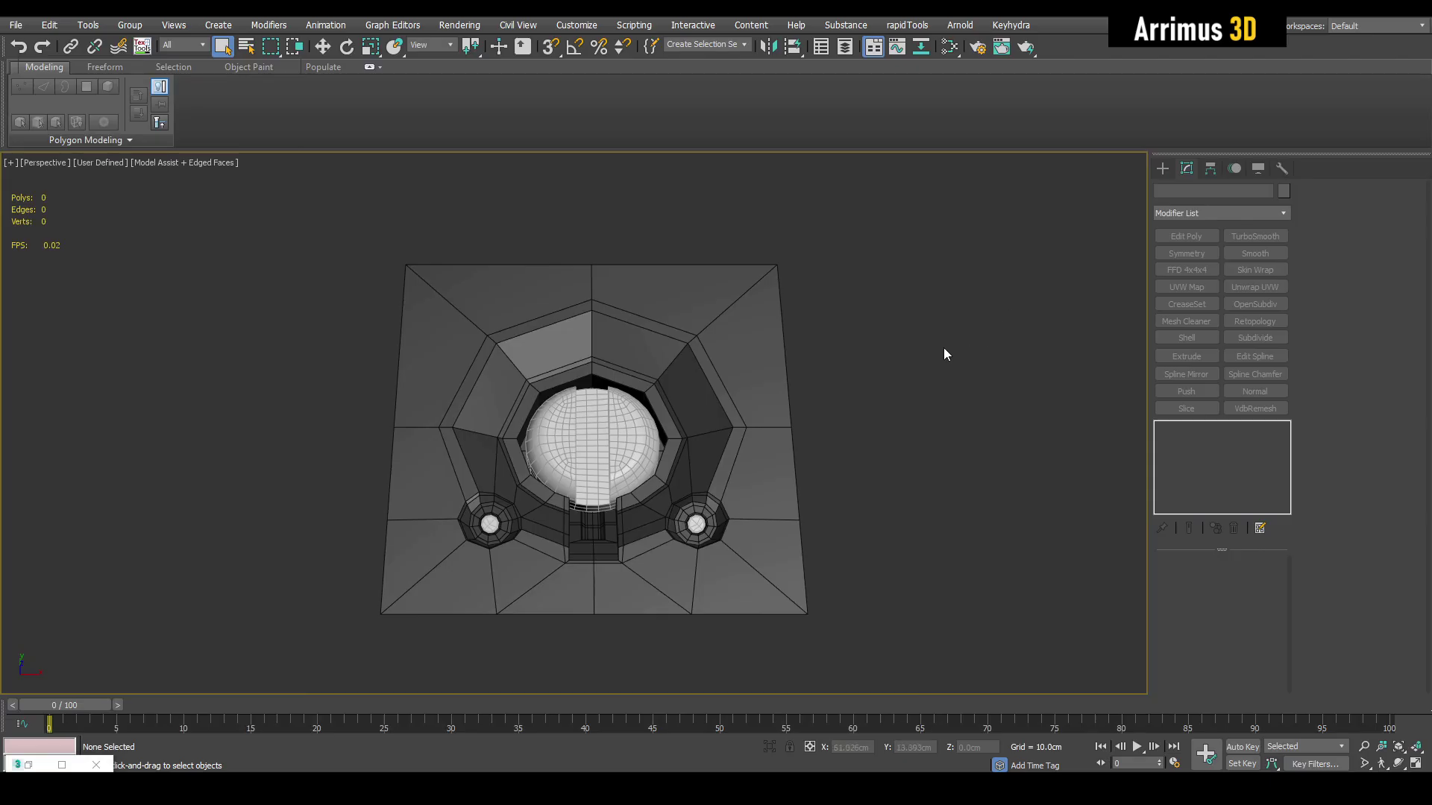
Step: Examine the recessed dial panel with its two side holes, and the separate bent plane beyond it, from several angles
alt+middle_drag(942, 348, 727, 391)
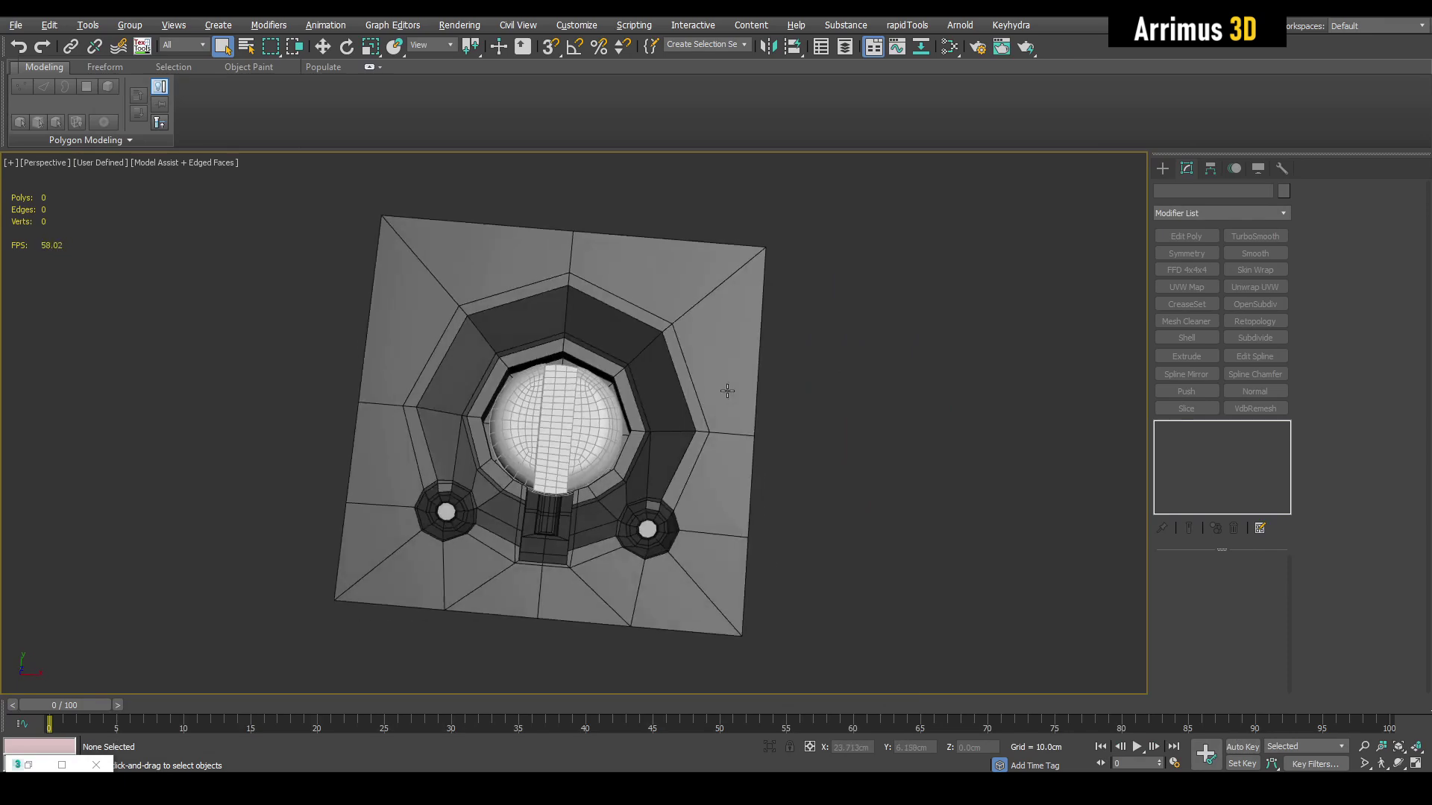
scroll(616, 469, up, 4)
middle_drag(588, 485, 719, 417)
scroll(616, 468, down, 1)
scroll(721, 416, down, 4)
middle_drag(816, 349, 747, 391)
middle_drag(820, 310, 703, 447)
scroll(671, 443, down, 3)
Step: Select the bent plane and turn its TurboSmooth modifier off and back on to compare the base and smoothed meshes
click(624, 440)
key(z)
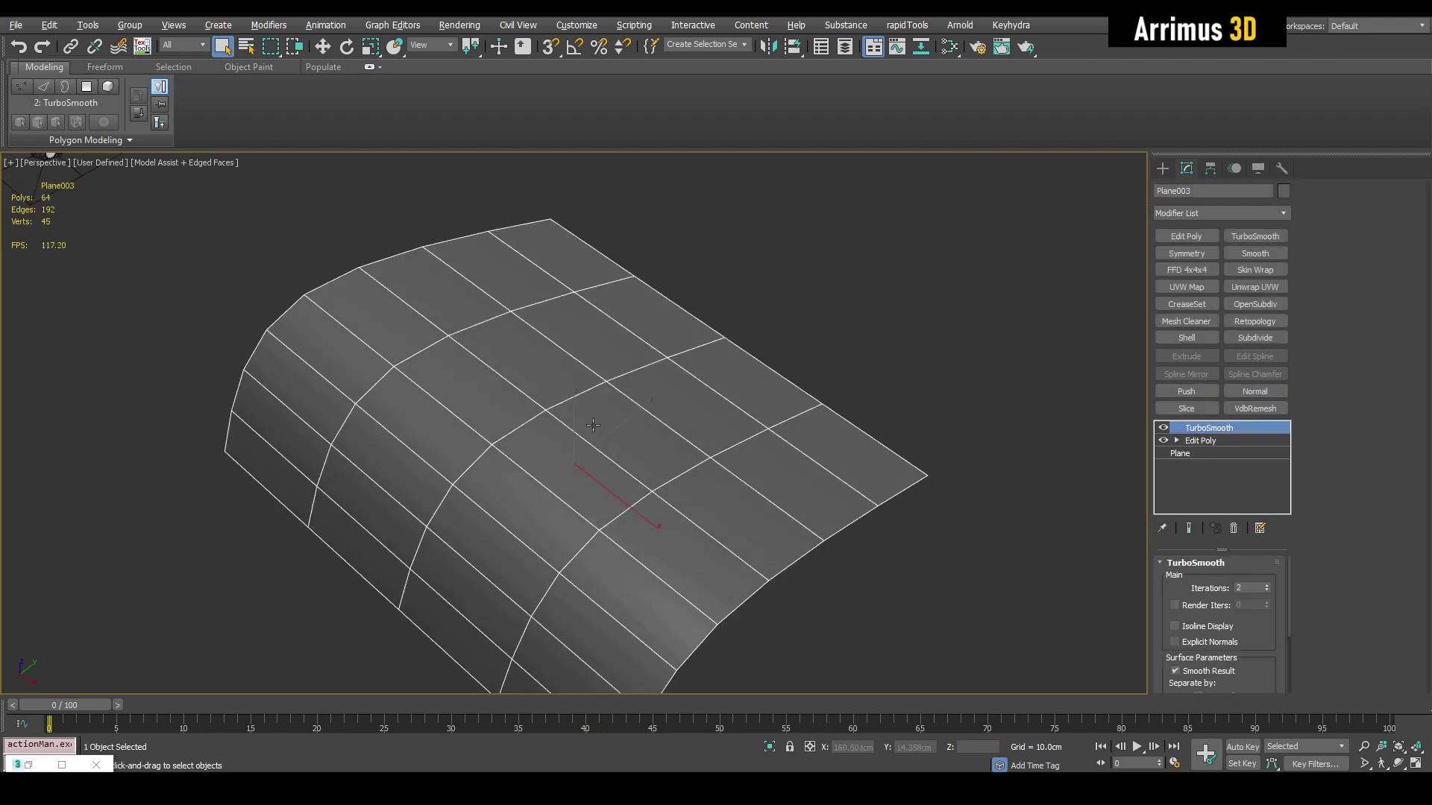
click(1162, 428)
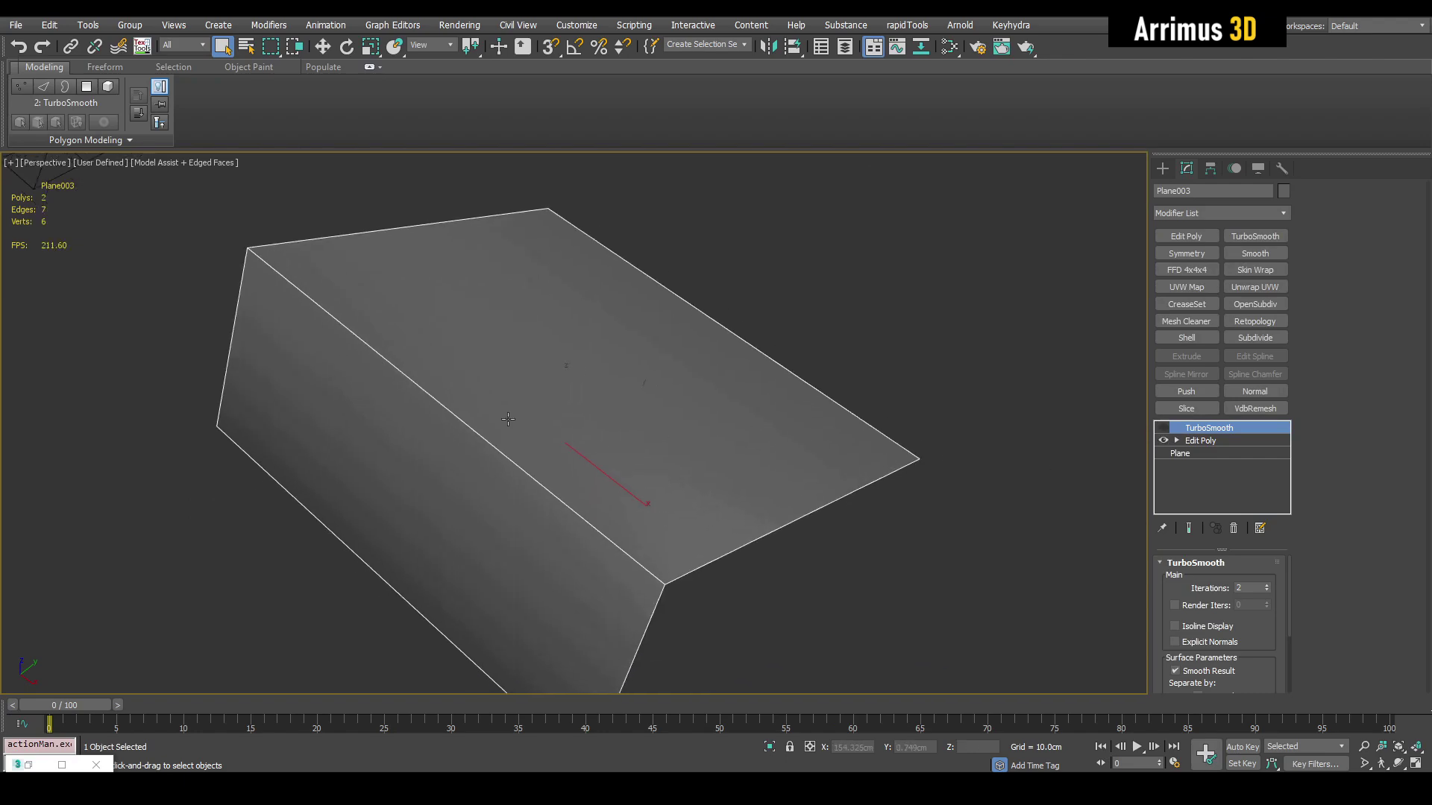
click(1163, 428)
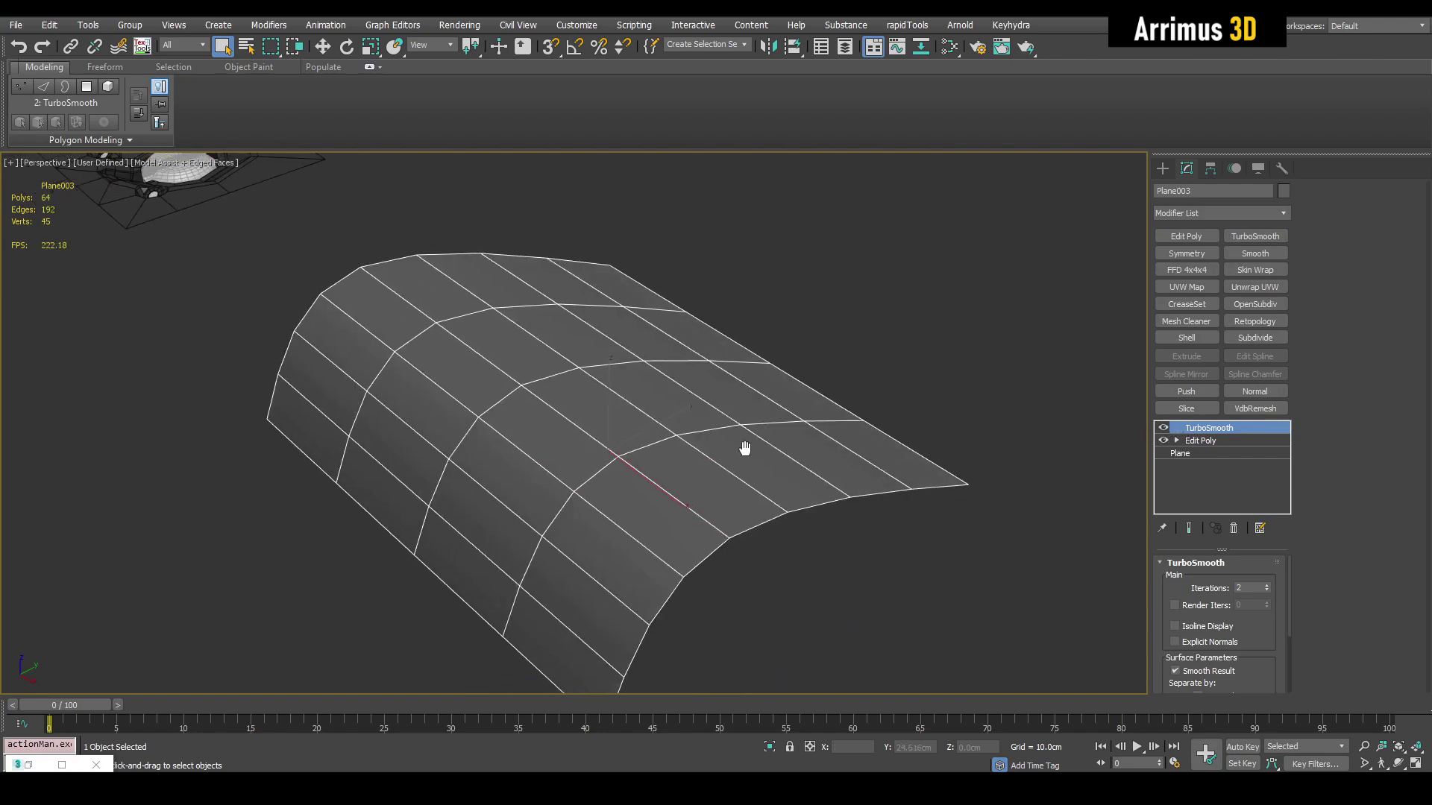
alt+middle_drag(744, 448, 1248, 548)
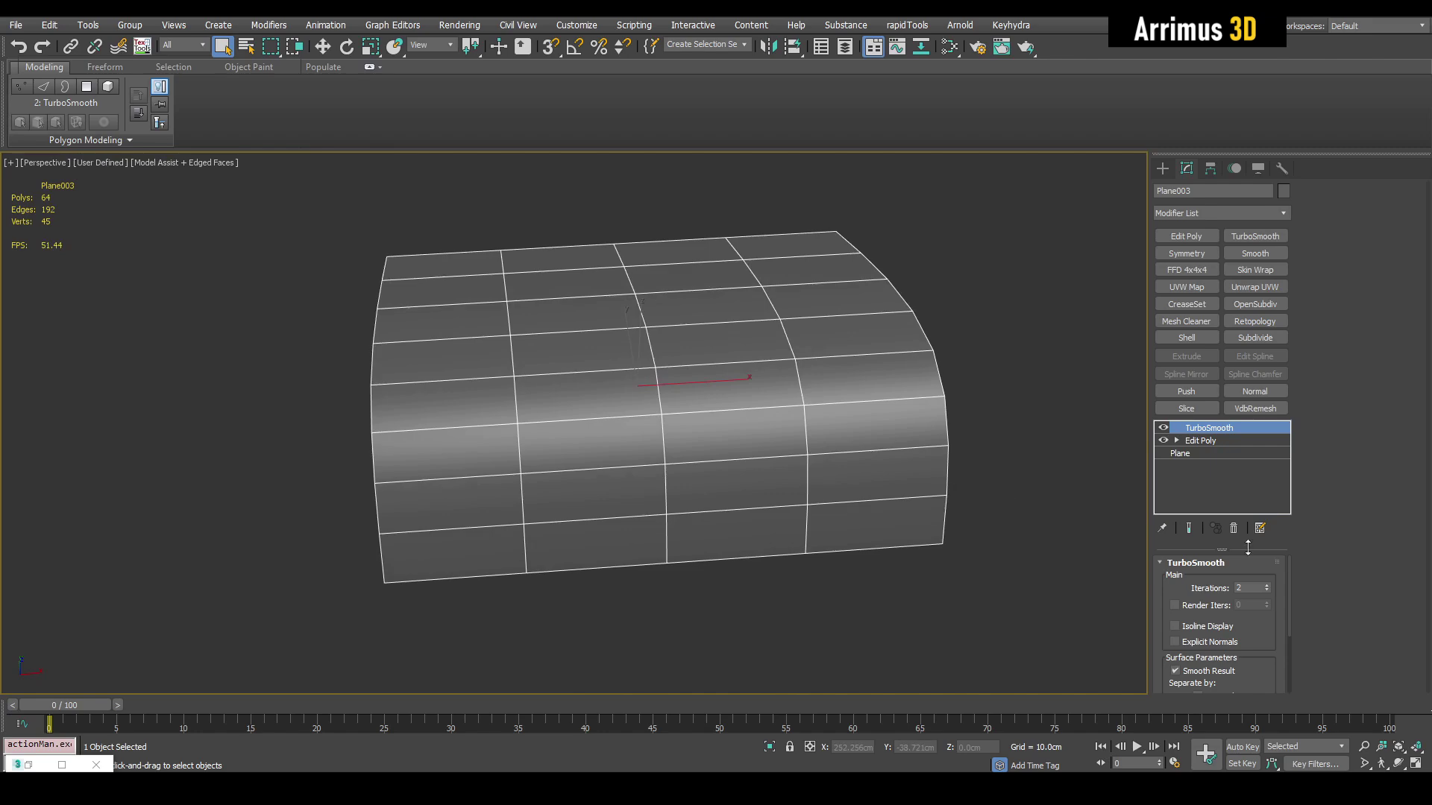
alt+middle_drag(796, 375, 886, 450)
Step: Set the bent plane's TurboSmooth iterations to 0 and inspect the unsubdivided shape
click(1265, 591)
click(1266, 591)
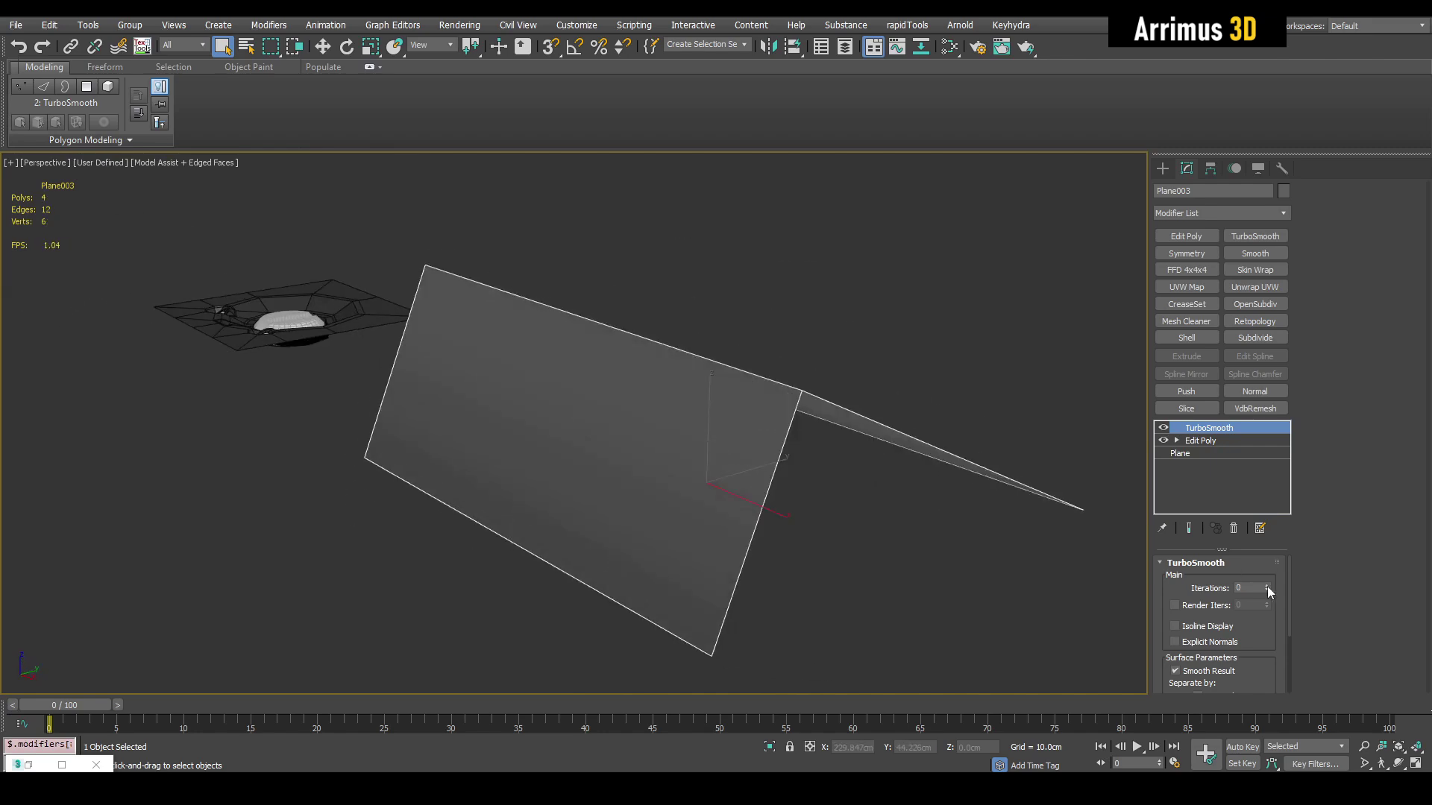
alt+middle_drag(703, 367, 456, 212)
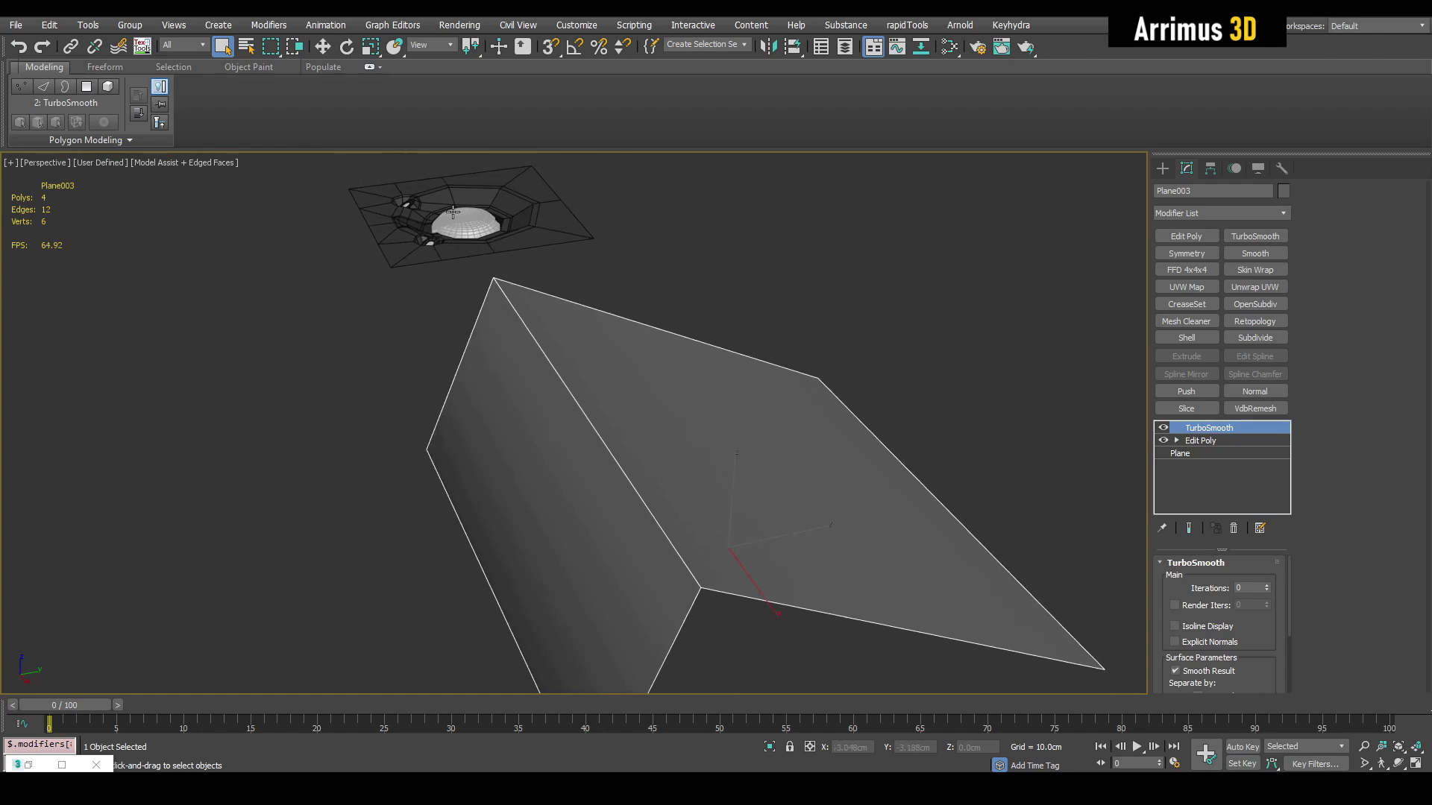
middle_drag(645, 399, 539, 339)
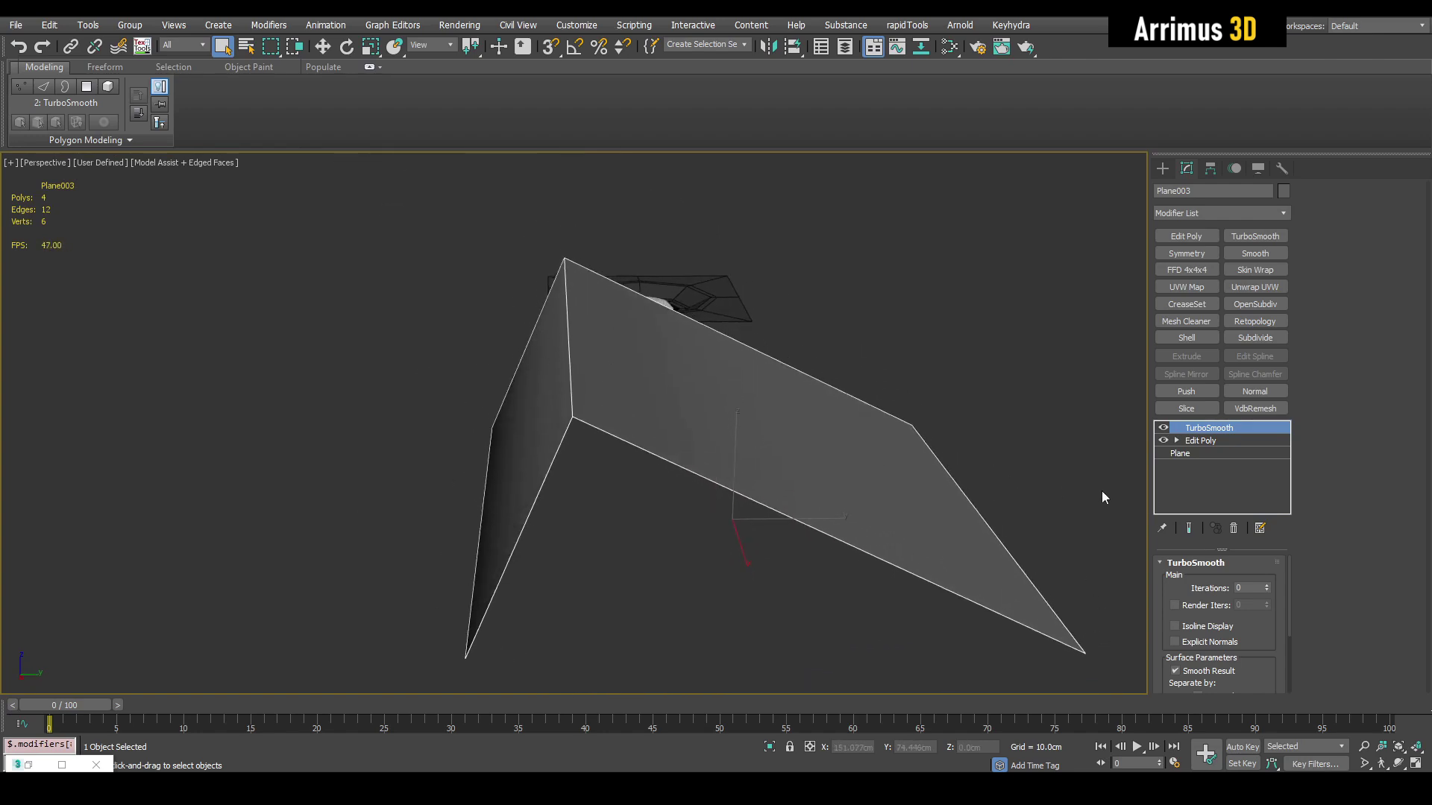
Step: Raise the bent plane's TurboSmooth iterations to 1 and then 2, and inspect the subdivided curve up close
click(1266, 588)
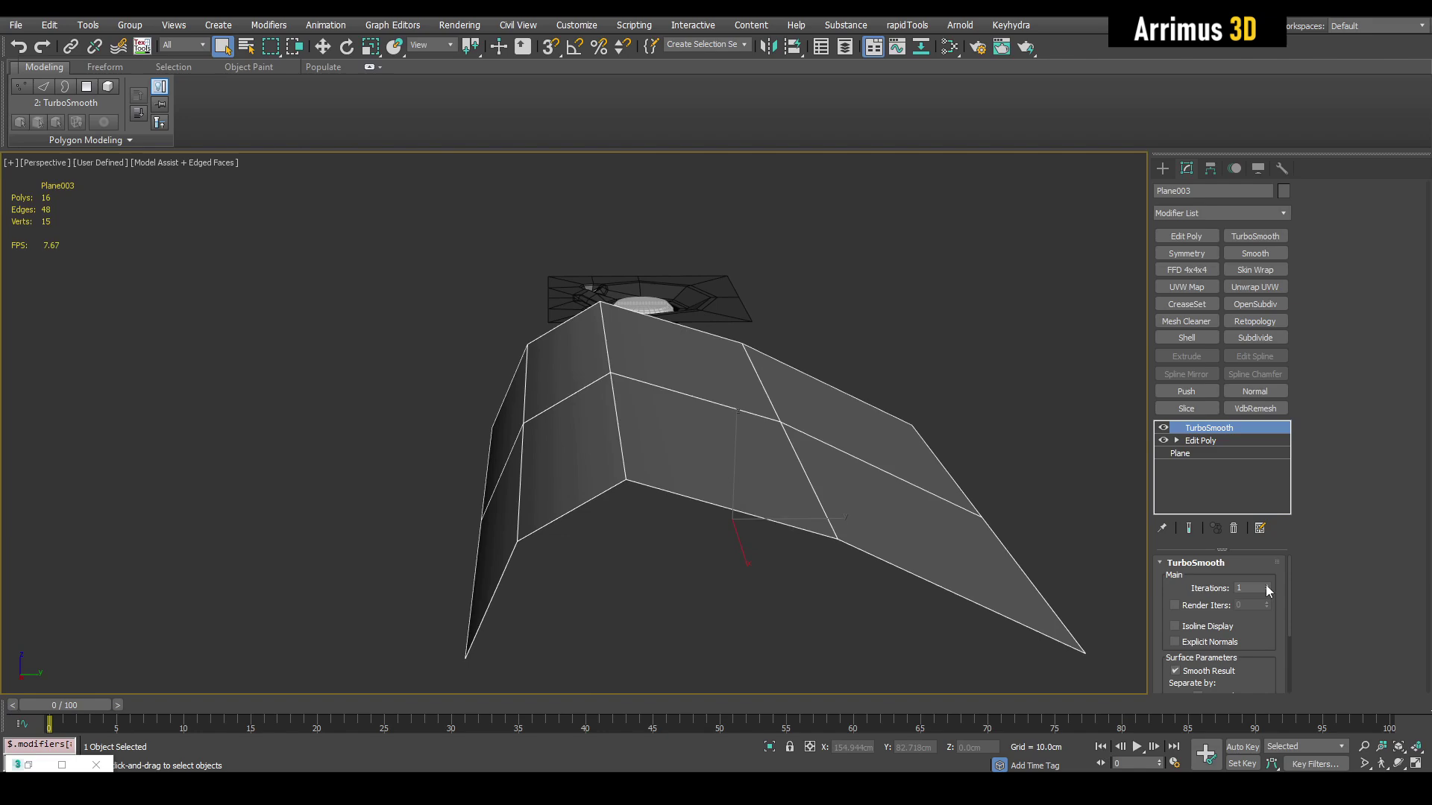
click(1266, 586)
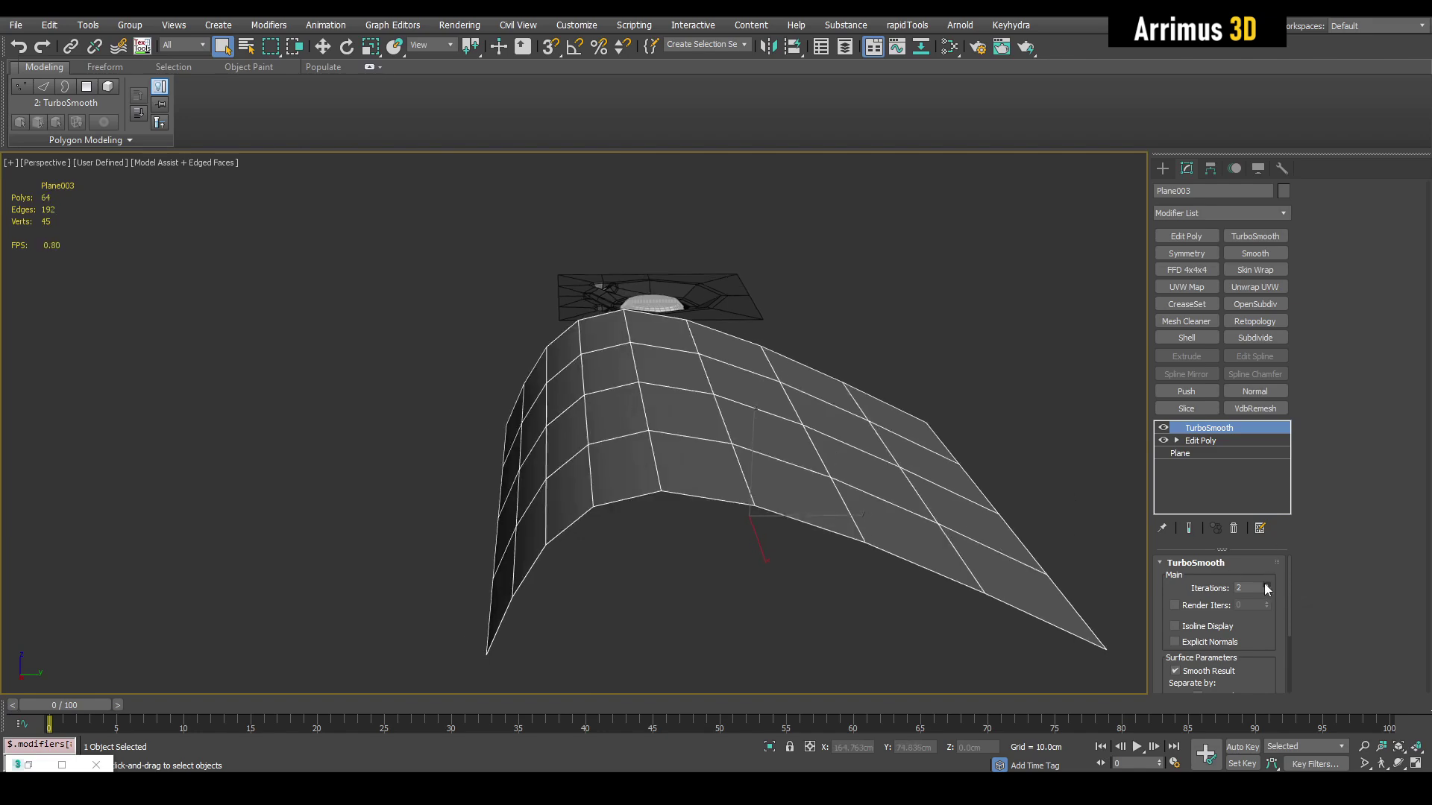
alt+middle_drag(812, 414, 915, 449)
mouse_move(738, 399)
alt+middle_down()
mouse_move(824, 426)
mouse_move(534, 348)
mouse_move(741, 386)
alt+middle_up()
scroll(734, 406, up, 4)
scroll(534, 347, up, 2)
scroll(535, 347, up, 3)
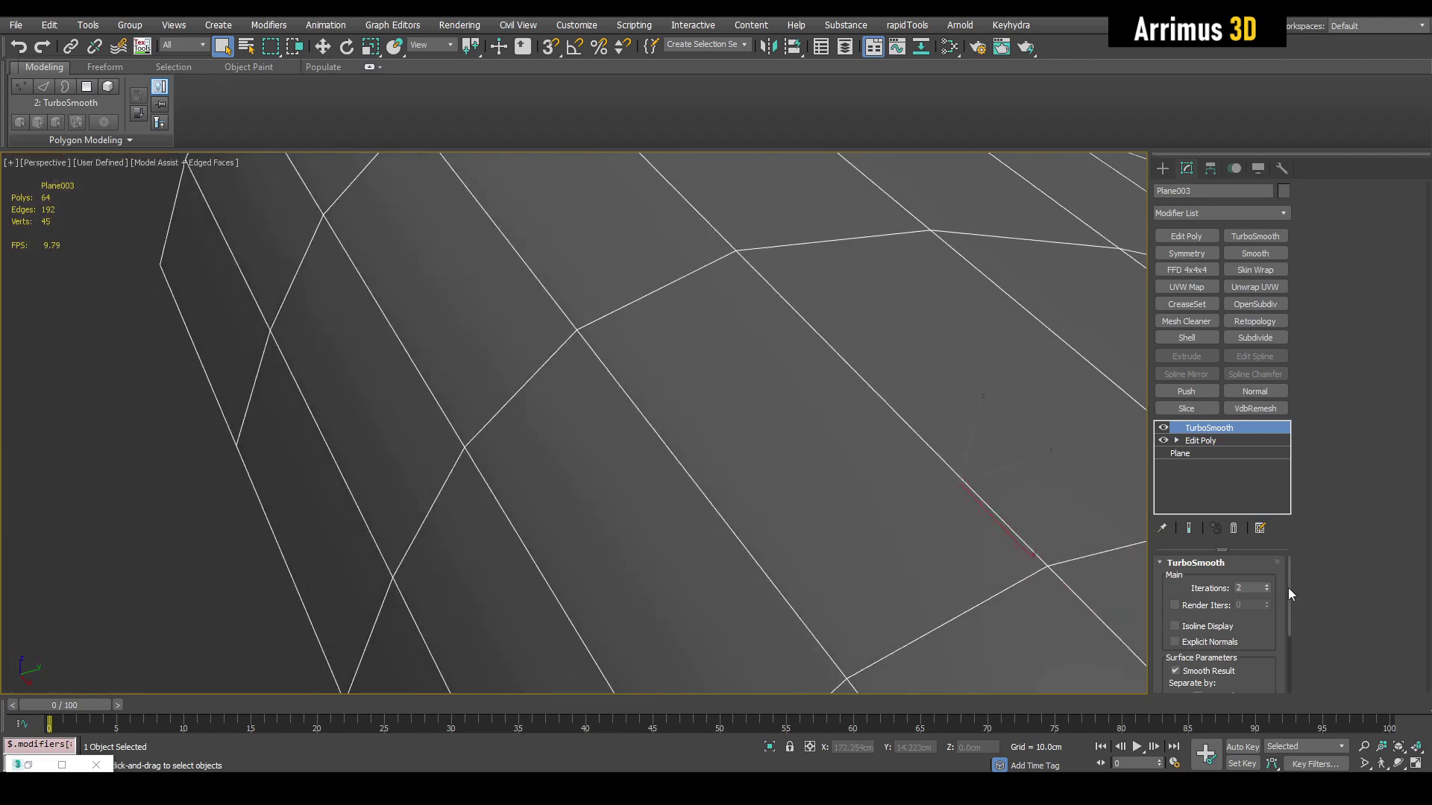
Step: Increase the TurboSmooth iterations to 4 and inspect the dense mesh along the curved surface
click(1267, 586)
click(1267, 585)
scroll(810, 457, down, 4)
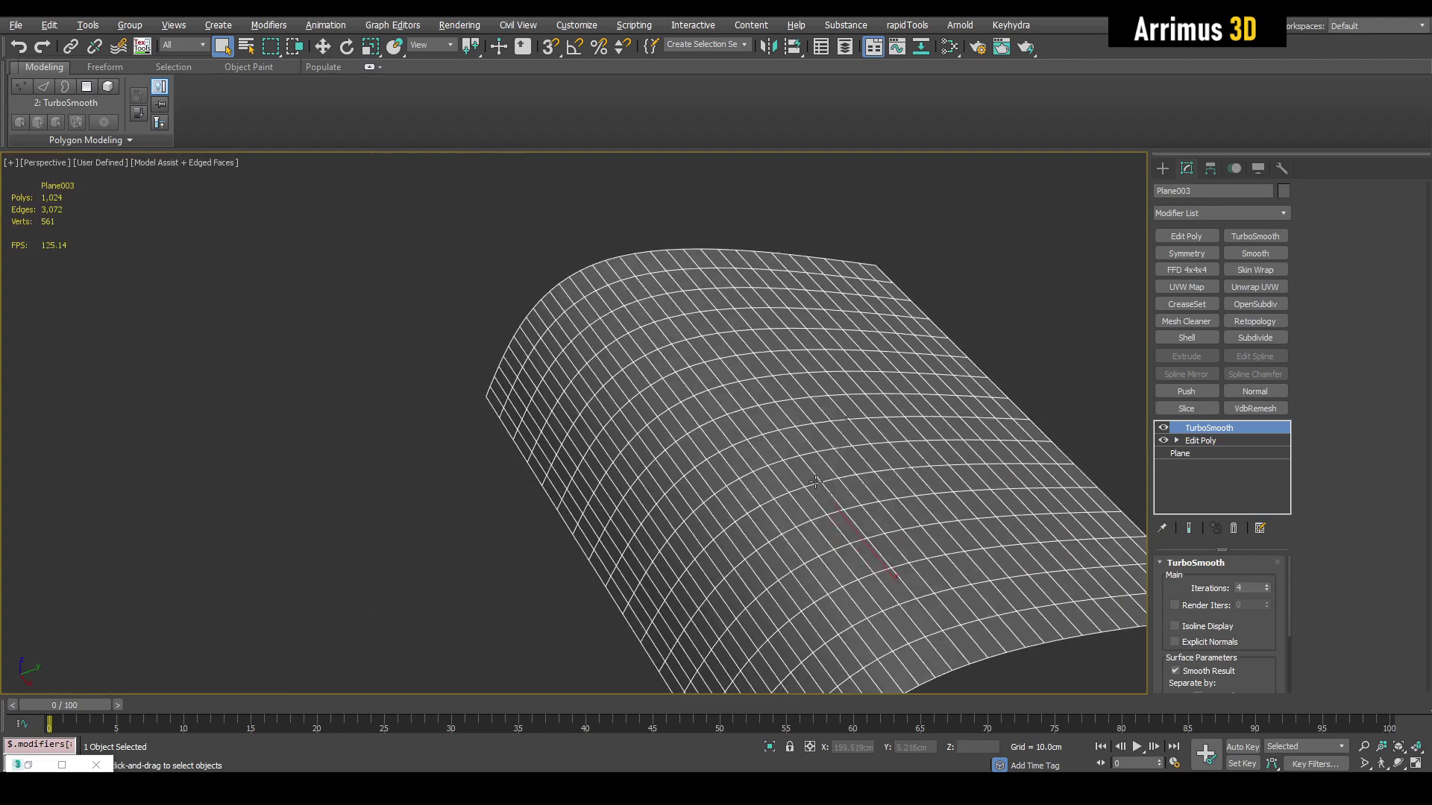
alt+middle_drag(801, 457, 623, 403)
scroll(622, 404, up, 4)
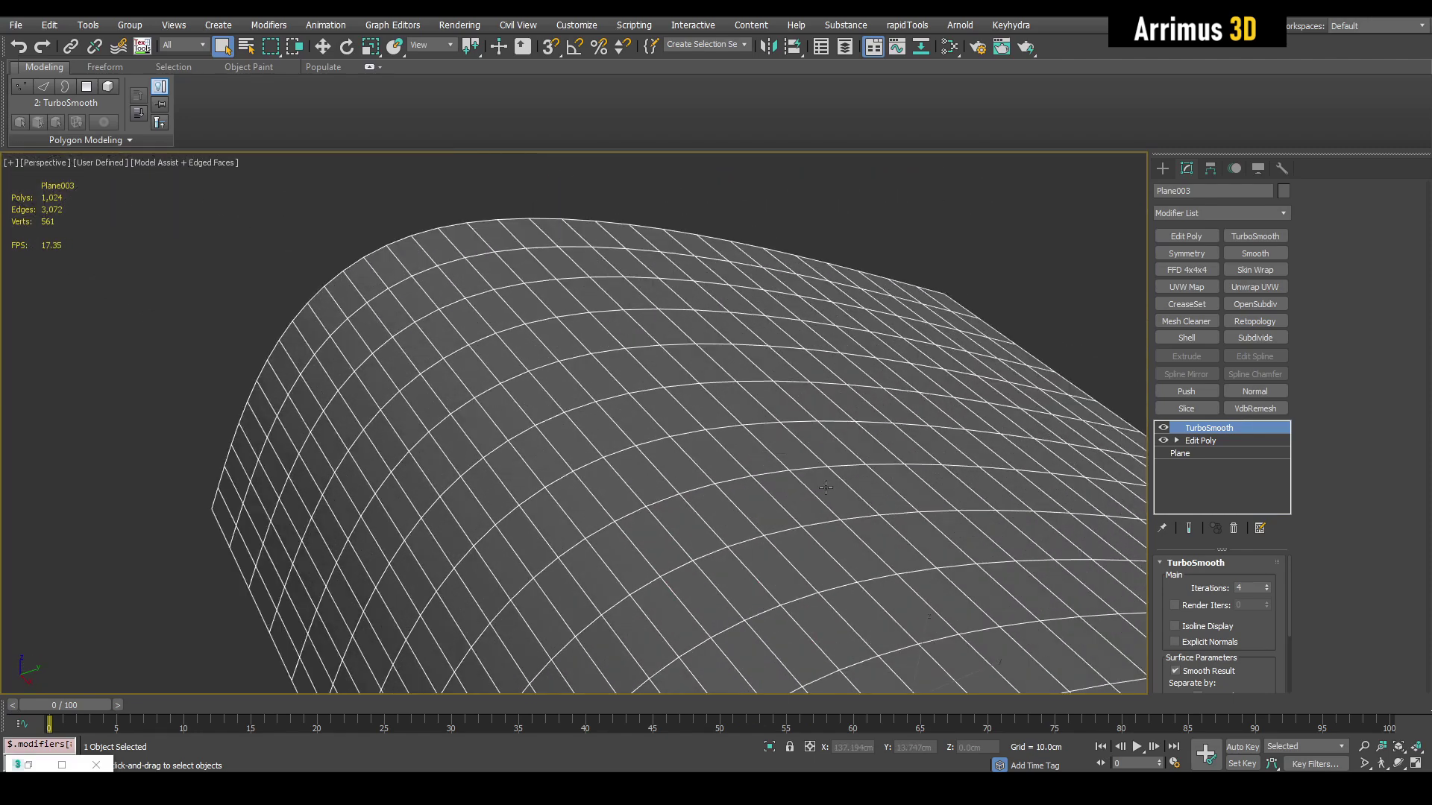
Step: Reduce the bent plane's TurboSmooth iterations from 4 back to 2
click(1267, 591)
click(1267, 590)
scroll(1210, 562, down, 1)
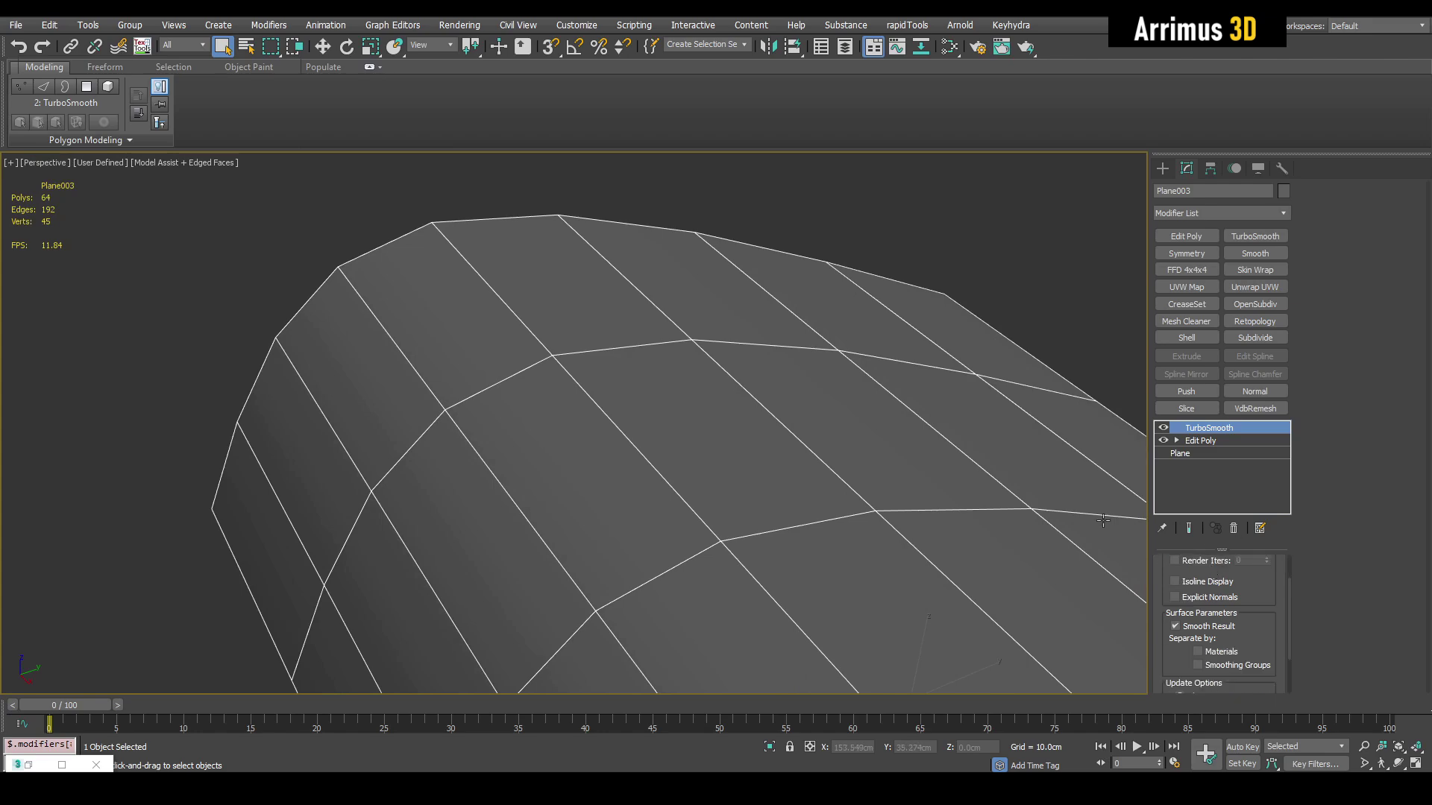
scroll(1252, 581, up, 2)
scroll(833, 414, down, 6)
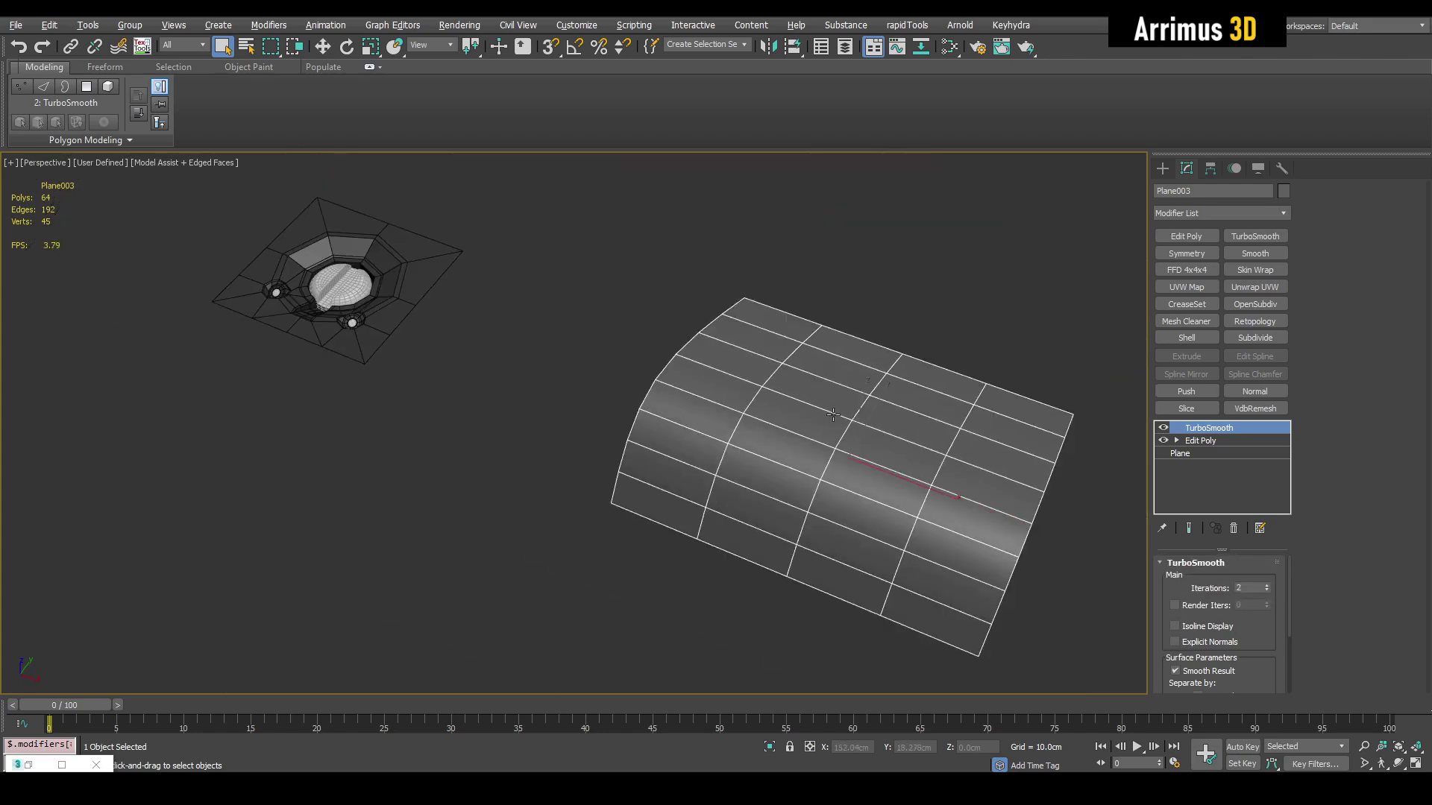
Step: Compare the bent plane at 0 TurboSmooth iterations against 2, ending with the iterations at 2
click(1266, 586)
right_click(1265, 589)
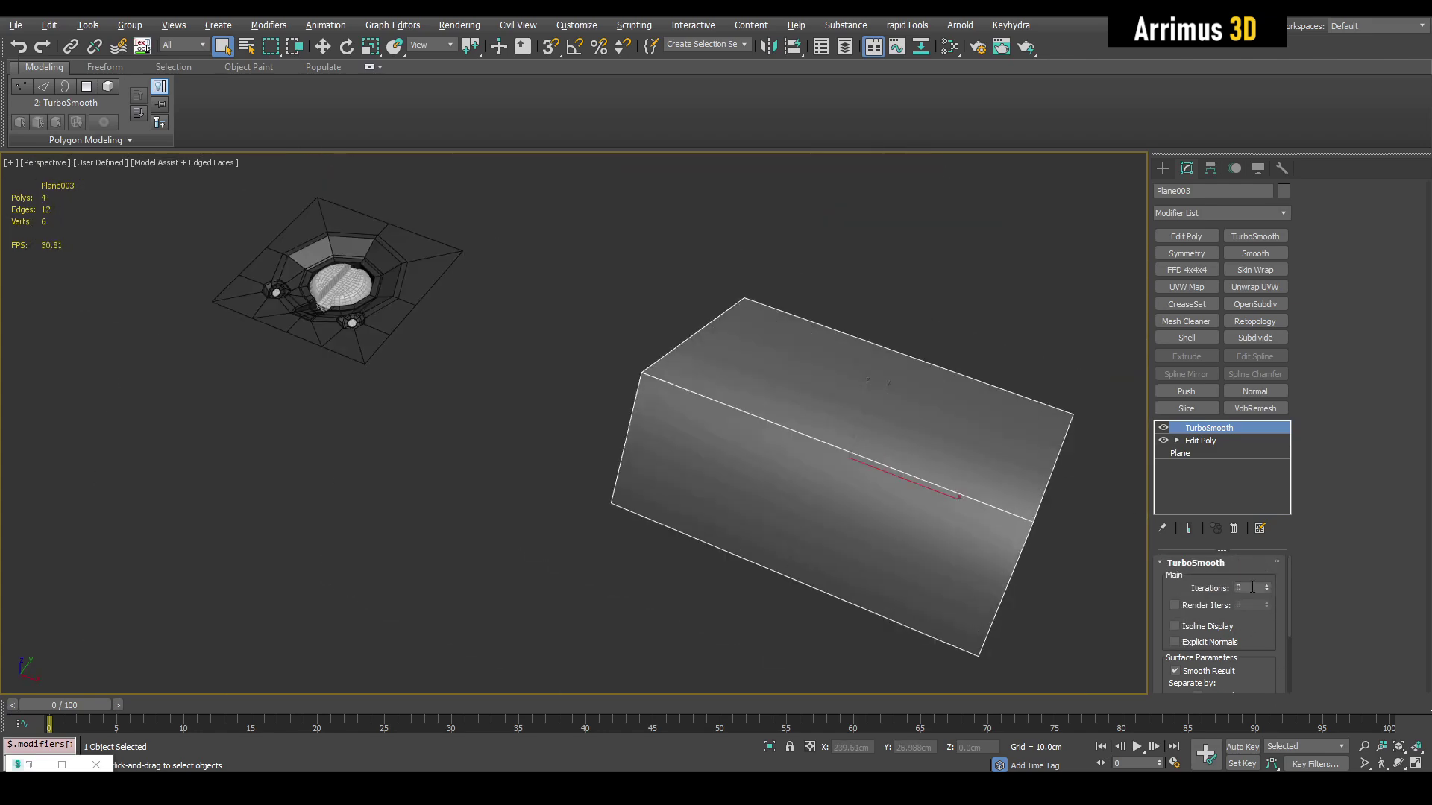
click(1268, 585)
click(1268, 585)
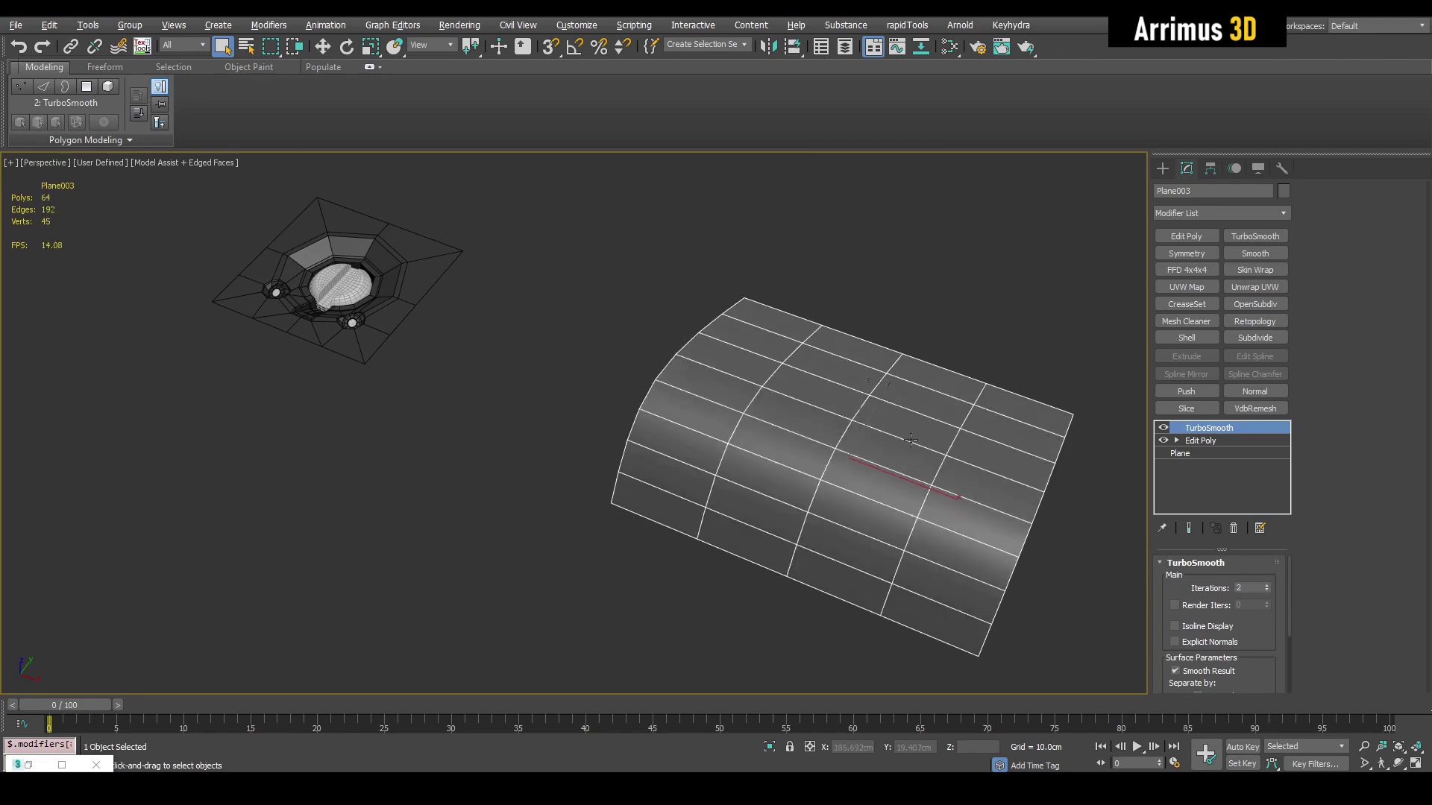
Step: Add an Edit Poly modifier to the dial panel mesh and select its outer border at Border level
click(432, 300)
key(z)
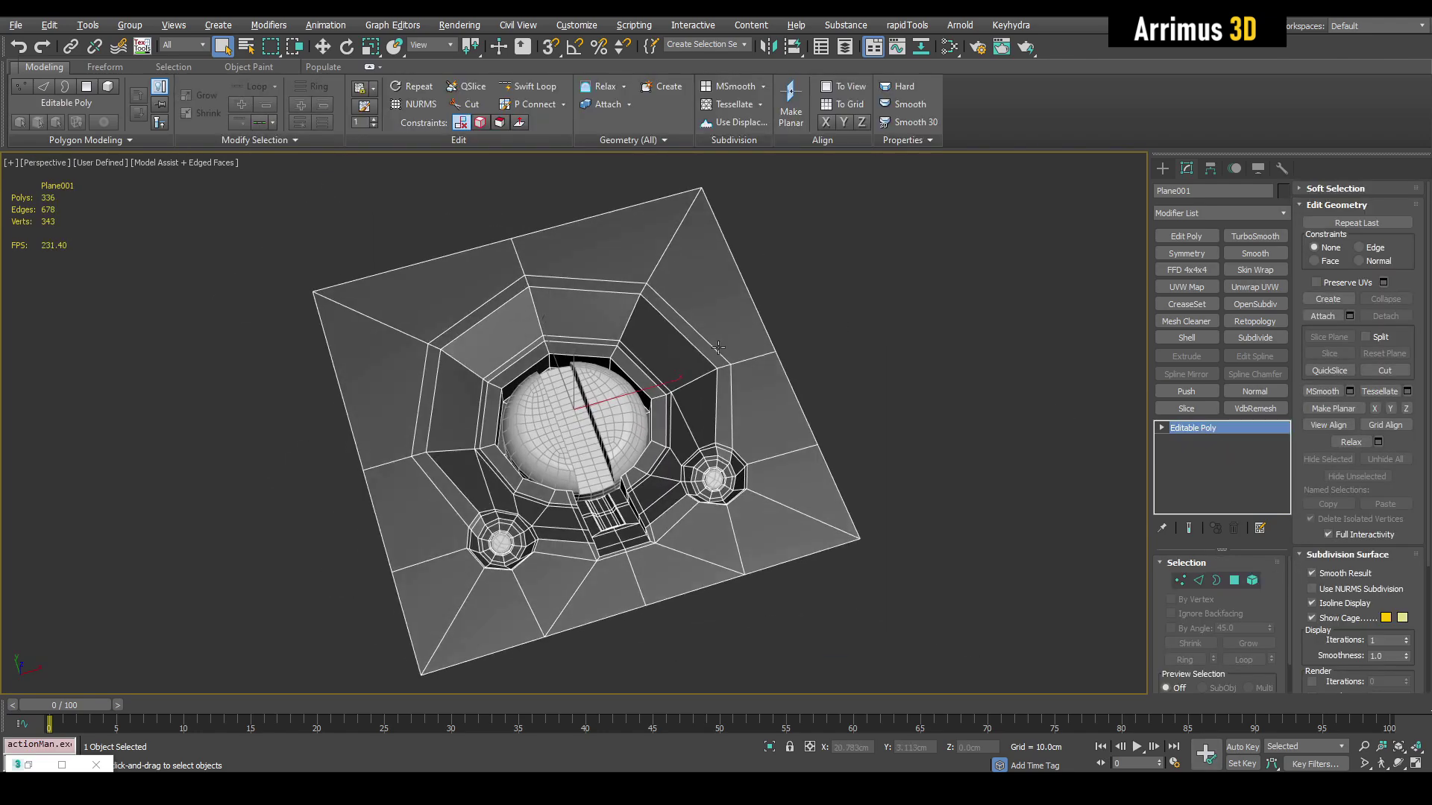
click(1163, 428)
click(1191, 466)
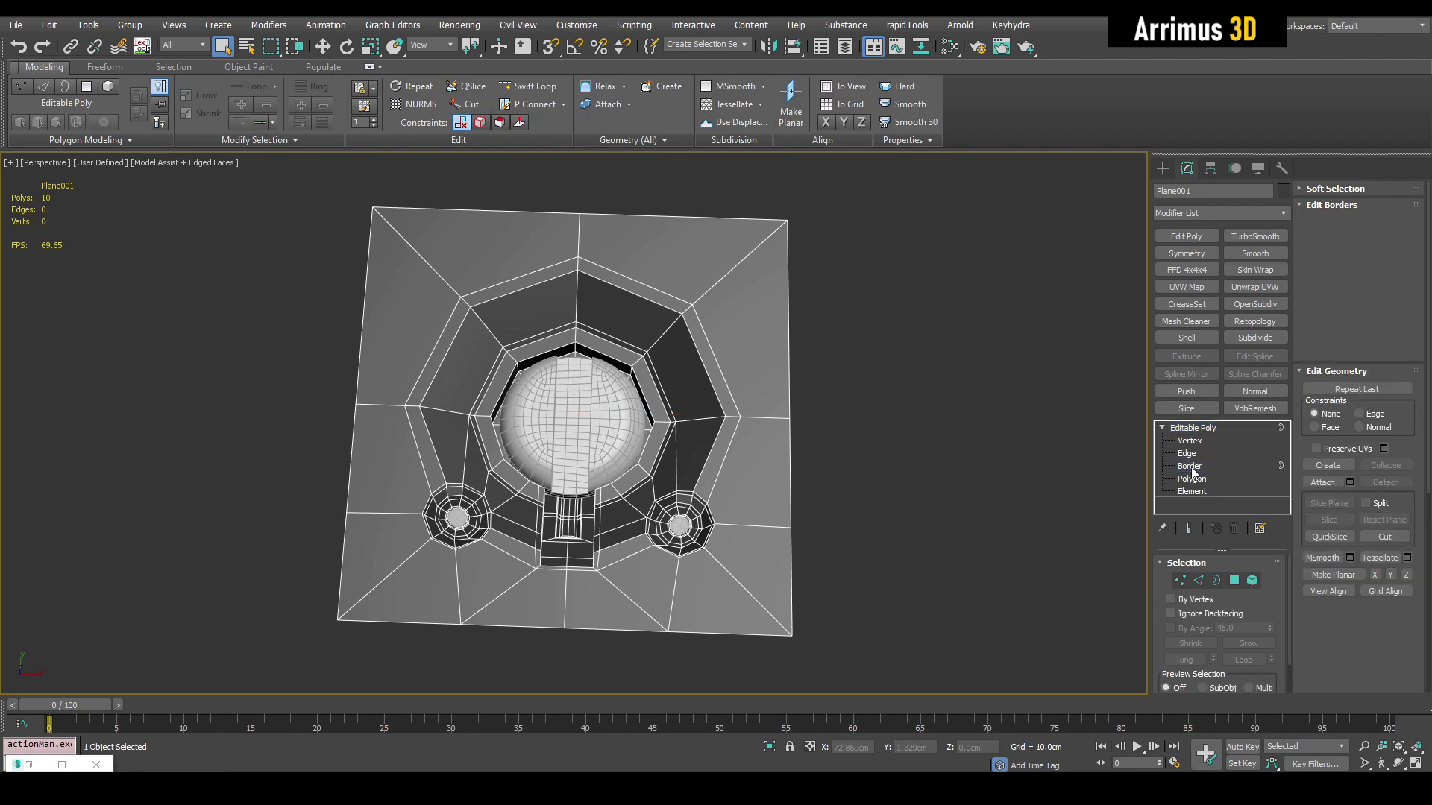
click(1192, 429)
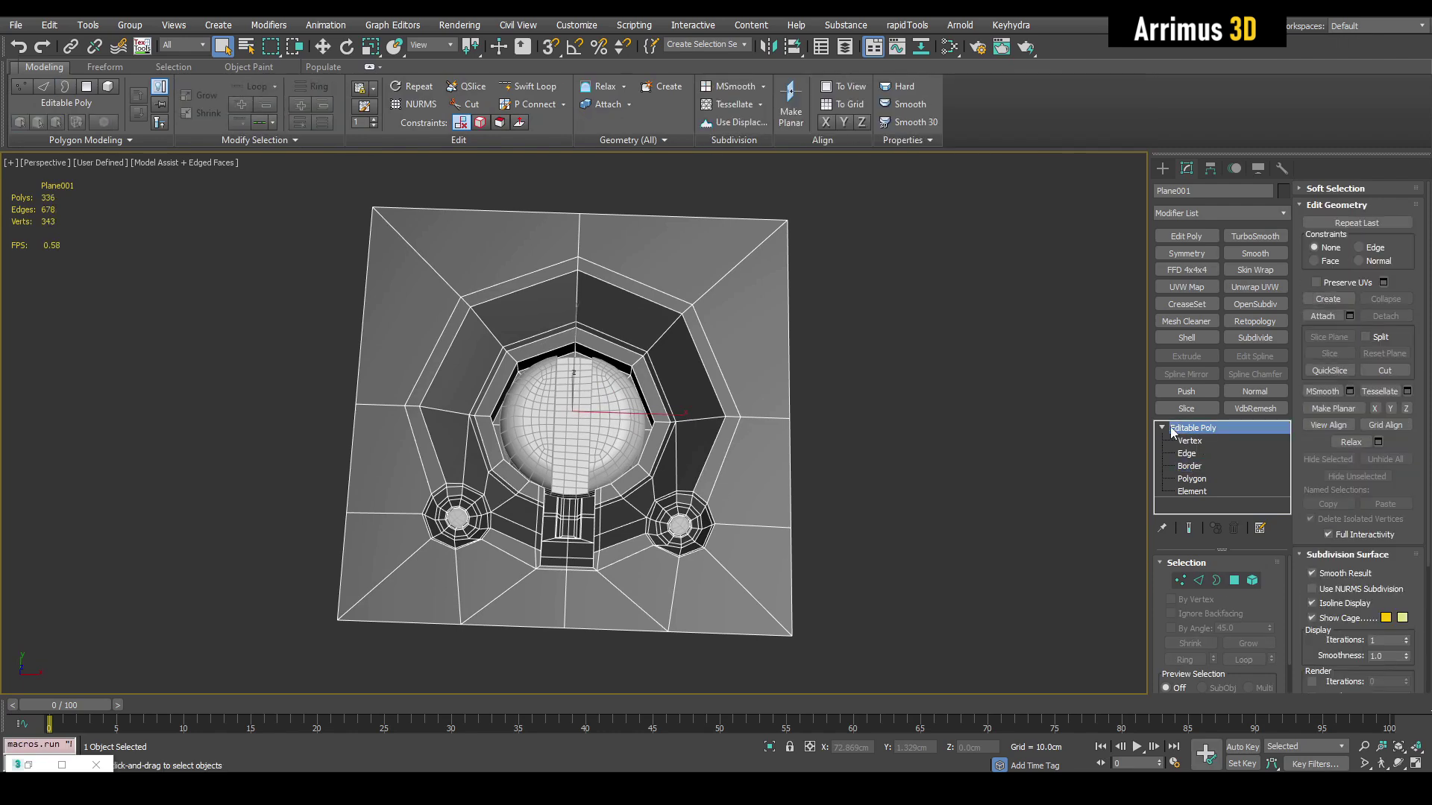
click(1161, 428)
click(1185, 236)
key(3)
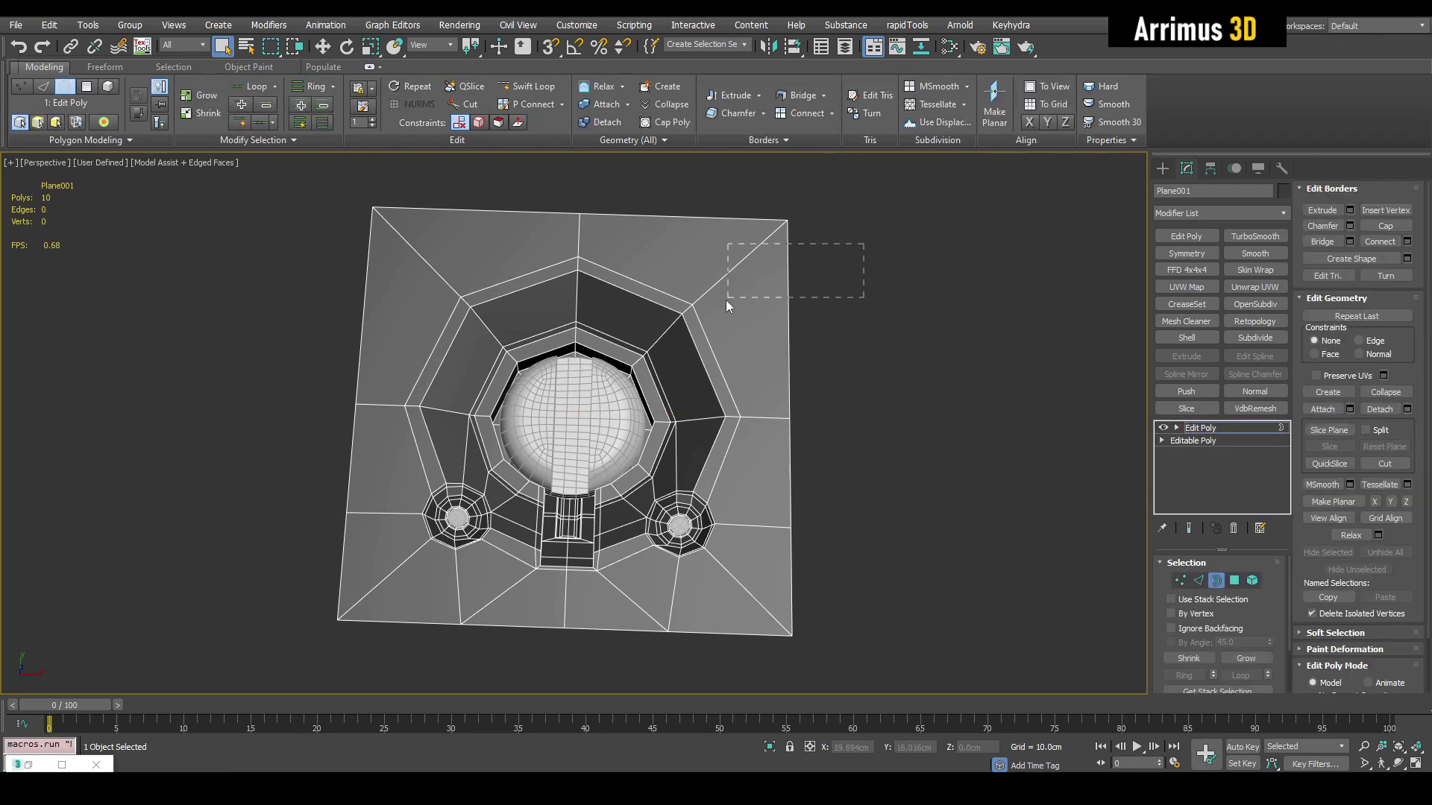
drag(726, 300, 709, 307)
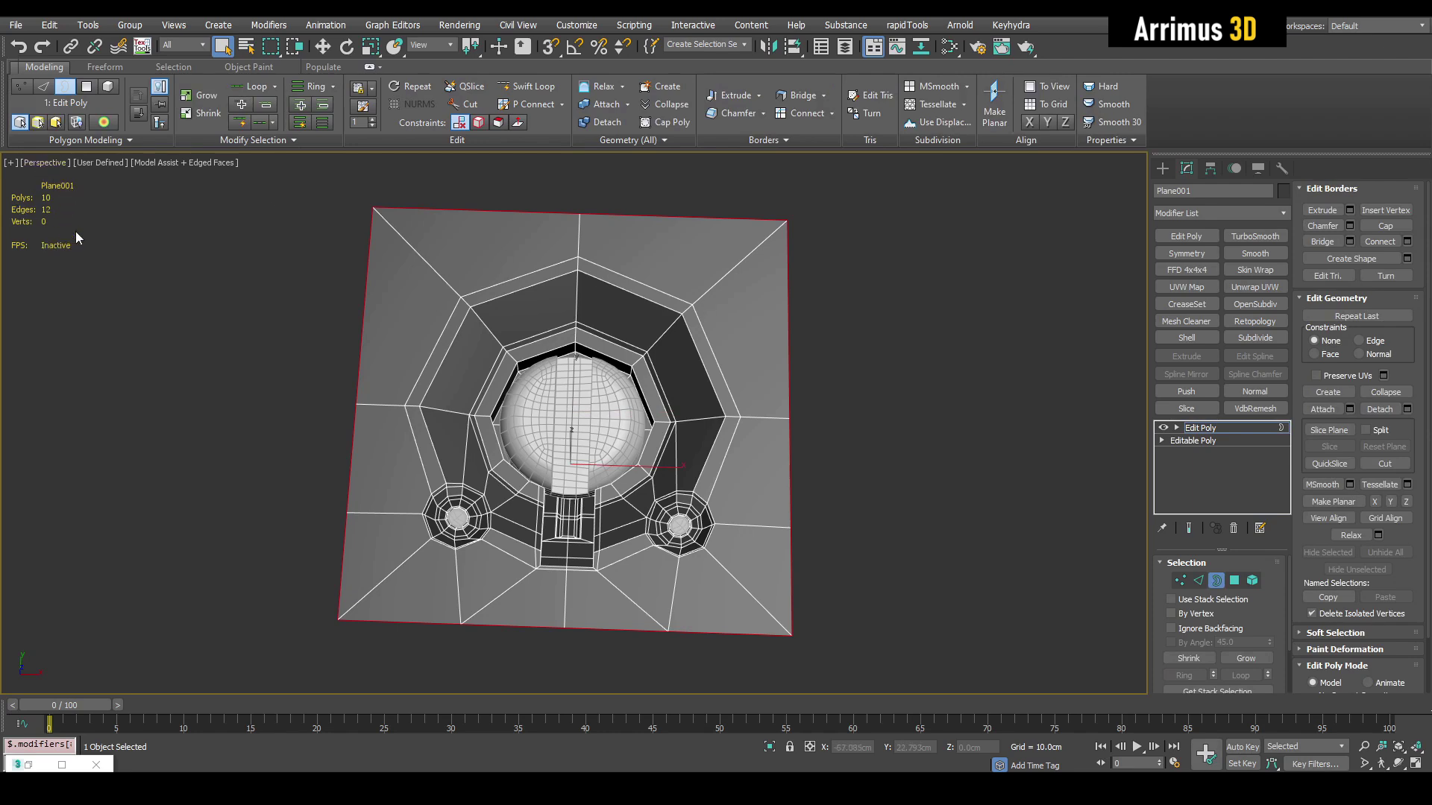
Step: Review the Statistics settings in Viewport Configuration, cancel without changes, and leave the panel's Border level
click(11, 162)
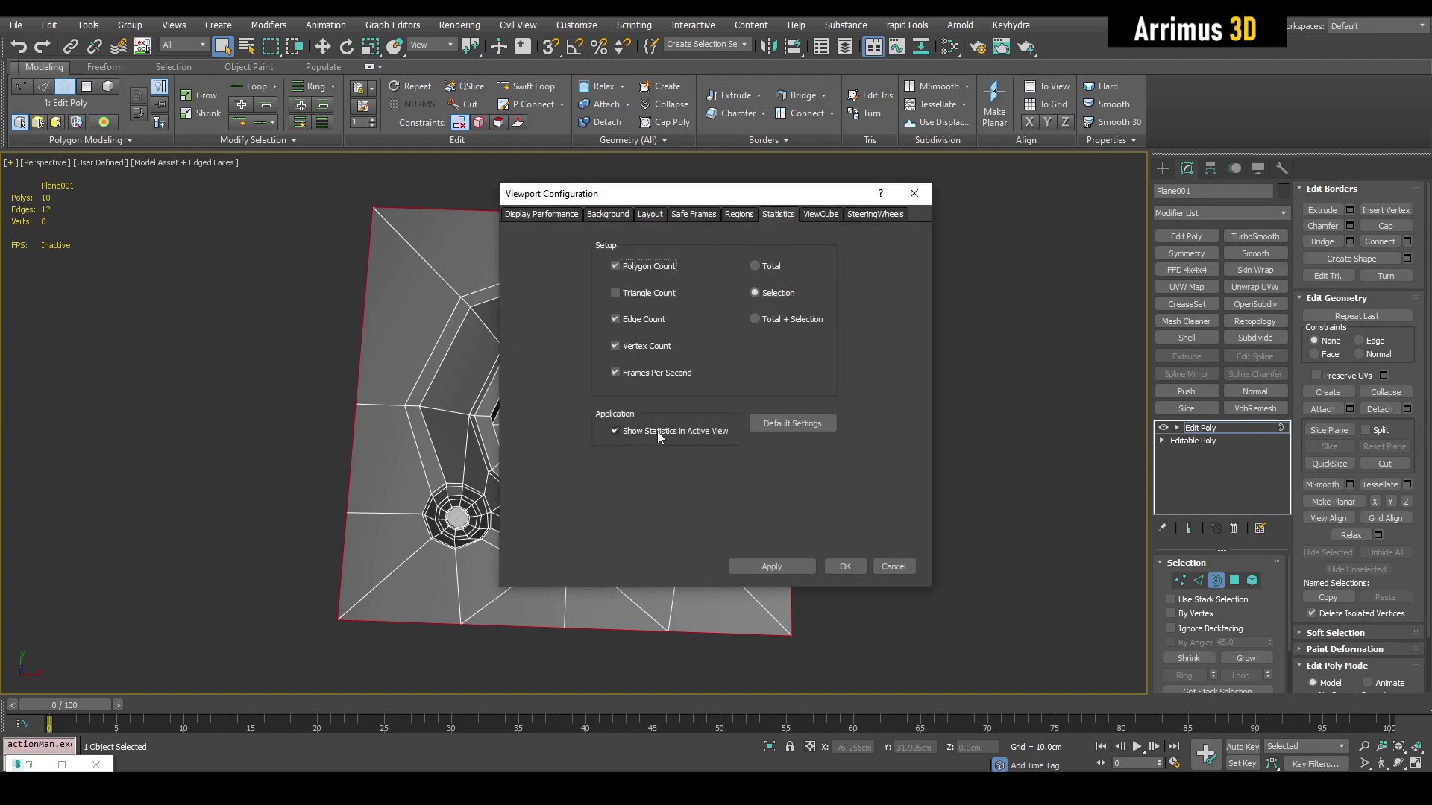
click(892, 566)
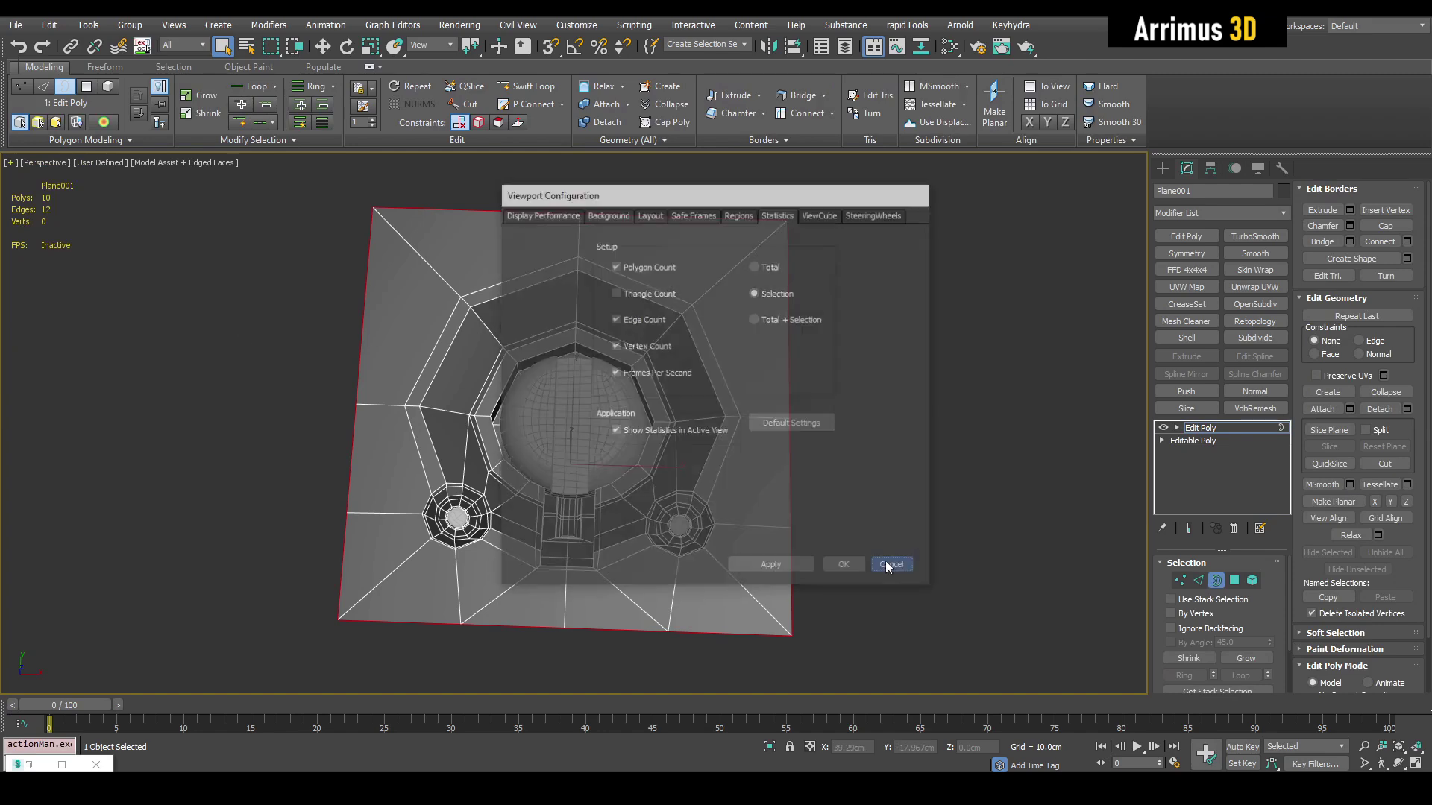
middle_drag(753, 311, 671, 339)
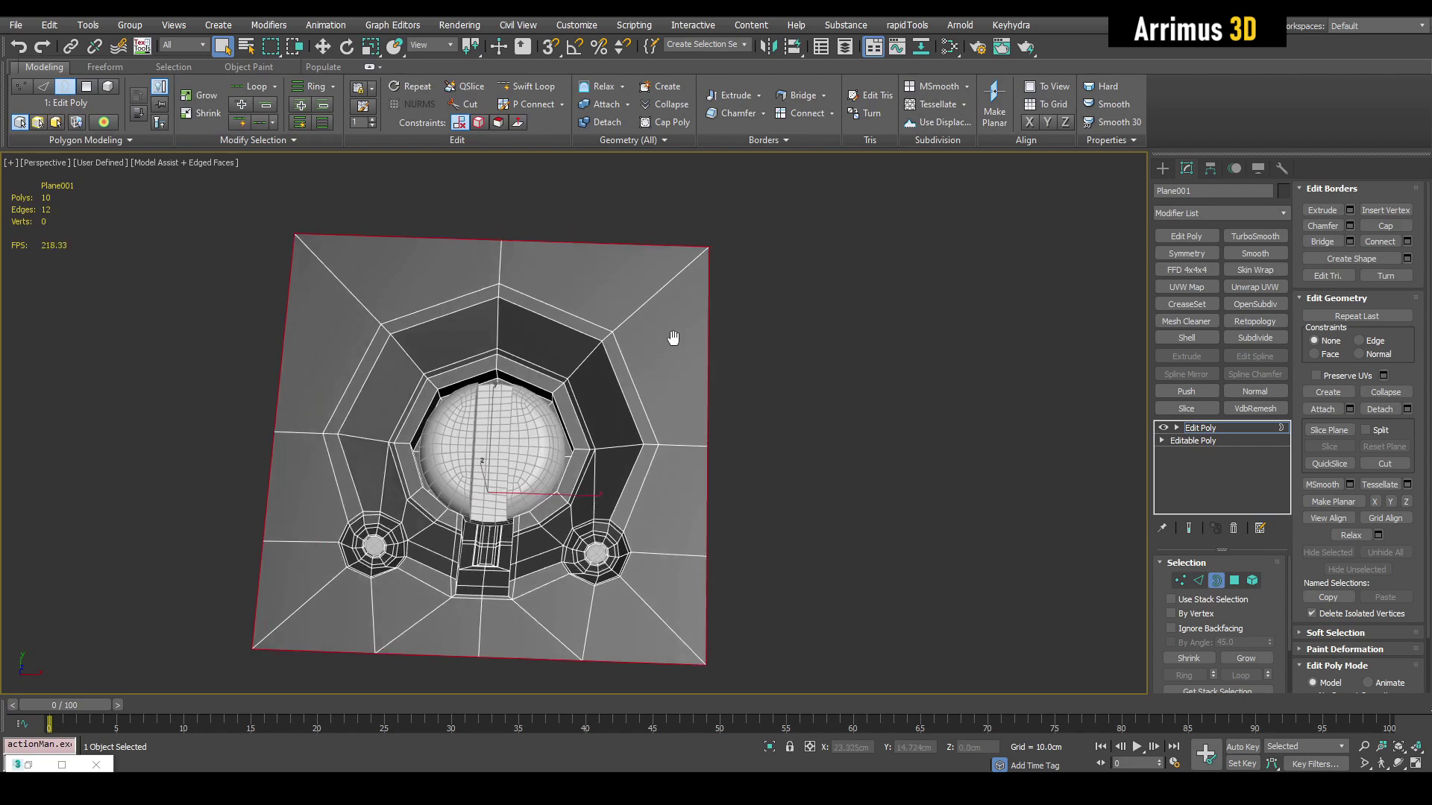
scroll(661, 340, down, 4)
key(3)
scroll(681, 346, up, 2)
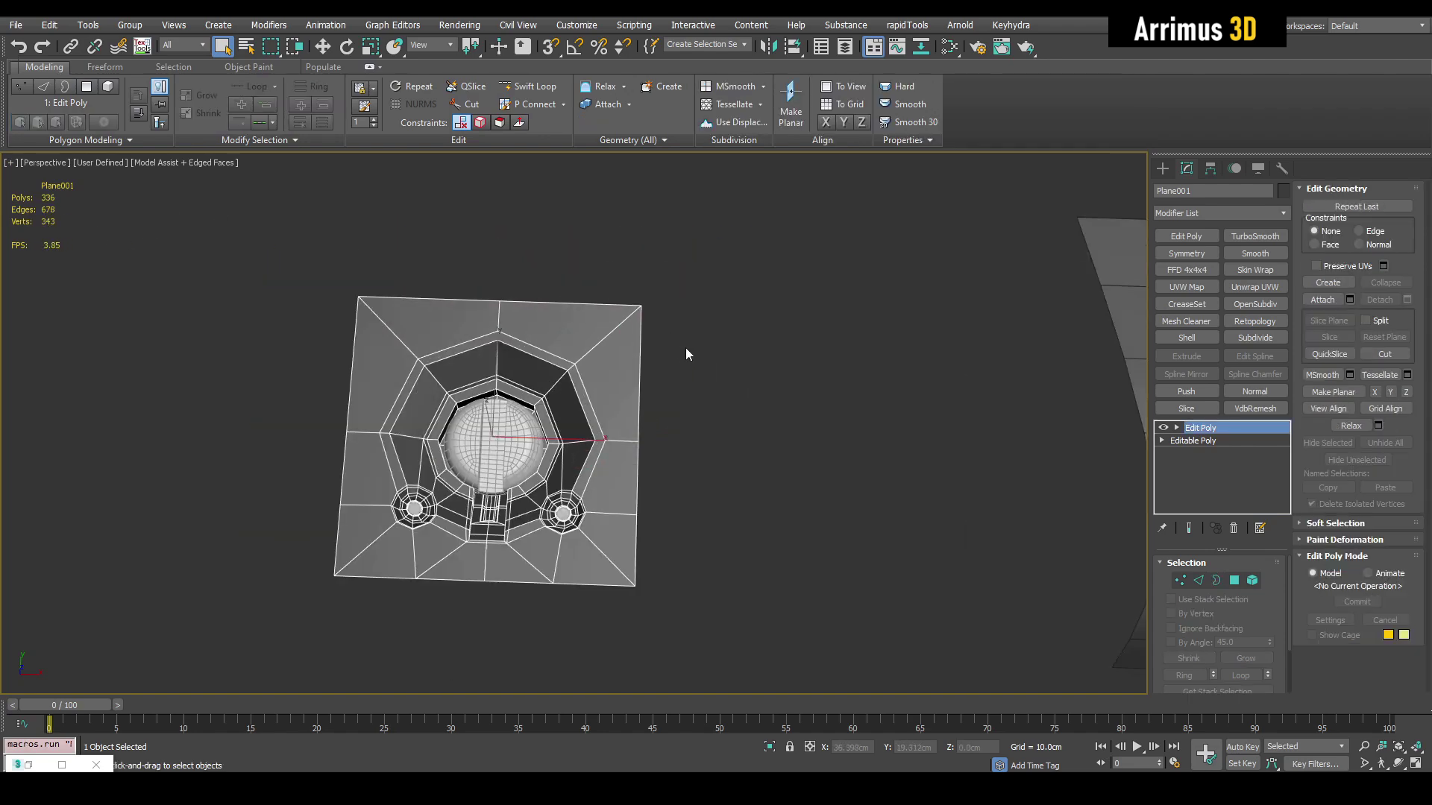
Step: Select all three objects of the dial panel assembly and clone them beside the original along the X axis
middle_drag(694, 390, 767, 342)
drag(796, 266, 581, 461)
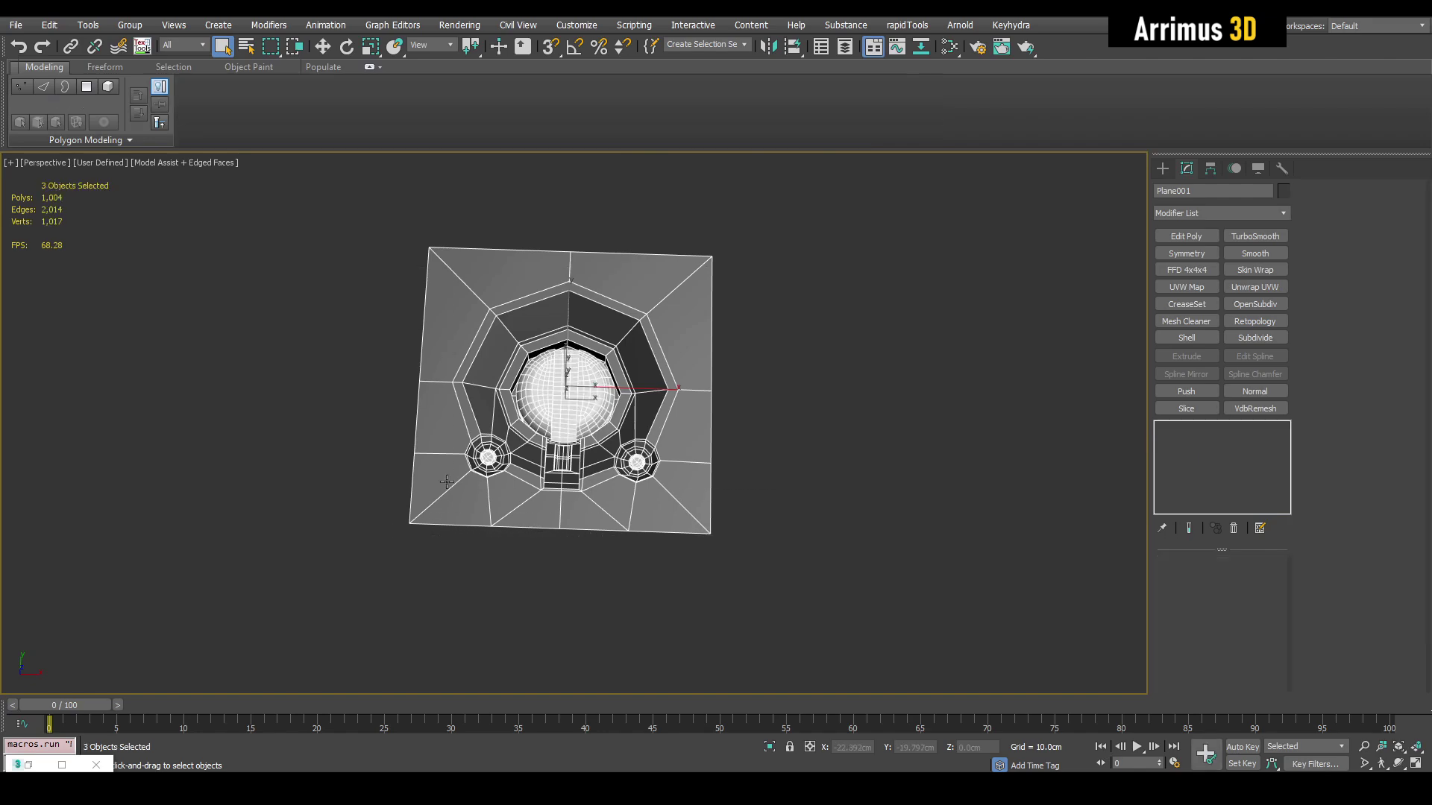
middle_drag(637, 416, 728, 431)
key(w)
drag(710, 435, 666, 438)
click(719, 460)
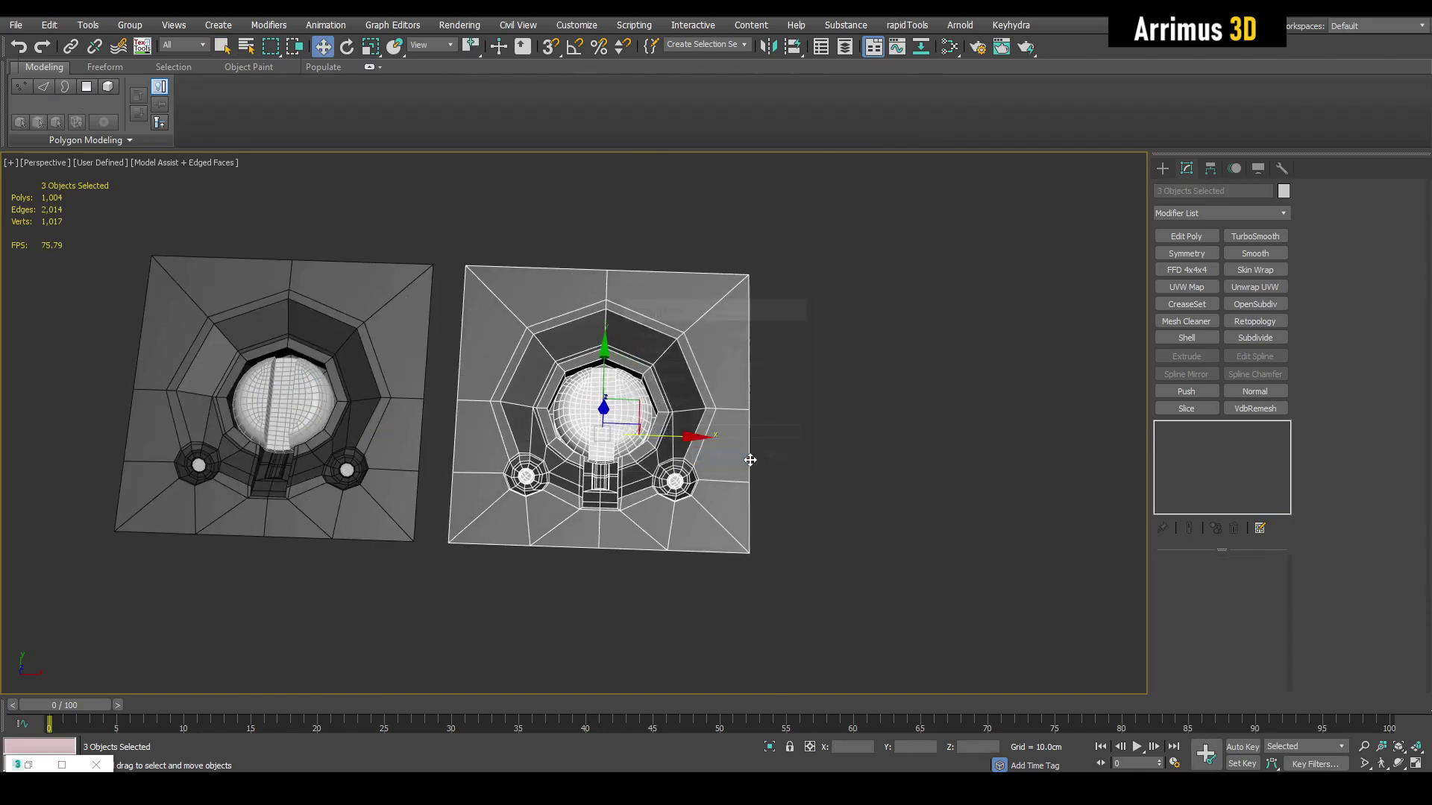
Step: Select only the panel mesh of the cloned assembly, leaving out its dome and pins
key(q)
click(726, 416)
middle_drag(901, 474, 919, 439)
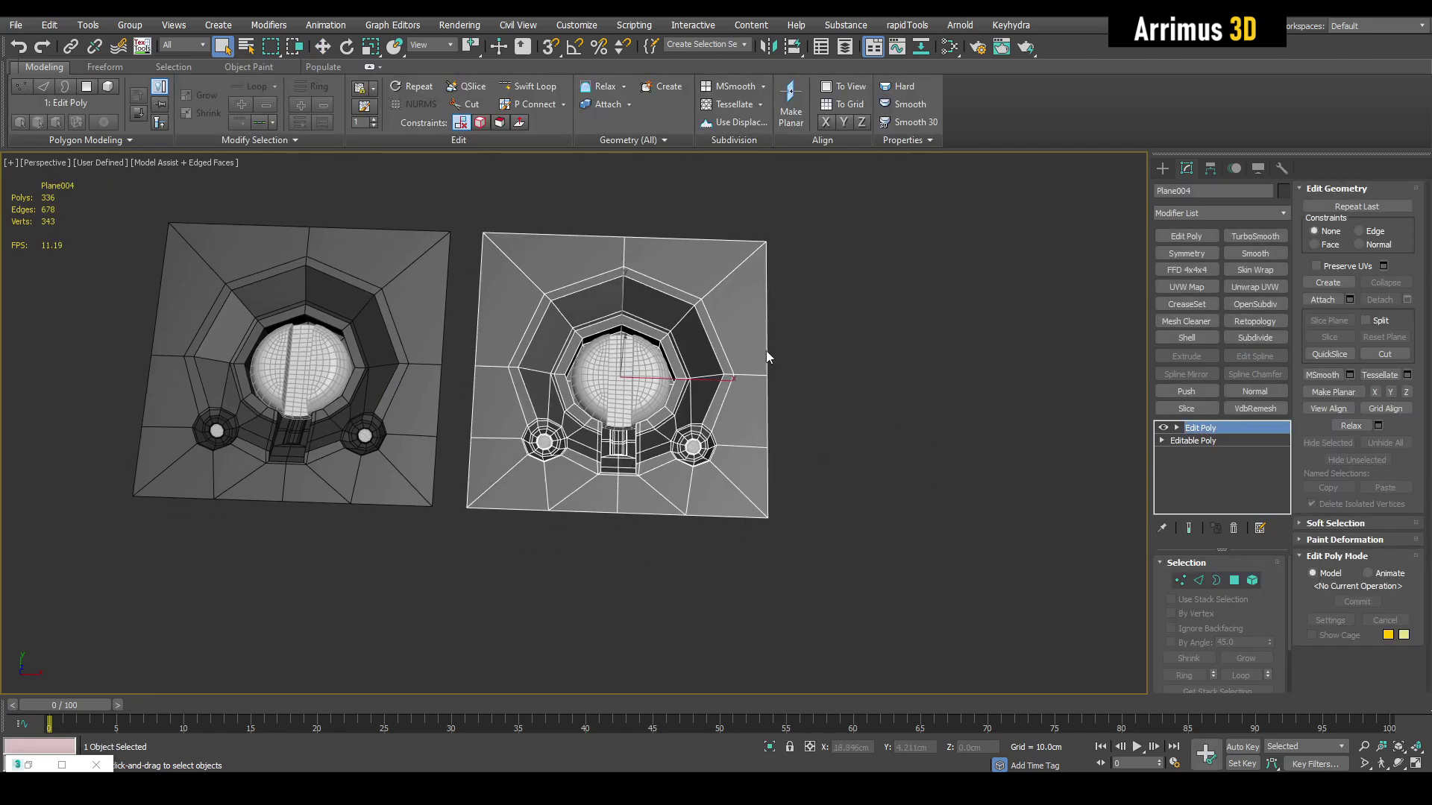
middle_drag(698, 305, 695, 411)
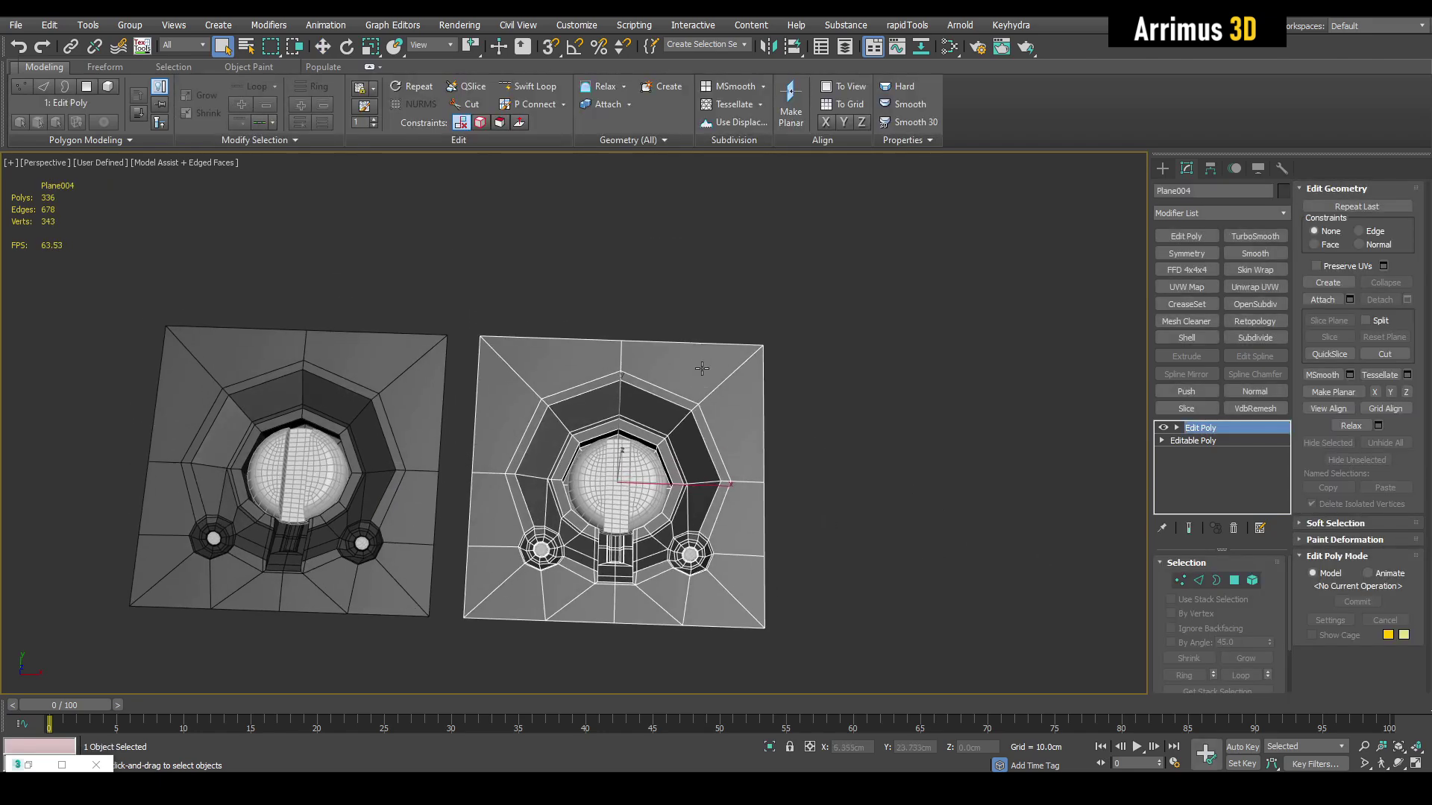
scroll(702, 368, up, 4)
key(1)
key(alt+c)
right_click(721, 446)
scroll(749, 428, down, 3)
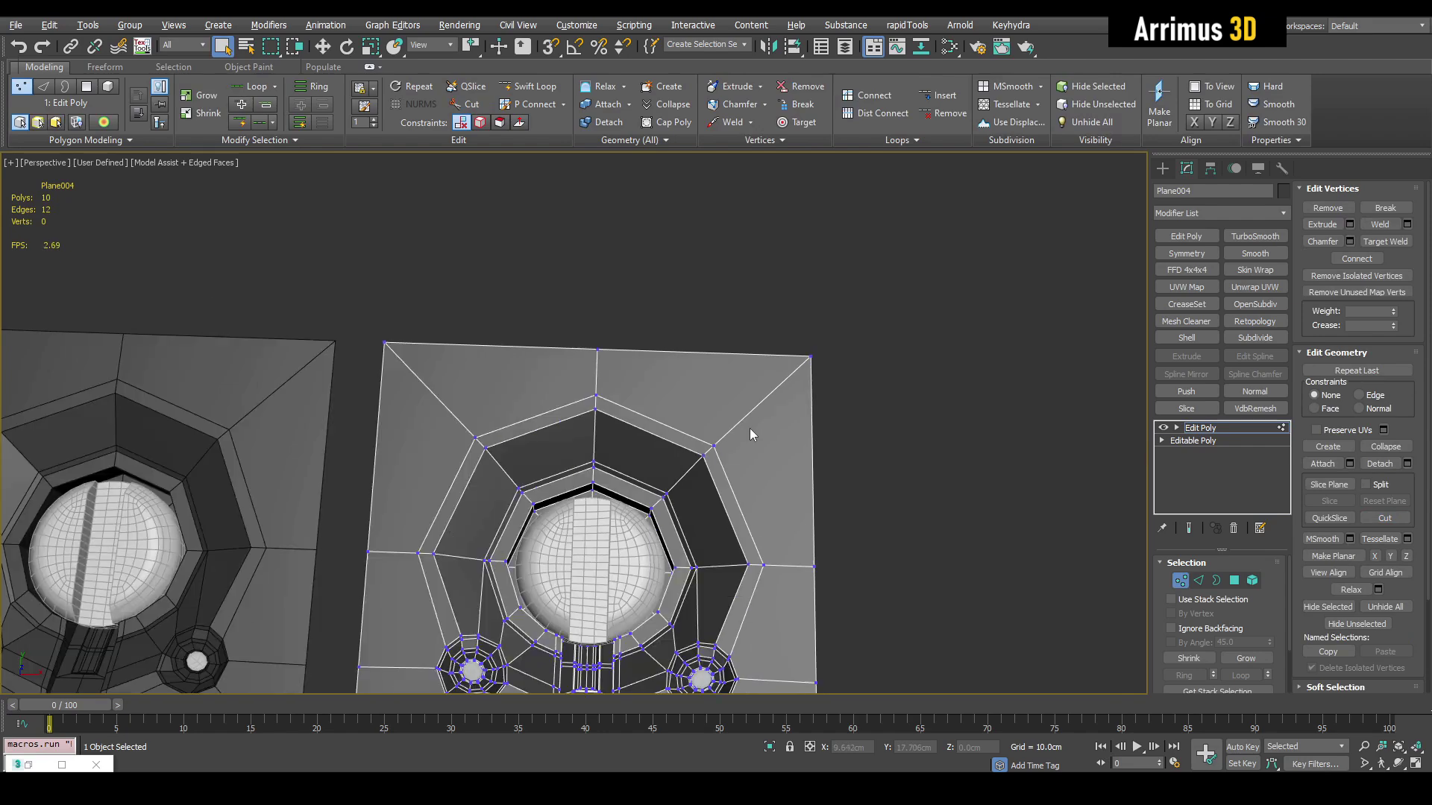
Step: Select the four outer polygons around the upper half of the cloned panel at Polygon level
key(4)
click(770, 412)
shift+click(747, 387)
middle_drag(748, 386, 733, 302)
scroll(733, 303, down, 3)
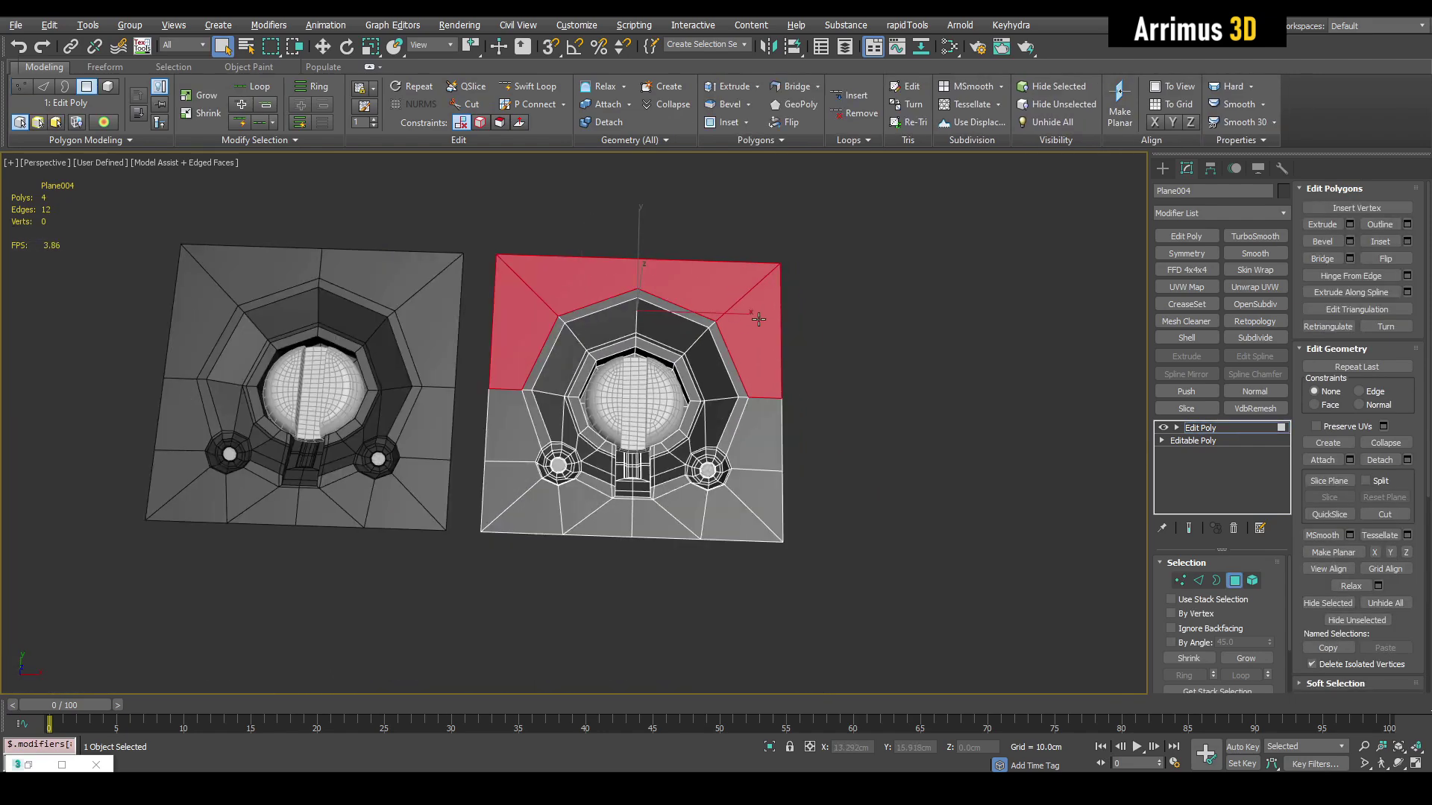
Step: Cut two edges from the ring's upper-right outer vertex, one straight to the panel's top edge and one to its right edge
scroll(758, 319, up, 4)
key(1)
key(alt+c)
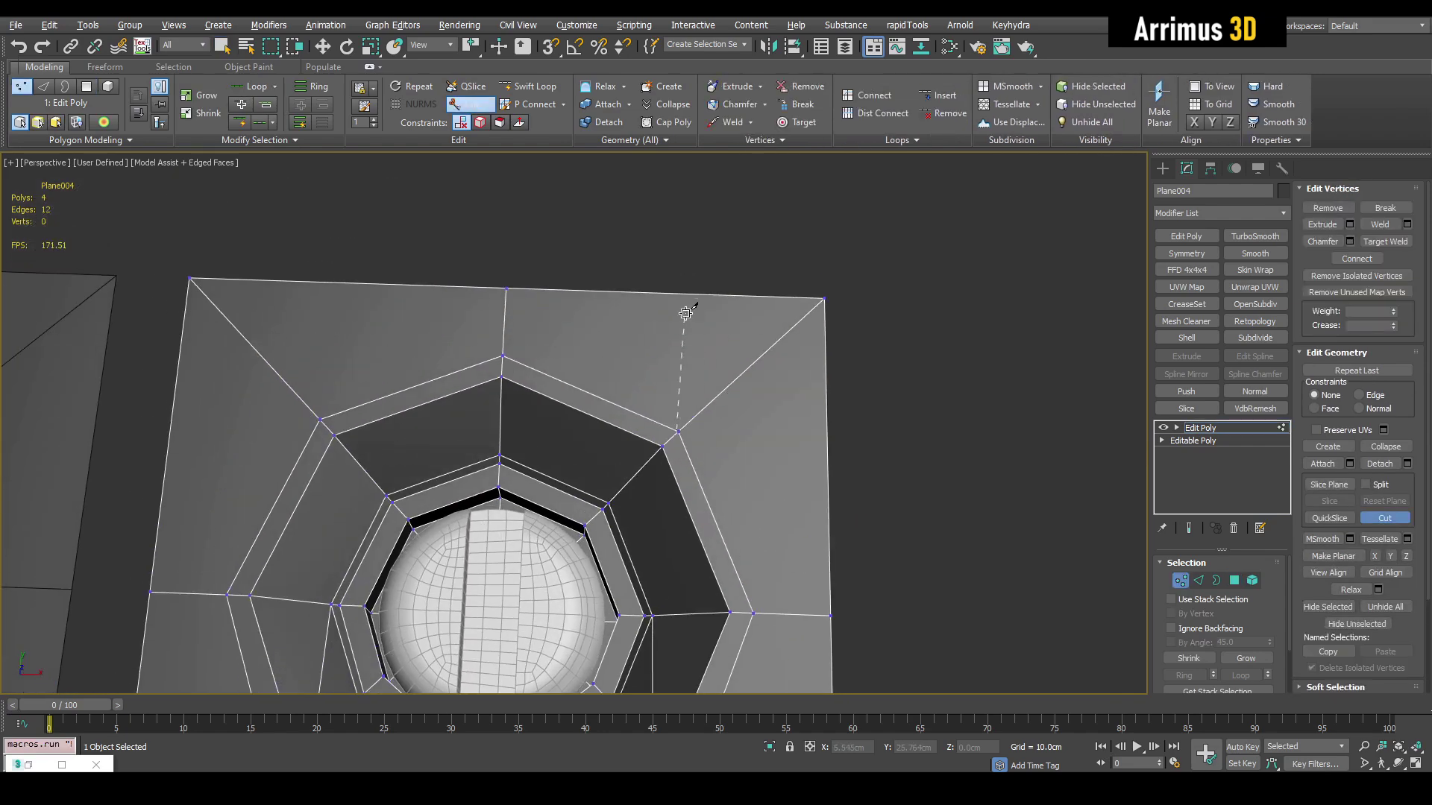
click(677, 296)
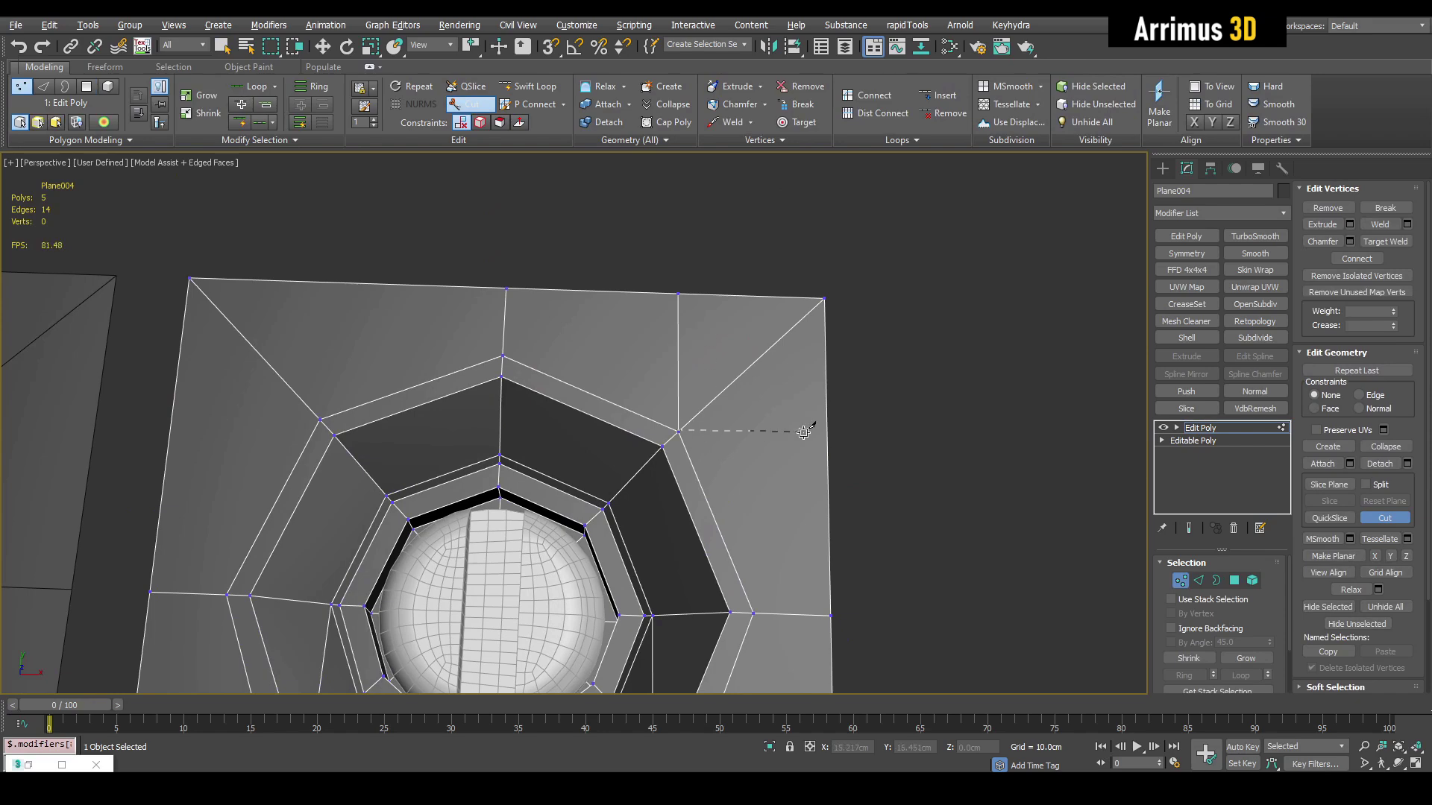
click(829, 433)
right_click(853, 394)
Step: Remove the diagonal edge between the ring's upper-right vertex and the cloned panel's upper-right corner
key(2)
click(756, 362)
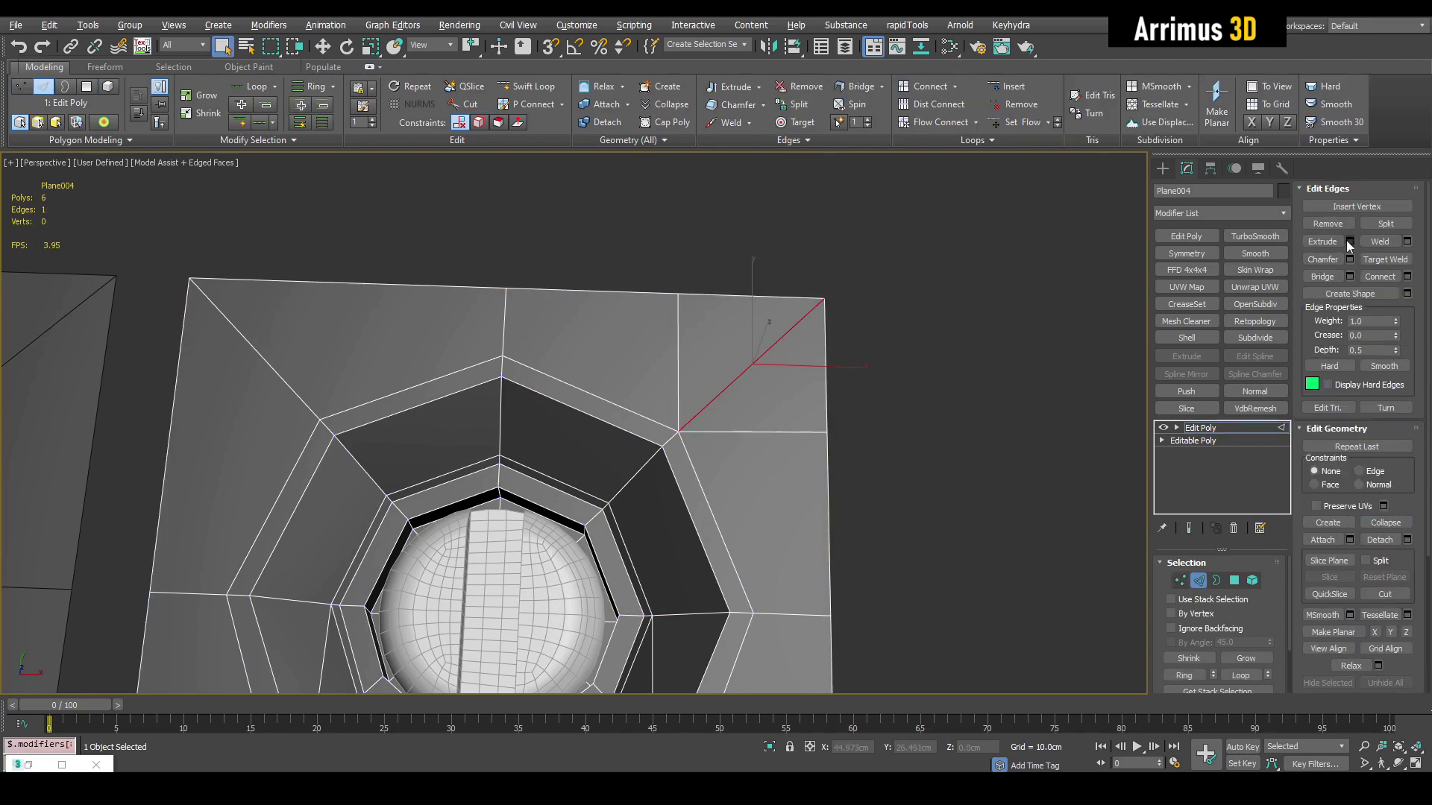
click(1338, 227)
click(1328, 224)
key(1)
drag(632, 468, 632, 467)
middle_drag(633, 467, 744, 367)
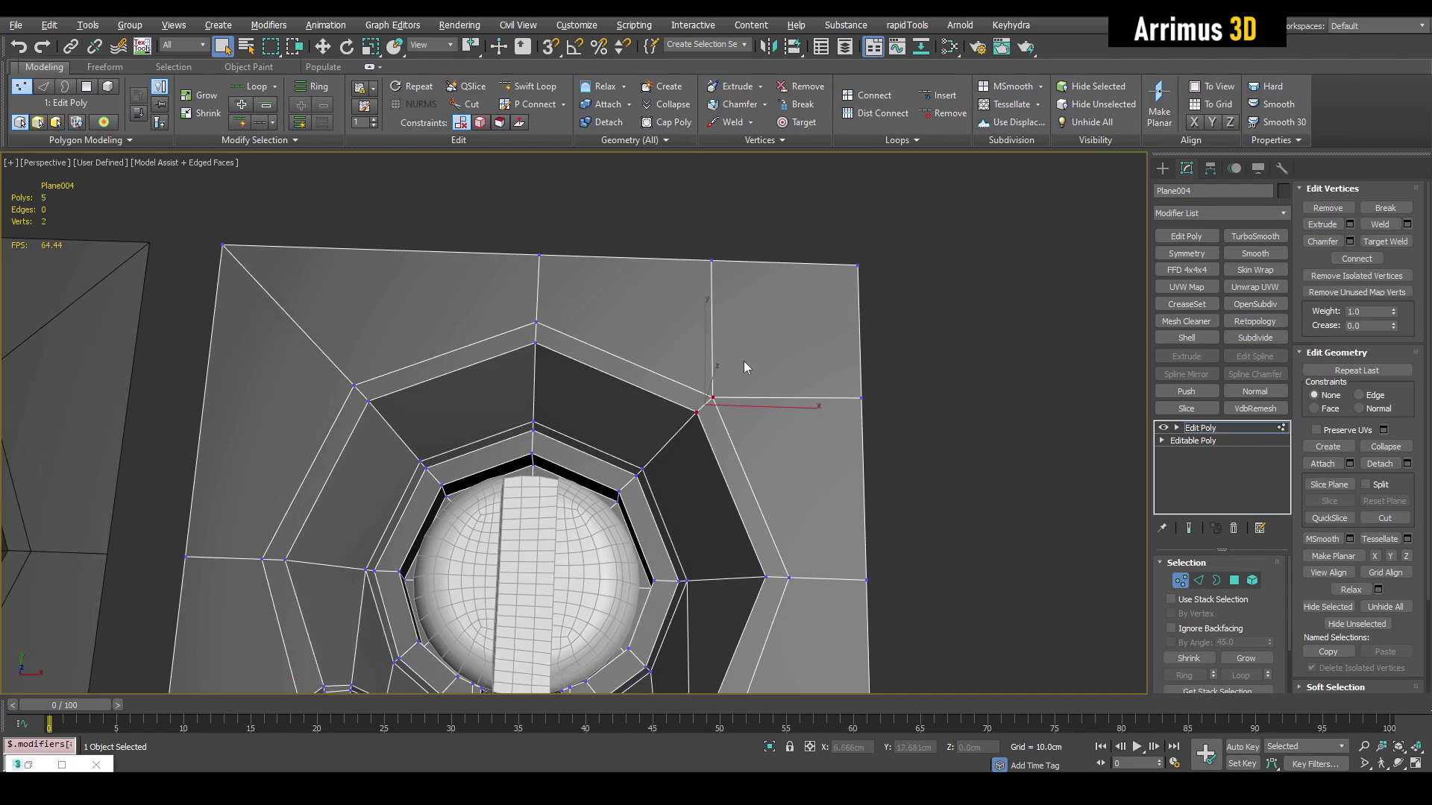
Step: Select the cloned panel's outer border at Border level and examine the reworked upper-right corner at Vertex level
scroll(804, 324, down, 4)
middle_drag(606, 334, 633, 321)
key(3)
drag(835, 259, 753, 313)
middle_drag(785, 301, 740, 319)
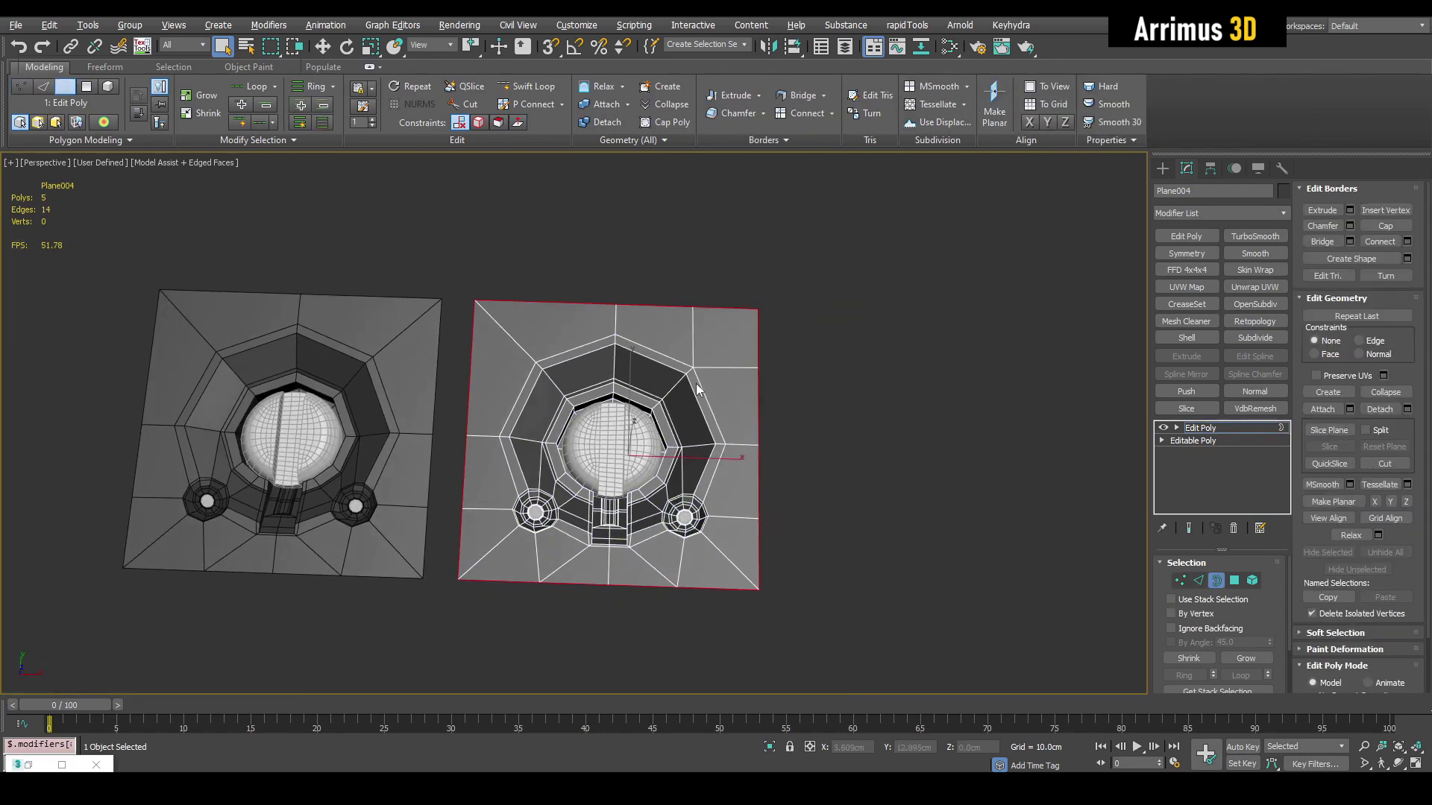
scroll(701, 271, up, 5)
scroll(701, 351, down, 5)
scroll(712, 342, up, 1)
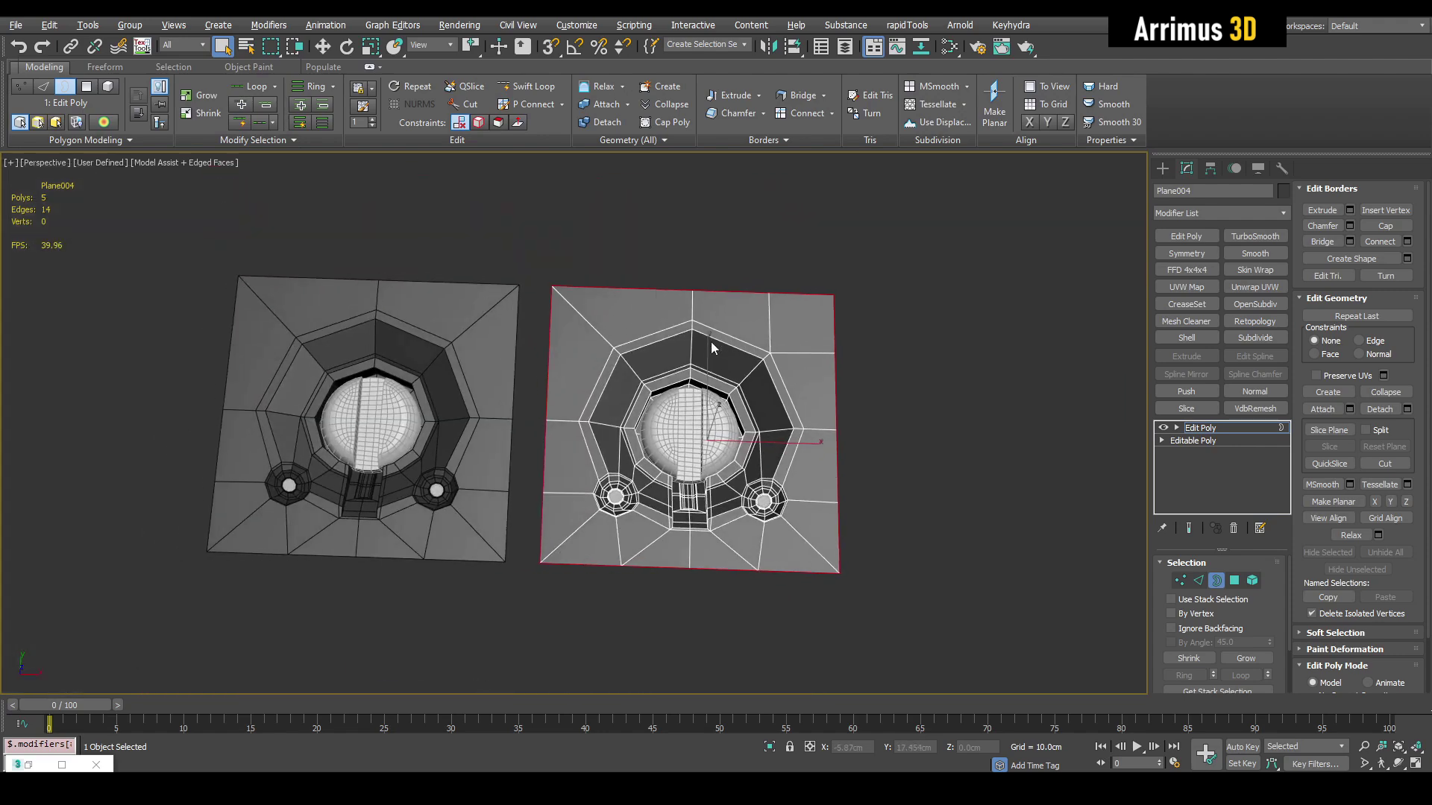
key(1)
scroll(800, 355, up, 5)
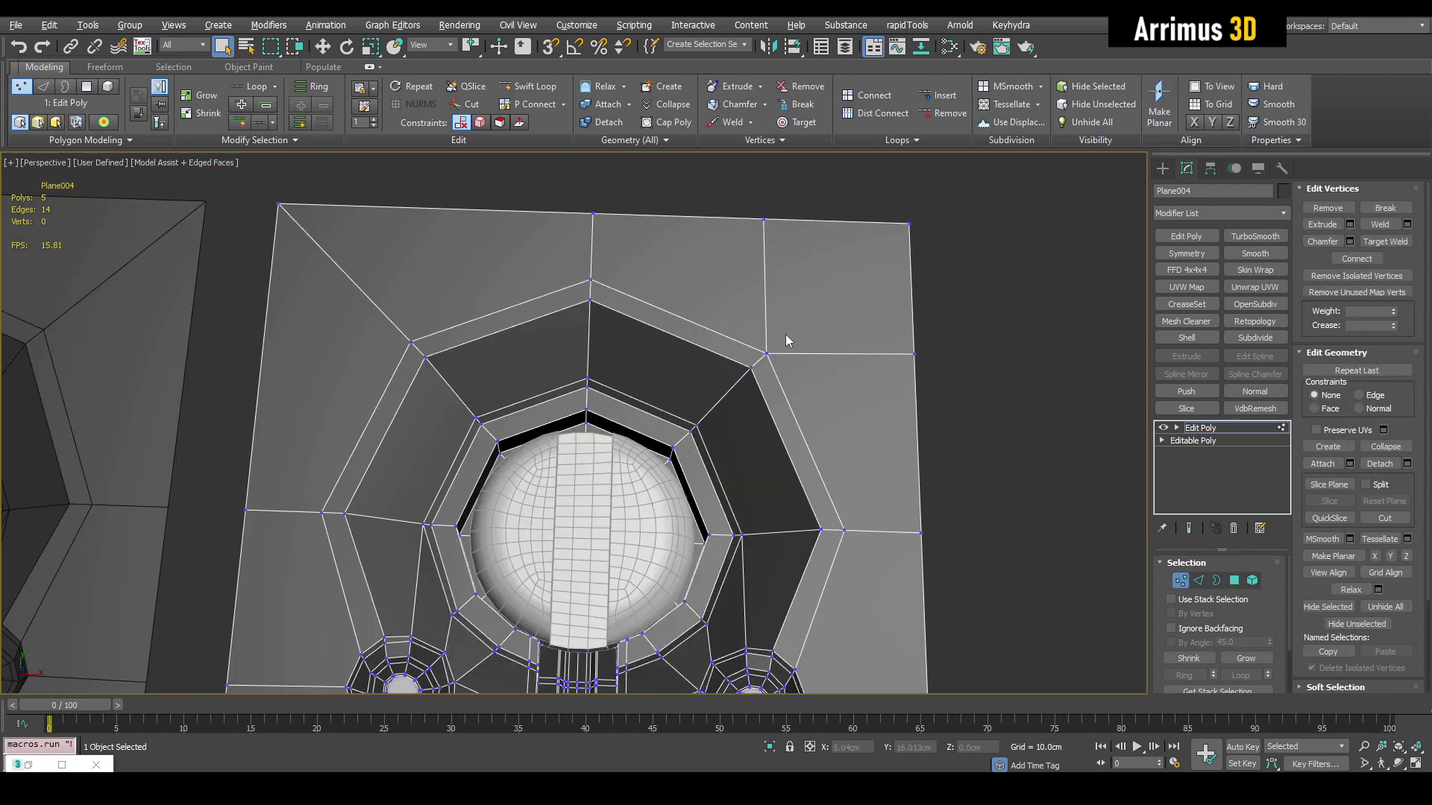
scroll(838, 297, down, 5)
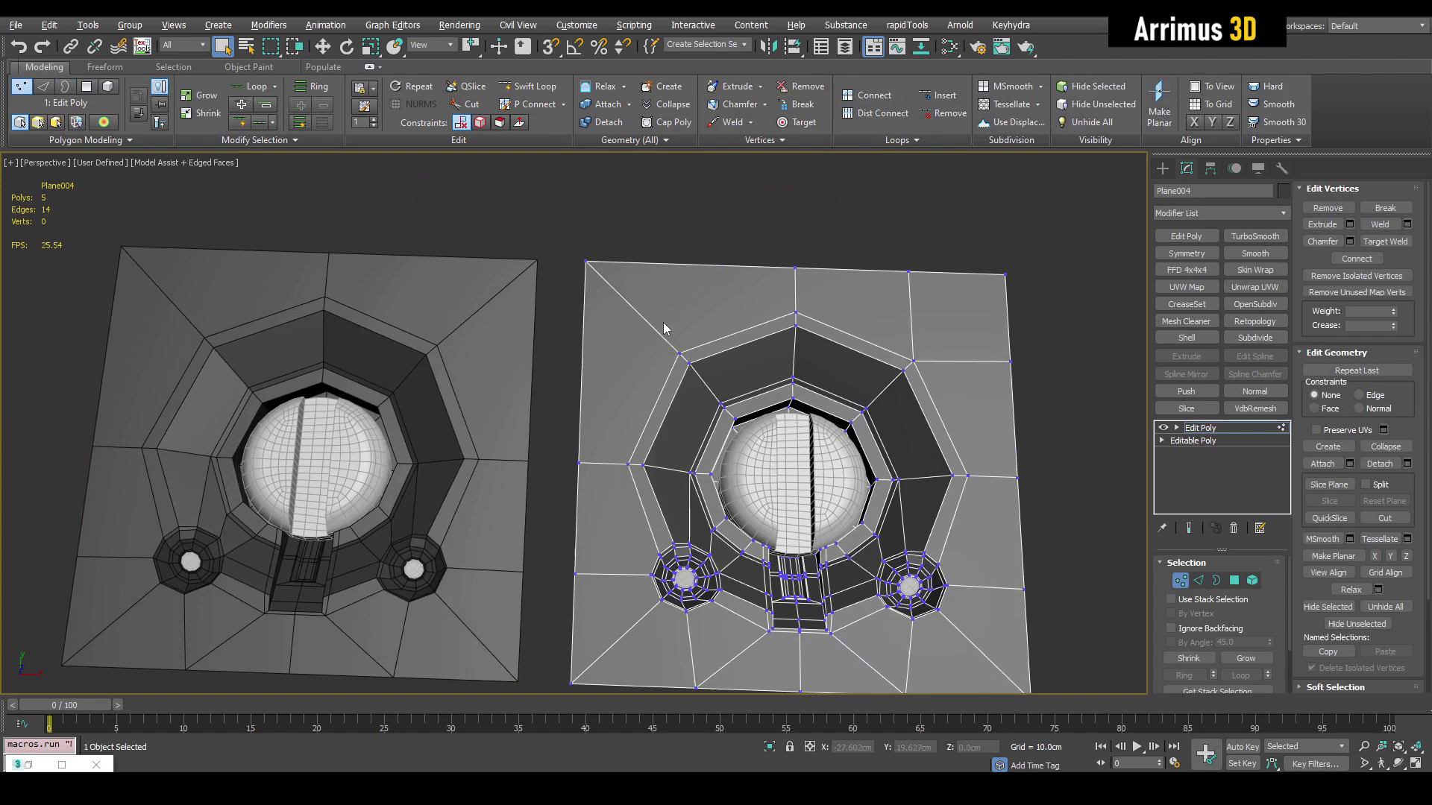
Step: Cut two edges from the ring's upper-left outer vertex, one to the panel's top edge and one to its left edge
scroll(665, 323, up, 5)
key(alt+c)
click(685, 237)
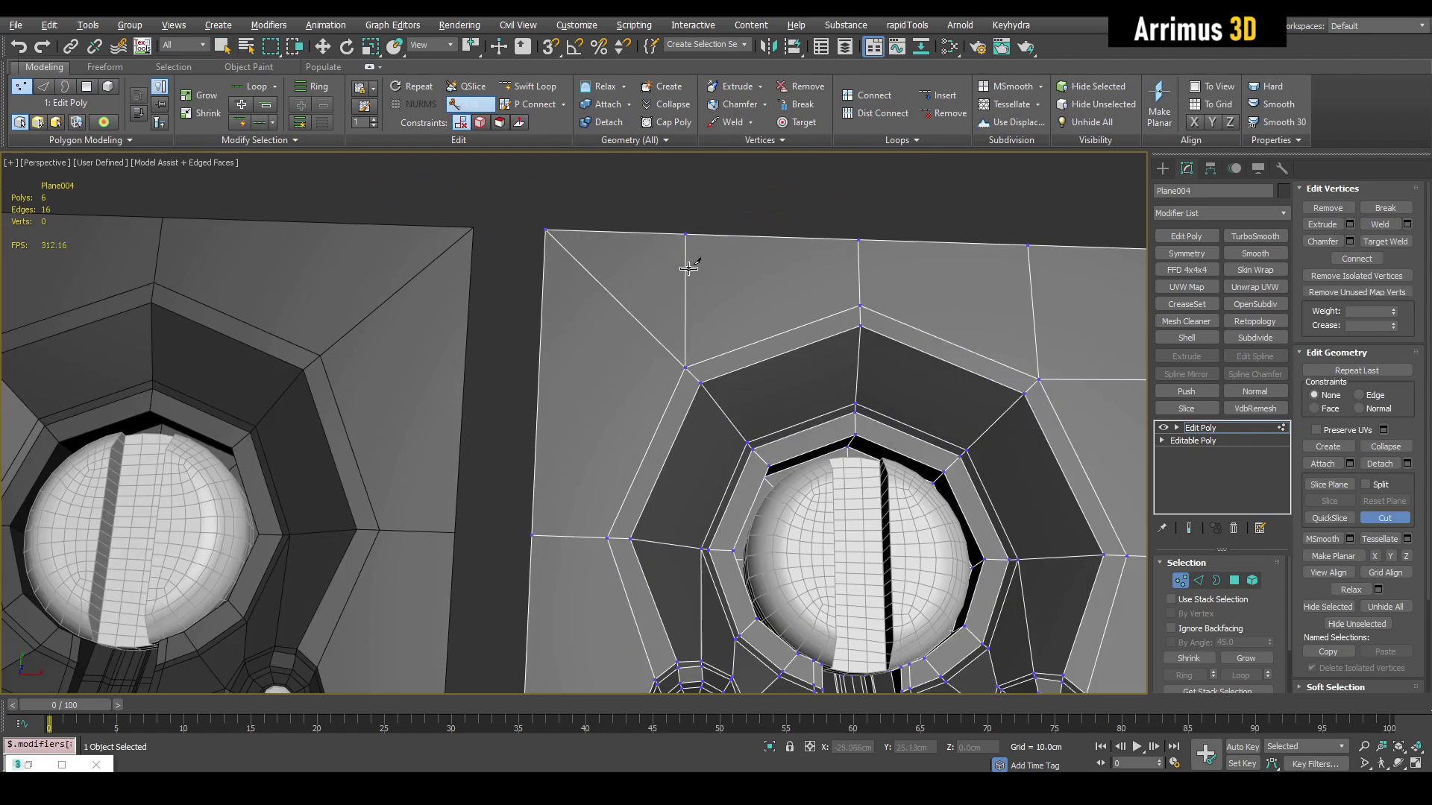
click(542, 362)
right_click(567, 339)
Step: Remove the diagonal edge at the panel's upper-left corner and select the panel's outer border
key(2)
click(619, 298)
click(1328, 223)
key(3)
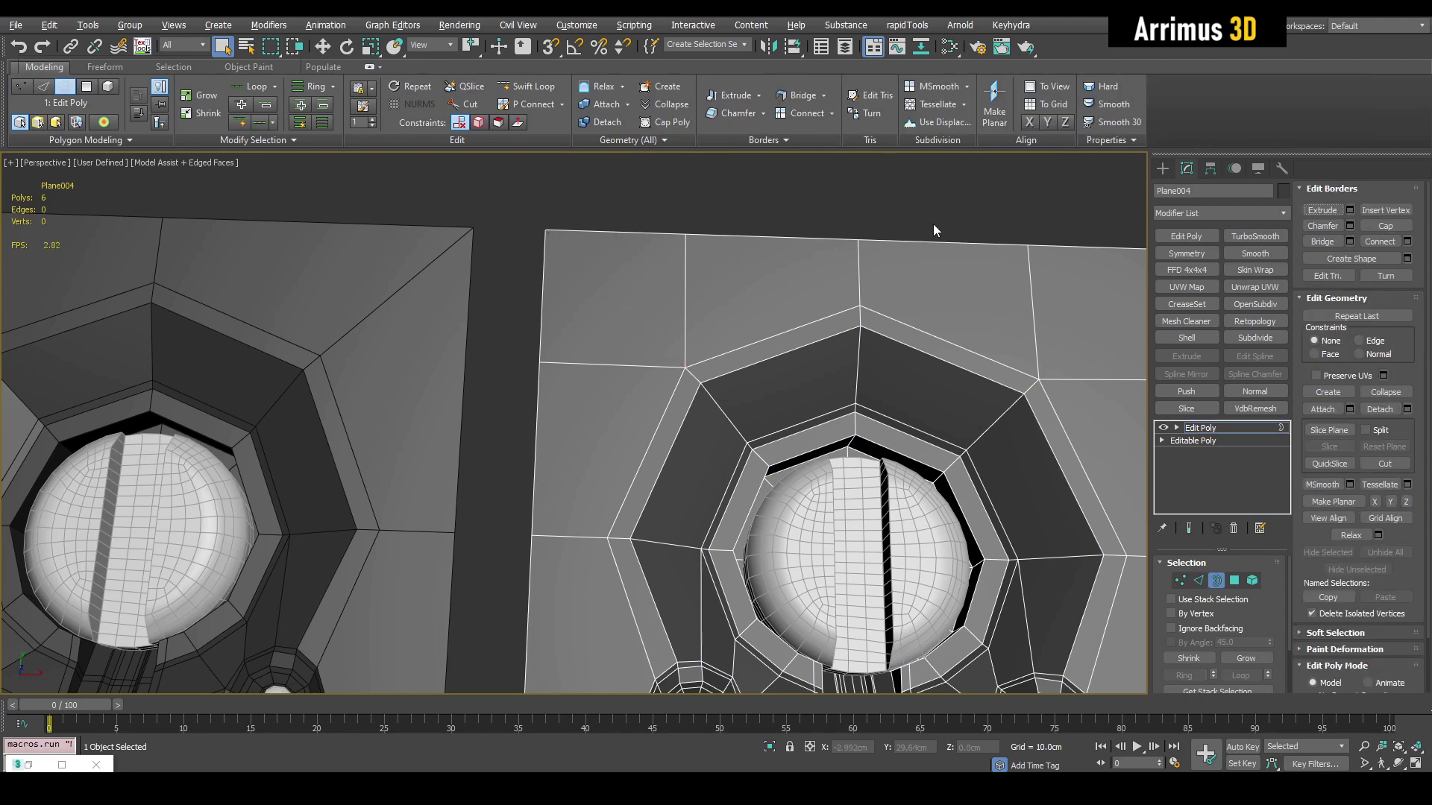
click(930, 240)
scroll(857, 336, down, 5)
scroll(812, 358, up, 2)
scroll(812, 354, up, 2)
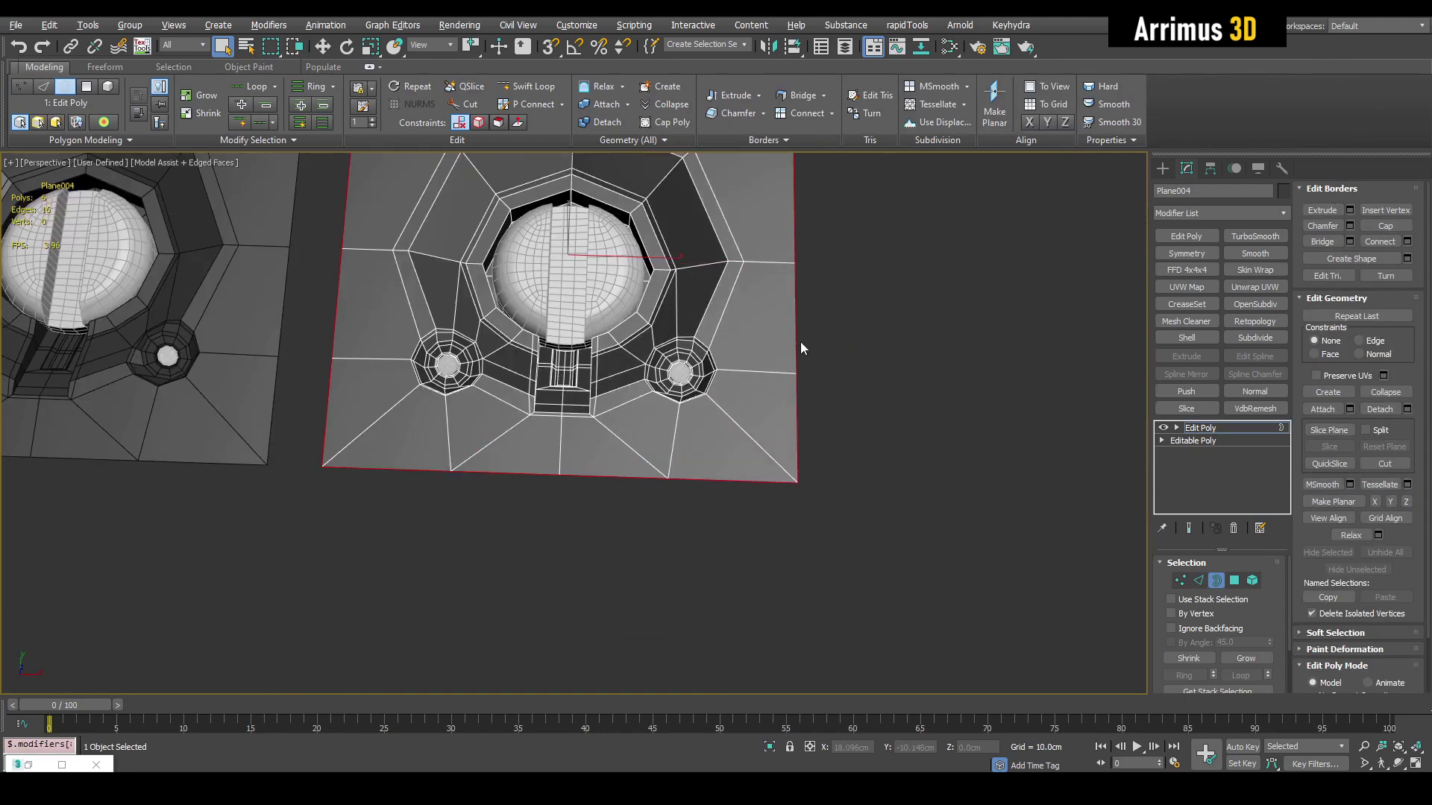
scroll(738, 361, up, 4)
key(1)
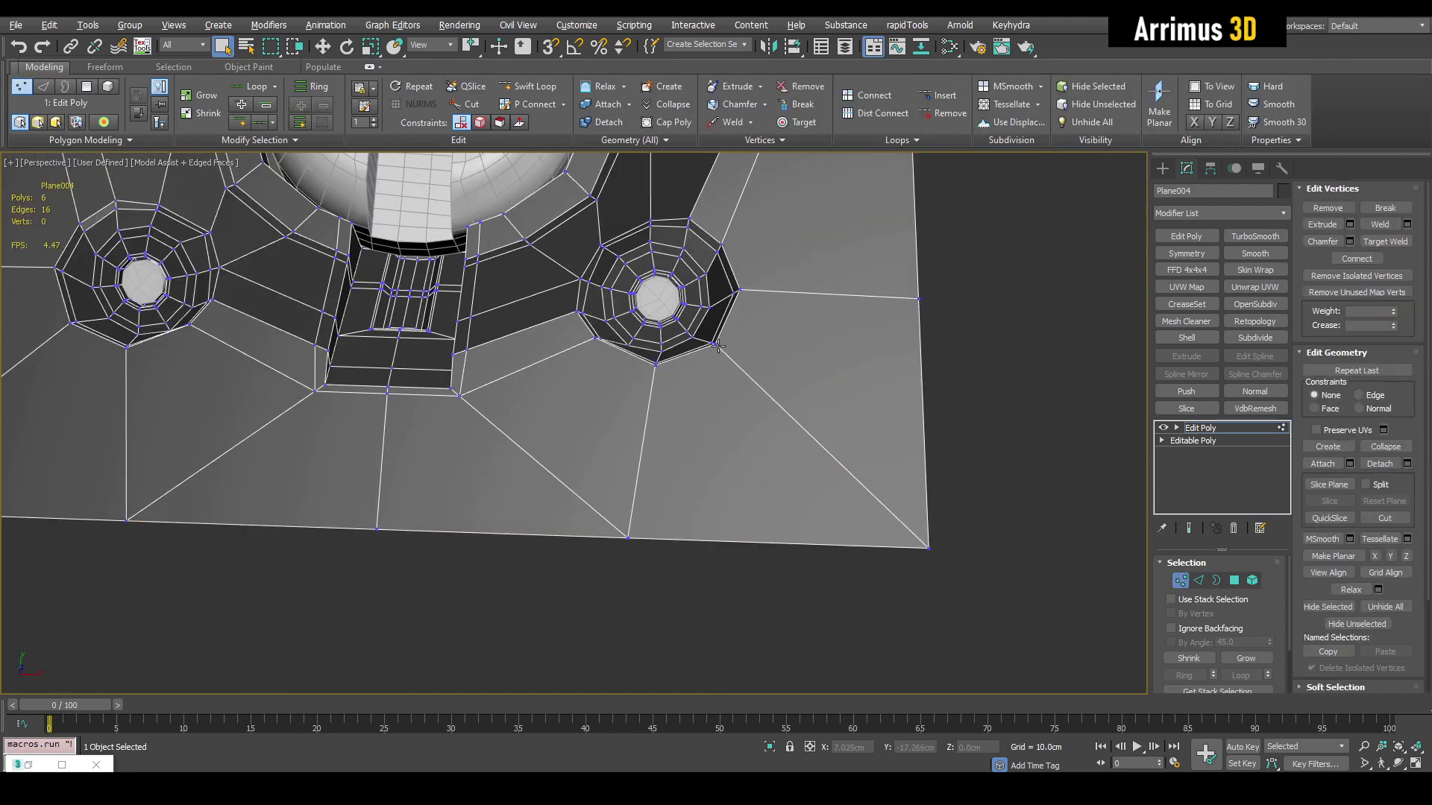
key(alt+c)
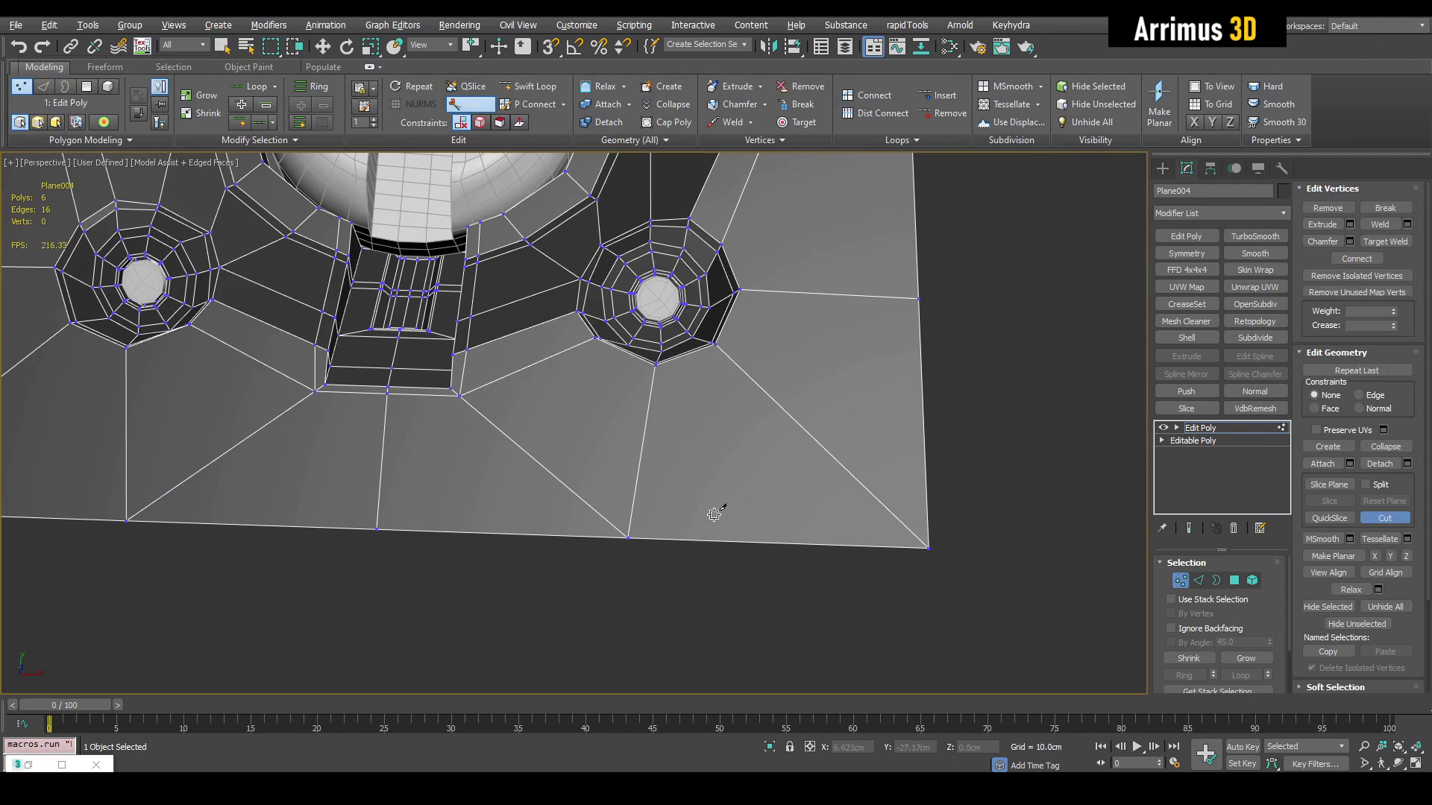
scroll(714, 515, down, 6)
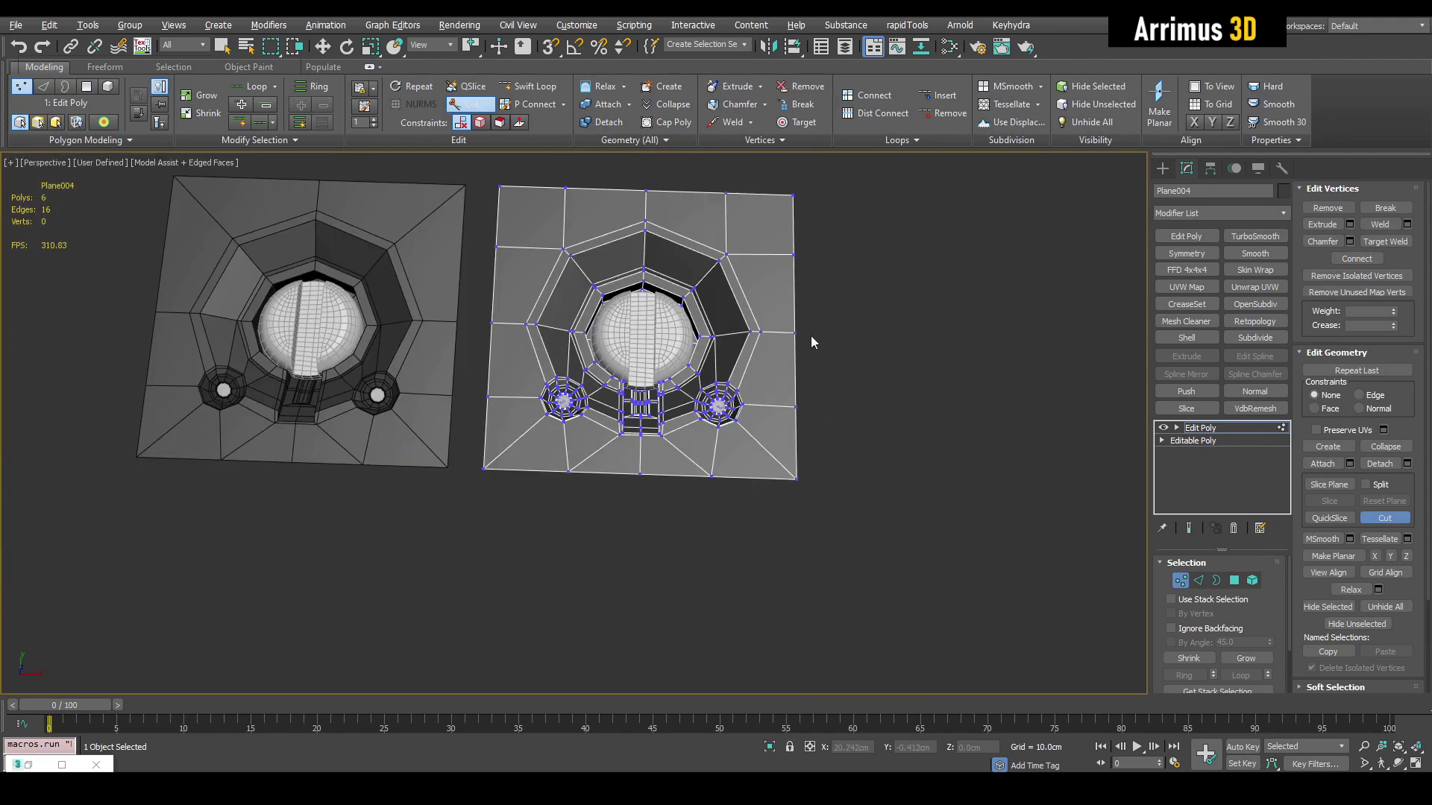
right_click(850, 304)
Step: Cut an edge across the polygon beside the lower-right pin hole, from the hole's upper-right rim vertex to the panel's right edge
scroll(777, 349, up, 6)
key(4)
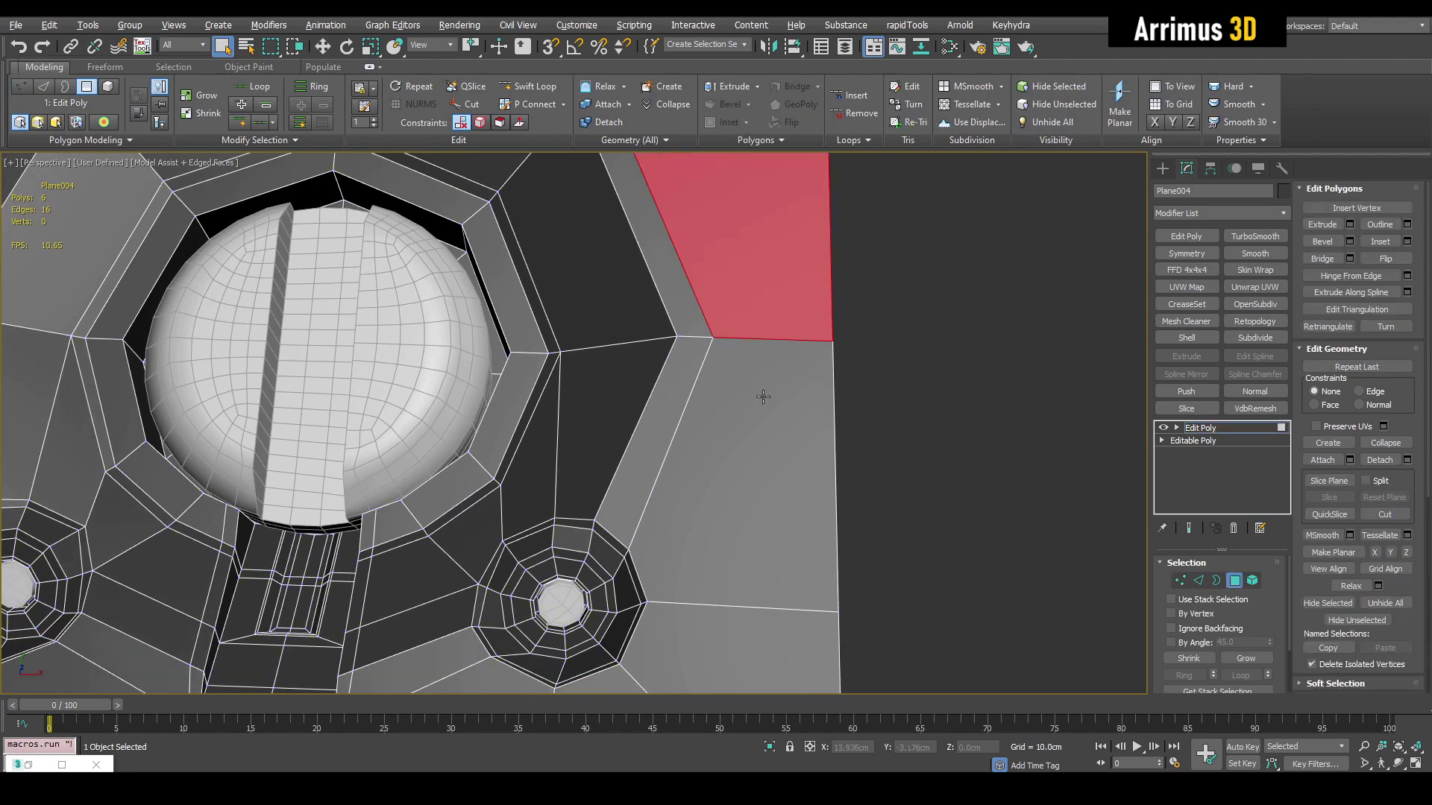
click(762, 396)
middle_drag(762, 396, 815, 330)
key(1)
middle_drag(755, 385, 719, 420)
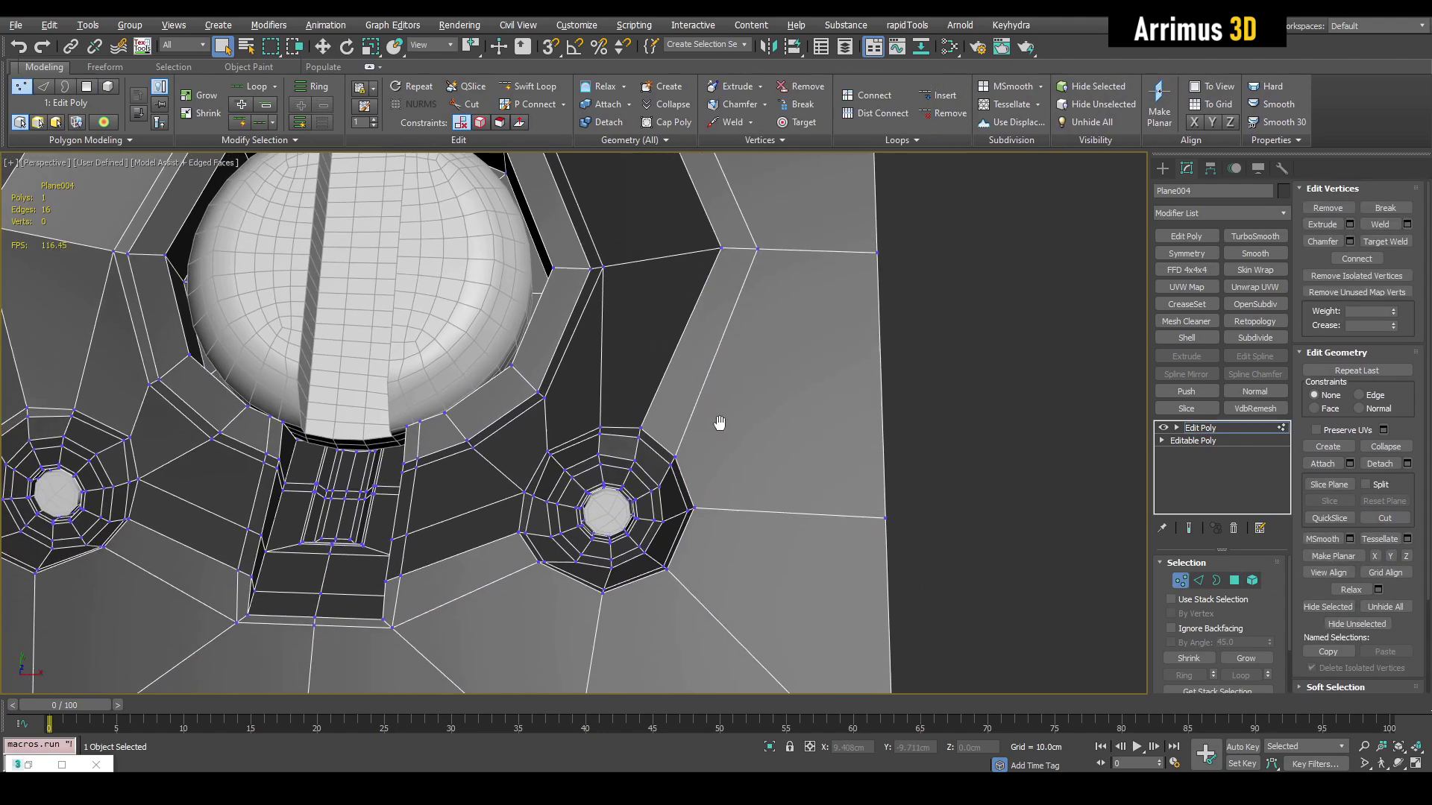
key(alt+c)
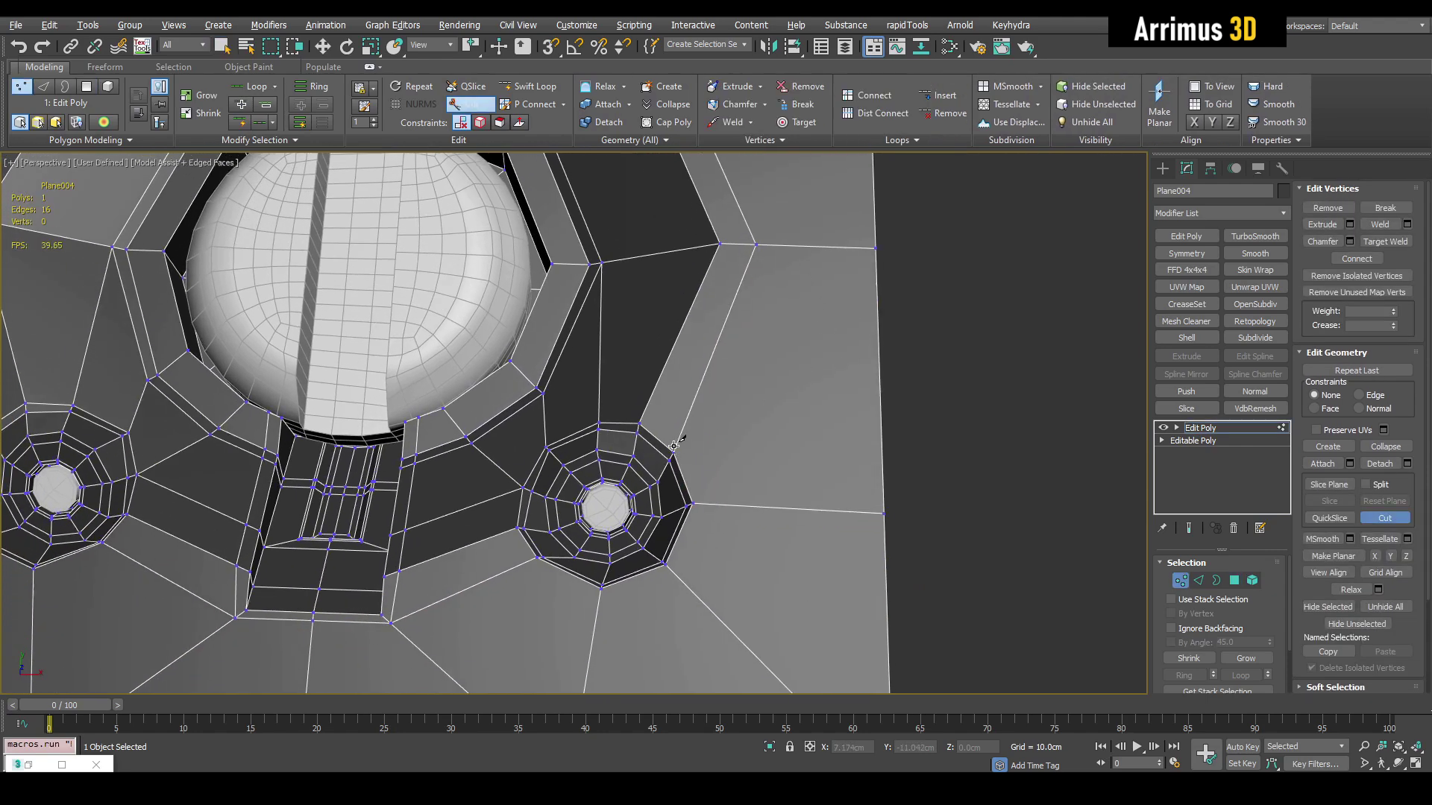
click(877, 359)
right_click(927, 351)
scroll(831, 357, down, 4)
middle_drag(865, 387, 837, 391)
scroll(831, 392, down, 3)
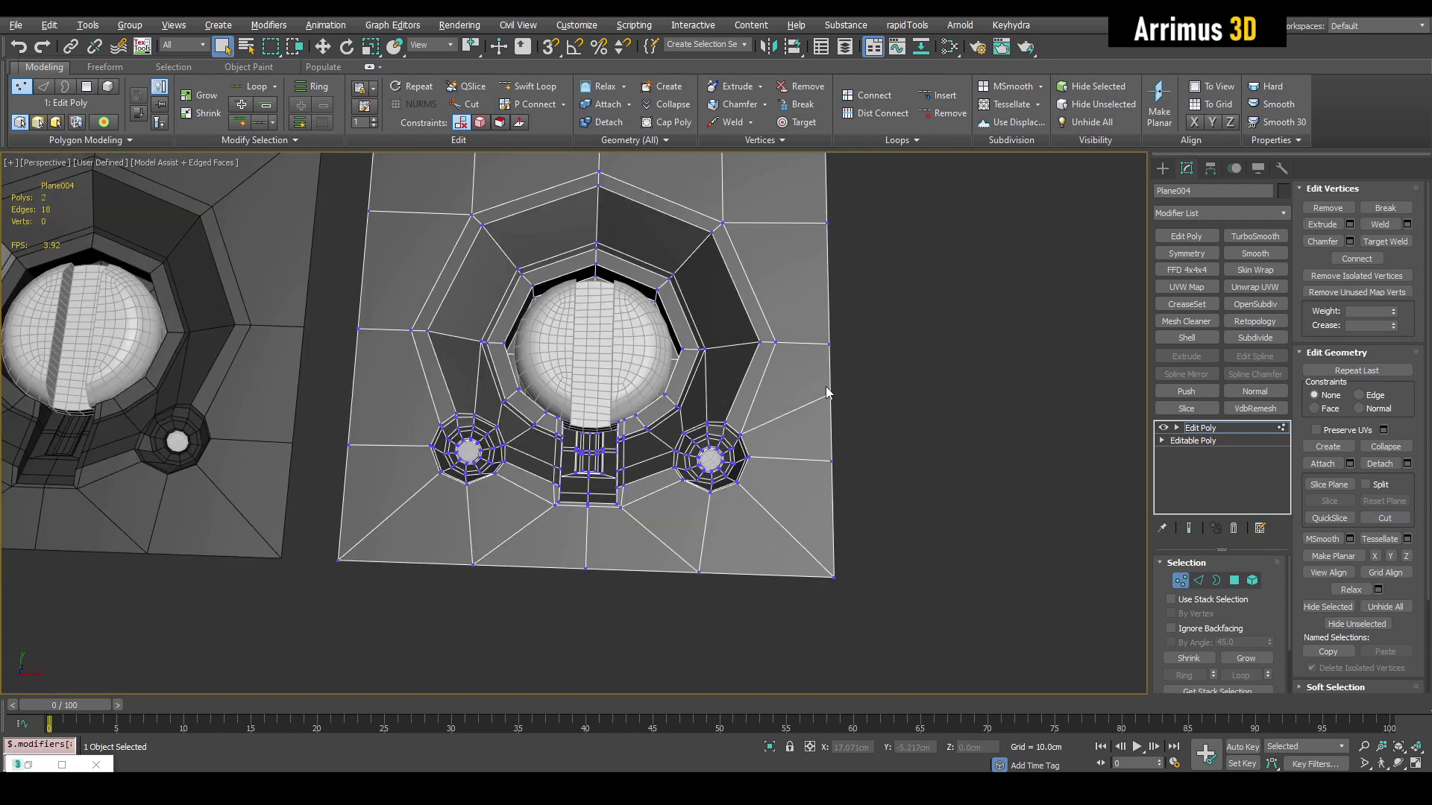
Step: Select the cloned panel's outer border and examine the edges running into it, finishing at object level
key(3)
drag(861, 315, 807, 357)
scroll(808, 358, down, 6)
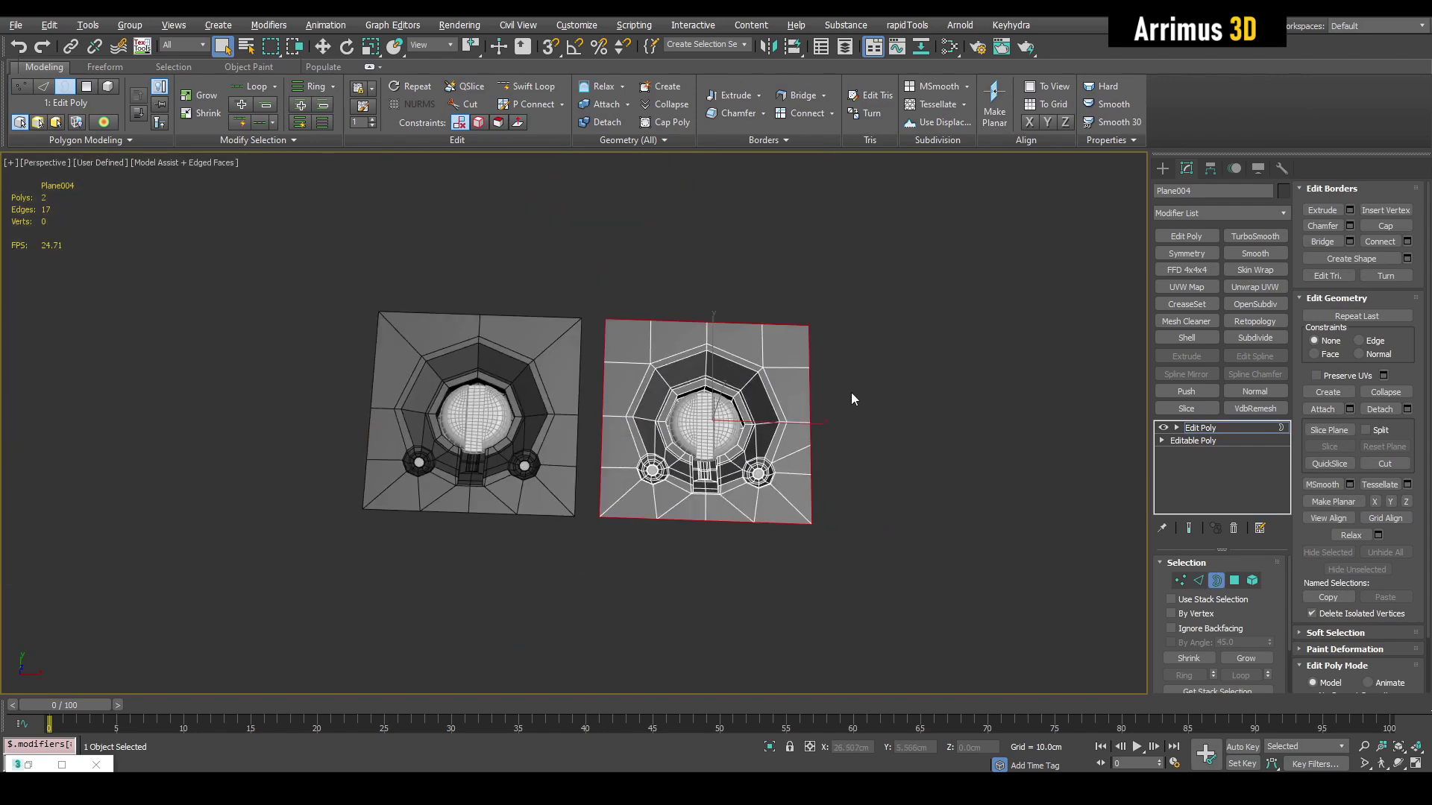
middle_drag(852, 392, 745, 386)
scroll(681, 351, up, 5)
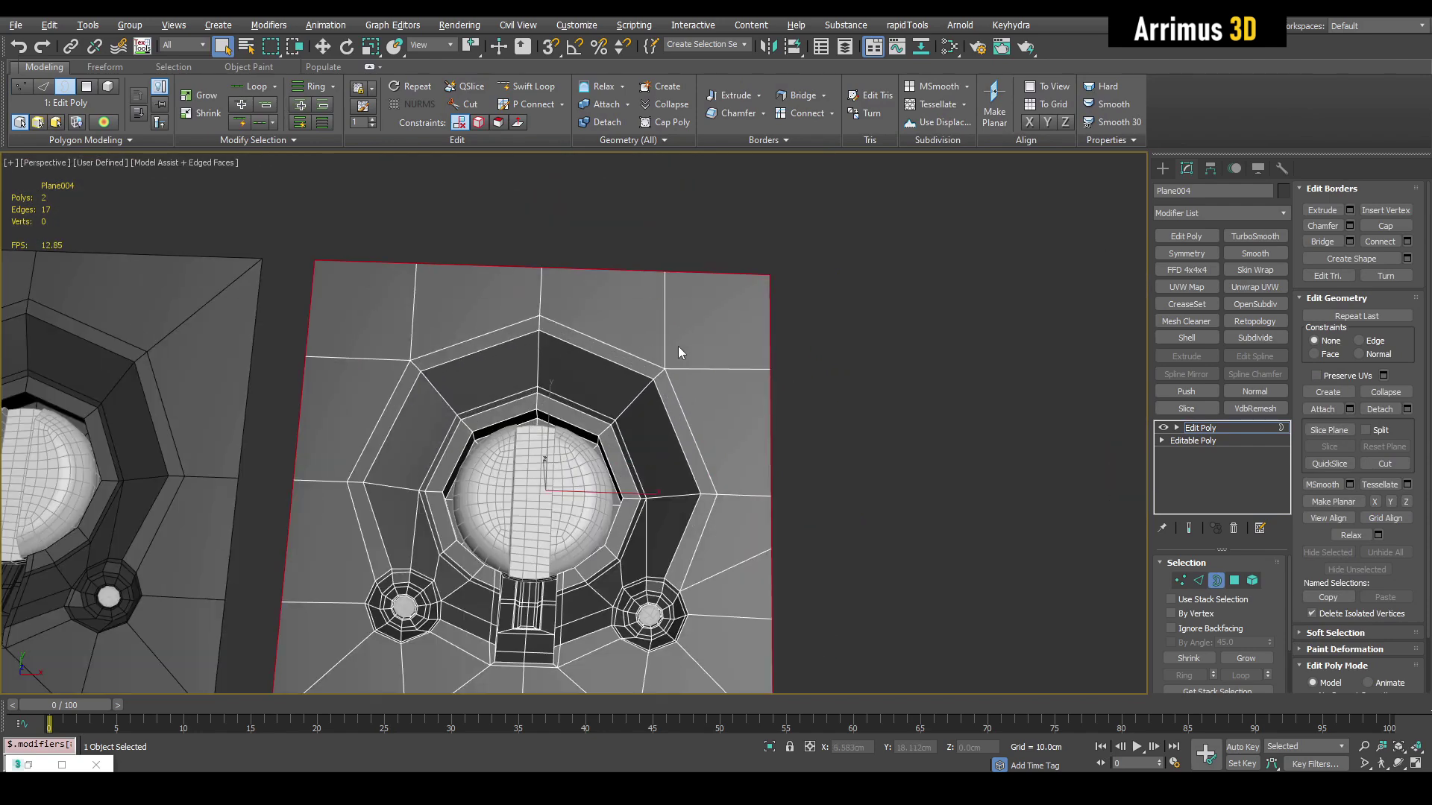
scroll(802, 297, up, 1)
scroll(750, 325, down, 1)
key(3)
Step: Select the three objects of the original panel assembly and clone them along the X axis beyond the reworked copy
scroll(777, 346, down, 4)
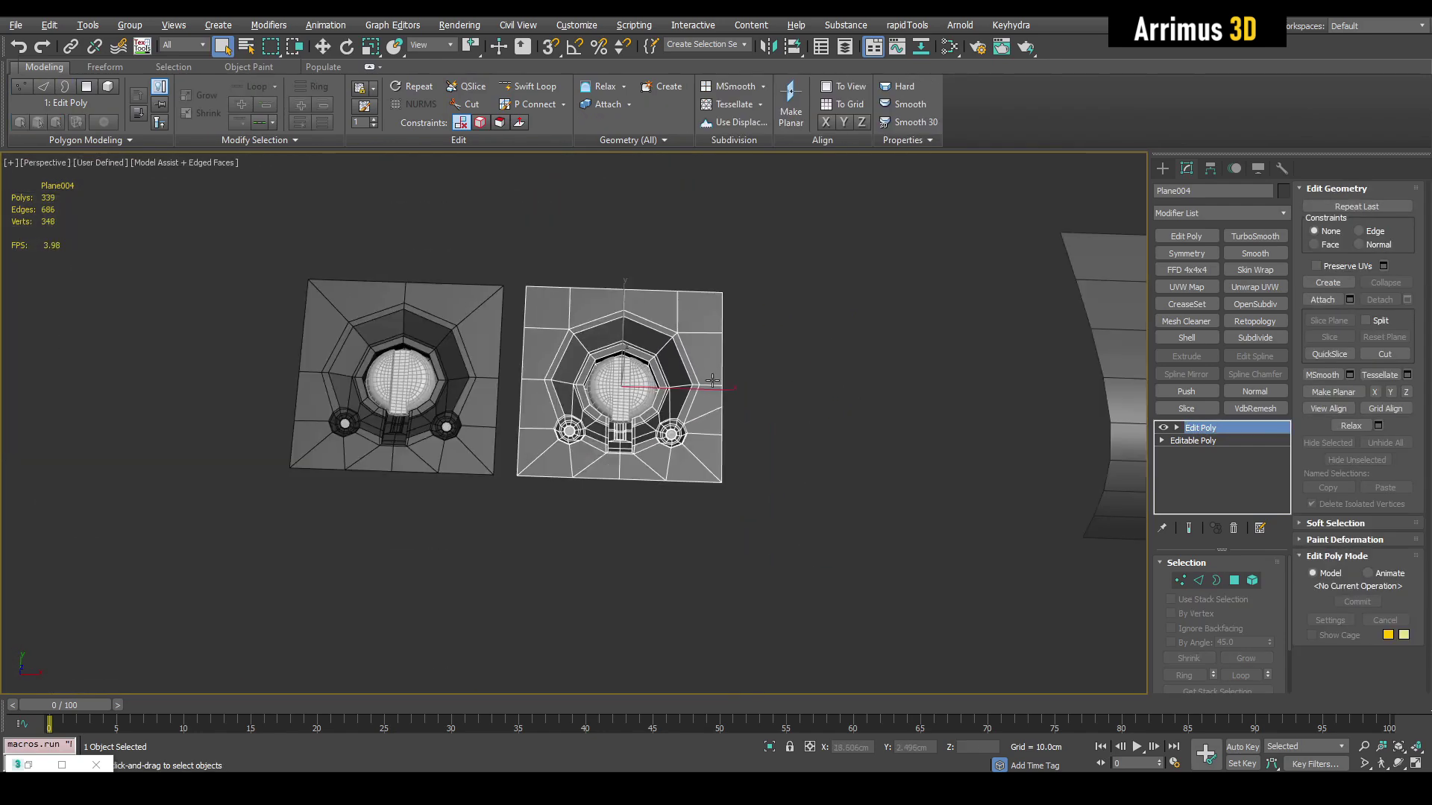
drag(465, 460, 466, 460)
key(w)
middle_drag(469, 416, 540, 382)
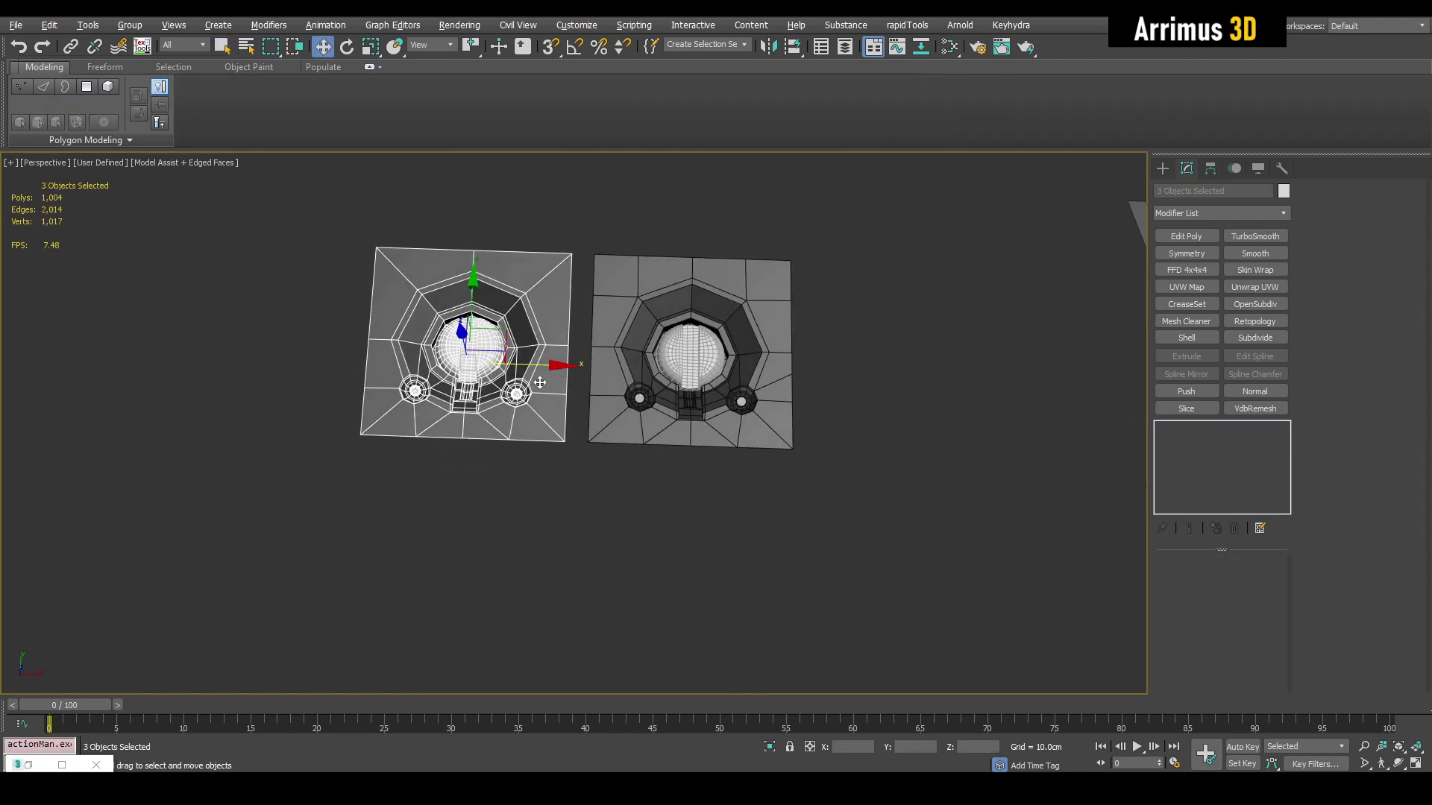
shift+drag(538, 369, 1003, 384)
click(719, 455)
key(z)
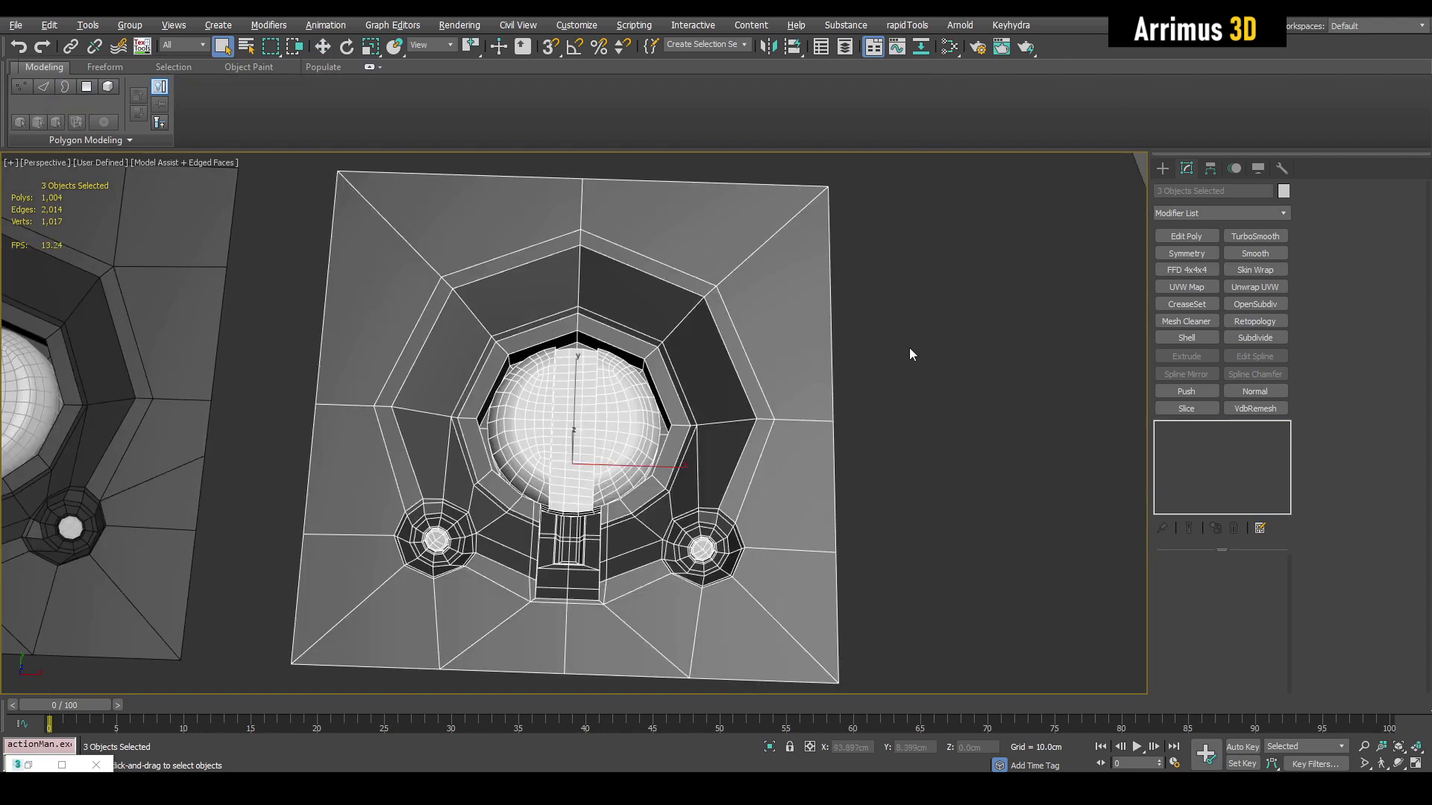
Step: Add an Edit Poly modifier to the newest panel copy and enter Vertex level
click(786, 343)
key(ctrl+e)
key(1)
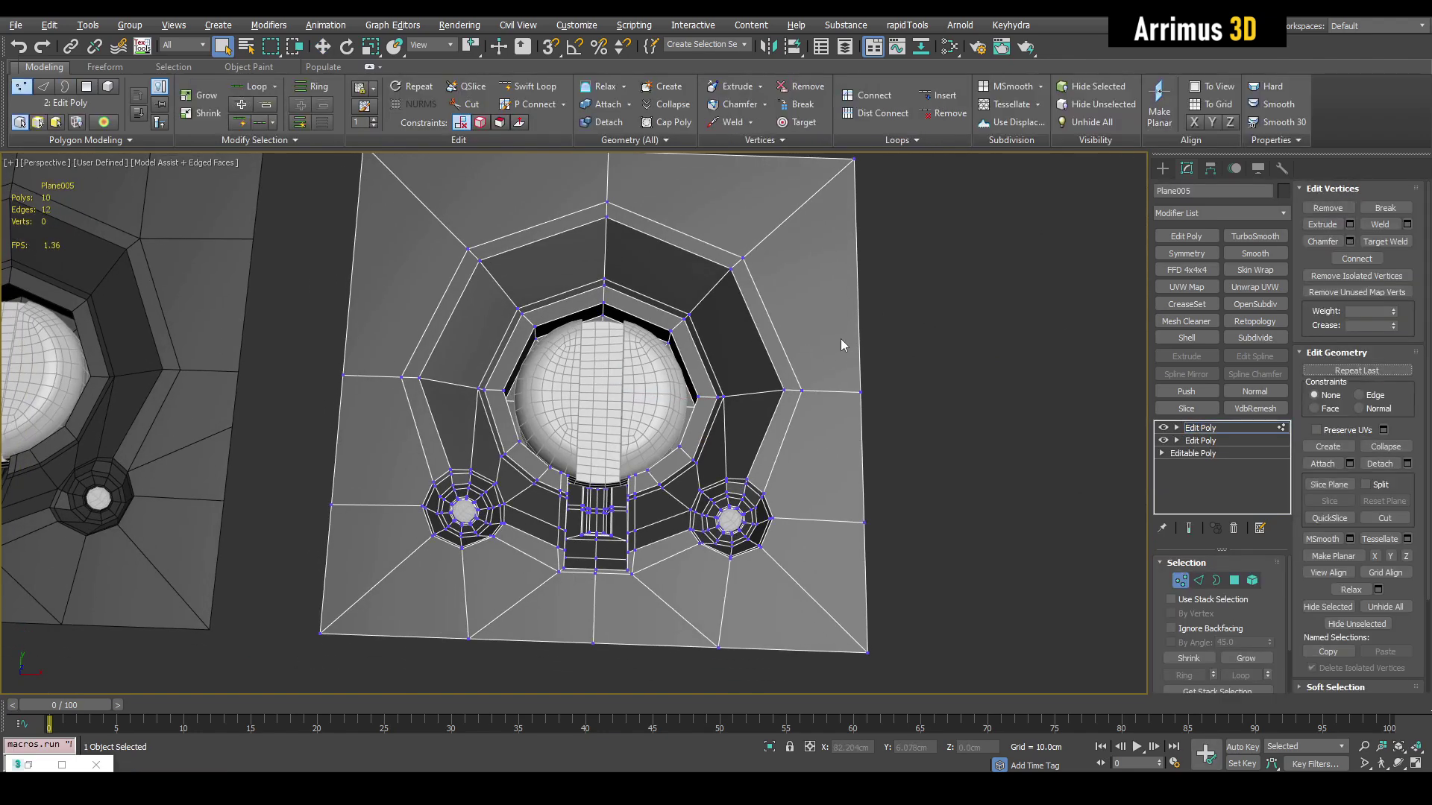
Step: Target-weld the two bottom-edge vertices on either side of the midpoint onto the middle vertex of that edge
middle_drag(699, 634, 716, 449)
scroll(723, 459, up, 3)
key(ctrl+w)
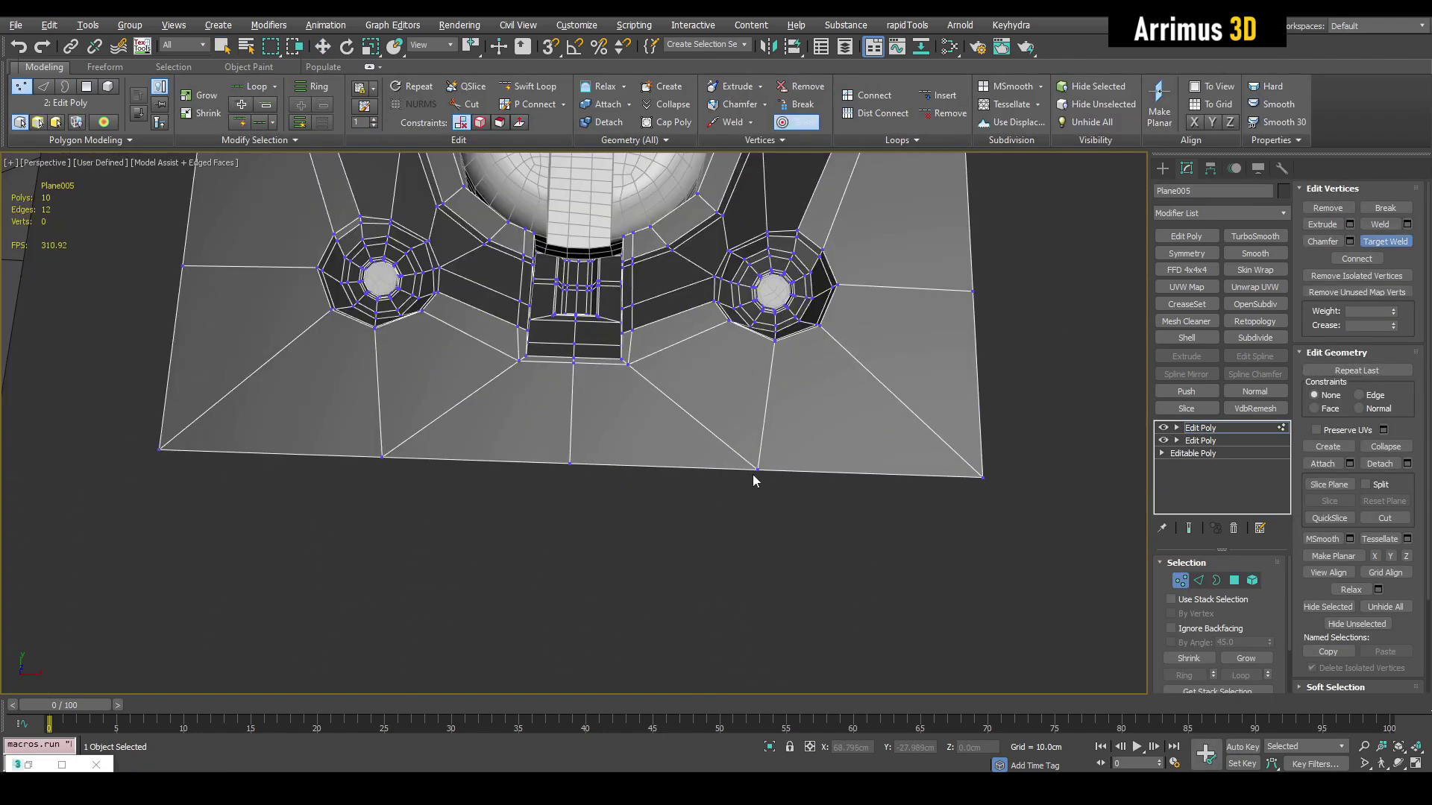
click(570, 465)
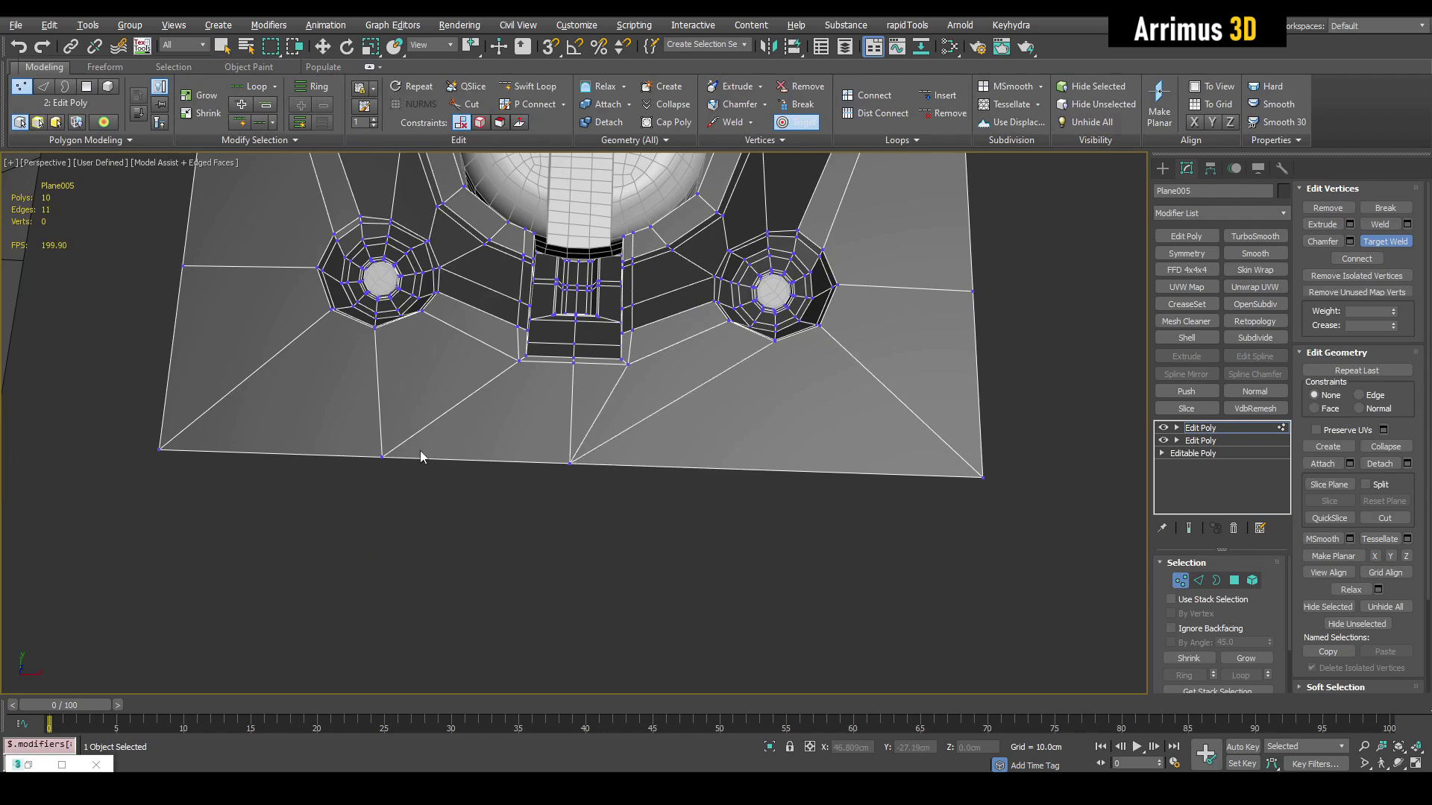
click(570, 463)
right_click(616, 452)
Step: Examine the triangles beneath the slot by selecting them in turn at Polygon level
middle_drag(693, 408, 575, 405)
middle_drag(575, 406, 628, 402)
scroll(628, 402, up, 3)
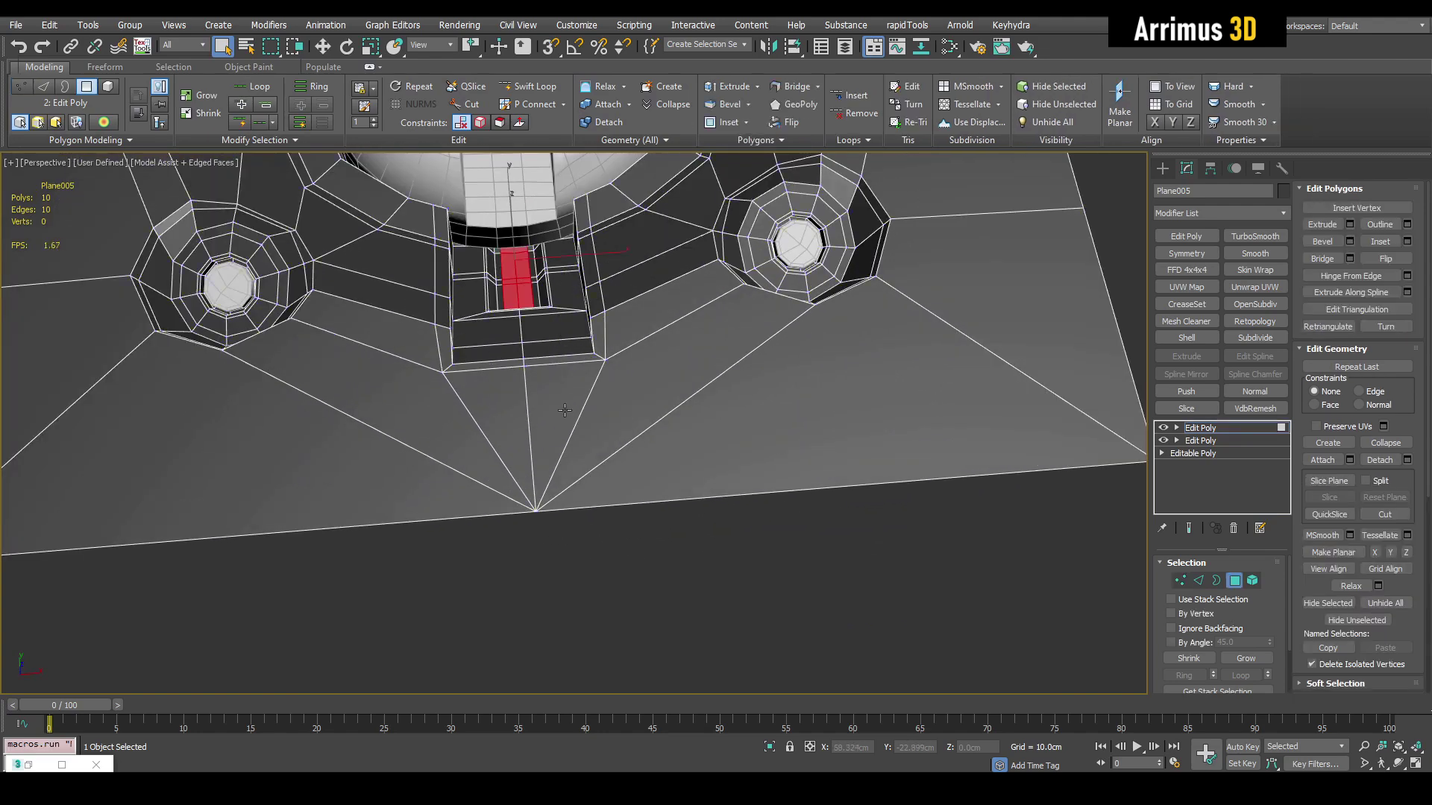
click(537, 399)
click(499, 394)
alt+middle_drag(541, 397, 648, 342)
click(549, 496)
click(505, 490)
click(562, 485)
click(505, 490)
scroll(578, 489, down, 6)
key(4)
scroll(745, 408, down, 5)
scroll(767, 387, up, 6)
Step: Select the TurboSmoothed curved plane and examine how its surface bends next to the panels
click(561, 340)
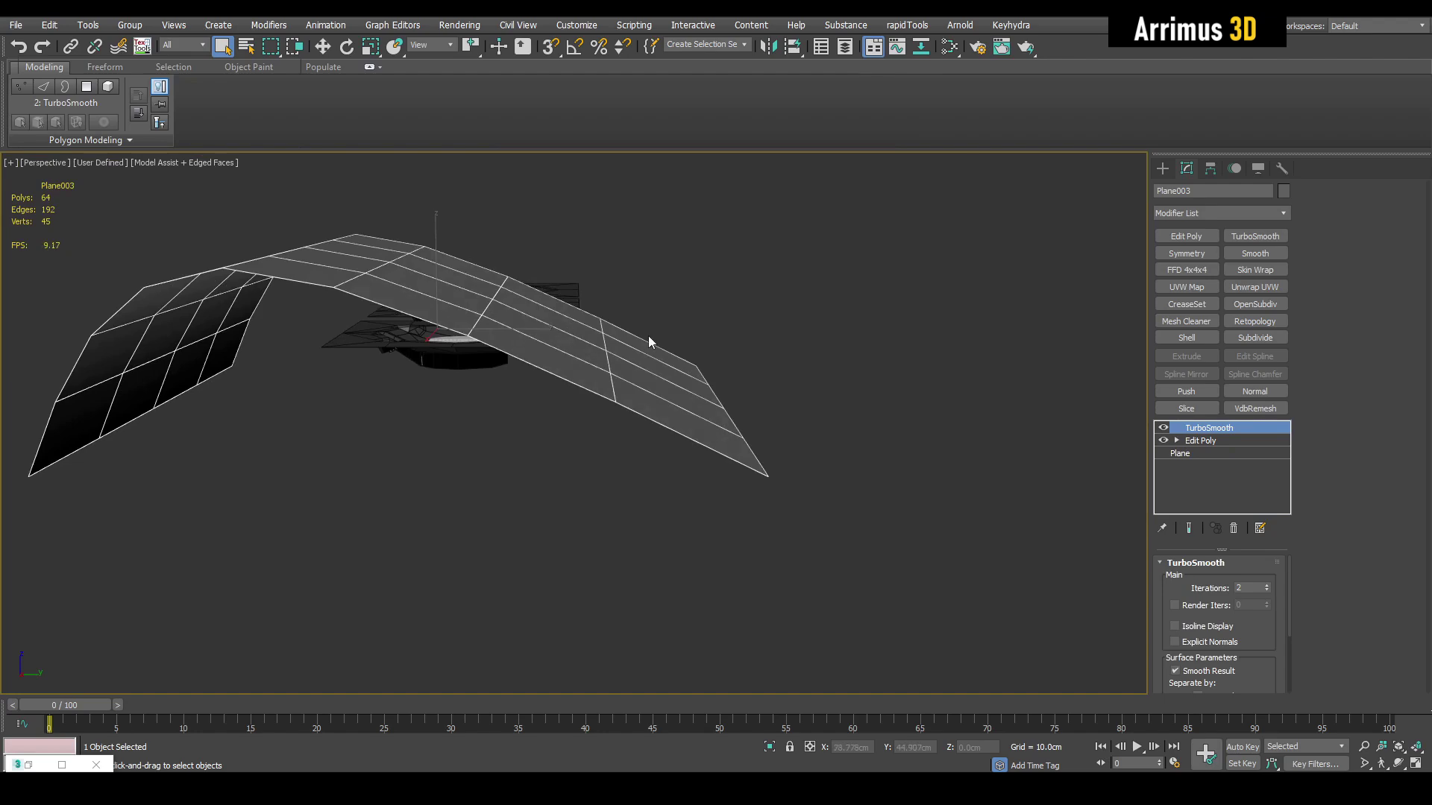
scroll(754, 413, down, 3)
middle_drag(522, 323, 827, 470)
scroll(317, 300, up, 3)
middle_drag(317, 301, 453, 383)
middle_drag(452, 383, 658, 450)
scroll(549, 461, up, 2)
alt+middle_drag(549, 461, 534, 480)
scroll(534, 480, down, 5)
middle_drag(827, 489, 689, 425)
scroll(694, 443, up, 4)
middle_drag(690, 425, 899, 449)
Step: Select the newest panel copy, add another Edit Poly modifier and enter Vertex level
click(531, 346)
middle_drag(531, 346, 723, 397)
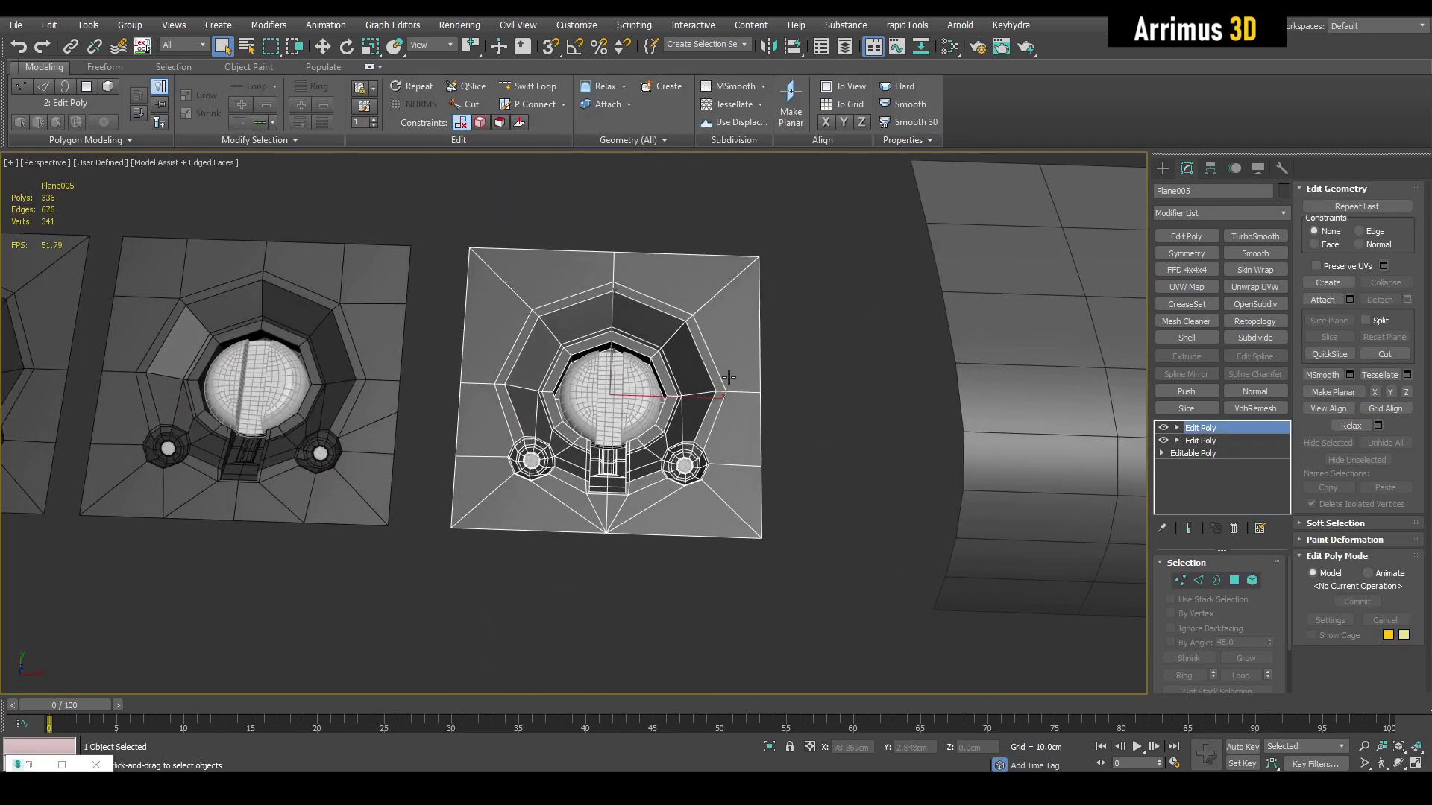
key(ctrl+e)
key(1)
Step: Target-weld the lower vertices on the panel's right and left edges onto the vertices above them
scroll(726, 450, up, 5)
key(4)
click(741, 393)
scroll(742, 390, down, 3)
key(1)
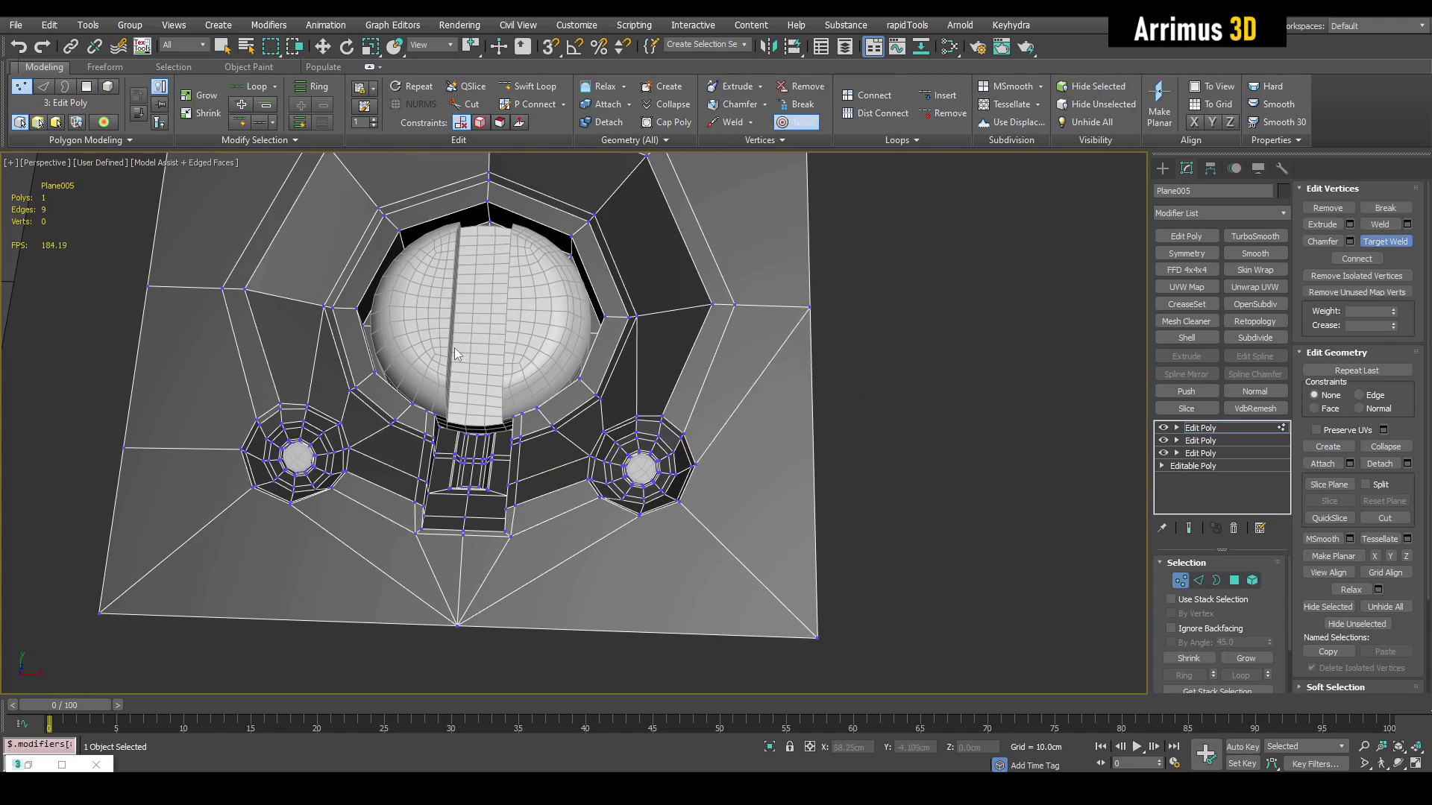
middle_drag(454, 348, 551, 464)
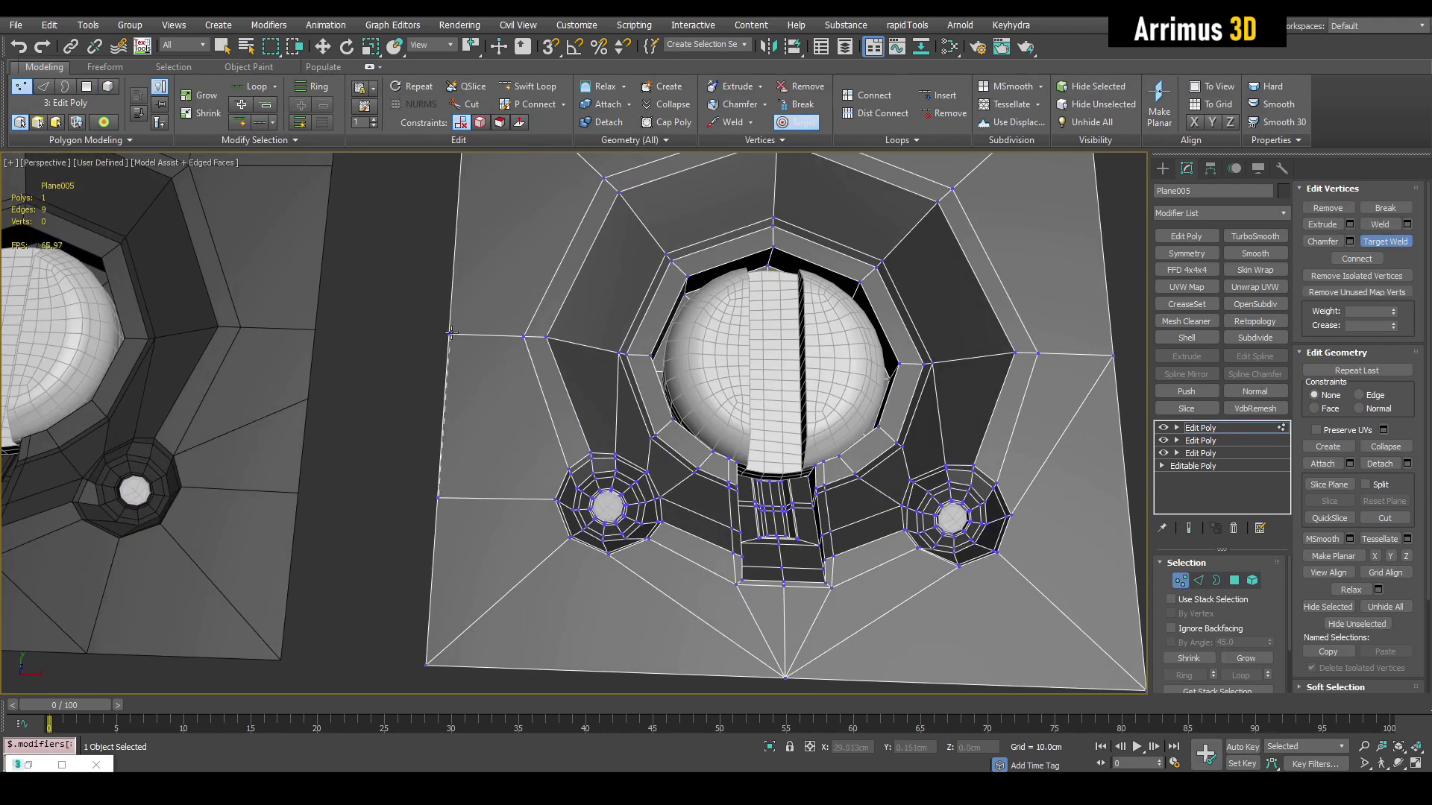
scroll(460, 336, down, 4)
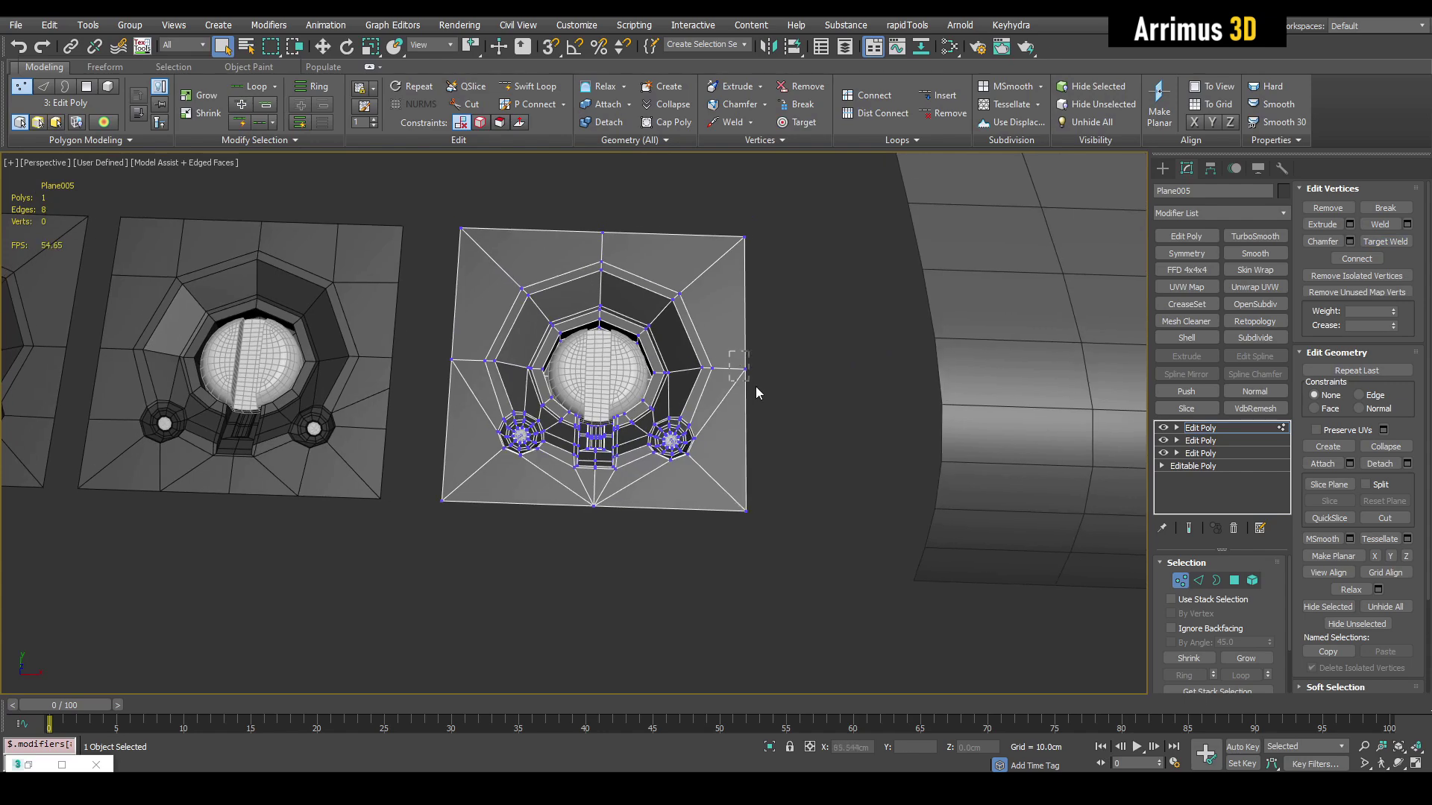
Step: Move the middle vertex of the panel's right edge down along that edge by about 10.6 cm, and check the outer border
scroll(806, 385, up, 3)
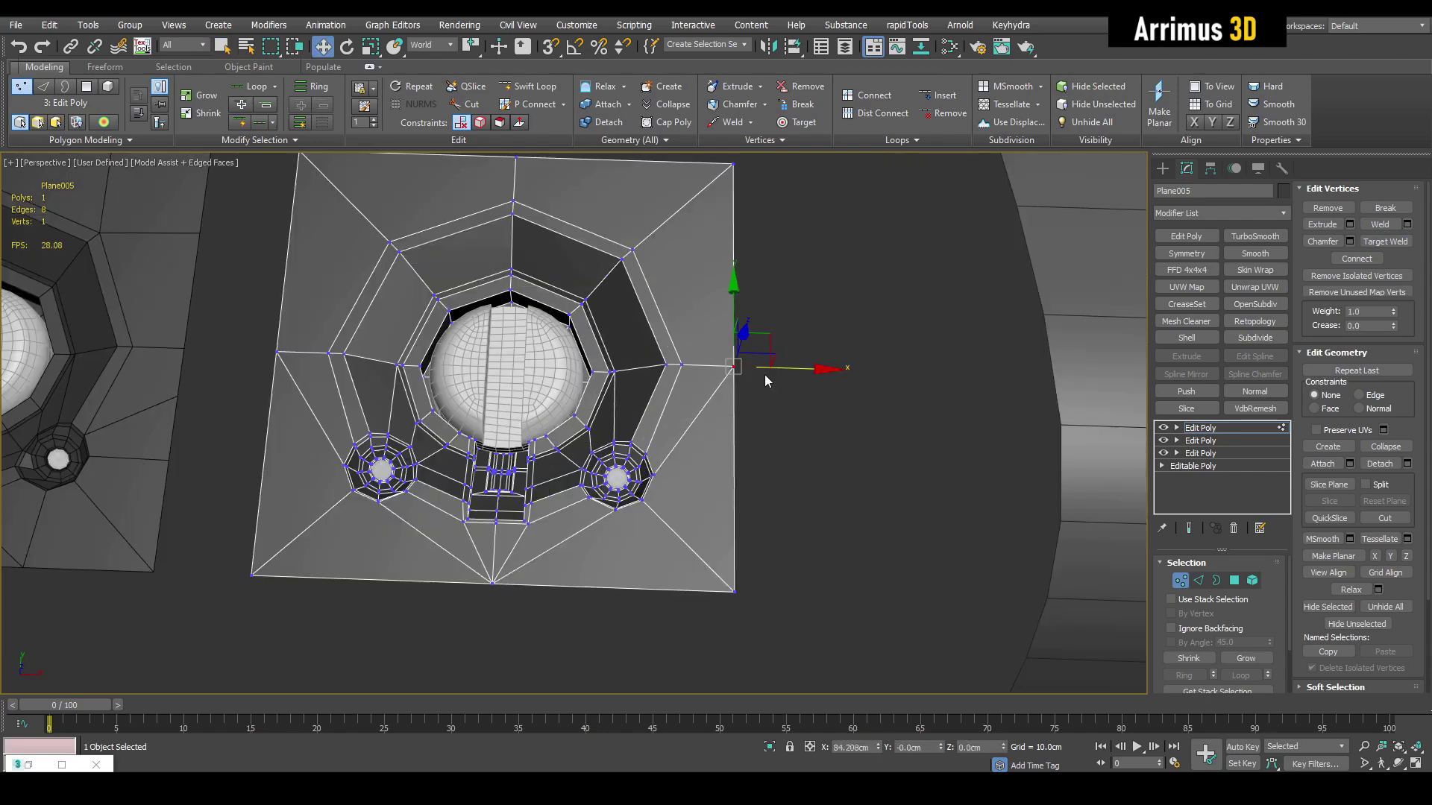
middle_drag(836, 288, 780, 319)
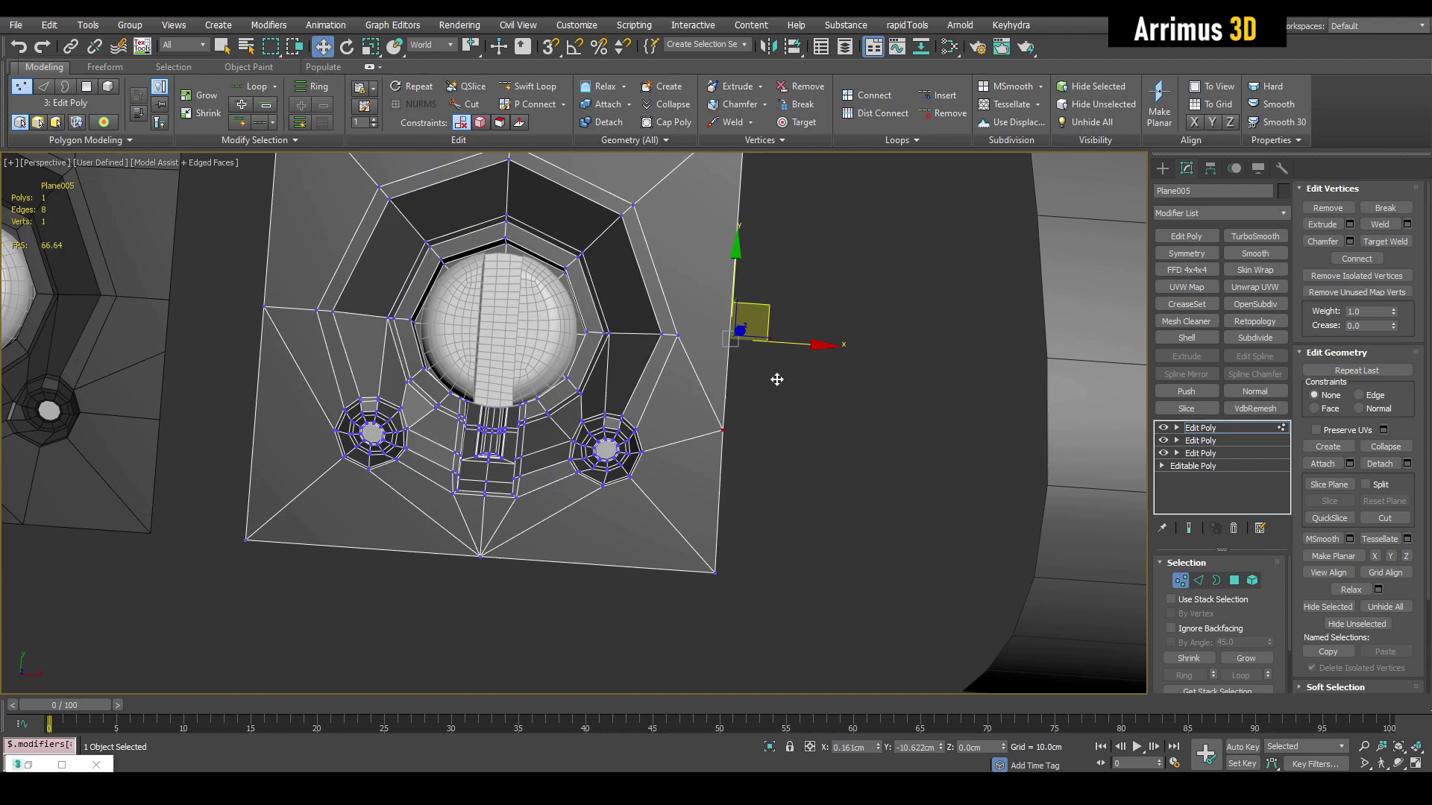
scroll(783, 350, down, 4)
key(3)
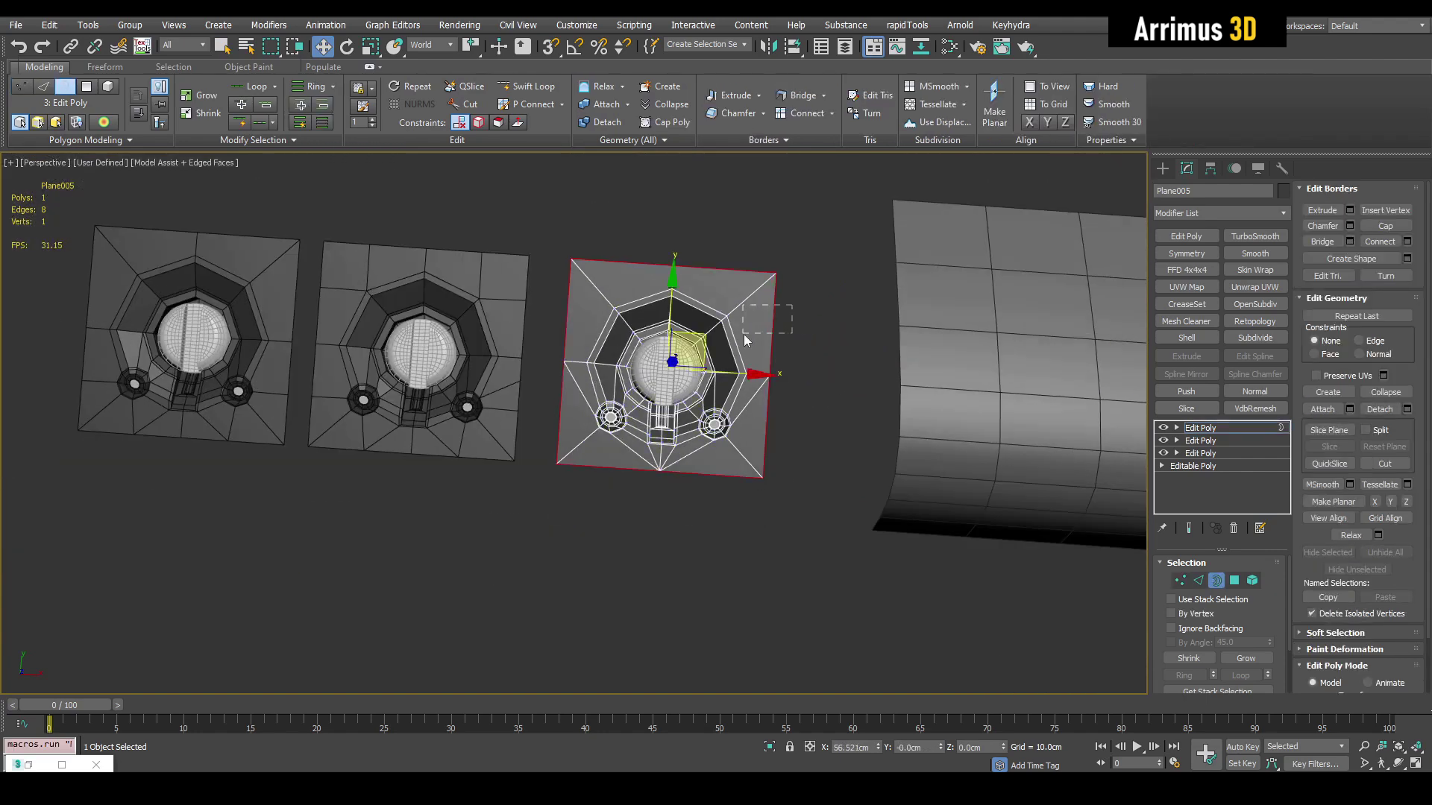
key(3)
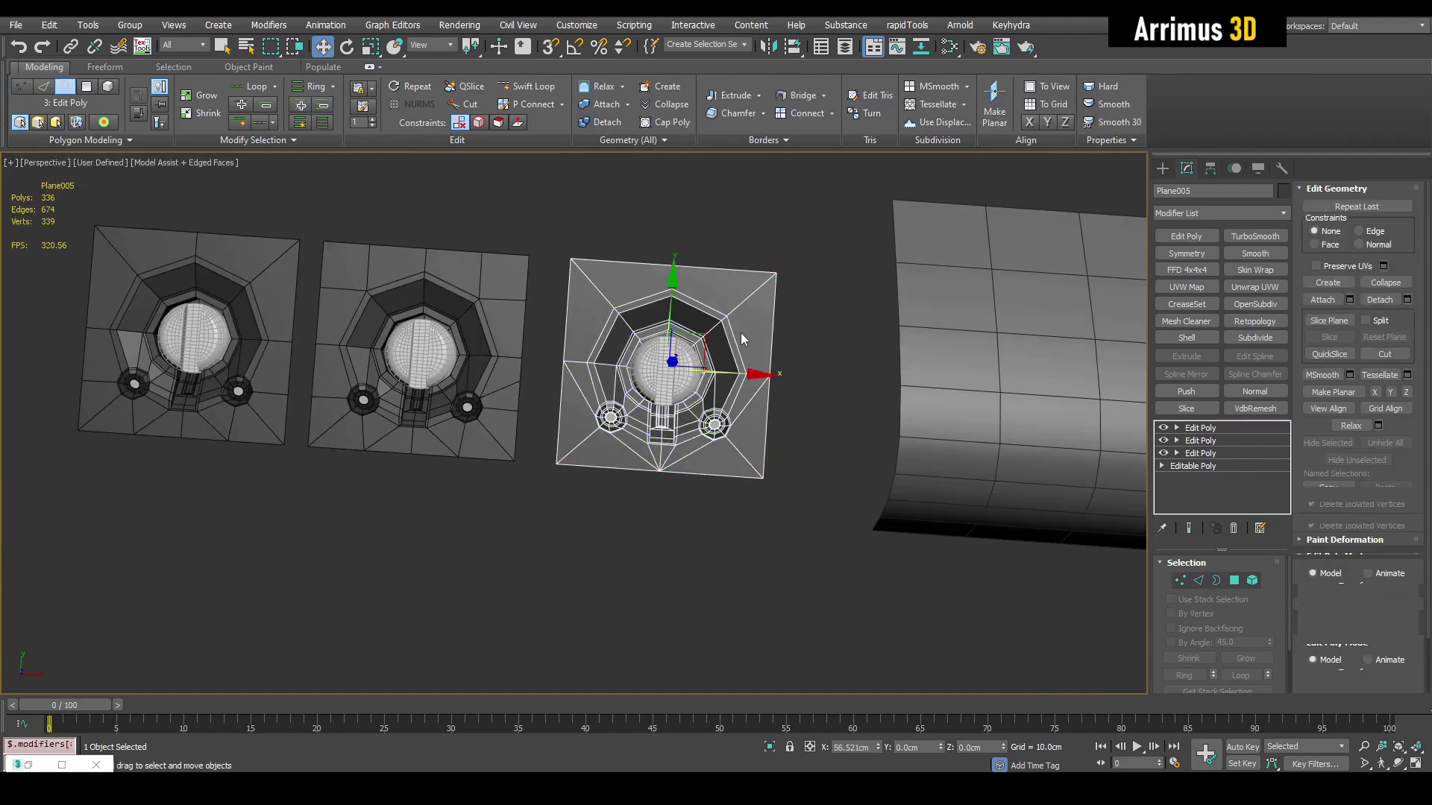
Step: Select the curved plane and insert an Edit Poly modifier between its existing Edit Poly and the TurboSmooth
middle_drag(750, 331, 771, 418)
scroll(762, 329, up, 3)
key(q)
alt+middle_drag(772, 418, 628, 453)
scroll(718, 372, down, 3)
click(808, 355)
middle_drag(905, 377, 839, 231)
middle_drag(839, 231, 800, 310)
click(1211, 442)
click(1186, 236)
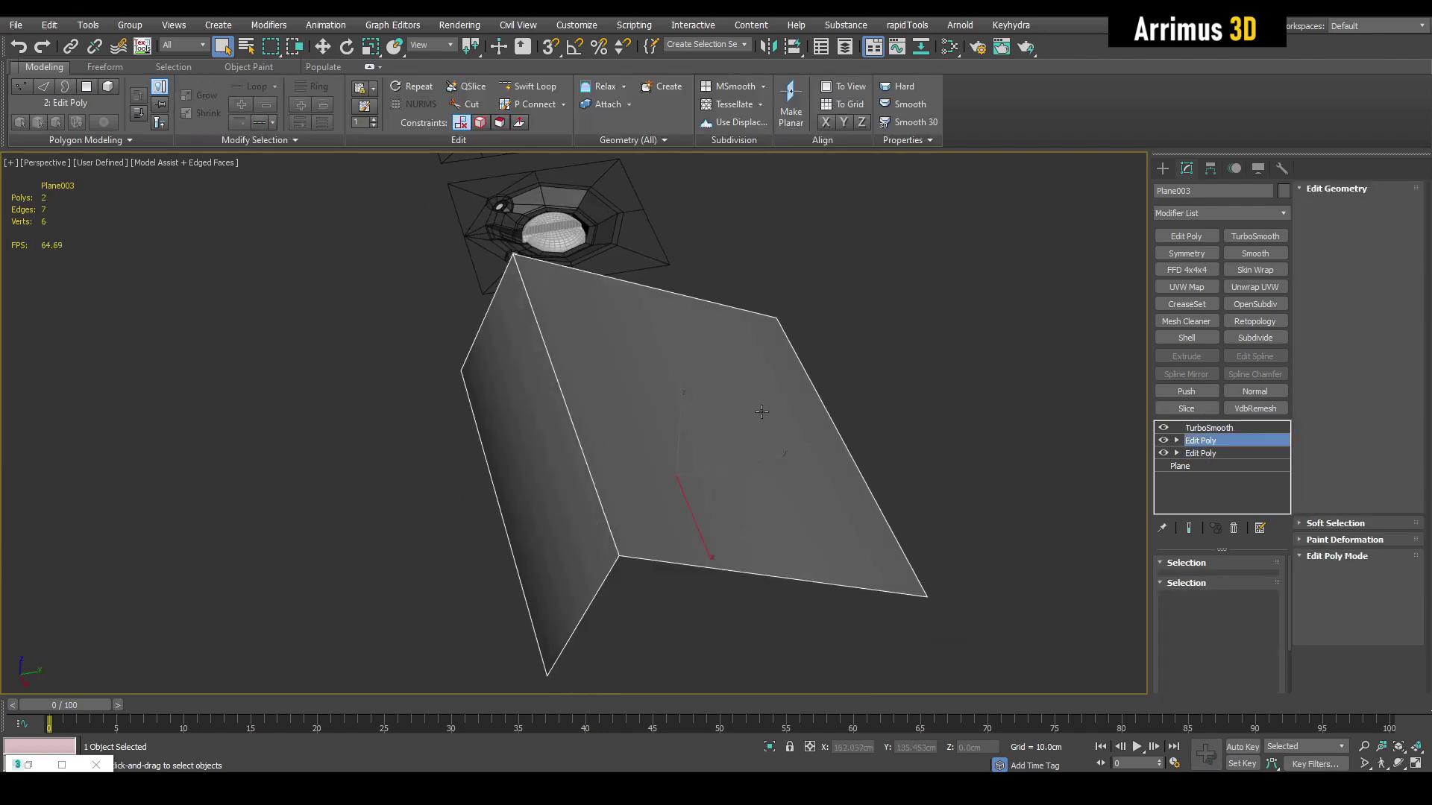
Step: Insert edge loops parallel to the fold across the plane with Swift Loop and show the smoothed end result
key(1)
alt+middle_drag(753, 395, 639, 344)
key(alt+1)
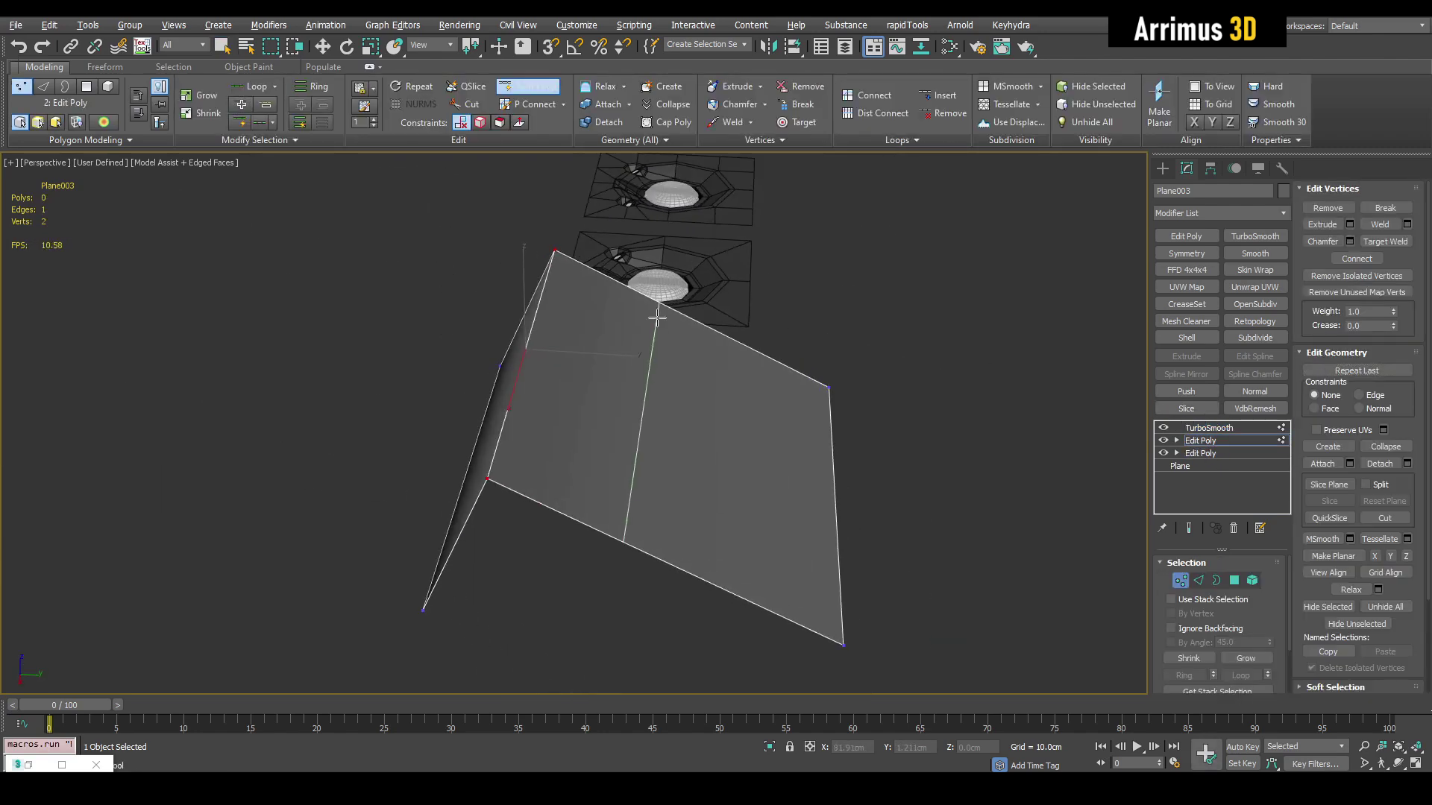
click(658, 314)
key(2)
key(w)
alt+middle_drag(784, 381, 735, 380)
key(alt+1)
key(w)
key(2)
key(q)
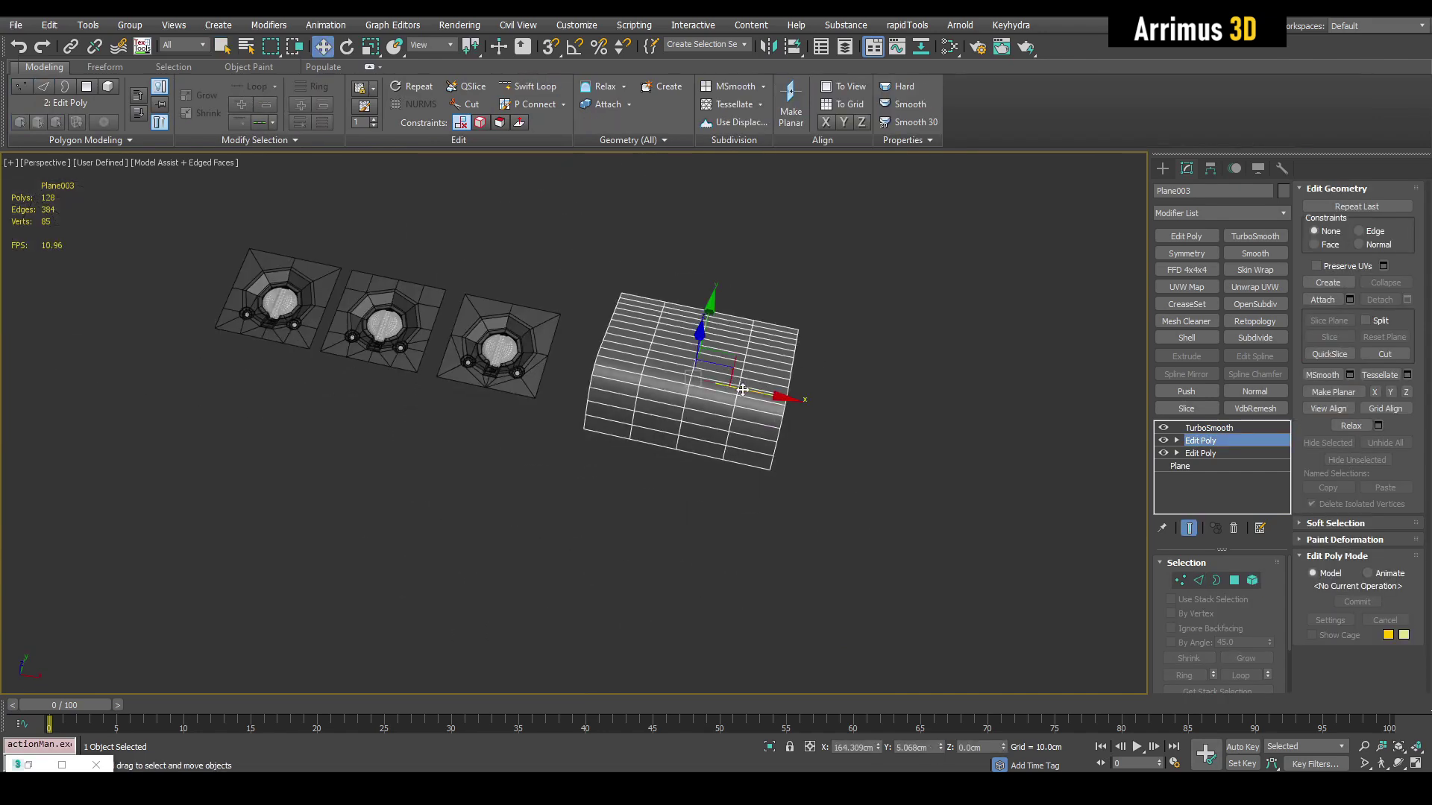
Step: Add an Edit Poly modifier above the plane's TurboSmooth
scroll(746, 335, up, 8)
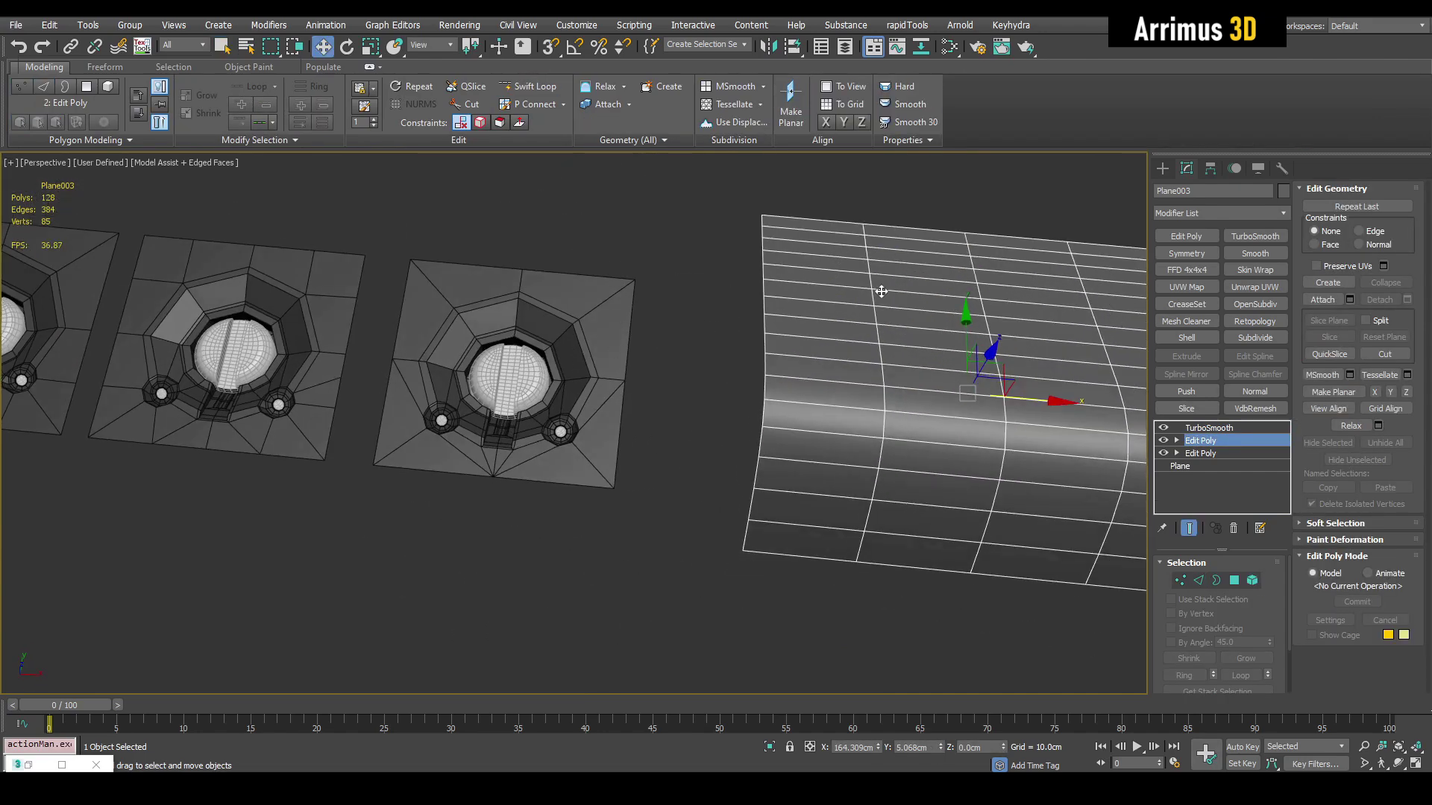
scroll(771, 331, up, 2)
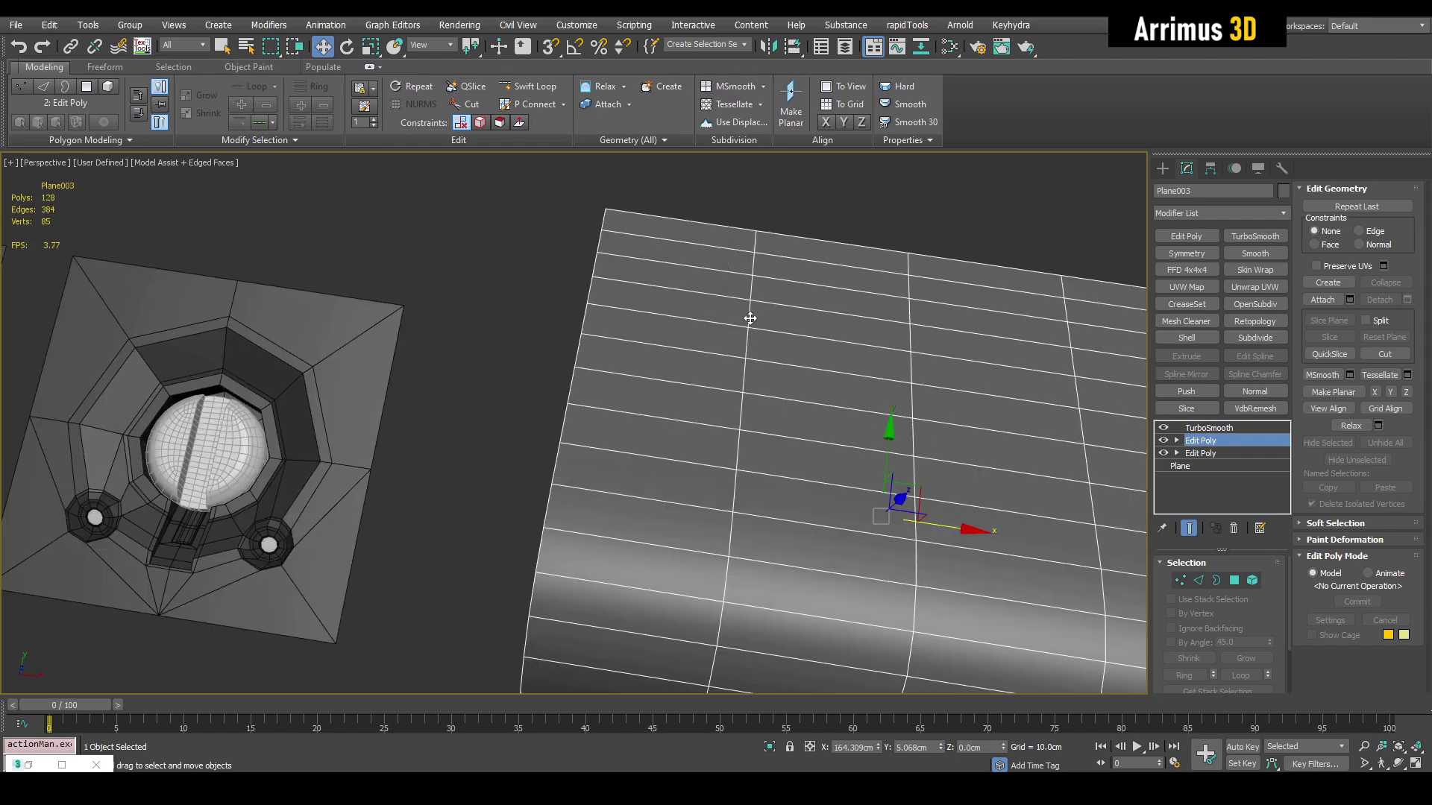
alt+middle_drag(750, 318, 813, 332)
scroll(762, 314, down, 3)
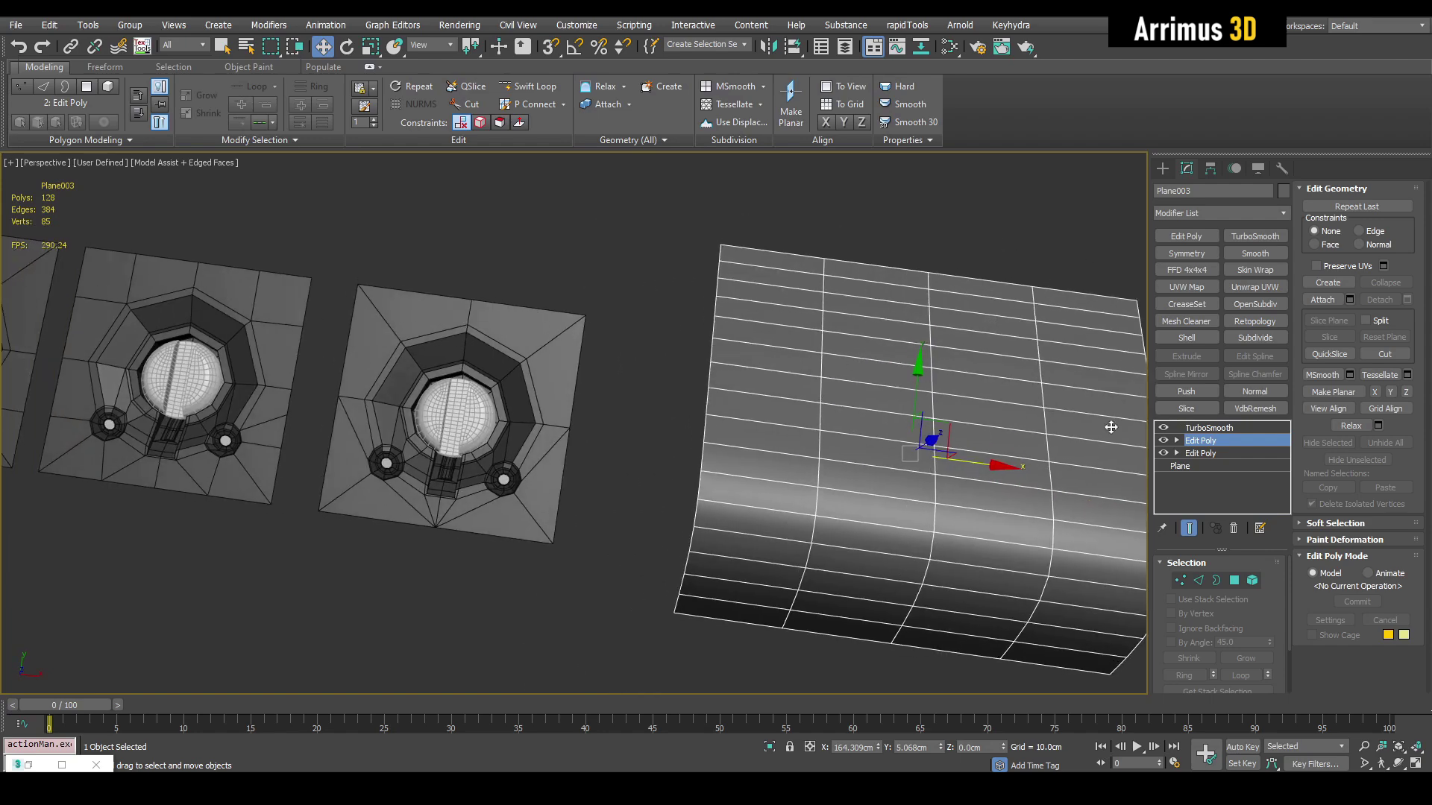
click(1204, 430)
key(shift+e)
middle_drag(936, 375, 714, 348)
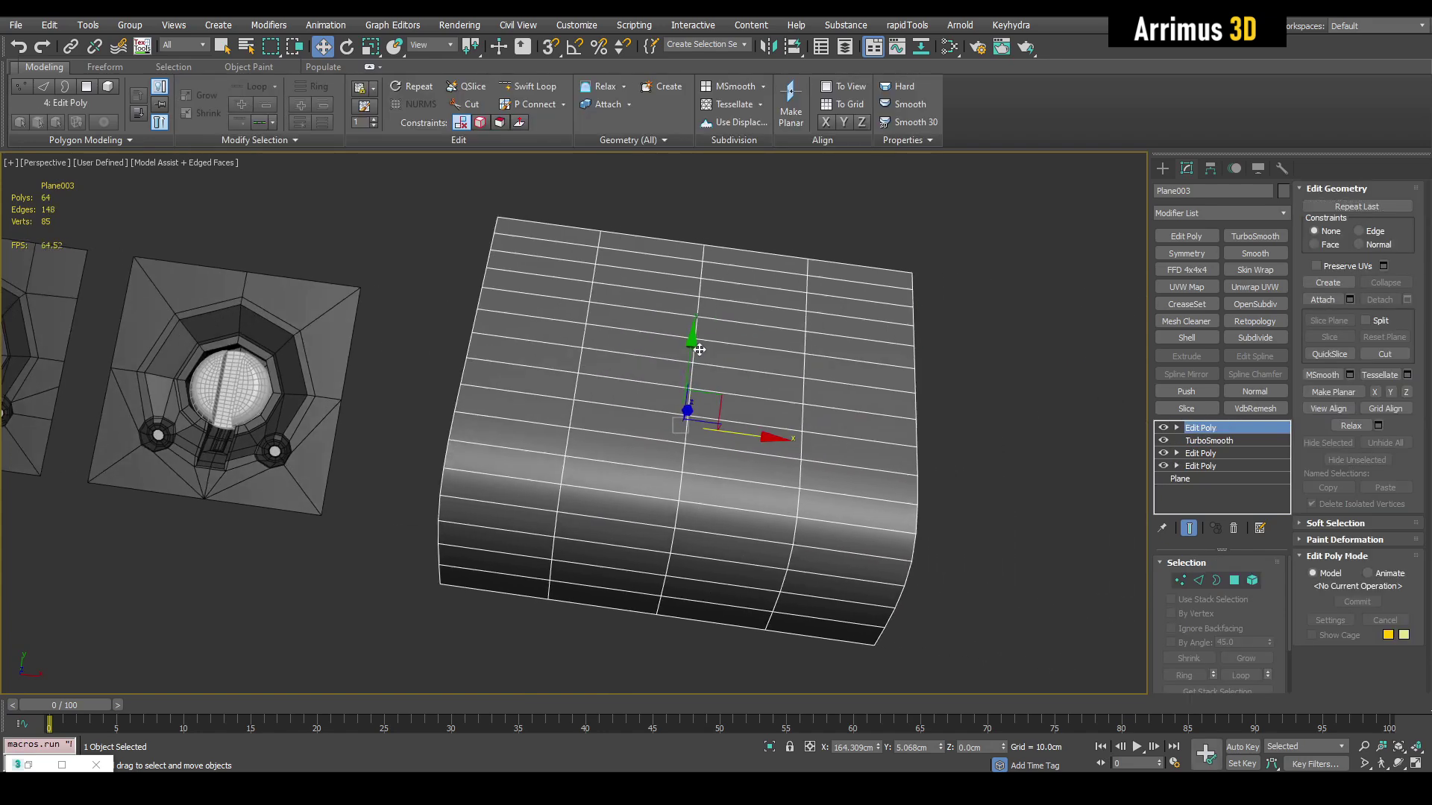
Step: Select alternate edge loops on the plane's flat part and remove them together with their vertices
key(2)
key(q)
alt+middle_drag(682, 298, 580, 368)
click(587, 372)
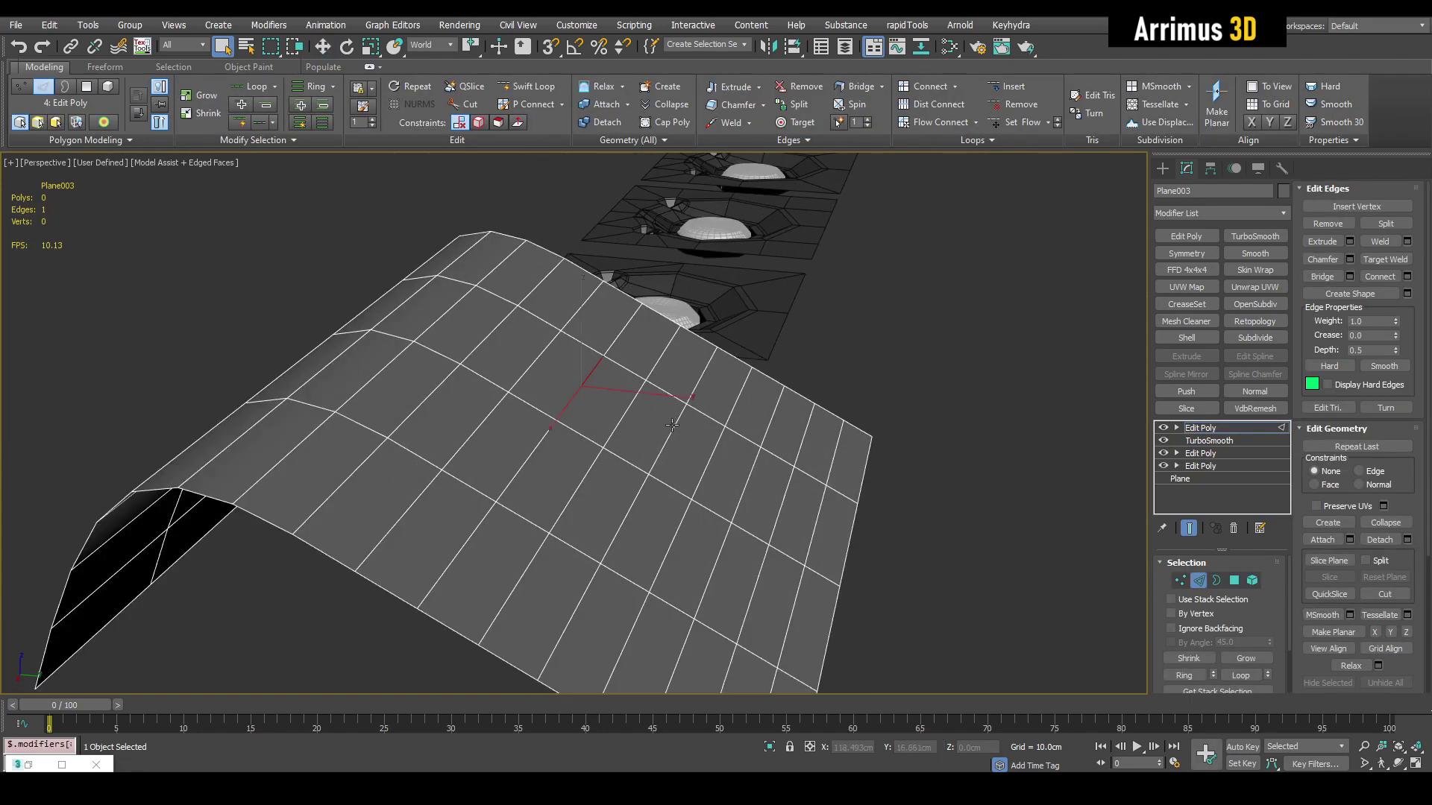
ctrl+click(780, 489)
ctrl+click(825, 522)
key(alt+l)
key(ctrl+BackSpace)
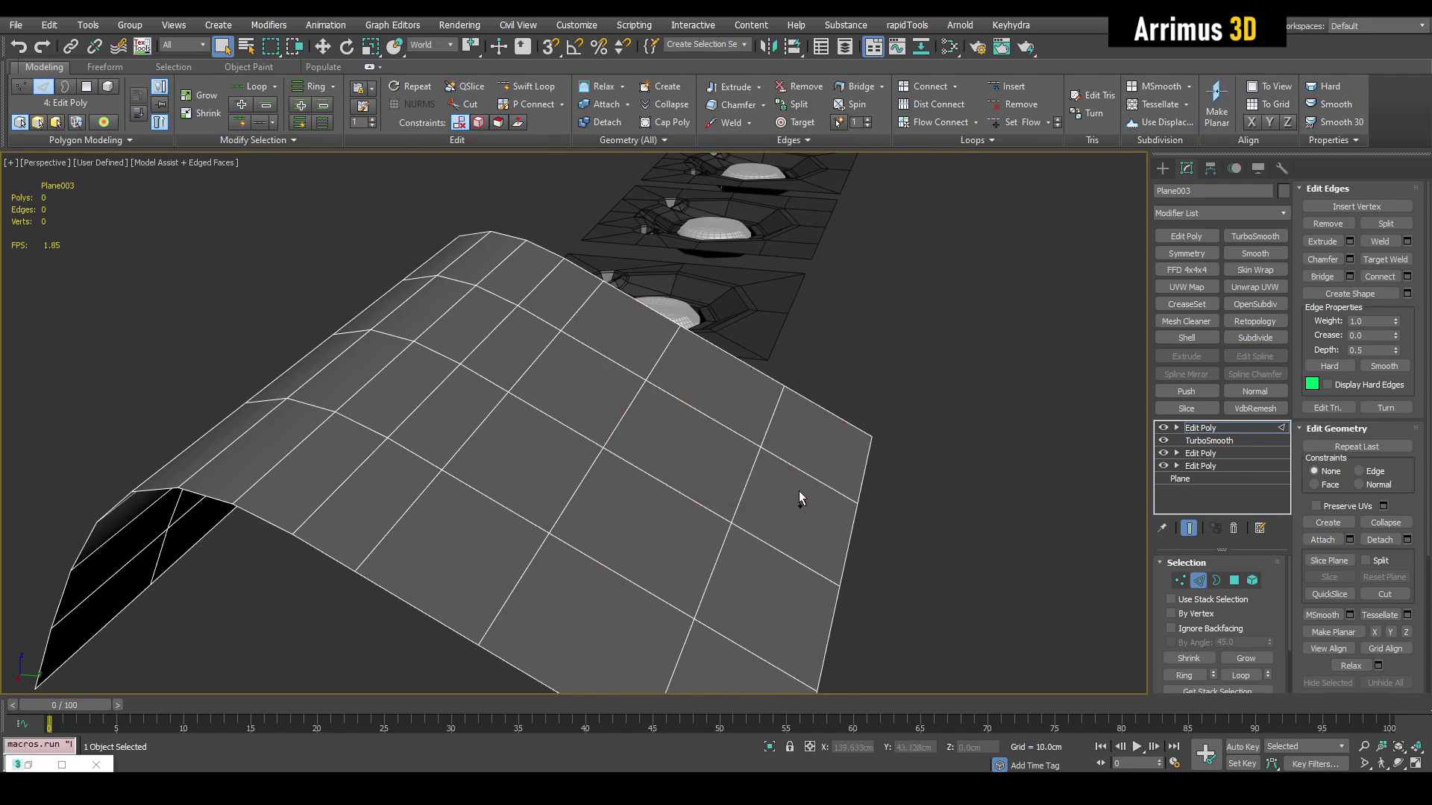
Step: Leave Edge level and link the knob and the pins of the panel nearest the plane to that panel as their parent
key(2)
alt+middle_drag(740, 424, 872, 477)
scroll(746, 447, down, 2)
middle_drag(448, 410, 715, 391)
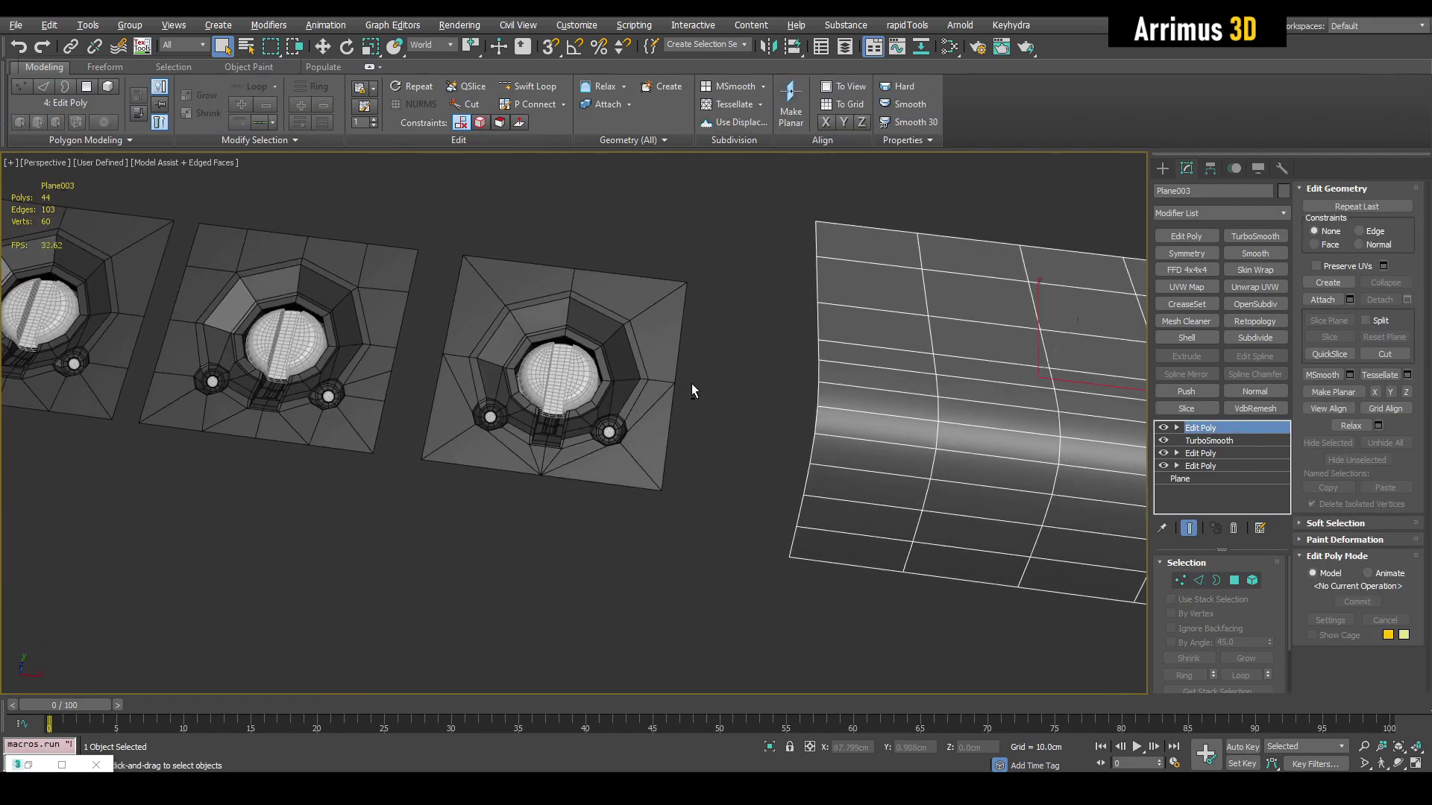
scroll(537, 382, up, 5)
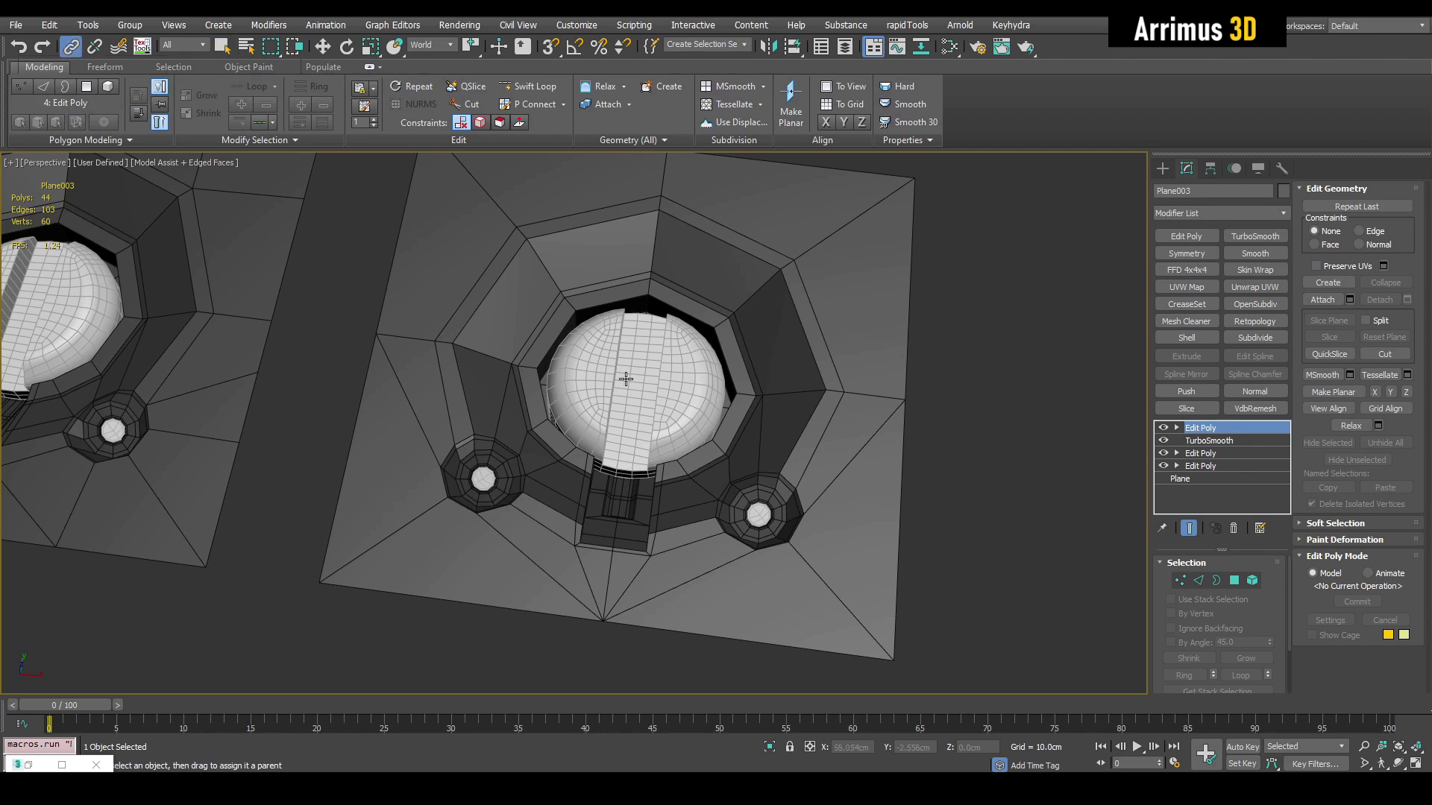
drag(694, 354, 748, 348)
drag(757, 514, 781, 441)
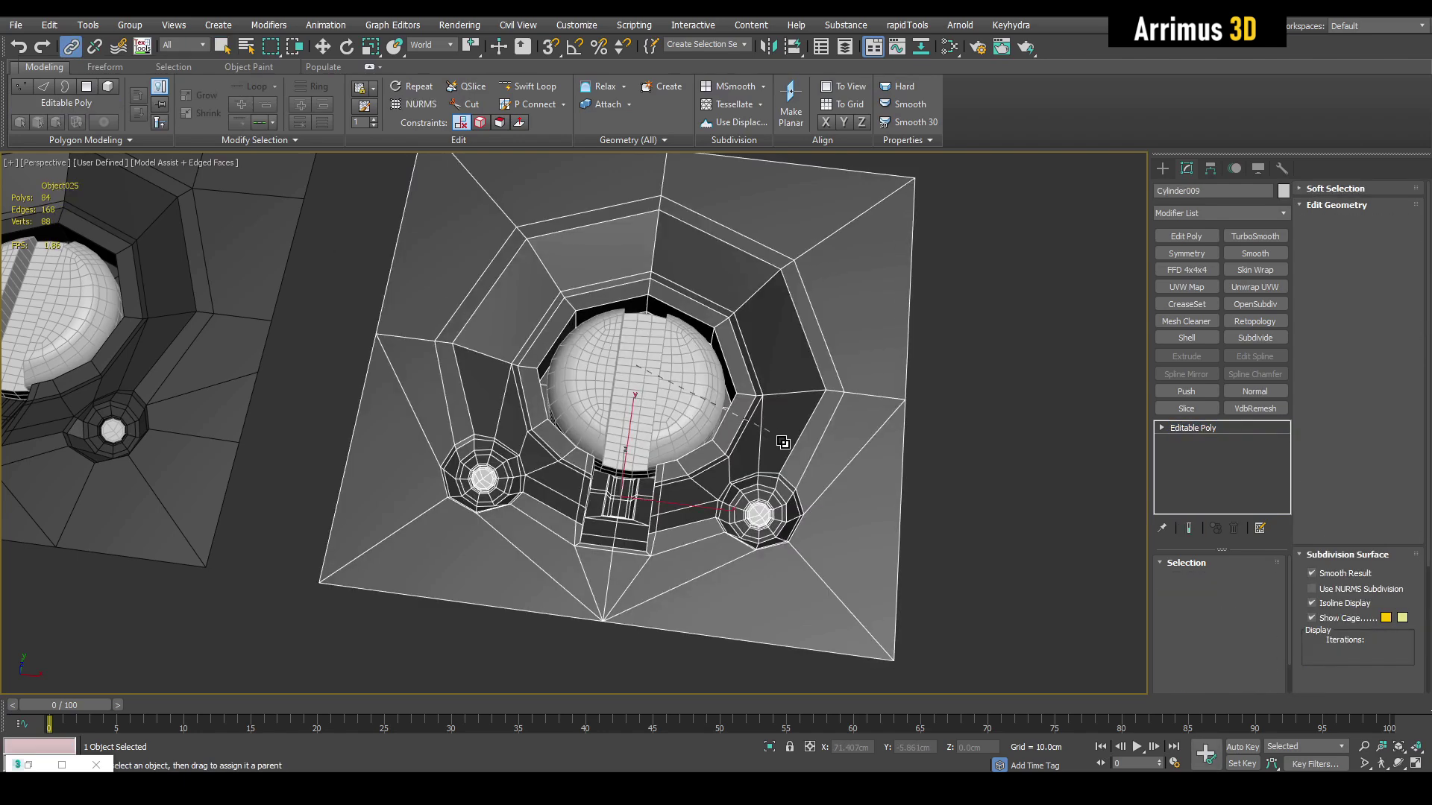
Step: Link the knobs and pins of the other two dial assemblies to their own panels
middle_drag(82, 324, 514, 355)
scroll(515, 352, up, 4)
drag(530, 345, 638, 303)
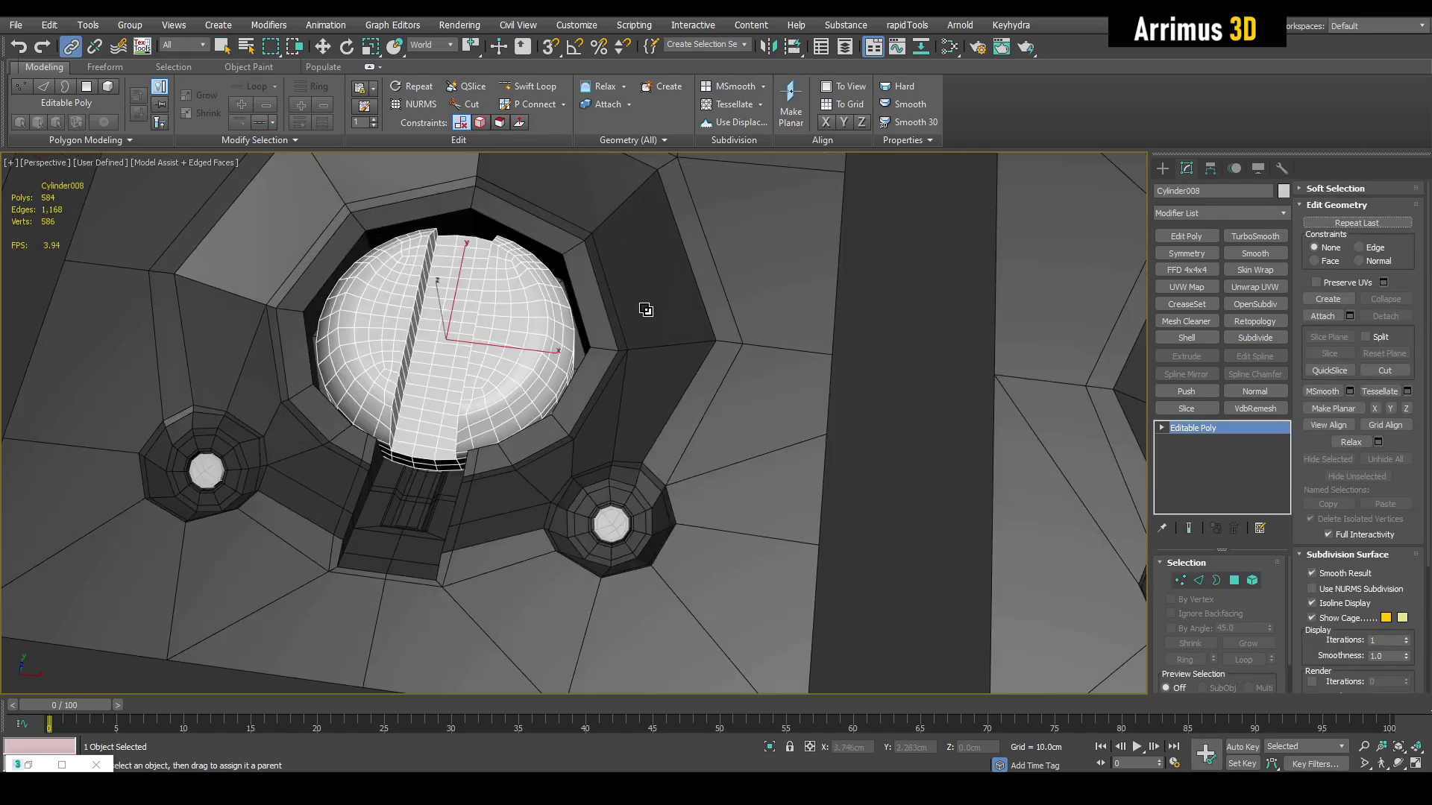
drag(613, 522, 665, 405)
middle_drag(270, 366, 1059, 483)
drag(399, 365, 645, 440)
scroll(646, 439, down, 7)
key(q)
Step: Select the panel nearest the plane with its linked knob and pins, and clone the three objects beside it
middle_drag(746, 414, 459, 349)
scroll(522, 336, up, 4)
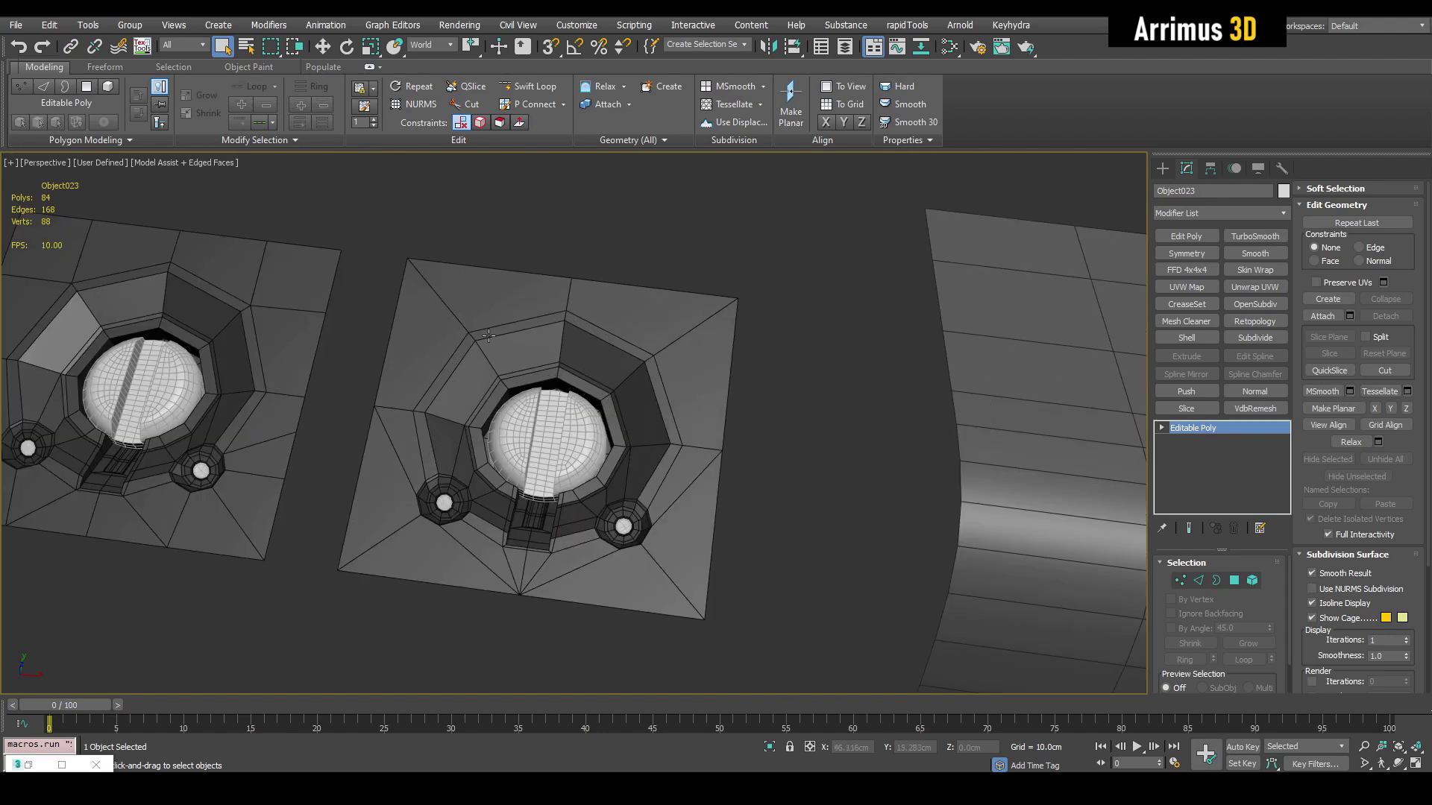
click(702, 551)
double_click(702, 556)
key(w)
shift+drag(583, 439, 717, 373)
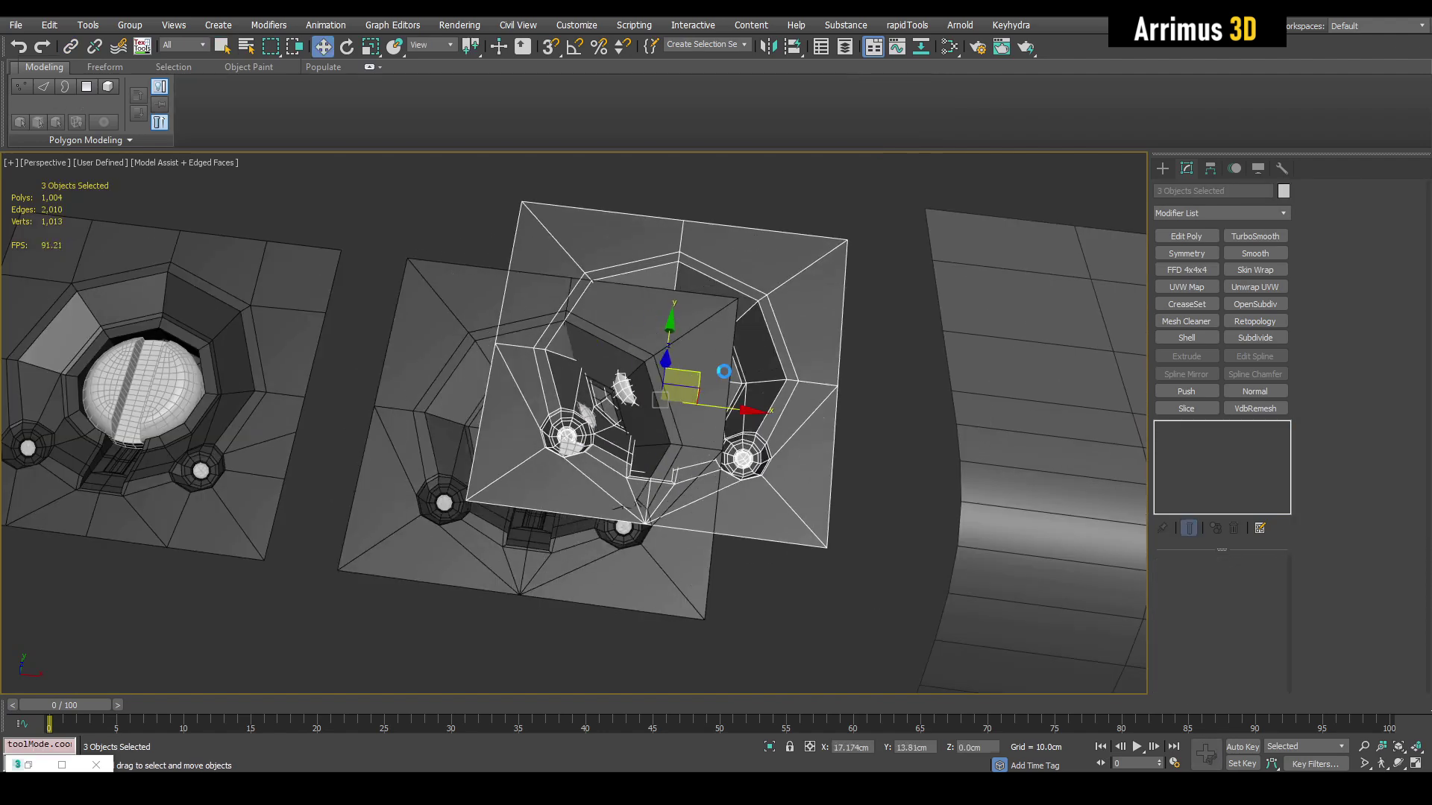
click(706, 455)
key(q)
Step: Select the cloned panel and place it flat on the curved plane's surface with Normal Align
click(811, 336)
middle_drag(854, 319, 671, 332)
alt+middle_drag(671, 332, 575, 320)
key(alt+n)
click(682, 443)
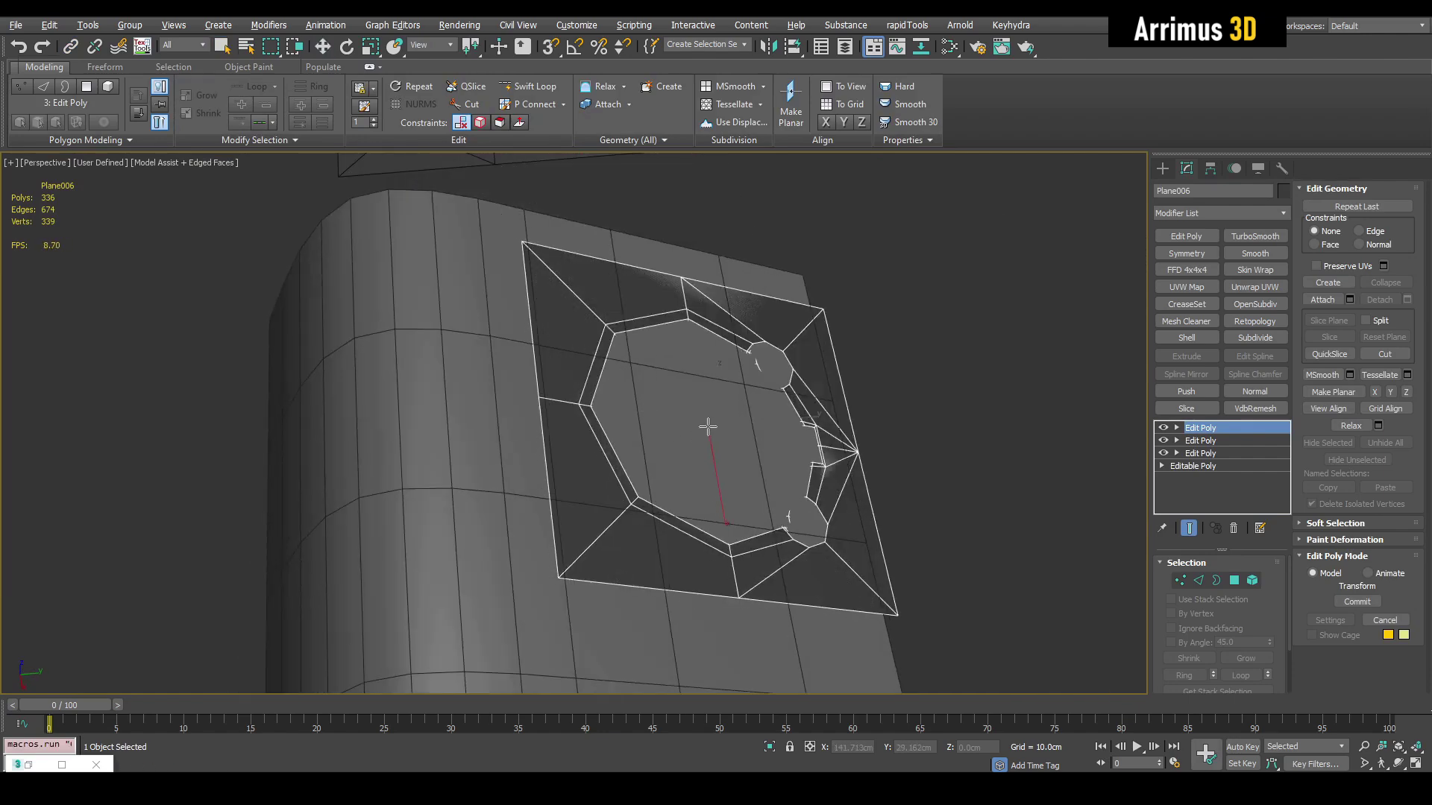
Step: Scale the cloned panel uniformly to about 36% and realign it on the plane nearer the outer edge
key(r)
drag(708, 426, 707, 546)
mouse_move(707, 545)
alt+middle_down()
mouse_move(738, 467)
mouse_move(646, 433)
alt+middle_up()
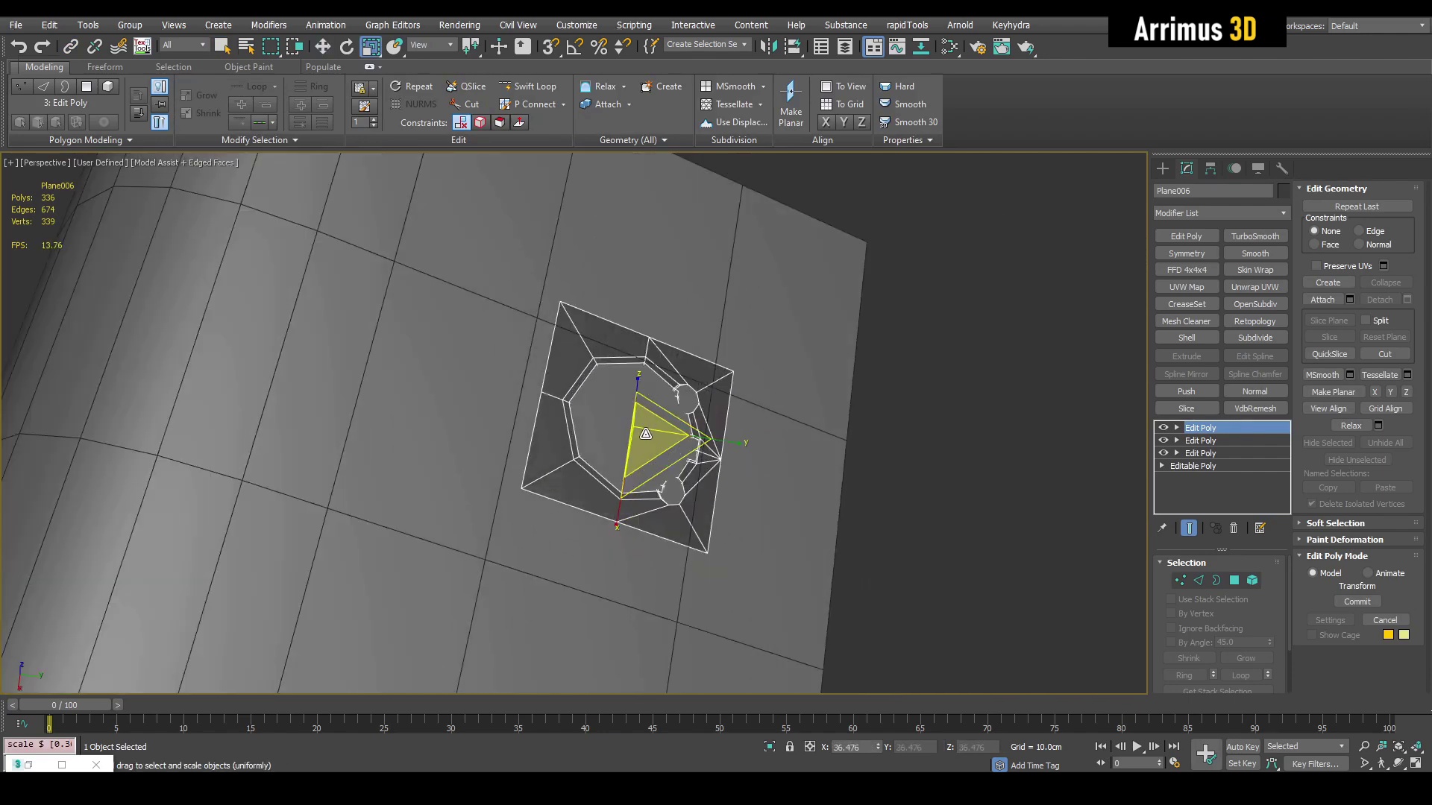
drag(711, 385, 710, 394)
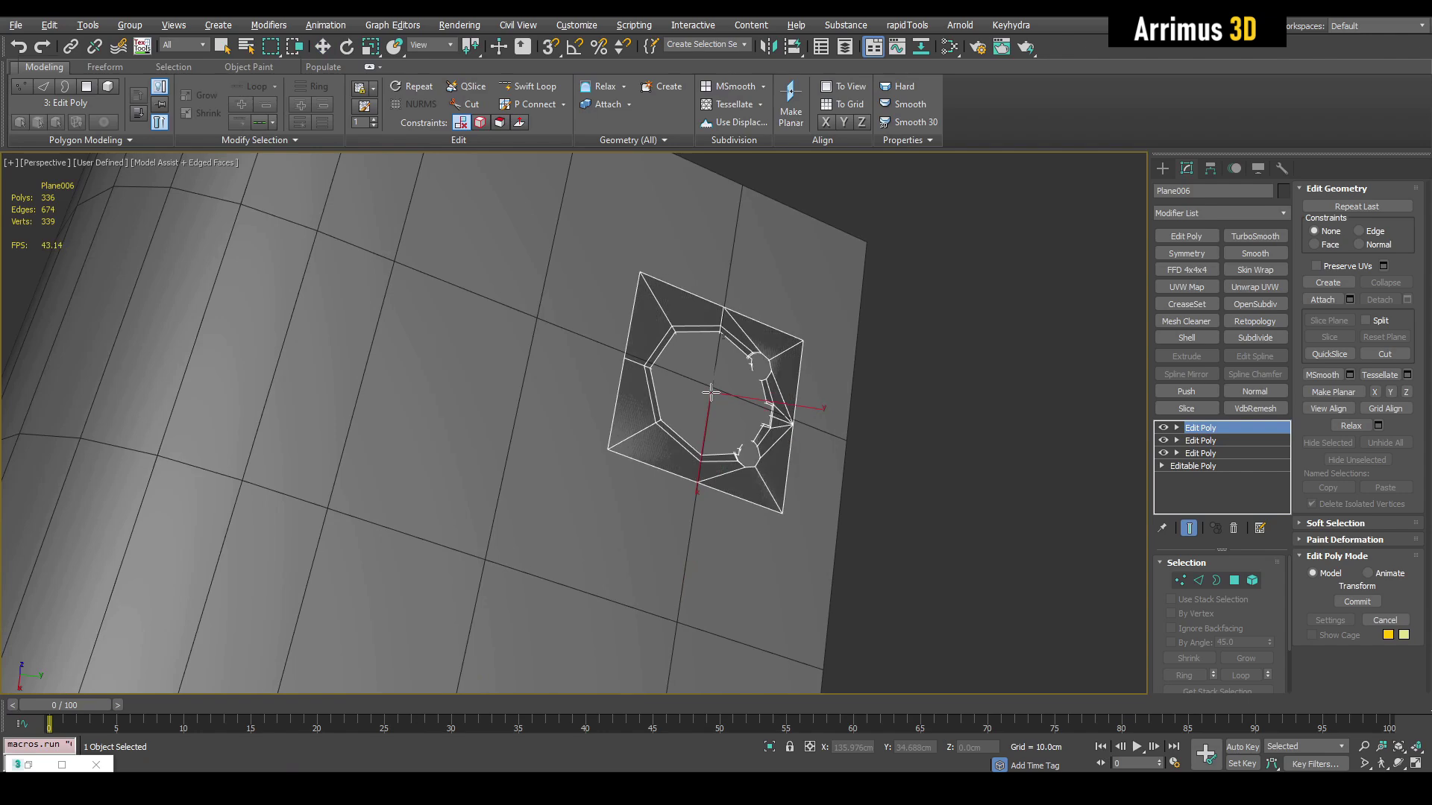
Step: Switch to the Local coordinate system and move the panel within the plane's surface to sit among the four corner faces
key(w)
key(z)
scroll(686, 422, down, 4)
alt+middle_drag(656, 444, 702, 433)
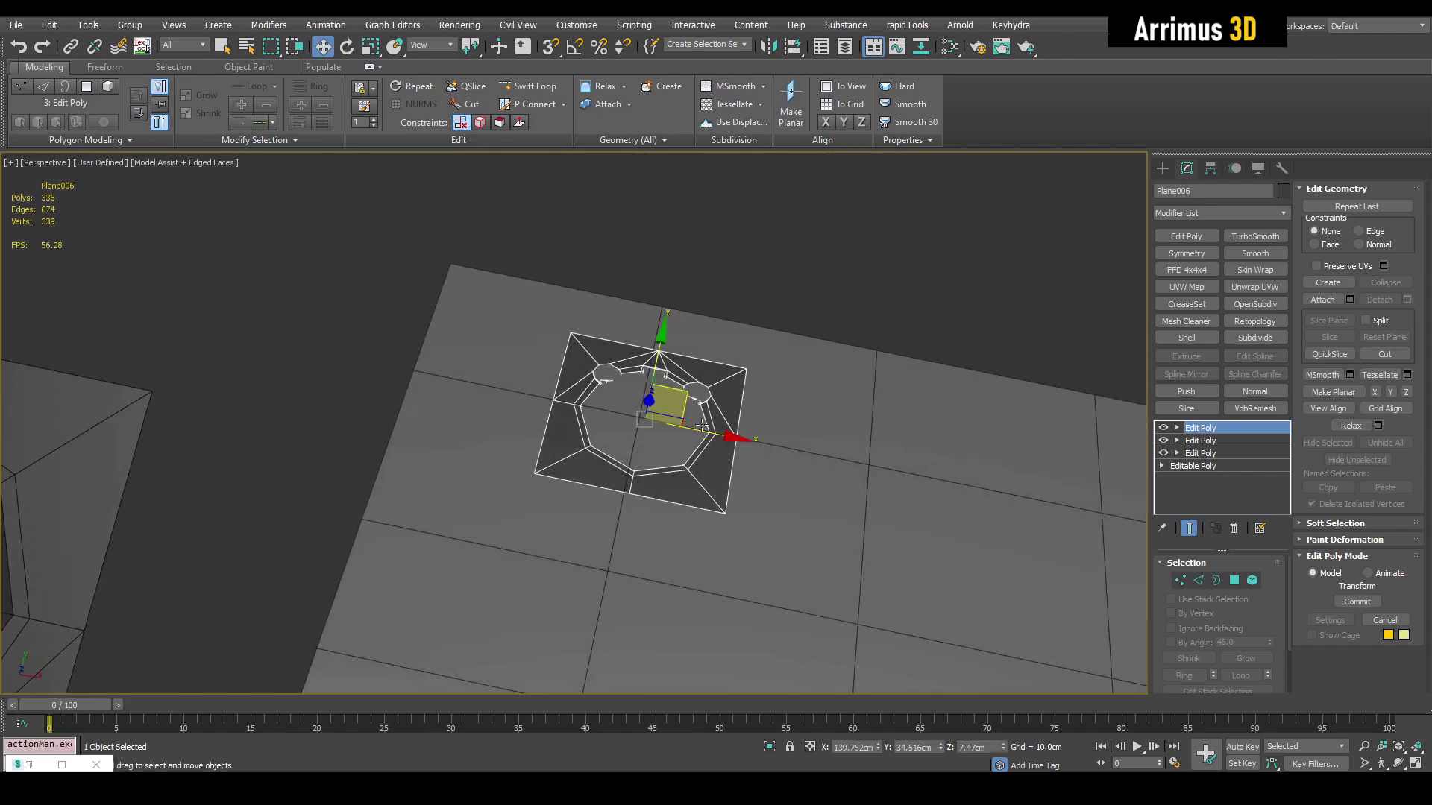
key(alt+l)
scroll(690, 404, up, 3)
alt+middle_drag(613, 388, 601, 458)
mouse_move(591, 461)
mouse_down()
mouse_move(417, 372)
mouse_move(638, 578)
mouse_move(709, 585)
mouse_move(696, 578)
mouse_up()
middle_drag(695, 567, 616, 446)
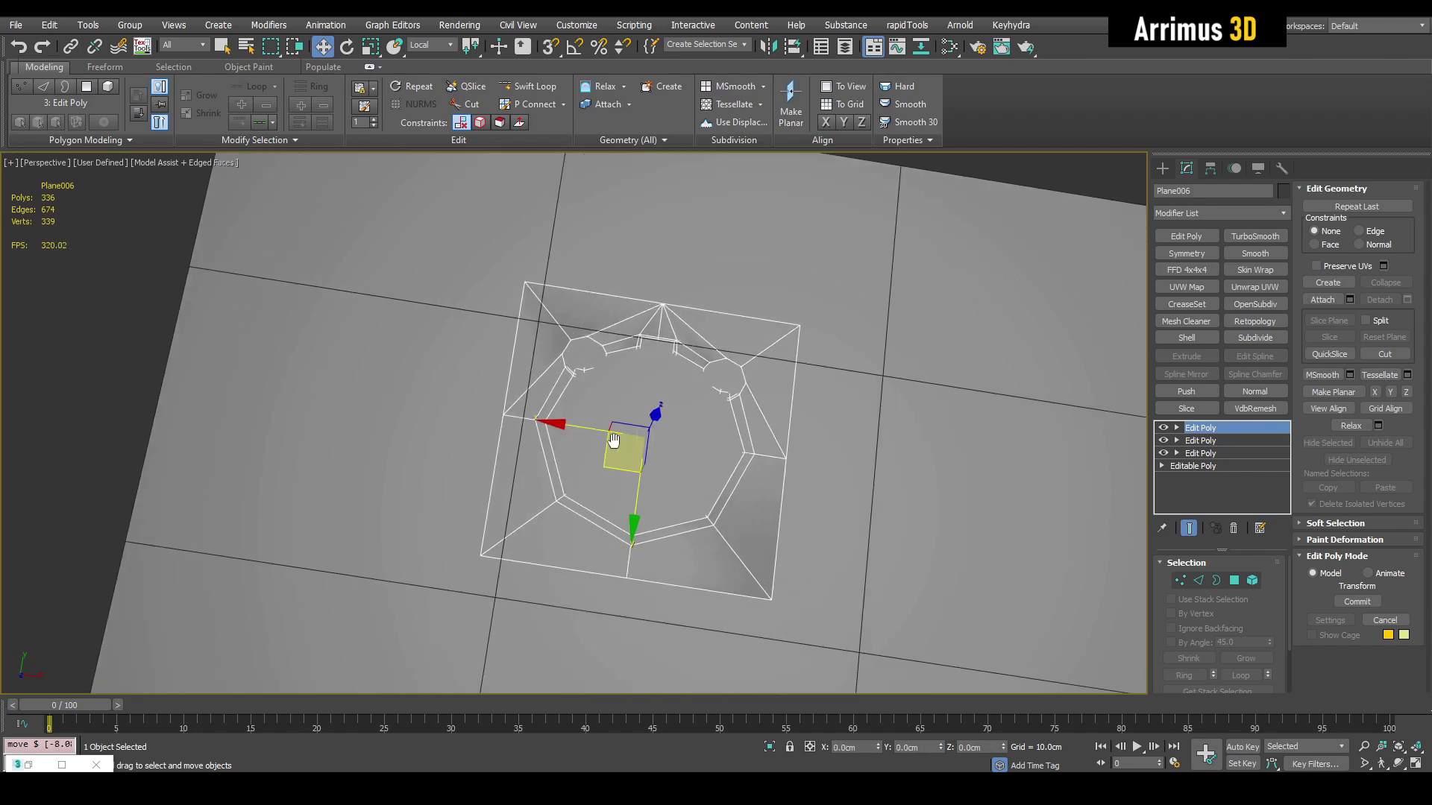
scroll(617, 444, down, 2)
Step: Add an Edit Poly modifier to the plane, select the four corner faces around the panel and inset them slightly
key(q)
click(745, 365)
scroll(743, 366, down, 2)
key(ctrl+e)
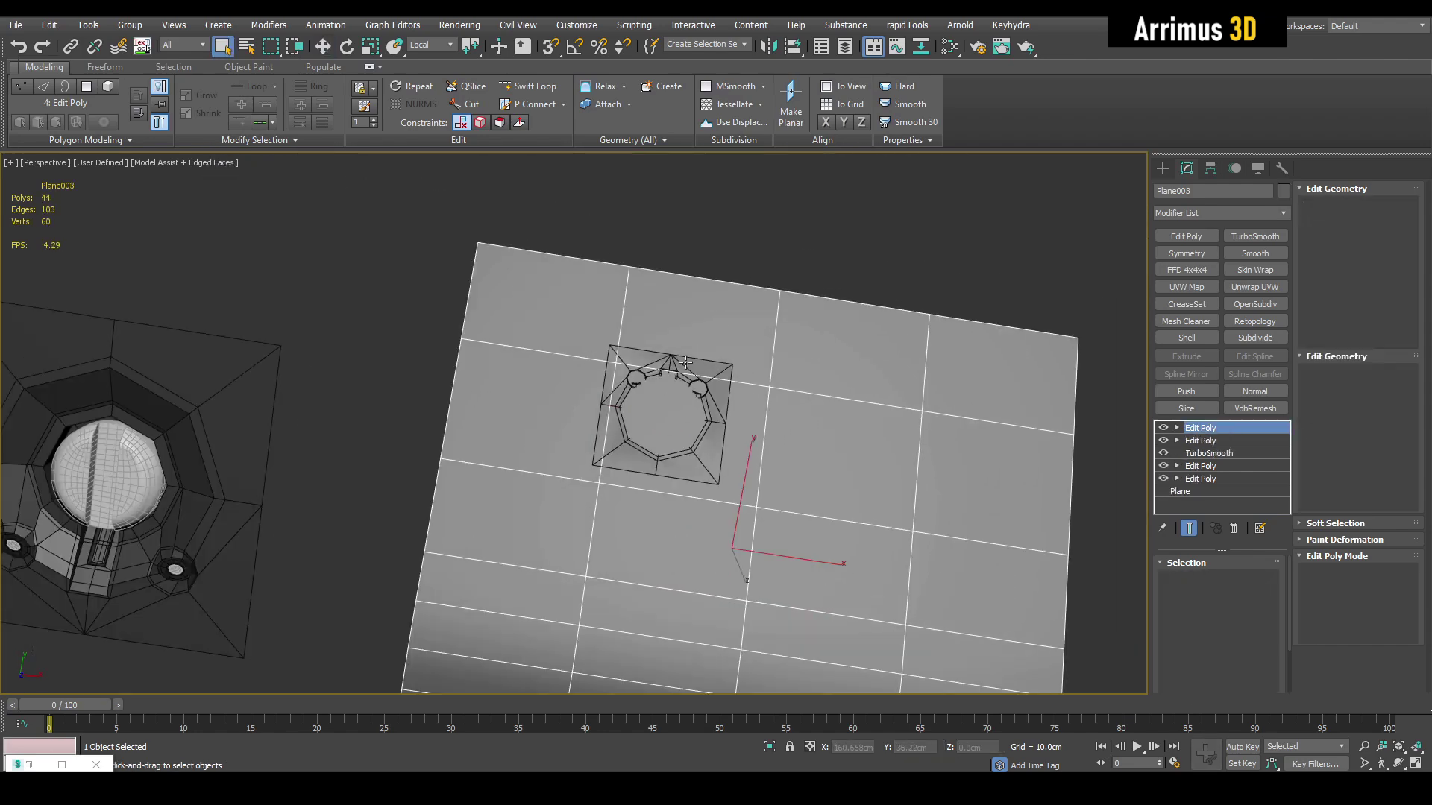
key(4)
drag(578, 322, 656, 400)
middle_drag(648, 381, 636, 377)
key(i)
drag(636, 378, 635, 370)
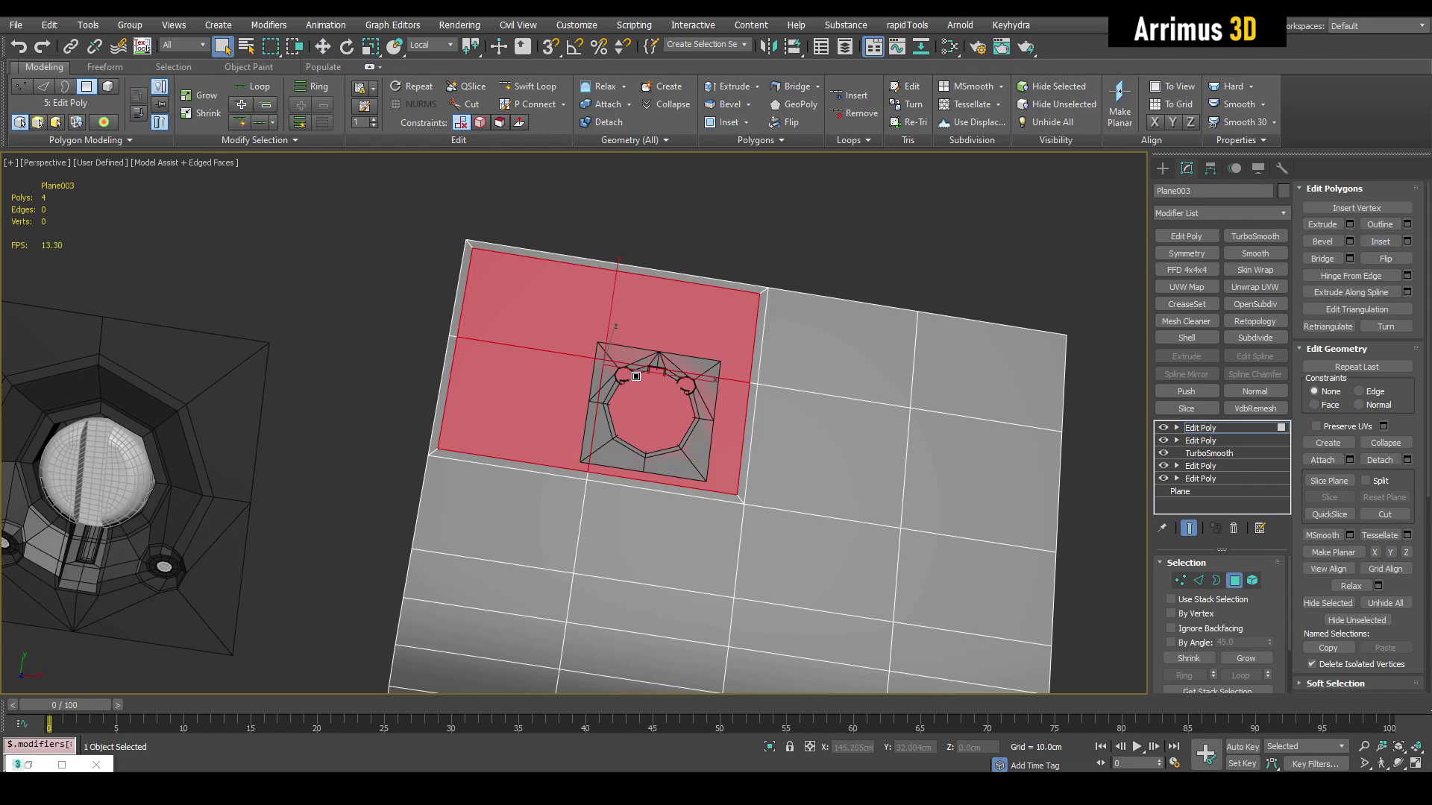
Step: Delete the inset faces and attach the small dial panel to the plane
key(4)
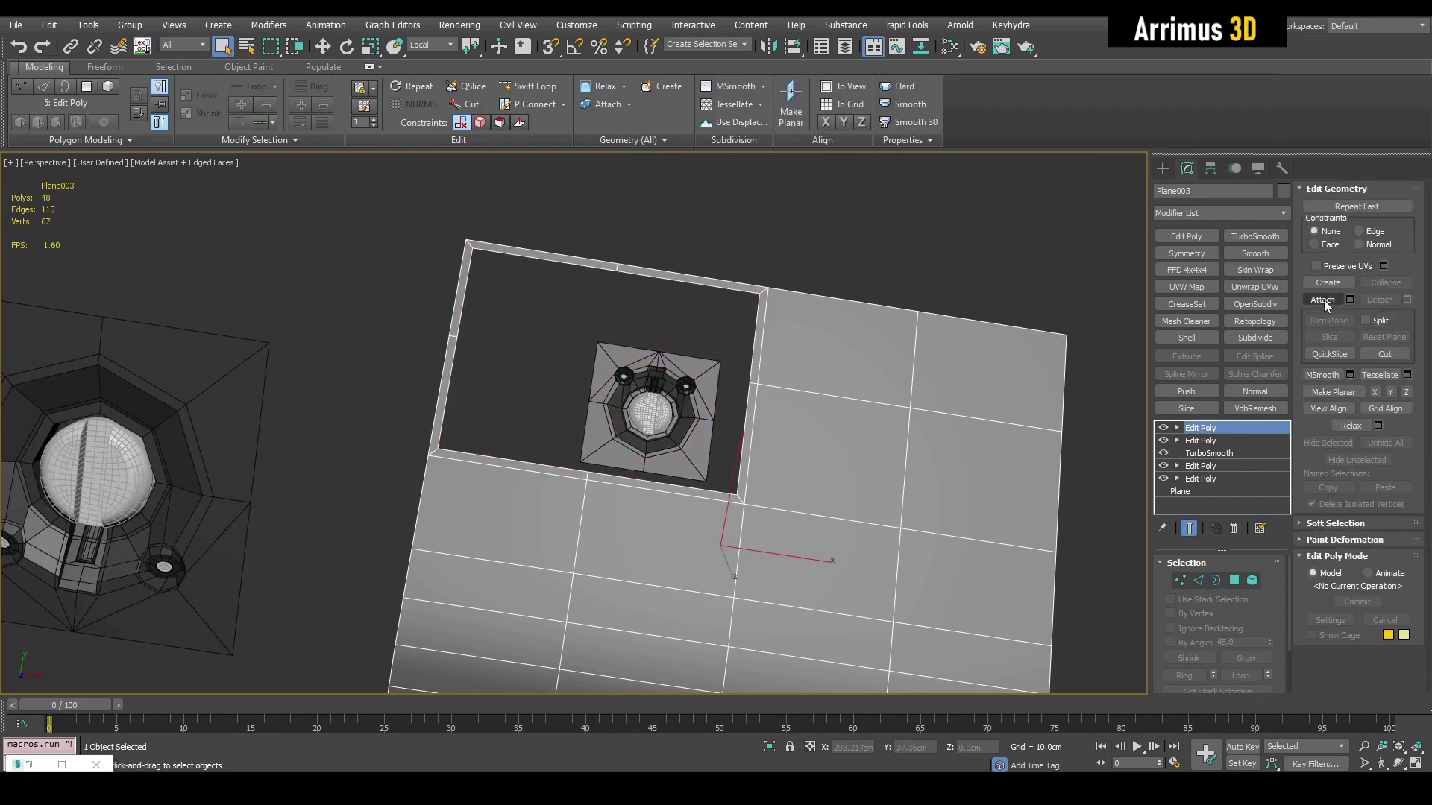
click(714, 370)
scroll(709, 364, up, 2)
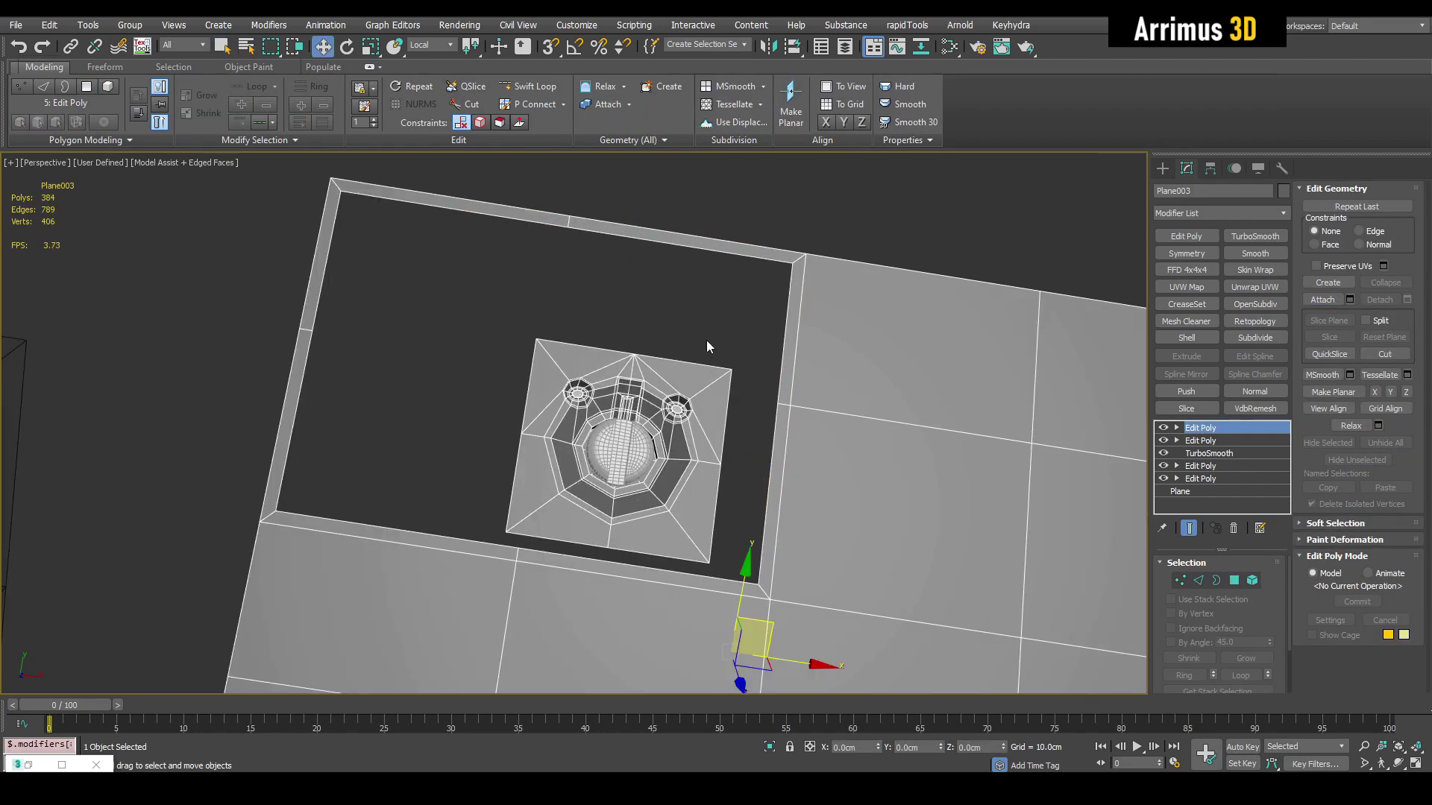
Step: Bridge one edge of the panel's pin-side border to the facing edge of the opening
key(2)
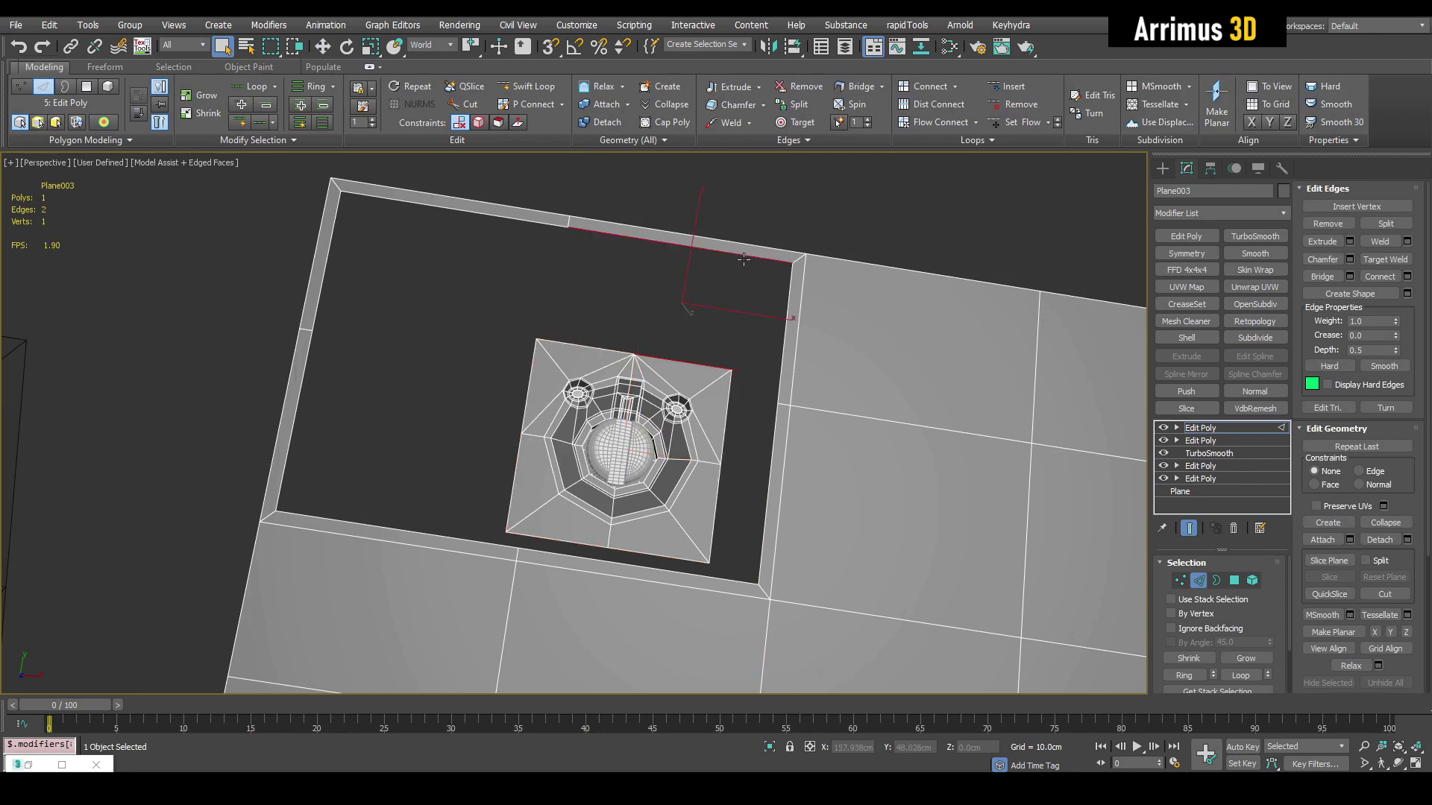
key(b)
click(871, 469)
Step: Select the remaining borders of the panel and the opening and bridge them to close the gap
key(alt+l)
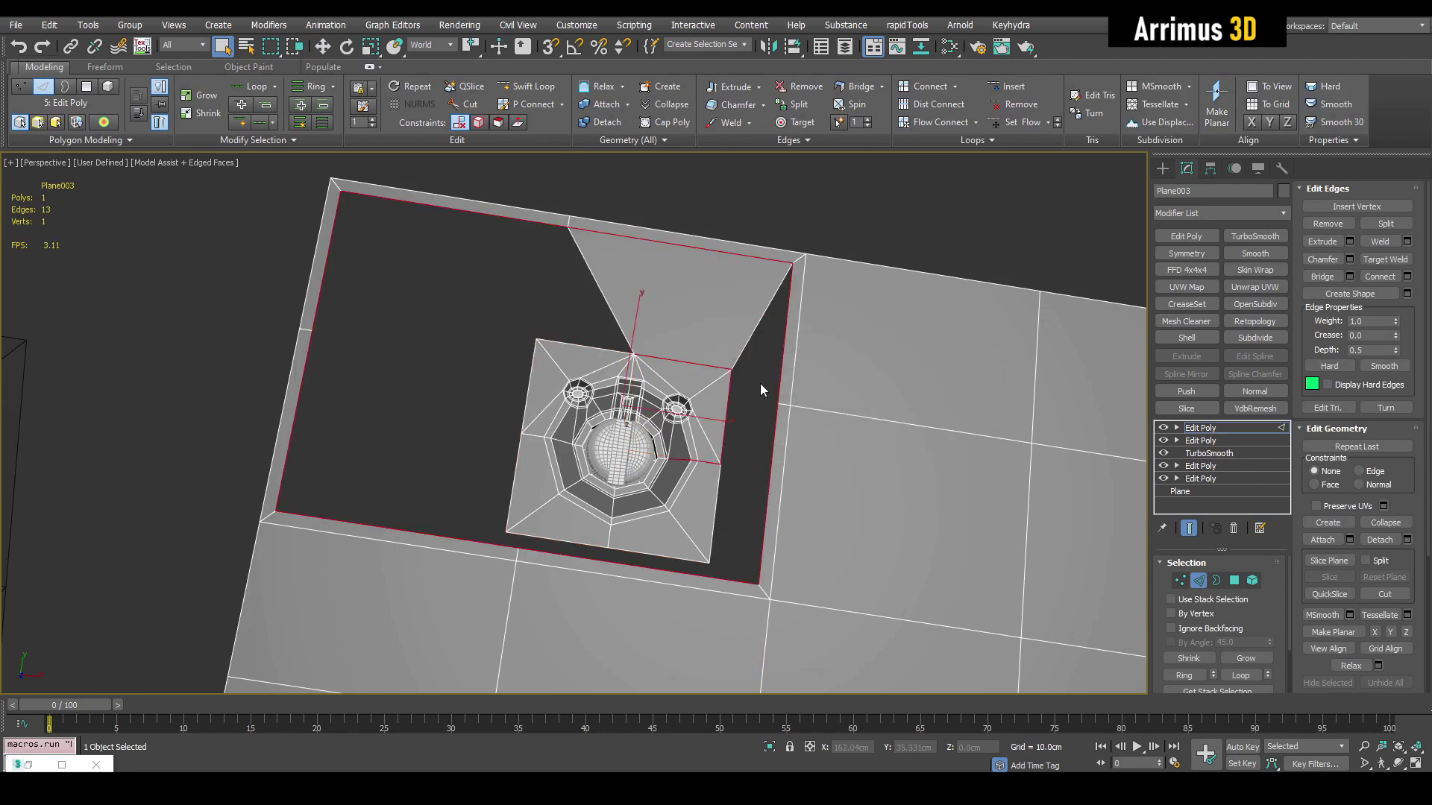
key(3)
drag(720, 343, 742, 390)
key(2)
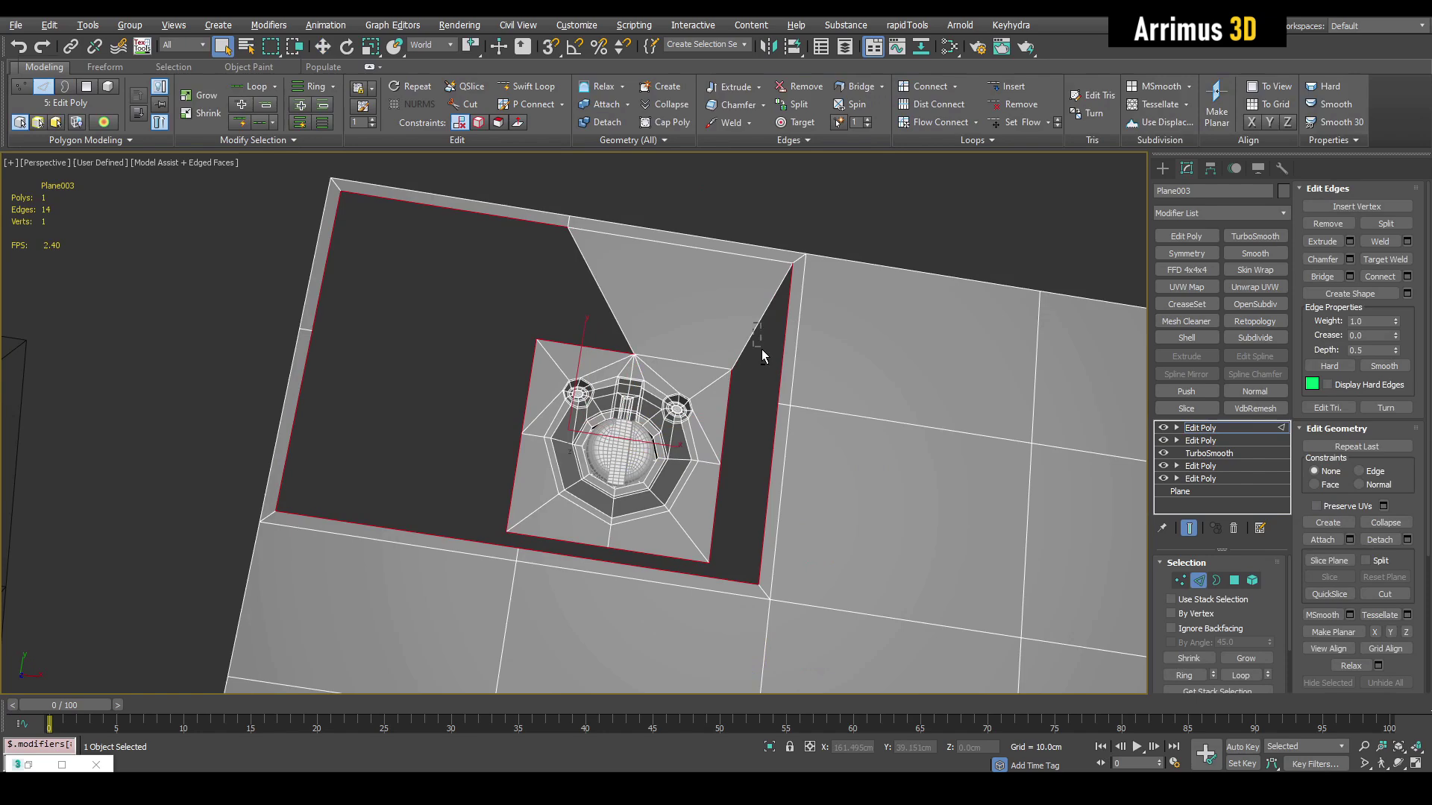
key(shift+b)
click(865, 469)
Step: Using the Face constraint, shift the vertices below the panel and the opening's nearby corner vertex to even out the edge flow
middle_drag(593, 578, 578, 458)
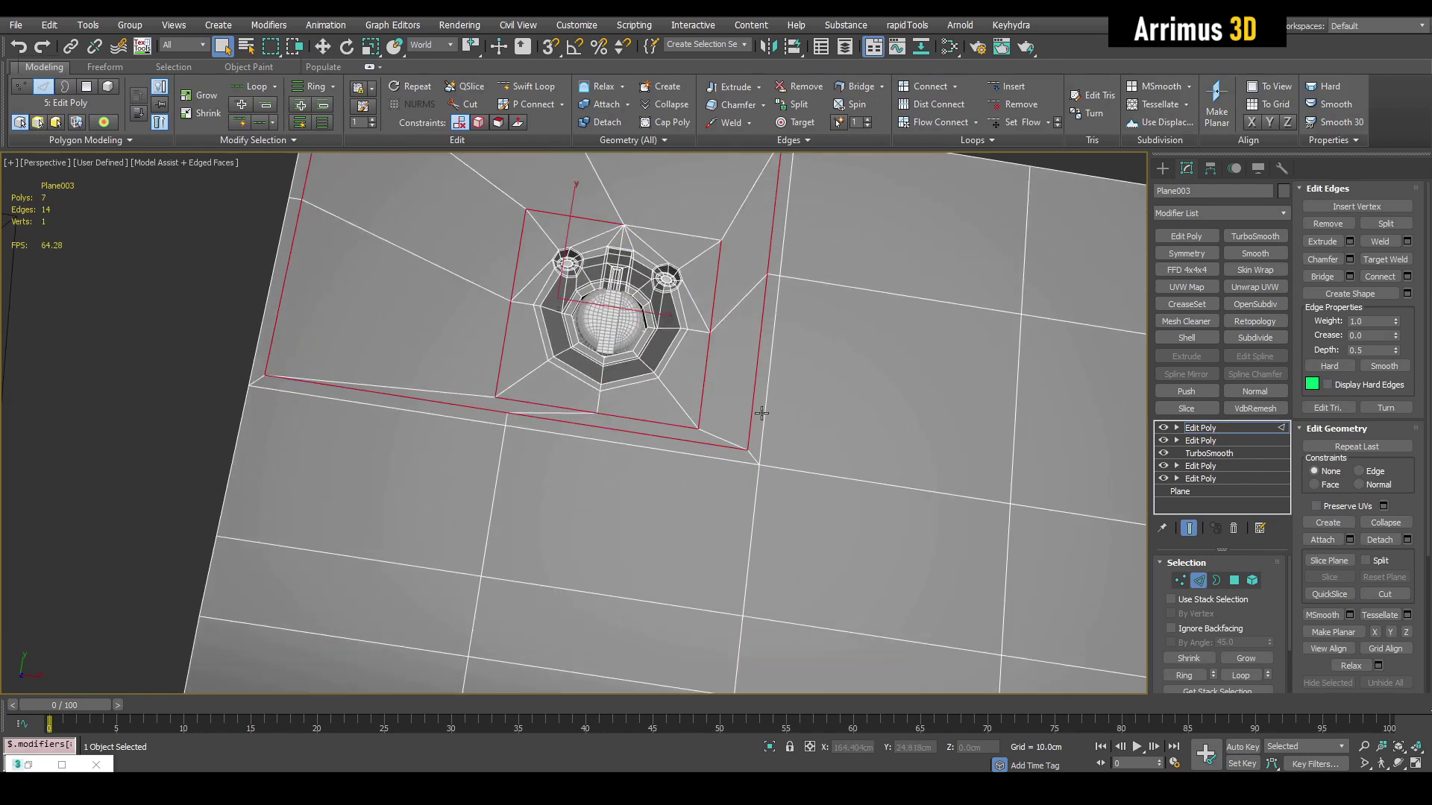
key(1)
click(512, 428)
key(w)
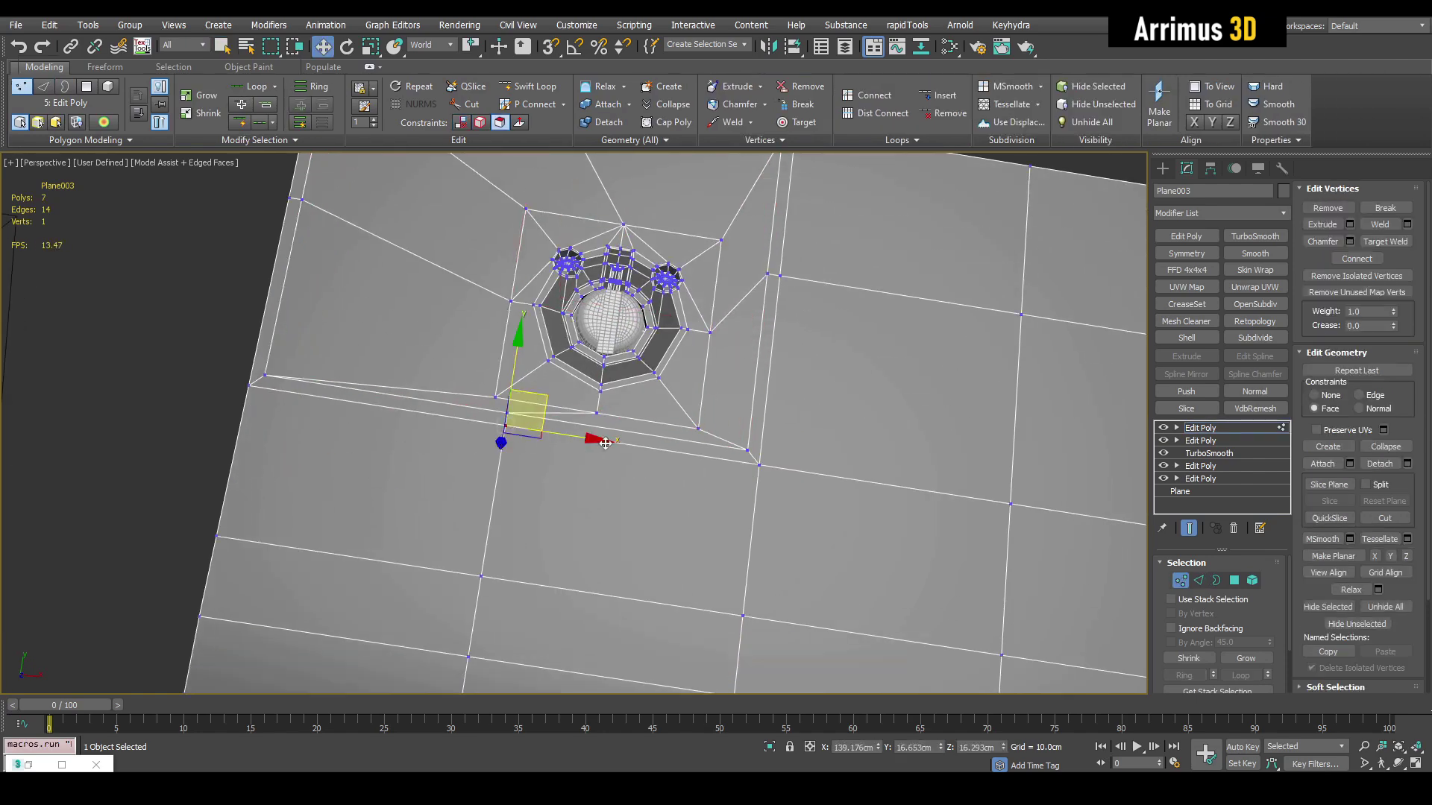
drag(497, 422, 572, 443)
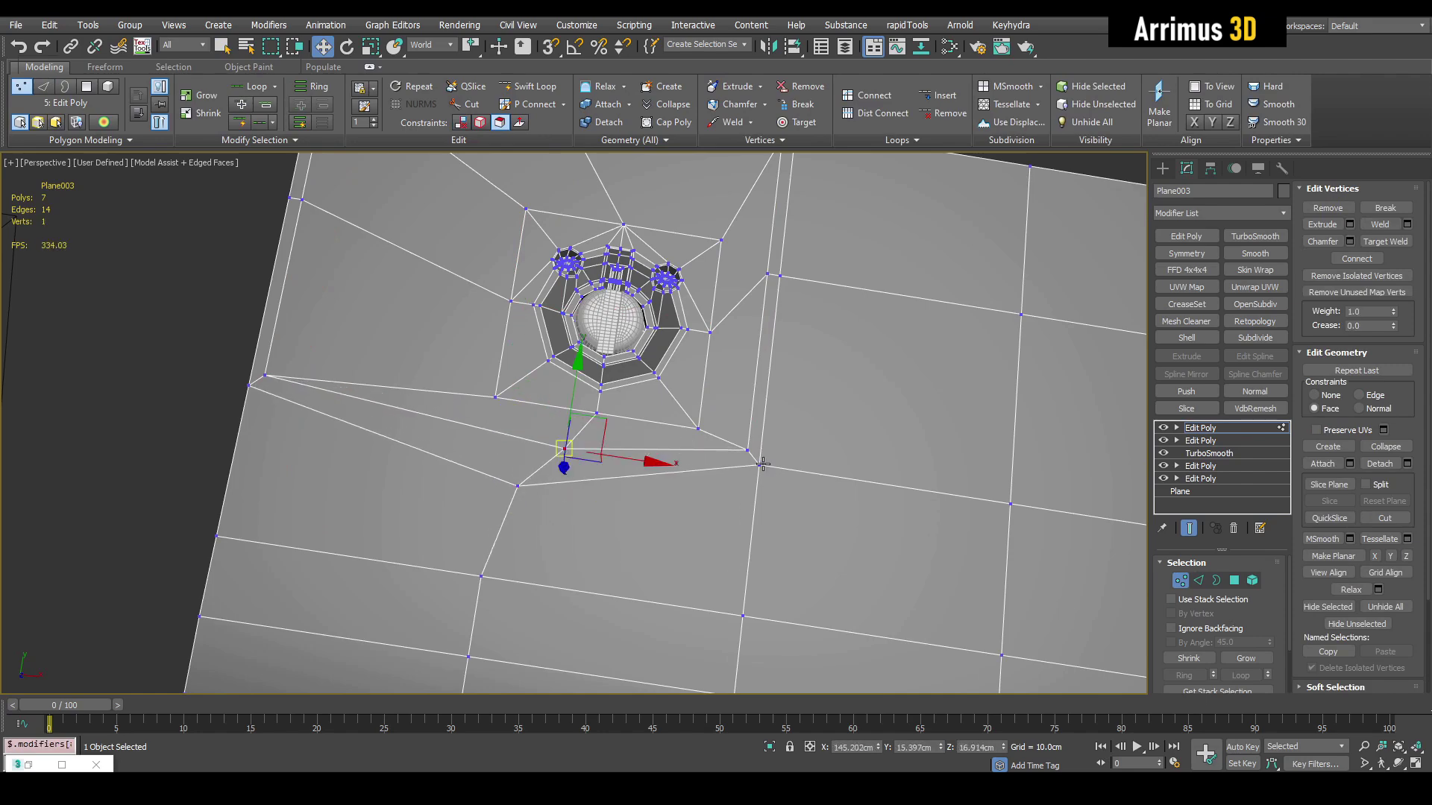
drag(763, 463, 779, 493)
middle_drag(788, 286, 785, 373)
Step: Select the inset edge loop surrounding the panel and remove it along with its vertices
key(2)
key(q)
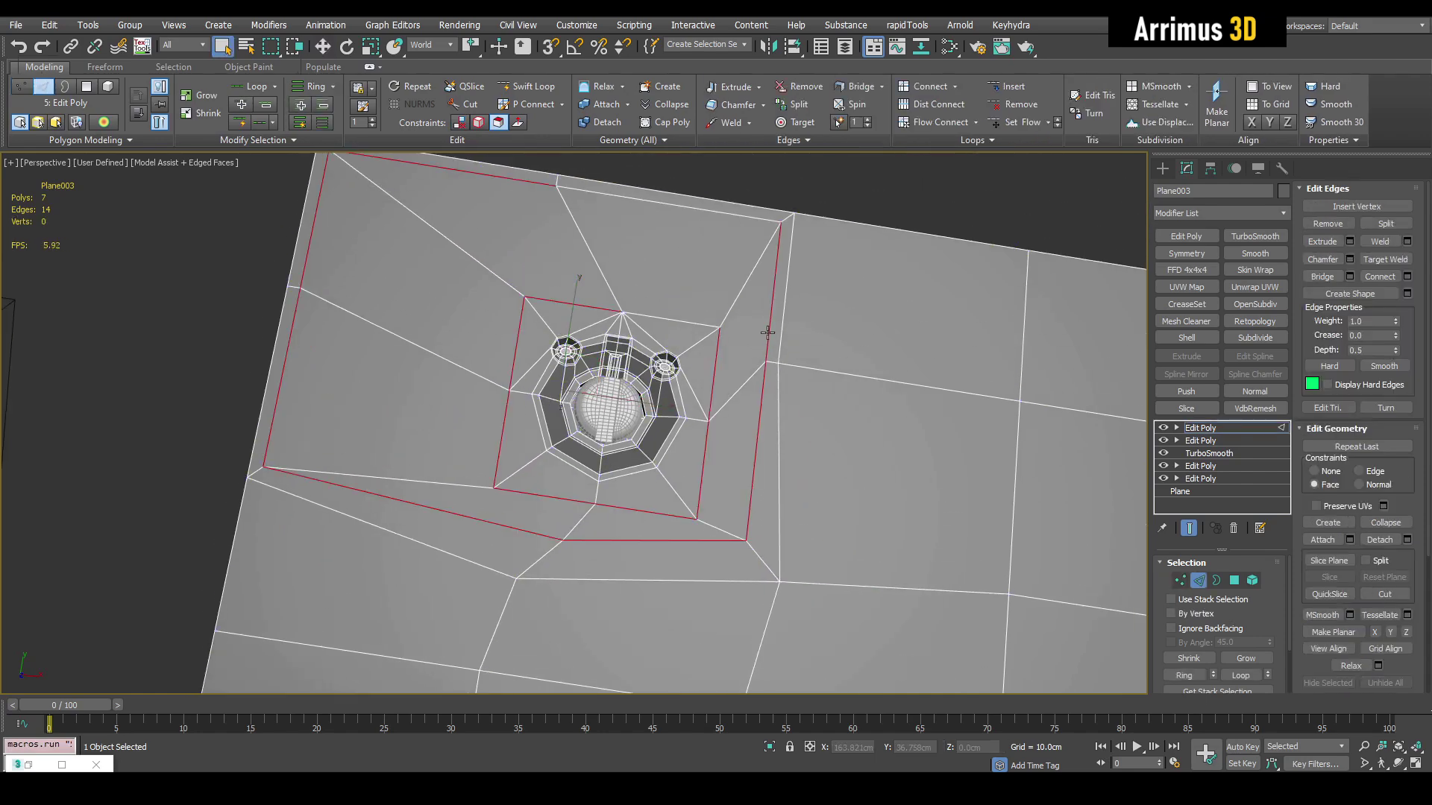
double_click(766, 342)
key(ctrl+BackSpace)
Step: Move the plane vertex beside the panel farther away from it along the surface, and leave Vertex level
middle_drag(785, 430, 761, 398)
key(1)
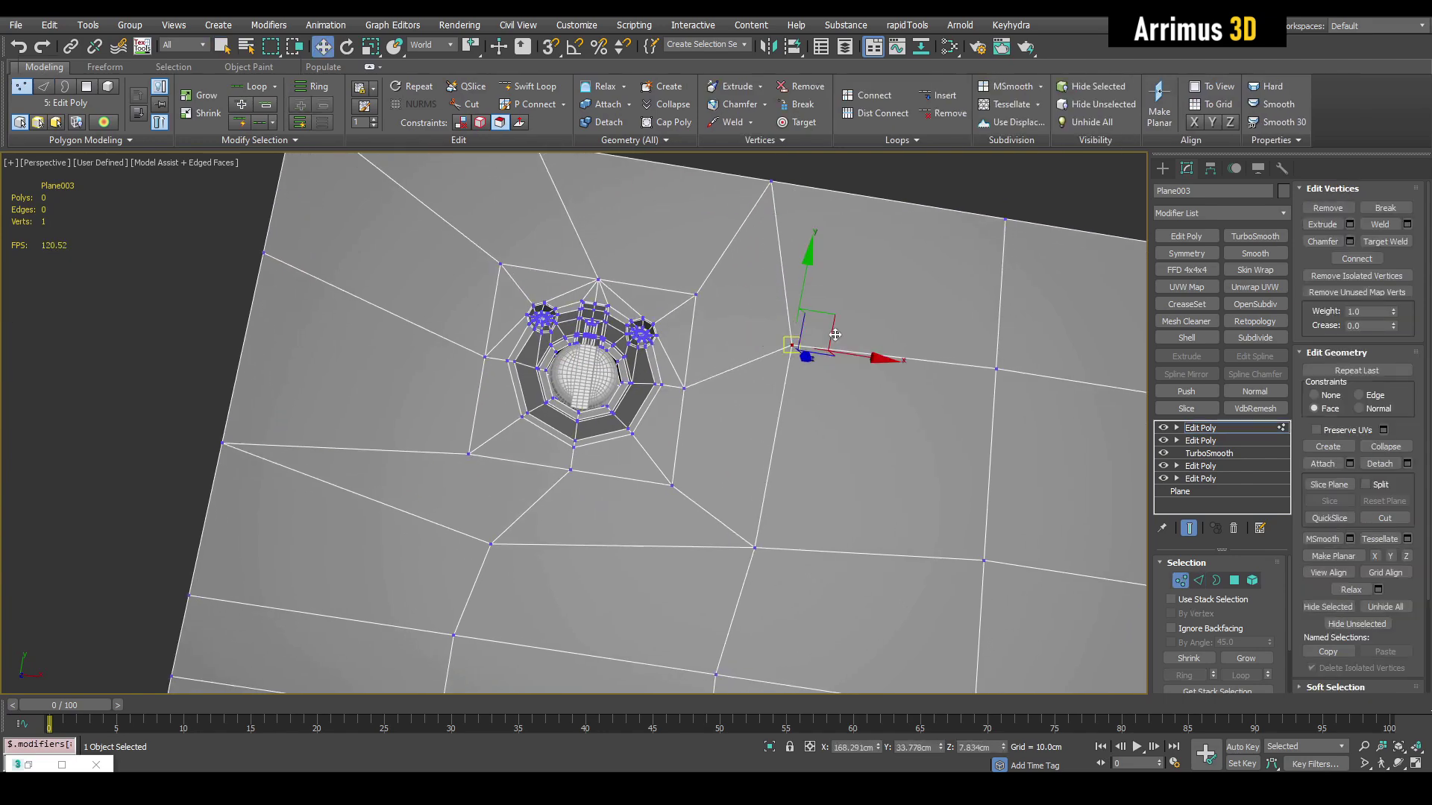
click(902, 298)
scroll(901, 298, down, 4)
key(1)
key(q)
Step: Add a TurboSmooth with 3 iterations to the plane and inspect the shading and wireframe around the dial
middle_drag(910, 361, 890, 366)
scroll(890, 366, up, 2)
key(F4)
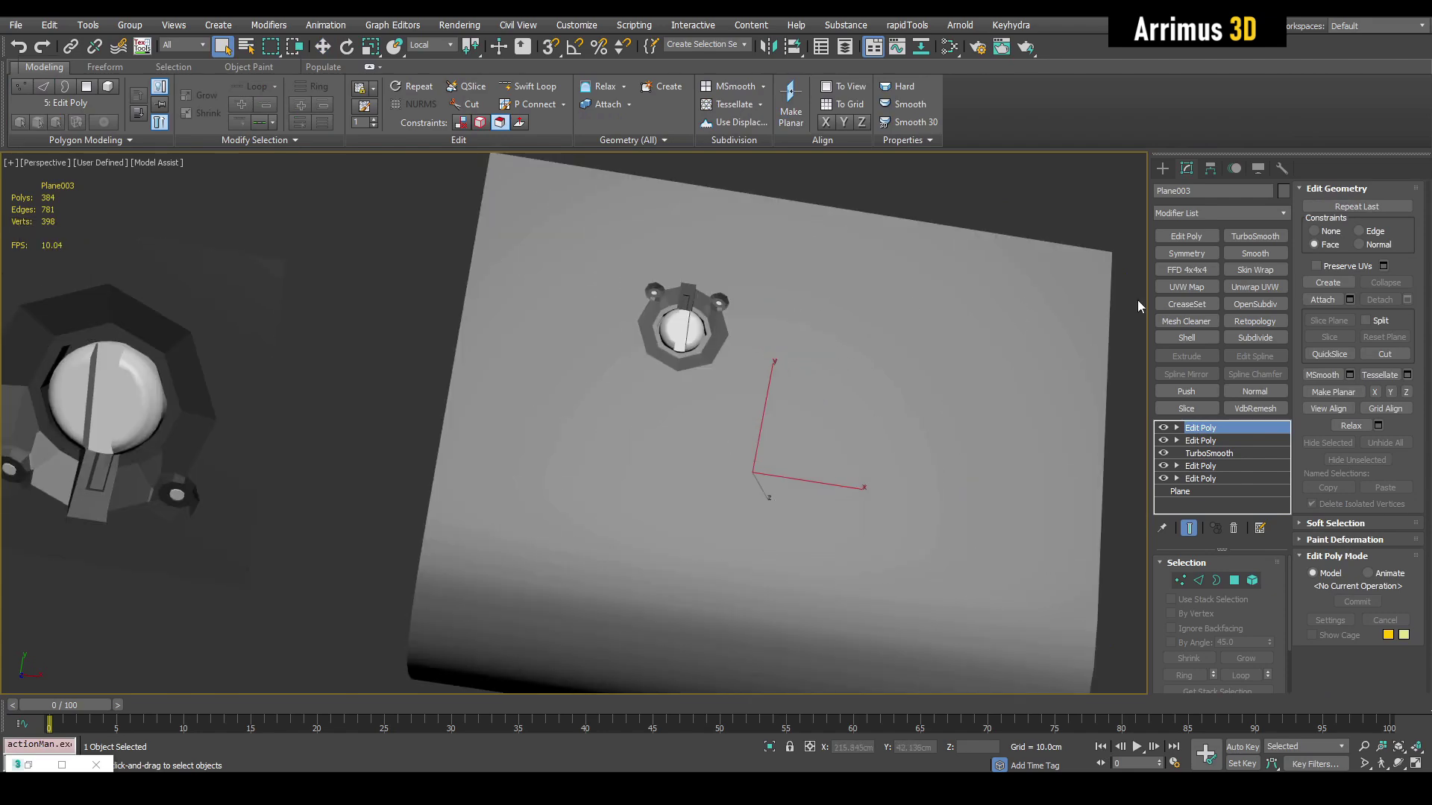
key(F4)
key(F4)
click(1267, 237)
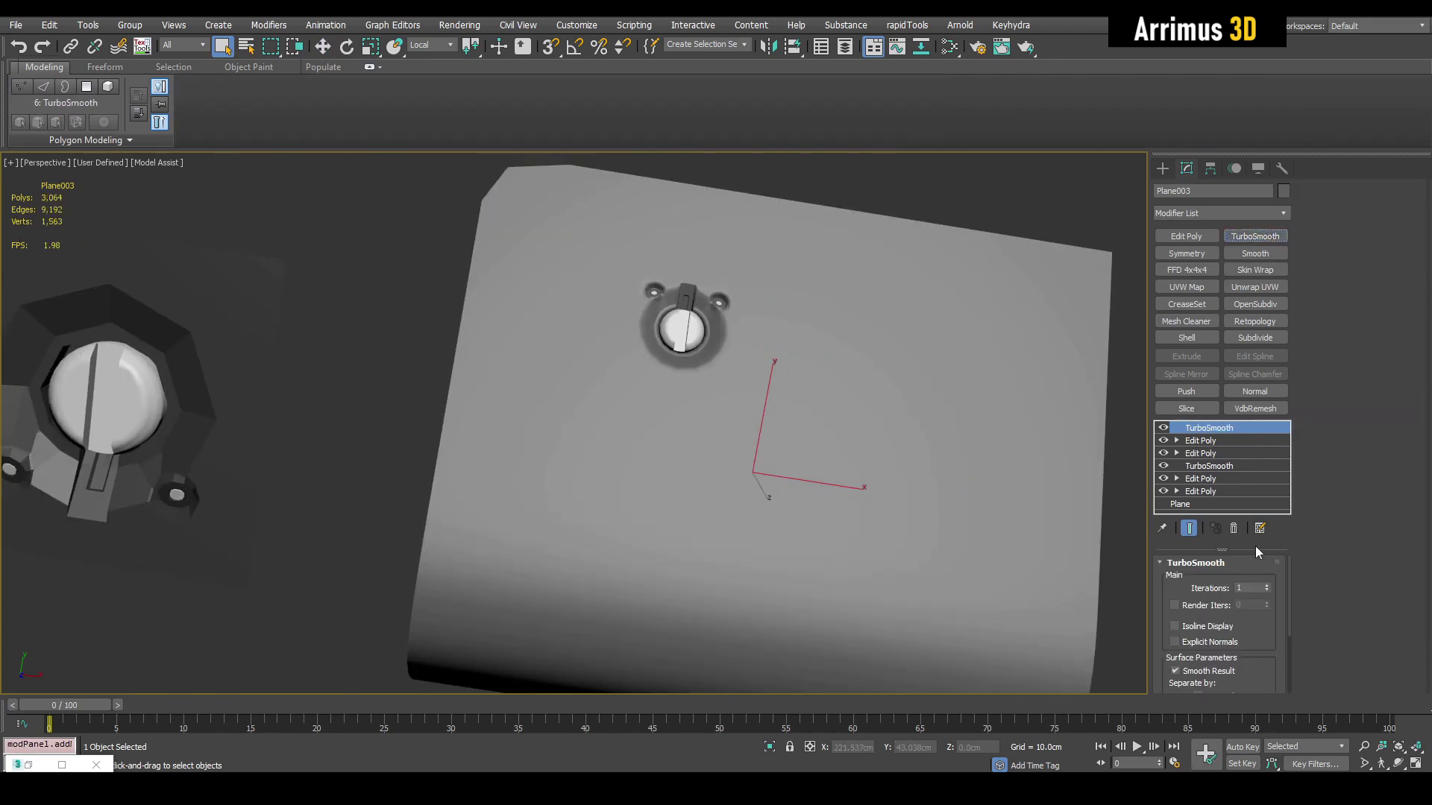
click(1265, 585)
click(1265, 586)
middle_drag(808, 331, 783, 361)
scroll(659, 361, up, 5)
alt+middle_drag(656, 360, 764, 341)
scroll(764, 342, down, 5)
key(F4)
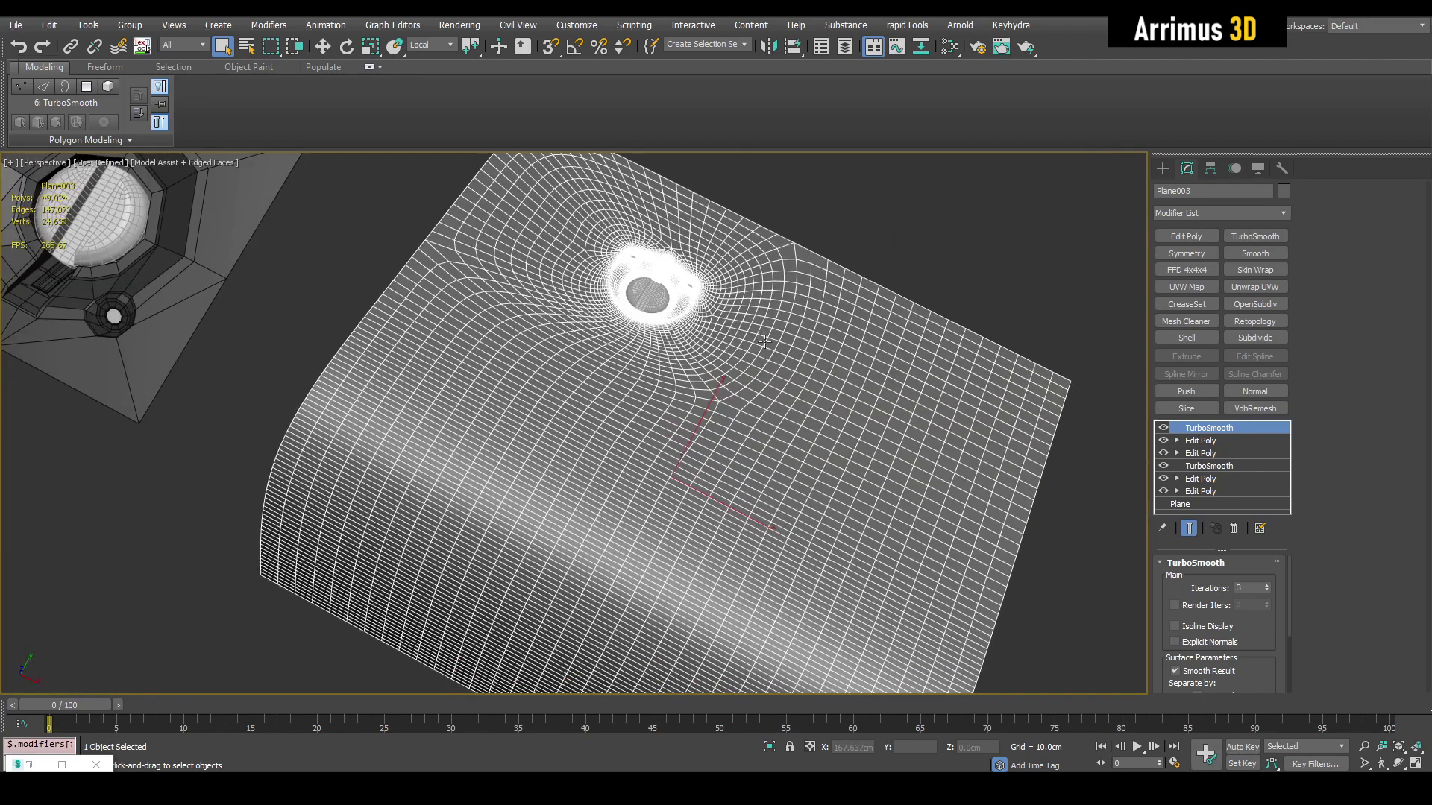
Step: Remove the topmost TurboSmooth modifier from the plane
key(F4)
key(F4)
right_click(1182, 431)
click(1208, 453)
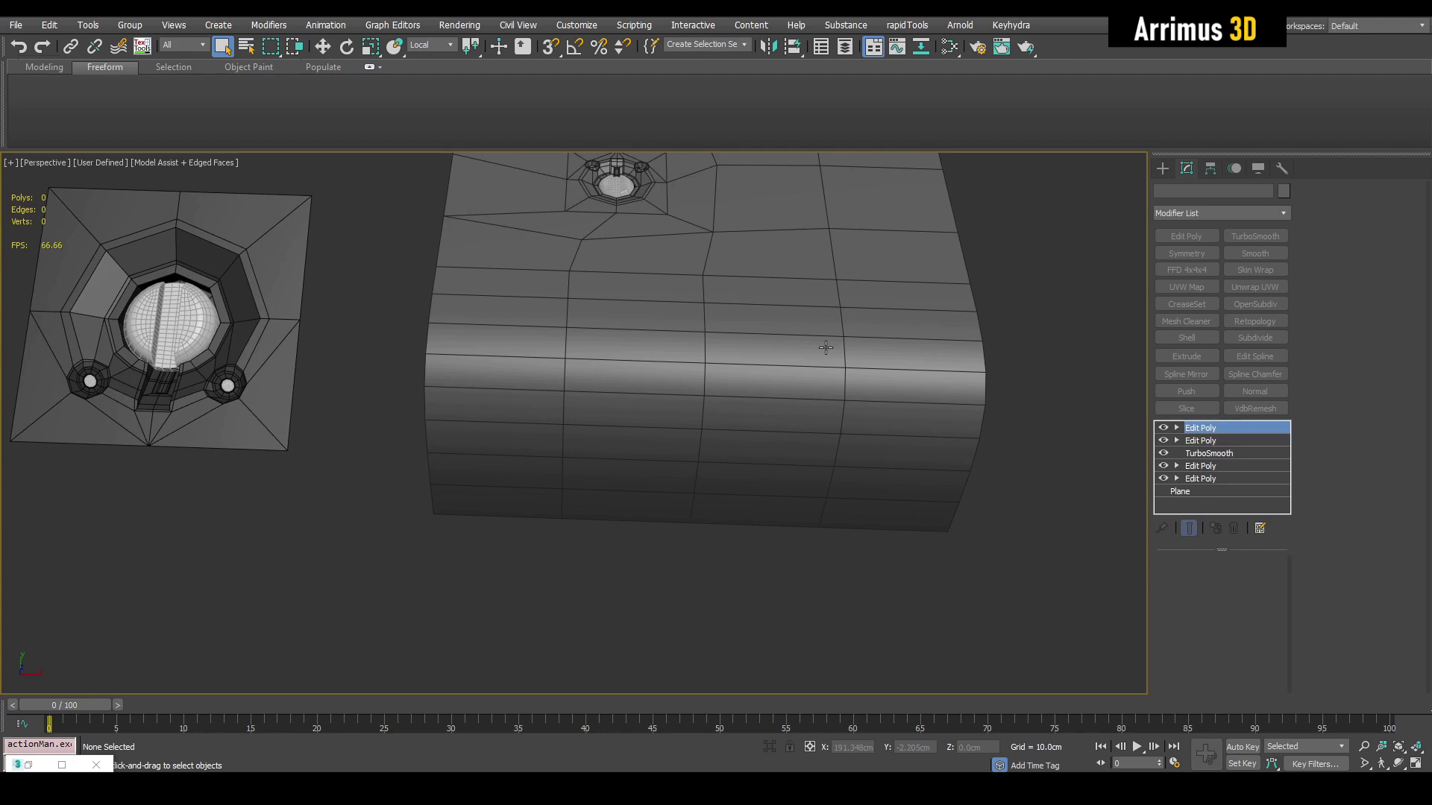
Step: Add a TurboSmooth modifier with an Edit Poly modifier above it to the curved plane and inspect the denser mesh
click(825, 348)
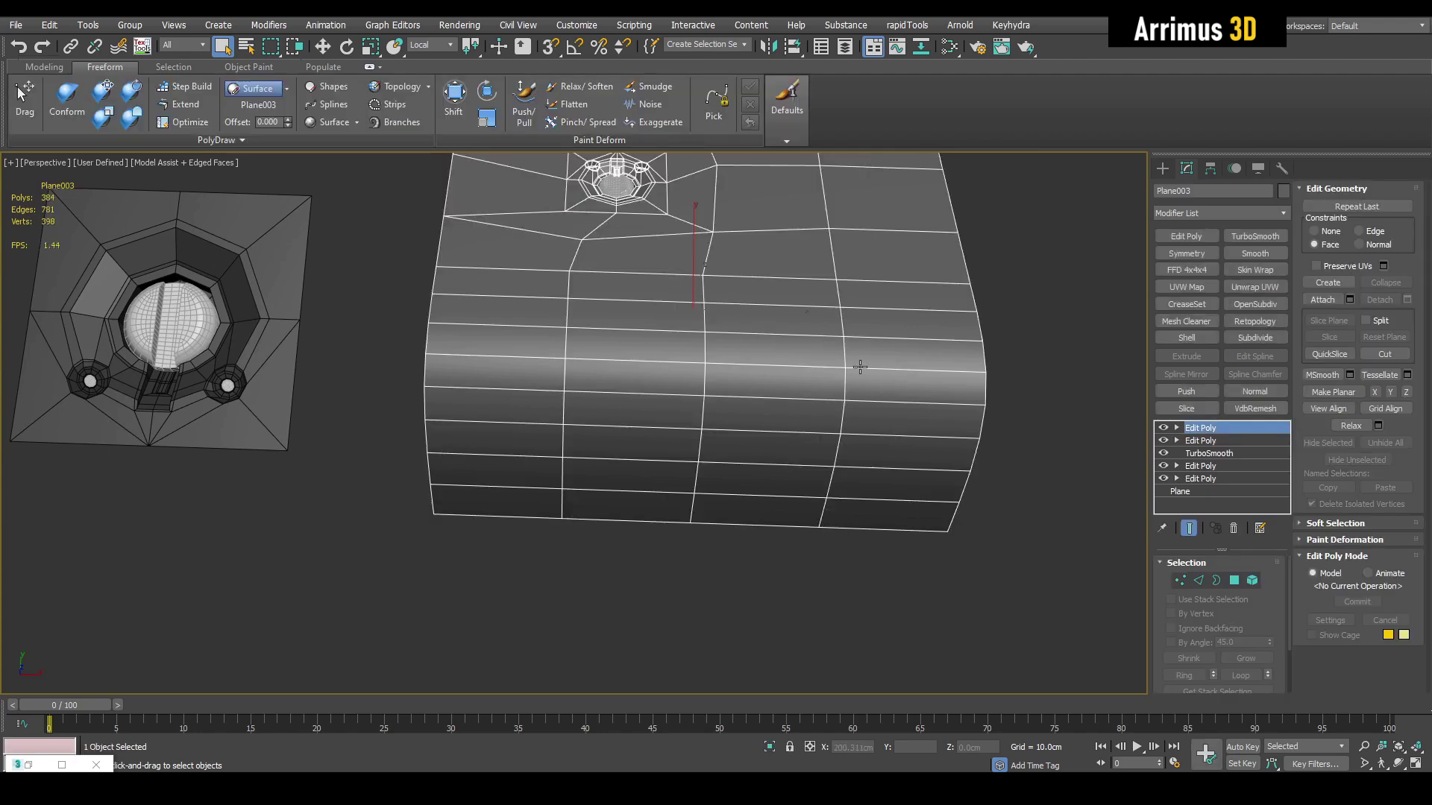
middle_drag(765, 343, 511, 270)
scroll(838, 436, up, 3)
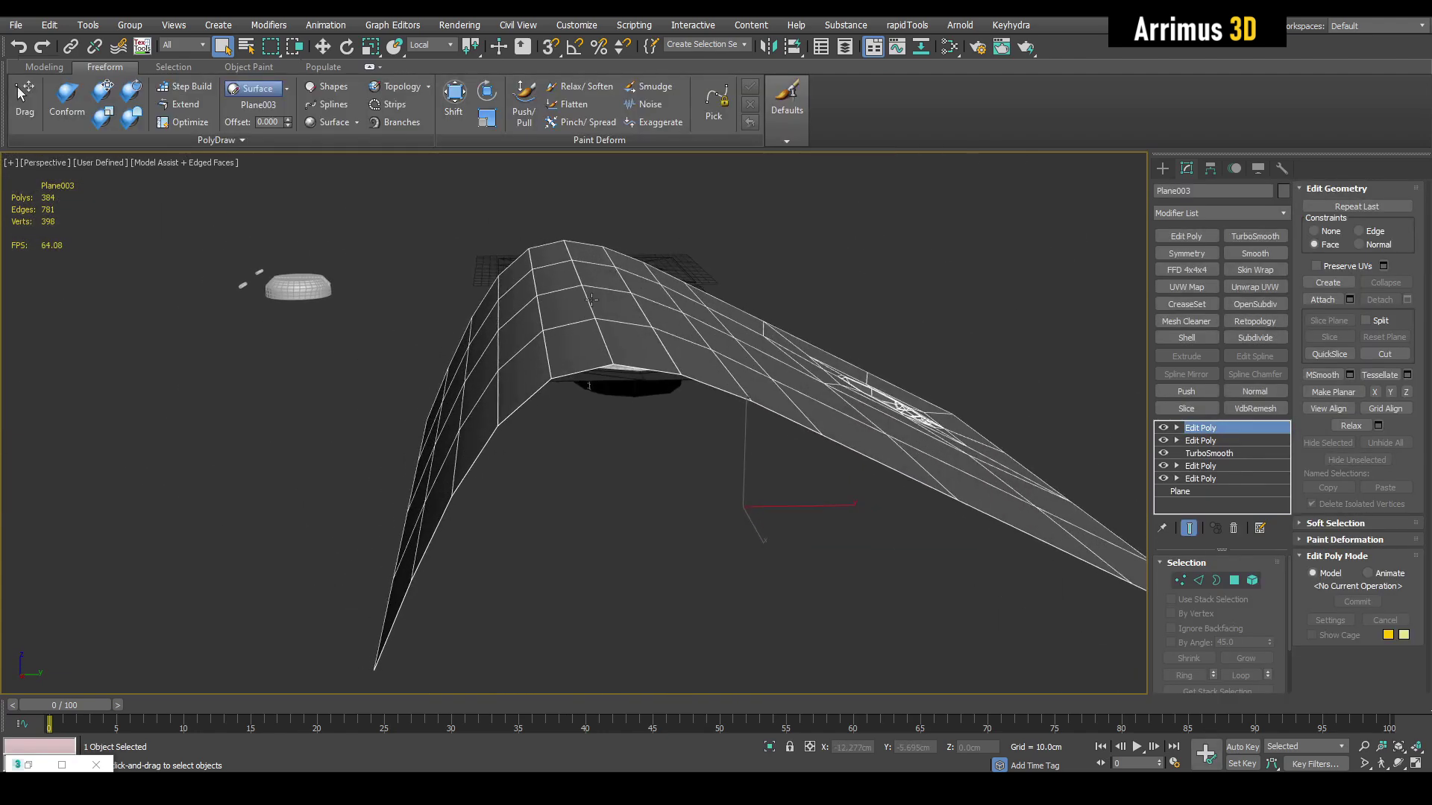
middle_drag(550, 315, 581, 324)
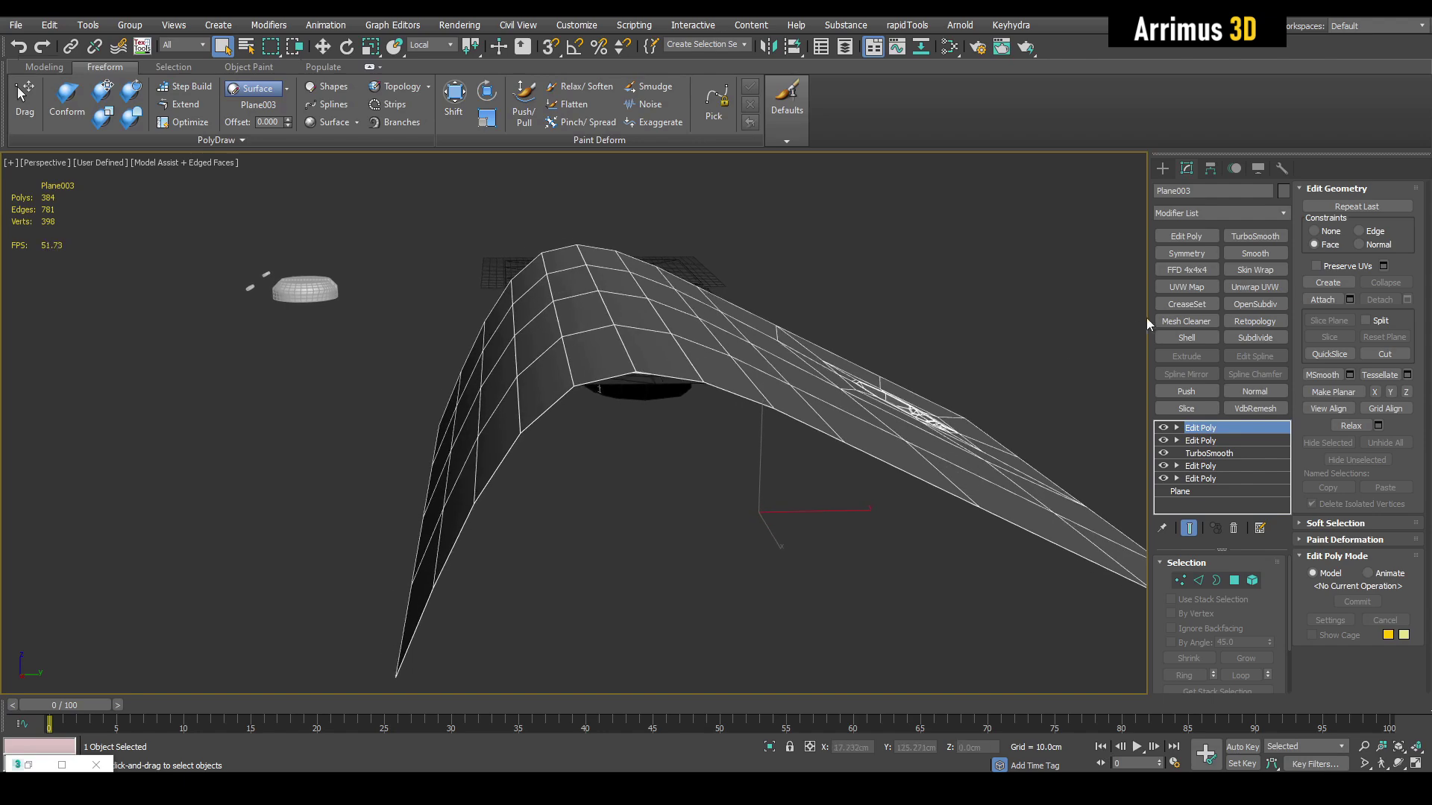
click(1238, 238)
mouse_move(813, 320)
alt+middle_down()
mouse_move(815, 342)
mouse_move(817, 317)
alt+middle_up()
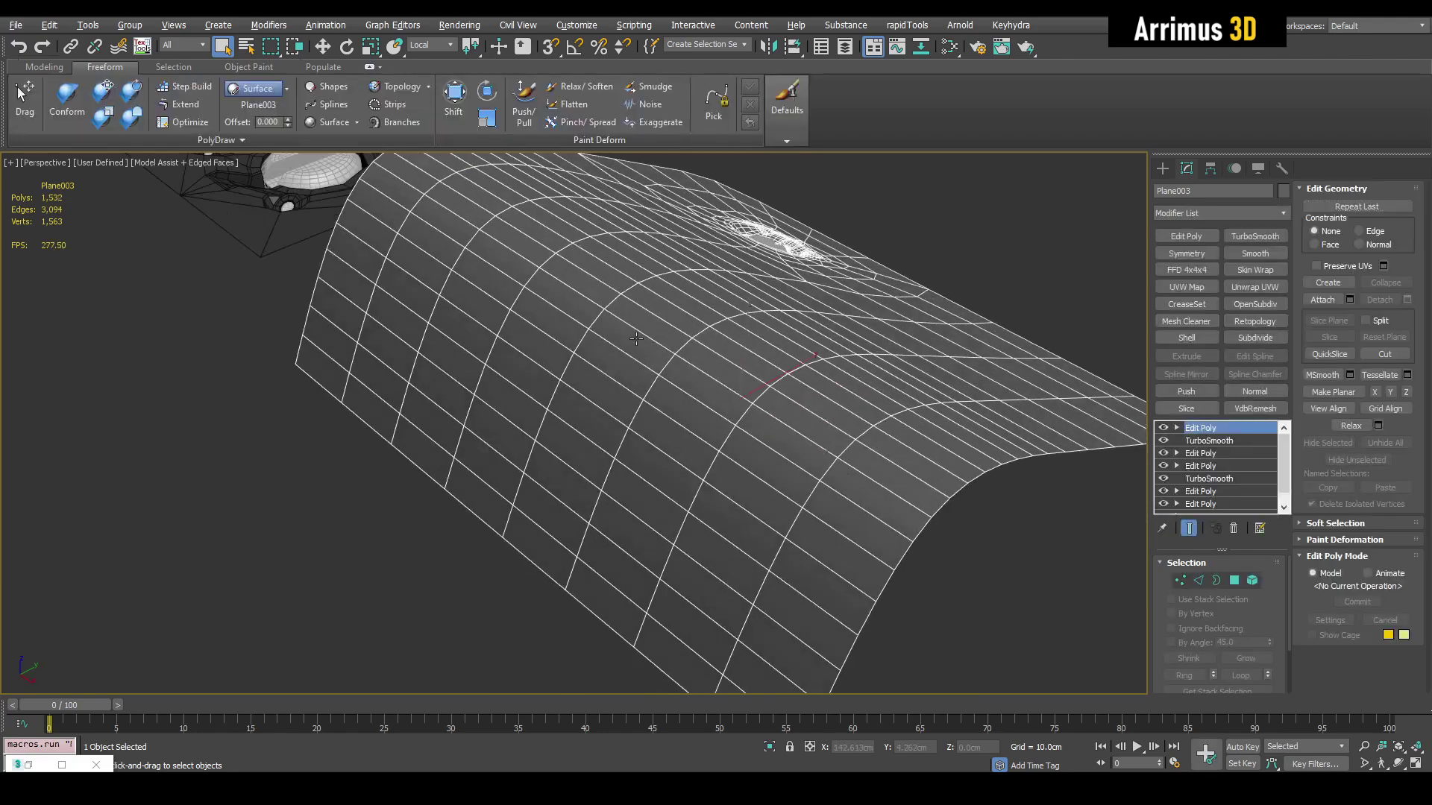
alt+middle_drag(522, 321, 553, 354)
Step: Copy the leftmost panel with its dense control plane as one independent copy placed in front of the original along Y
click(221, 245)
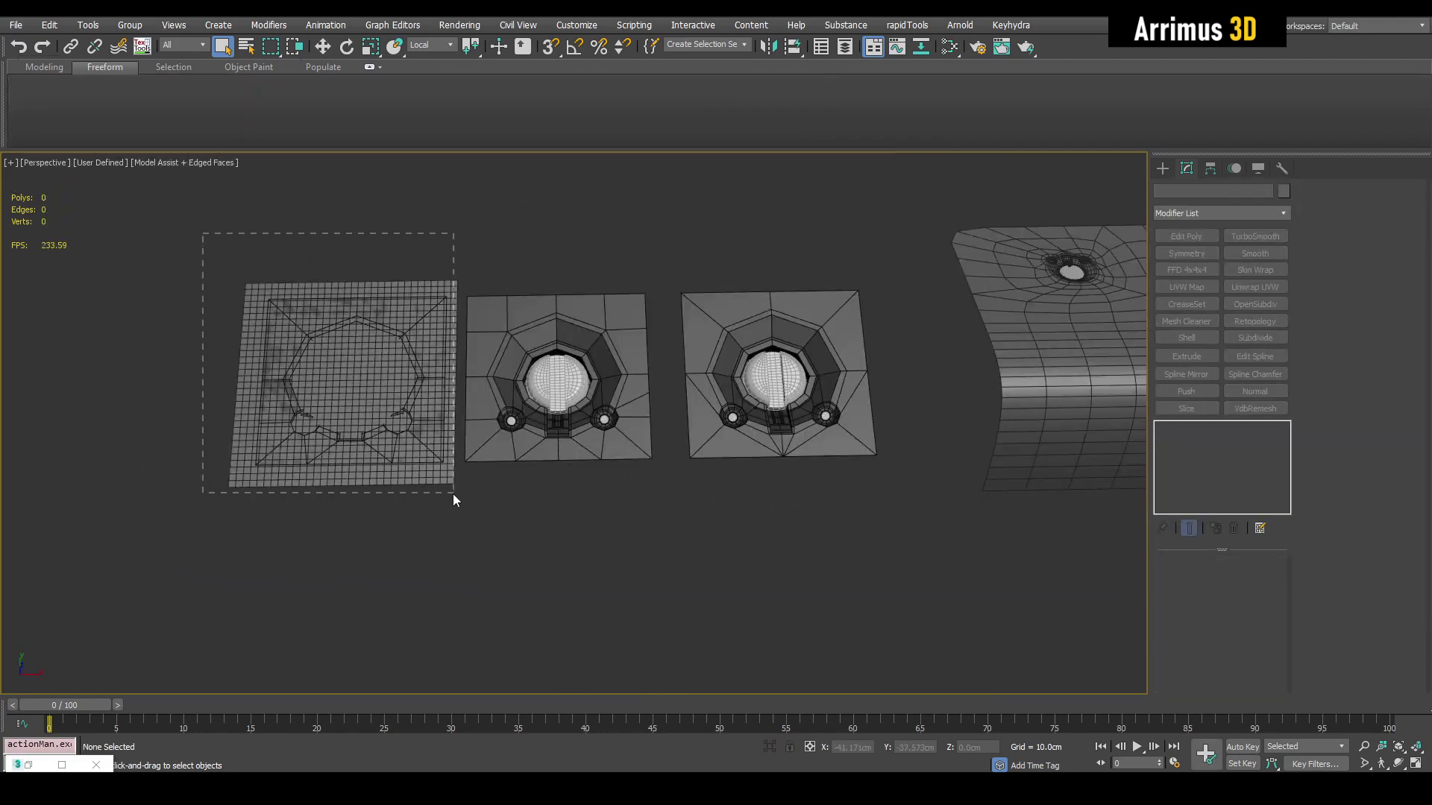
drag(454, 493, 454, 495)
key(w)
middle_drag(423, 503, 478, 449)
shift+drag(404, 280, 405, 507)
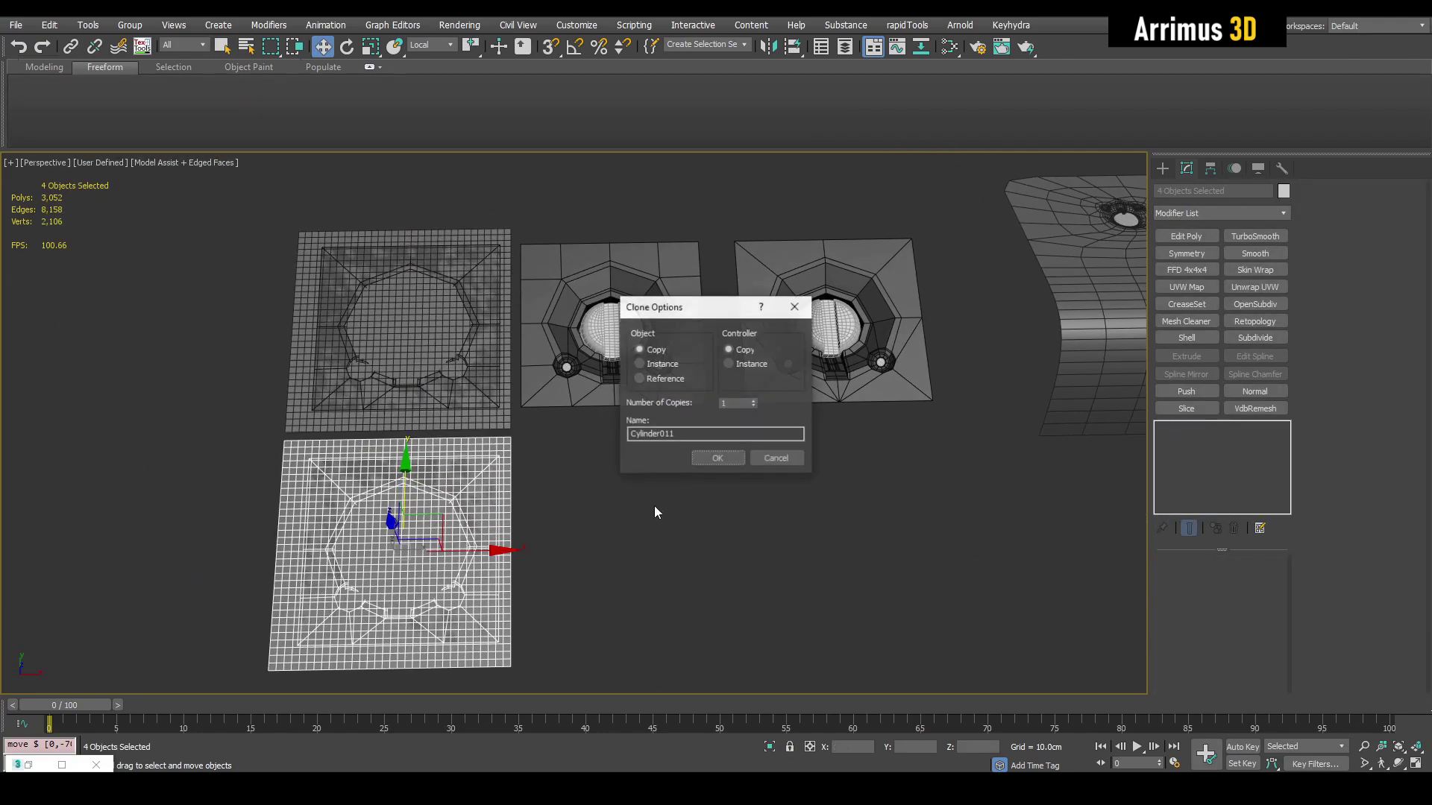
click(717, 458)
Step: Try to move the copied control plane and undo the change
key(q)
click(504, 489)
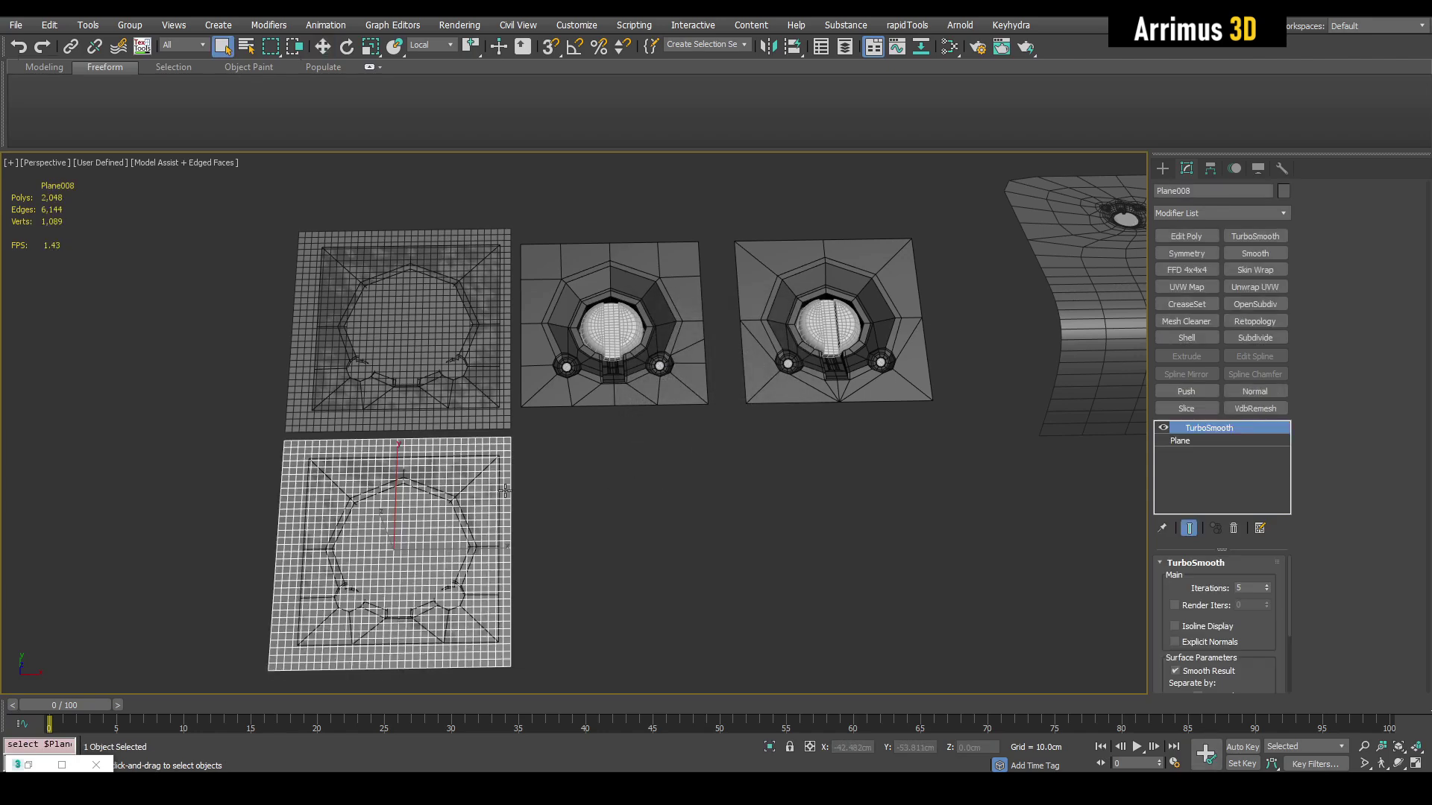
middle_drag(941, 422, 768, 388)
key(y)
key(w)
key(ctrl+z)
Step: Isolate the copied panel with its dial parts and clear the selection
middle_drag(448, 464, 614, 438)
key(q)
drag(330, 390, 663, 570)
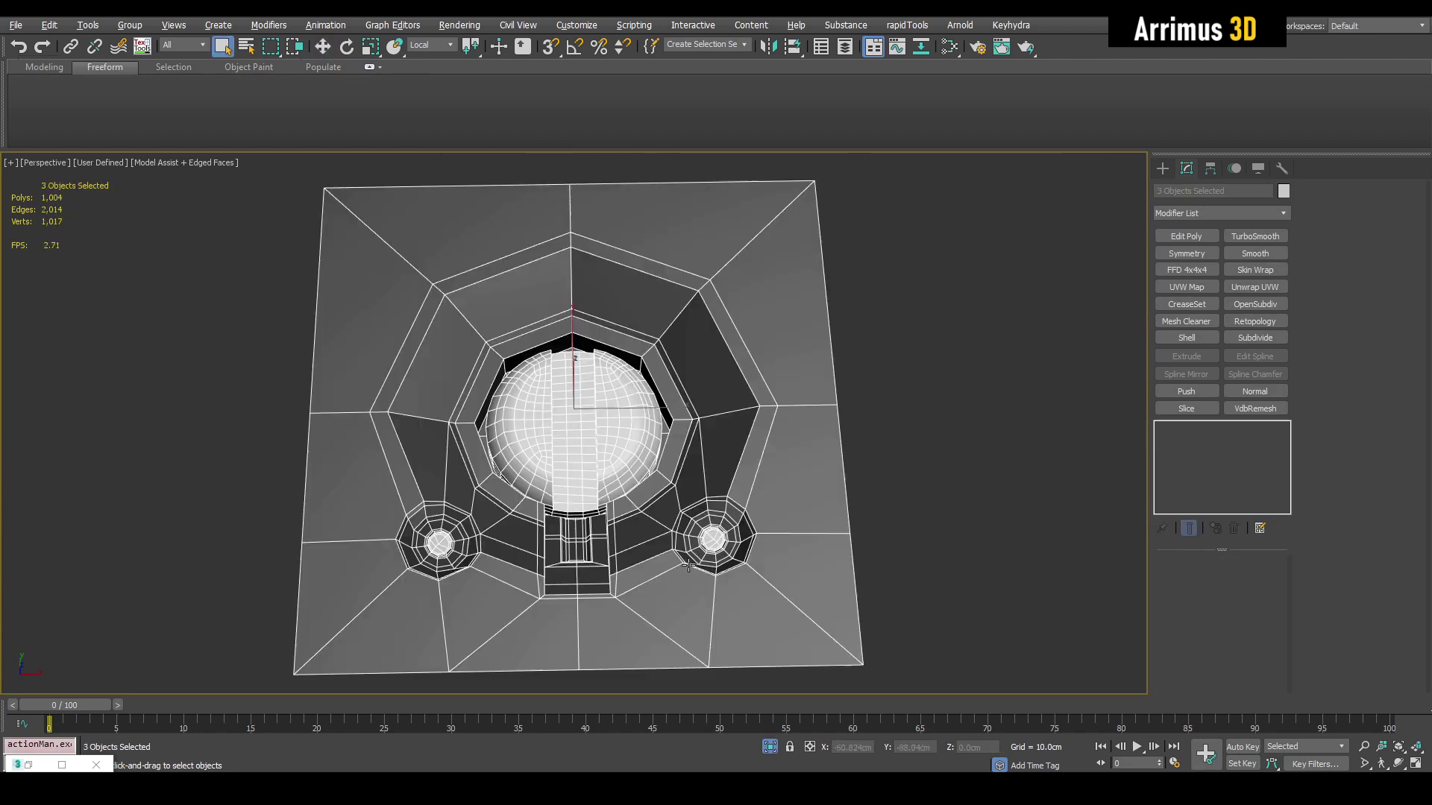
key(ctrl+d)
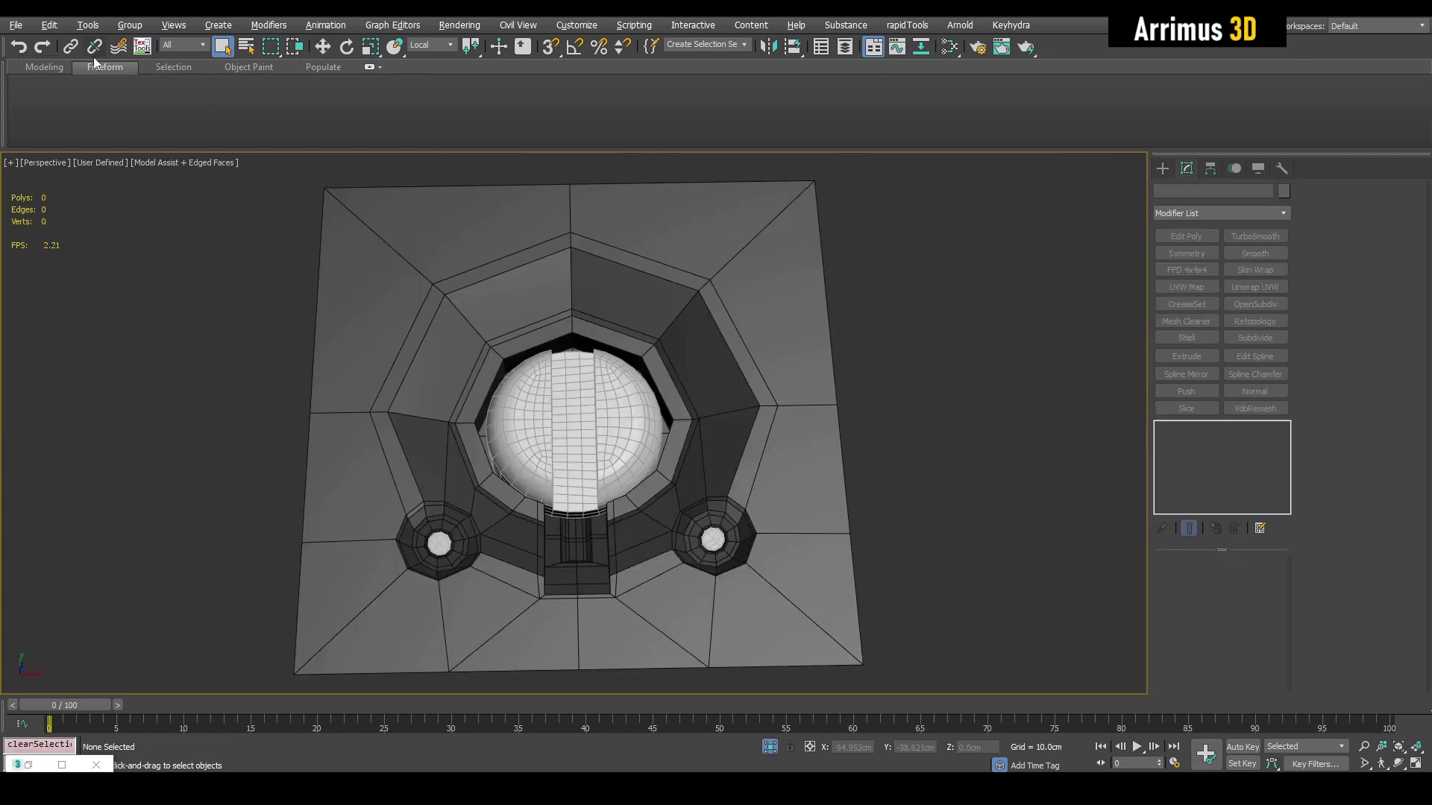
Step: Move the copied control plane over the bend of the curved plane and scale it down uniformly to a small patch
drag(640, 373, 710, 535)
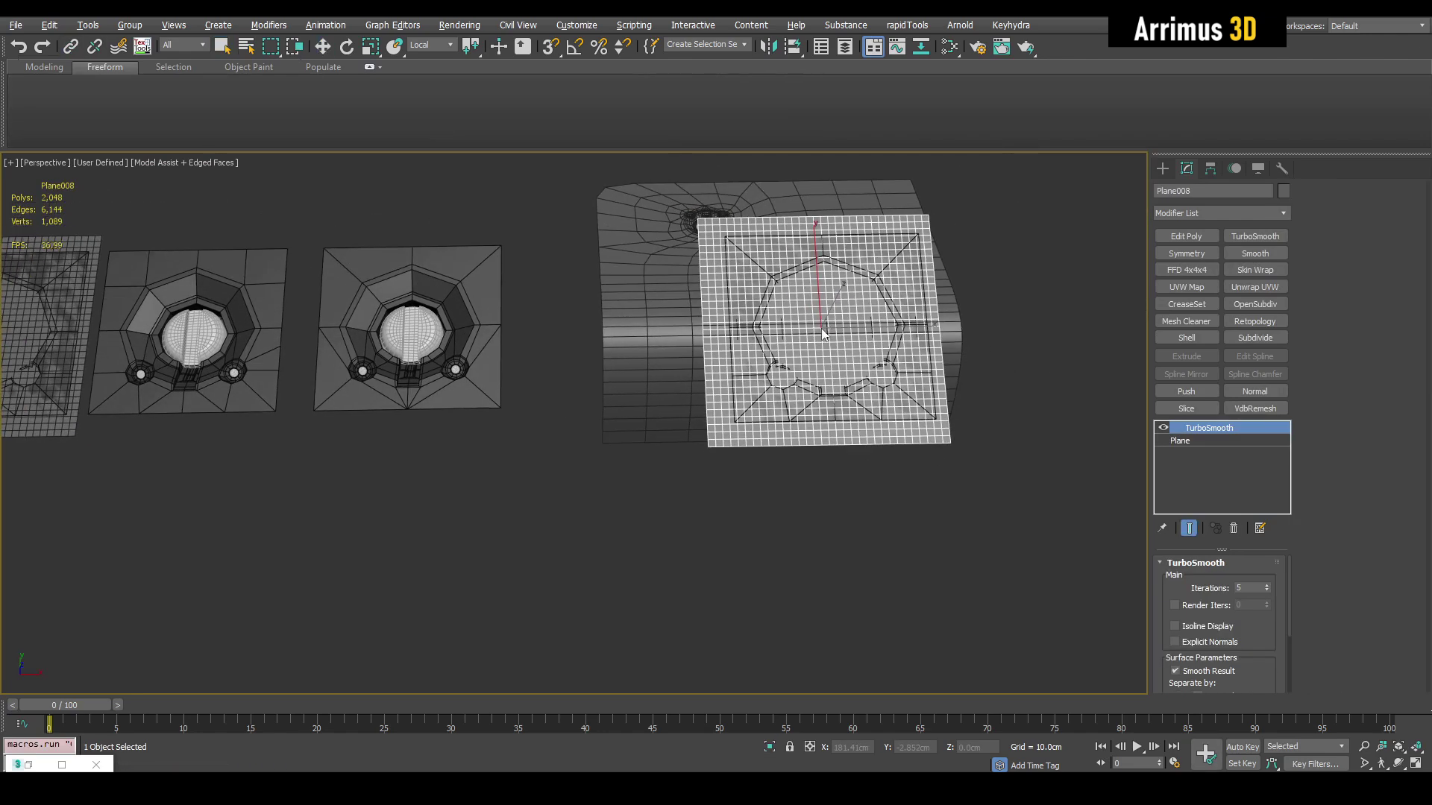
drag(725, 363, 726, 457)
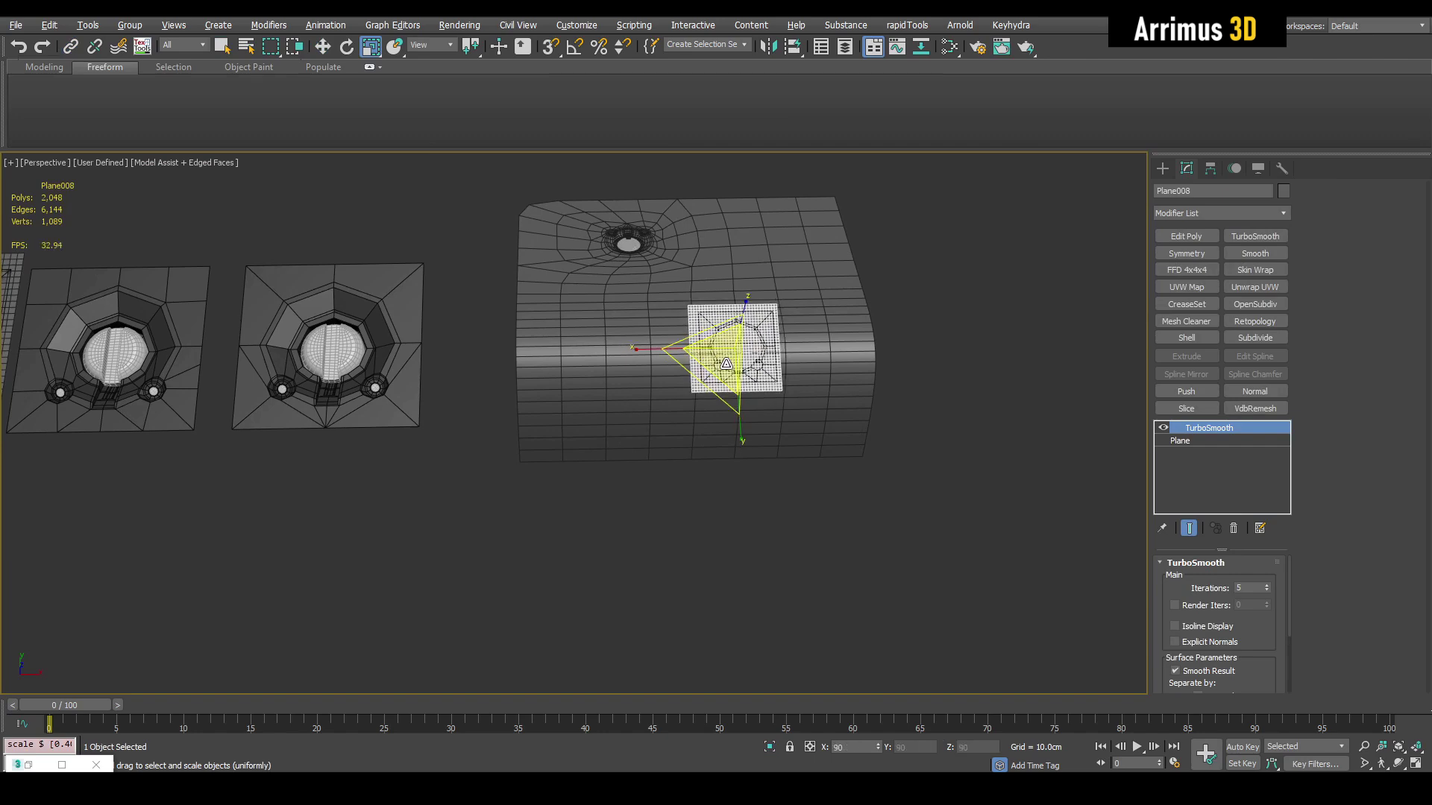
scroll(725, 364, up, 10)
key(q)
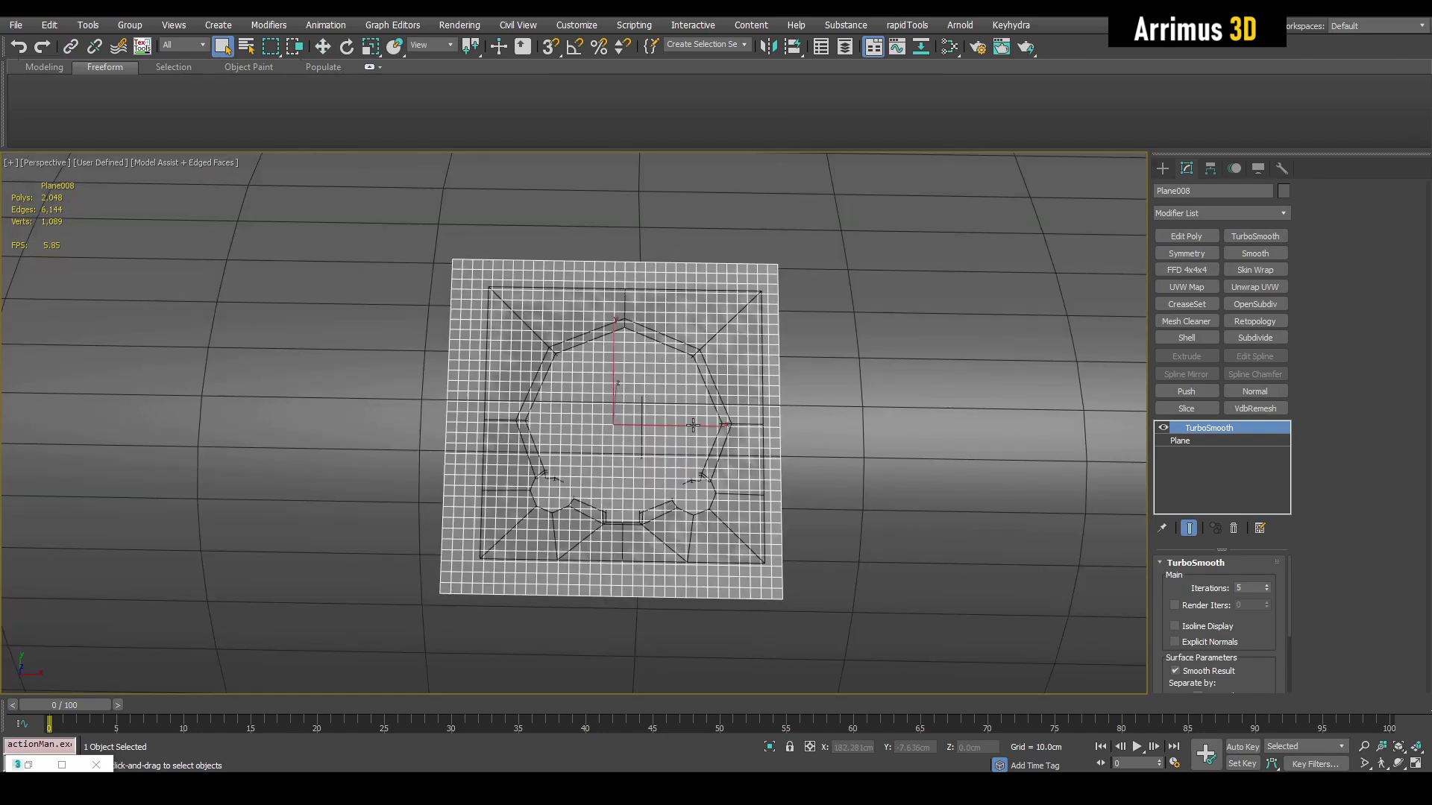
Step: Isolate the scaled panel together with the curved plane, leaving out the control plane, and select the panel
click(693, 424)
scroll(708, 410, up, 4)
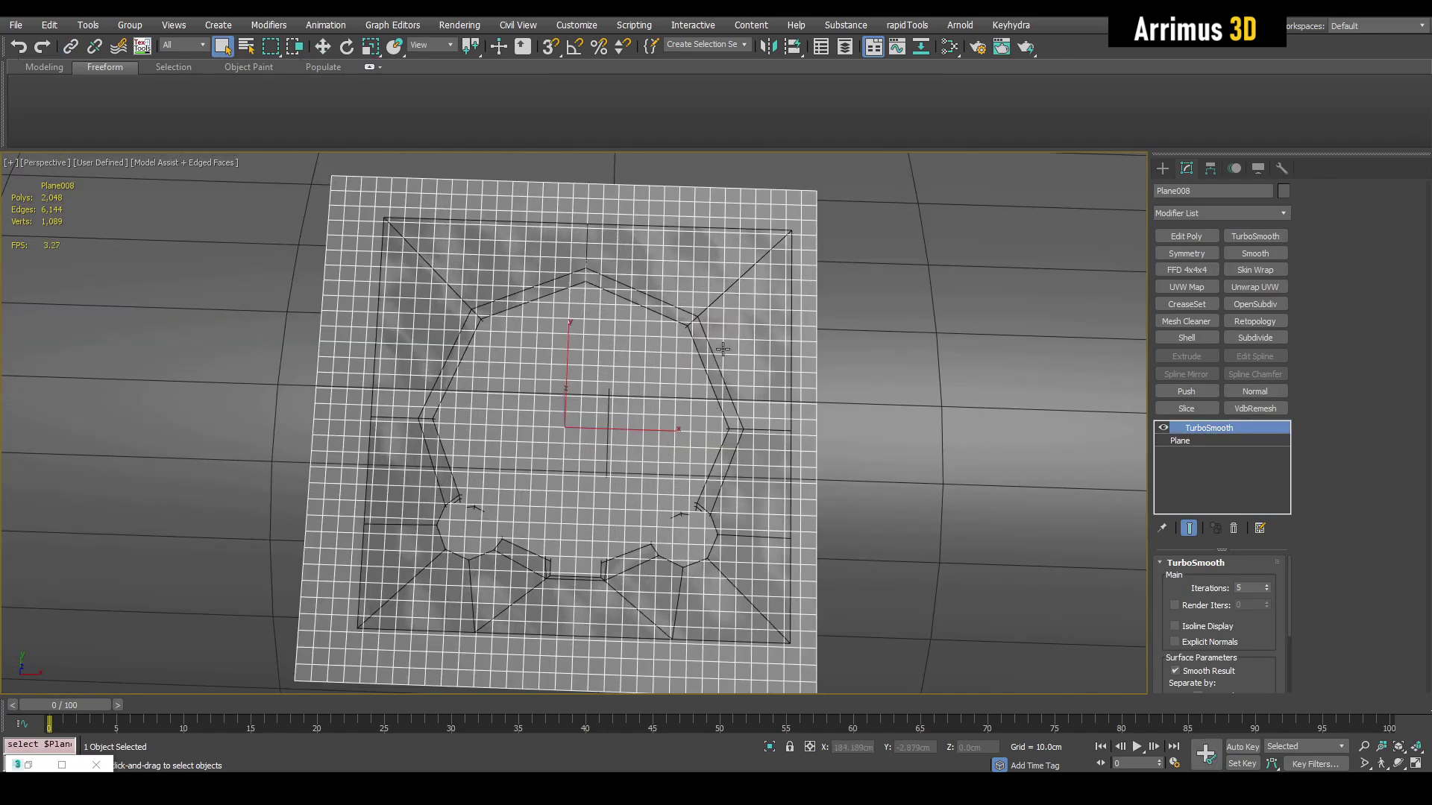
ctrl+click(912, 381)
key(alt+q)
alt+middle_drag(768, 328, 706, 401)
click(682, 399)
scroll(779, 393, up, 3)
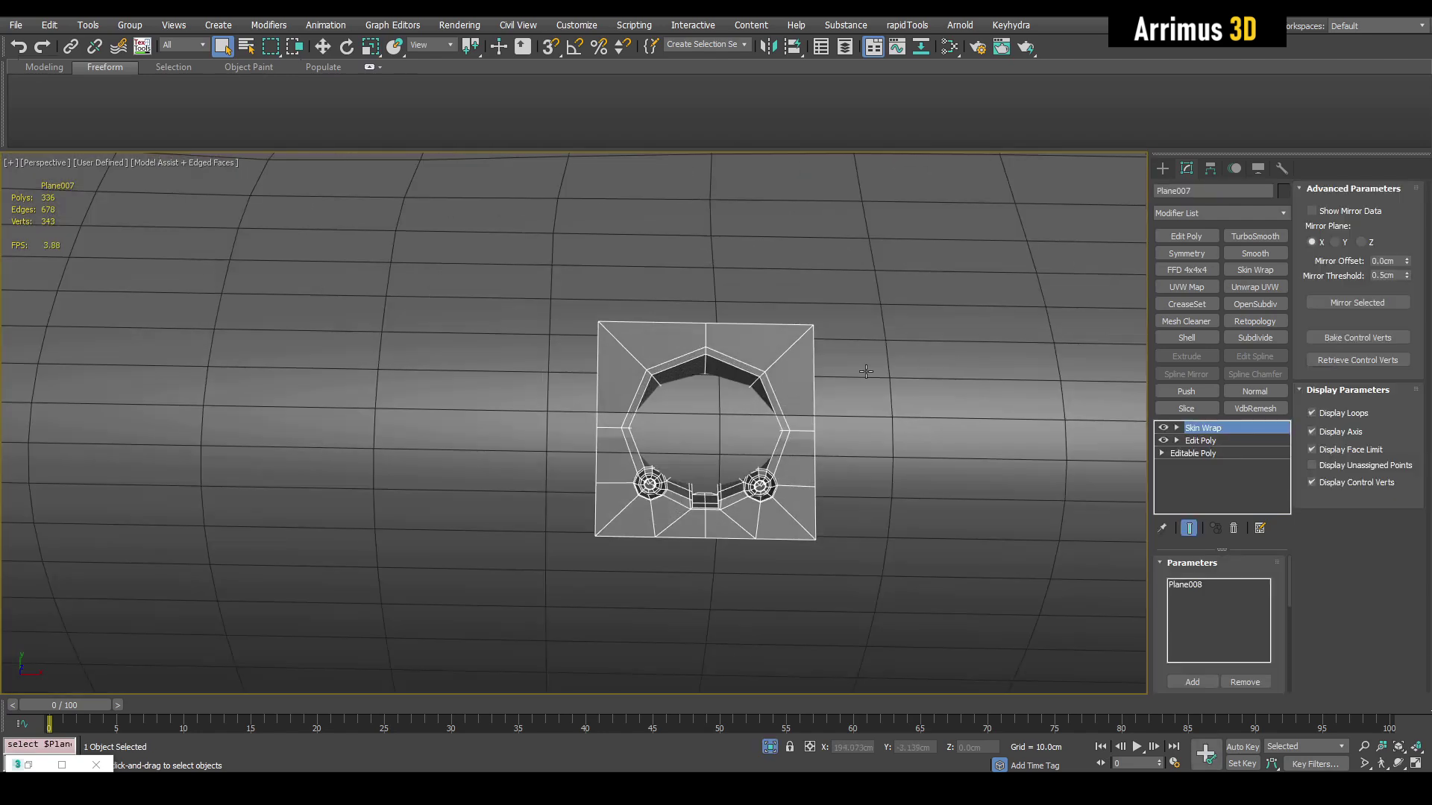
Step: Add a temporary Edit Poly to the panel, check its outer border's edge count, and delete the modifier
click(1185, 236)
key(3)
middle_drag(785, 369, 764, 377)
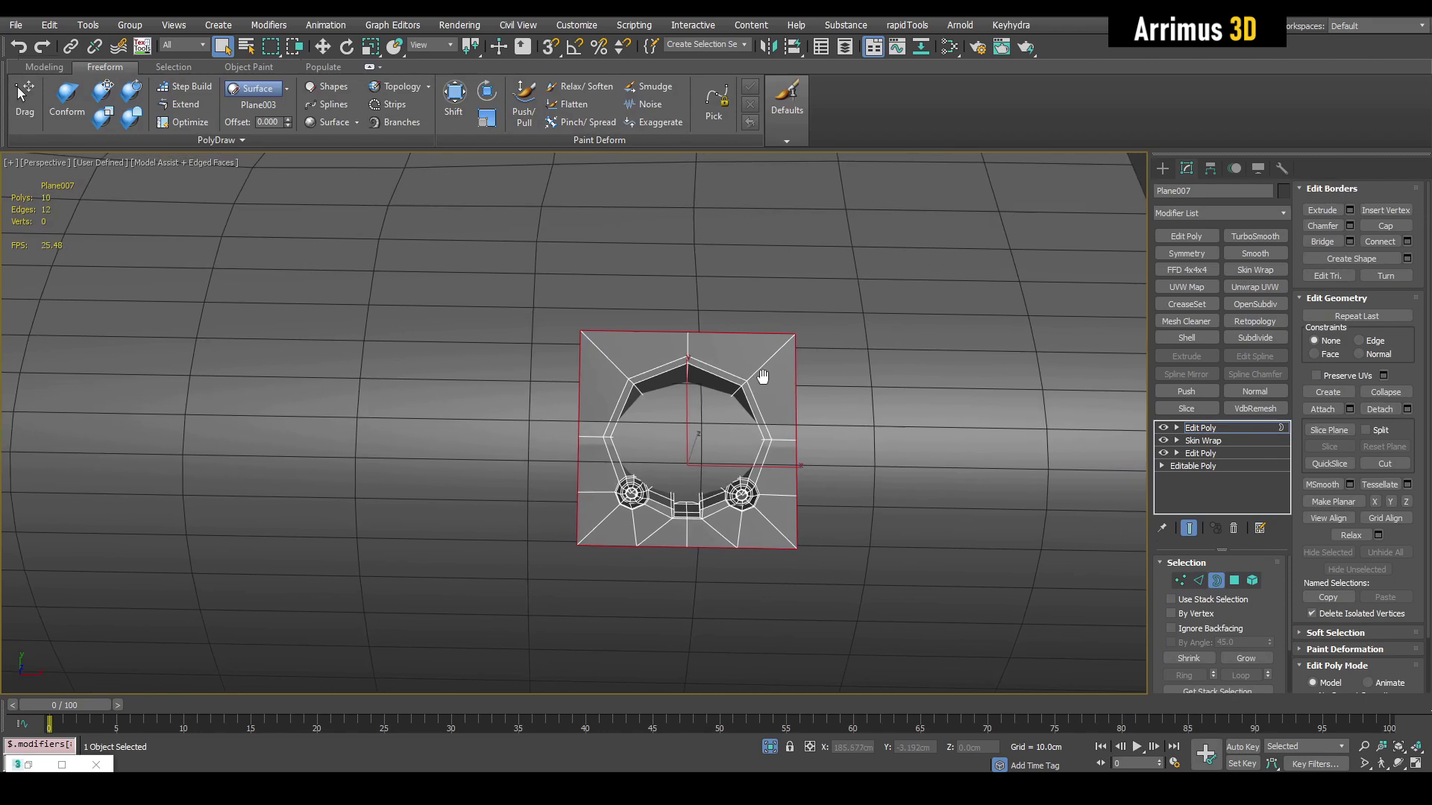
key(3)
right_click(1189, 429)
click(1203, 454)
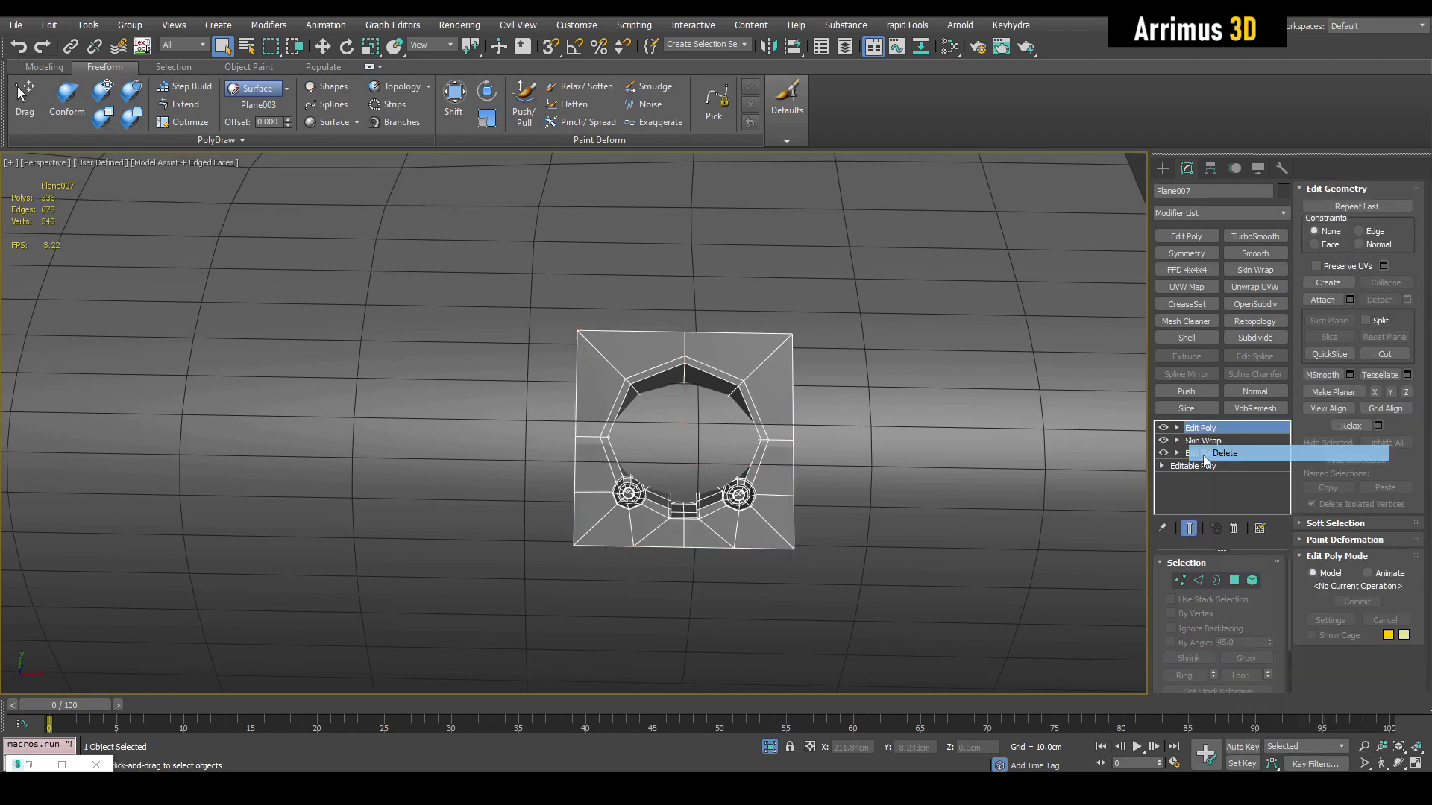
Step: Add an Edit Poly to the curved plane, select the 2-by-5 polygon block behind the panel, and check its perimeter edge count
click(848, 396)
middle_drag(821, 422, 833, 393)
key(alt+e)
key(4)
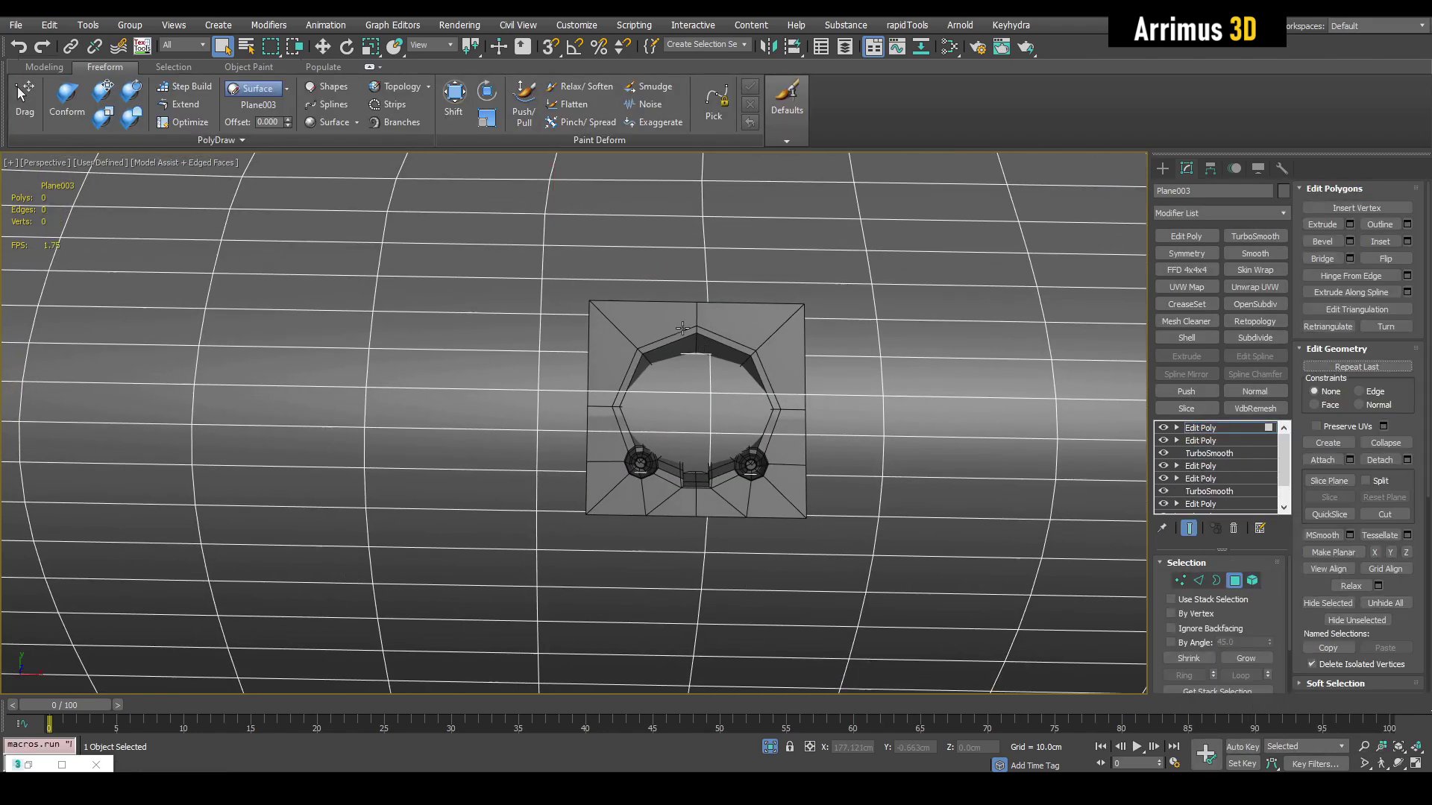
drag(753, 493, 754, 493)
middle_drag(783, 467, 835, 492)
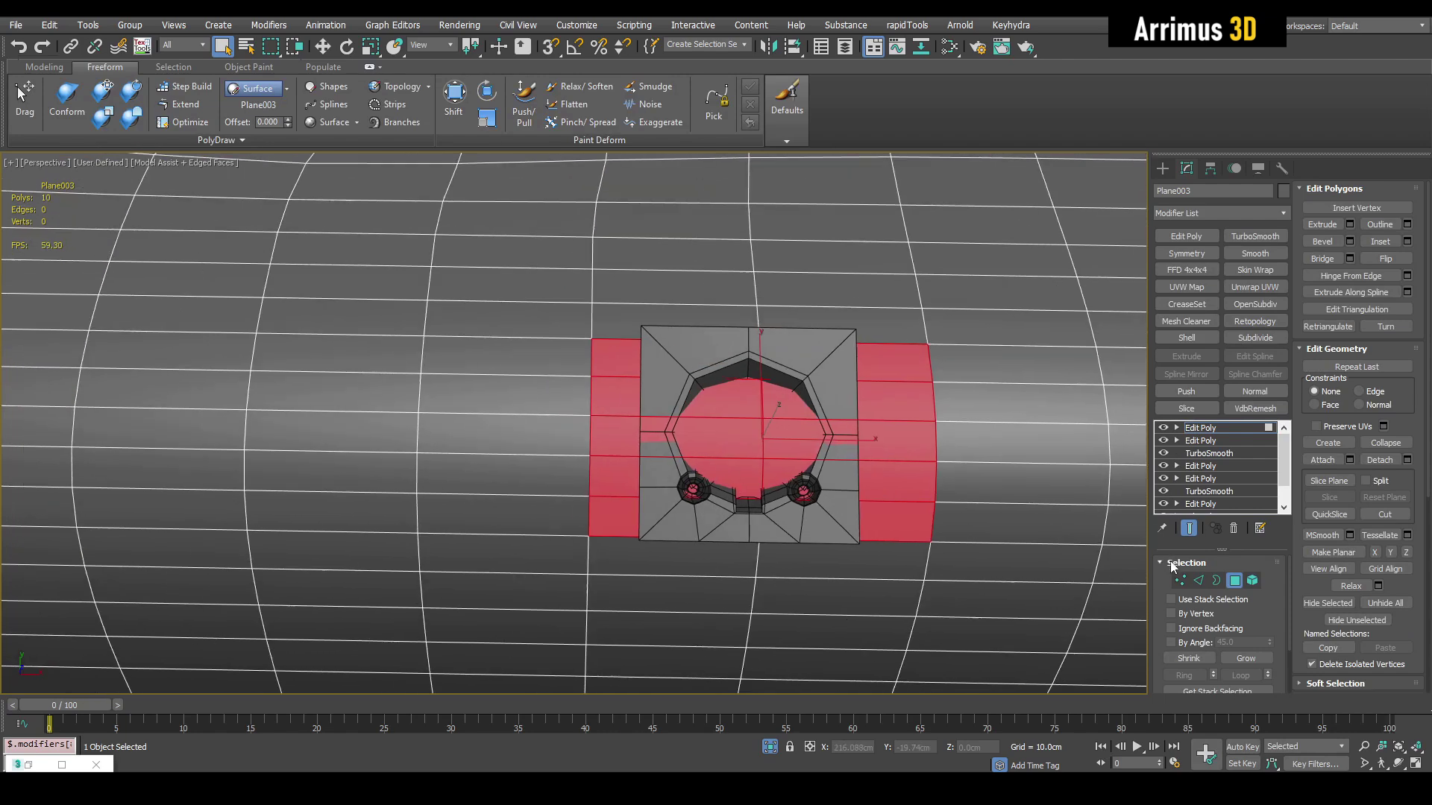
click(1202, 581)
middle_drag(932, 447, 659, 368)
Step: Extend the polygon selection behind the panel by one row to 12 polygons and check its perimeter edge count
key(4)
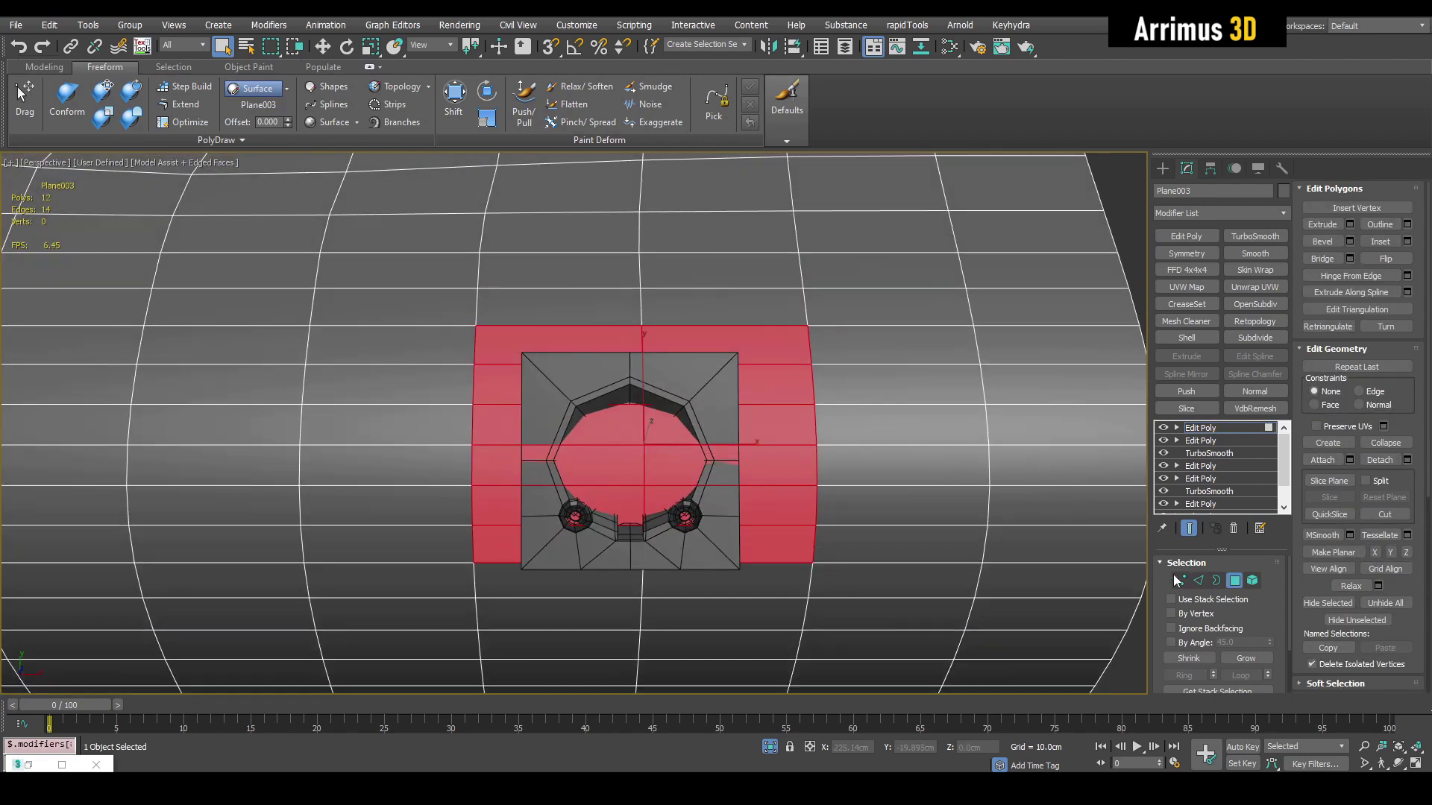
click(1201, 583)
mouse_move(833, 477)
middle_down()
mouse_move(824, 502)
mouse_move(835, 459)
middle_up()
Step: Select the panel and collapse its whole modifier stack to an Editable Poly
click(709, 387)
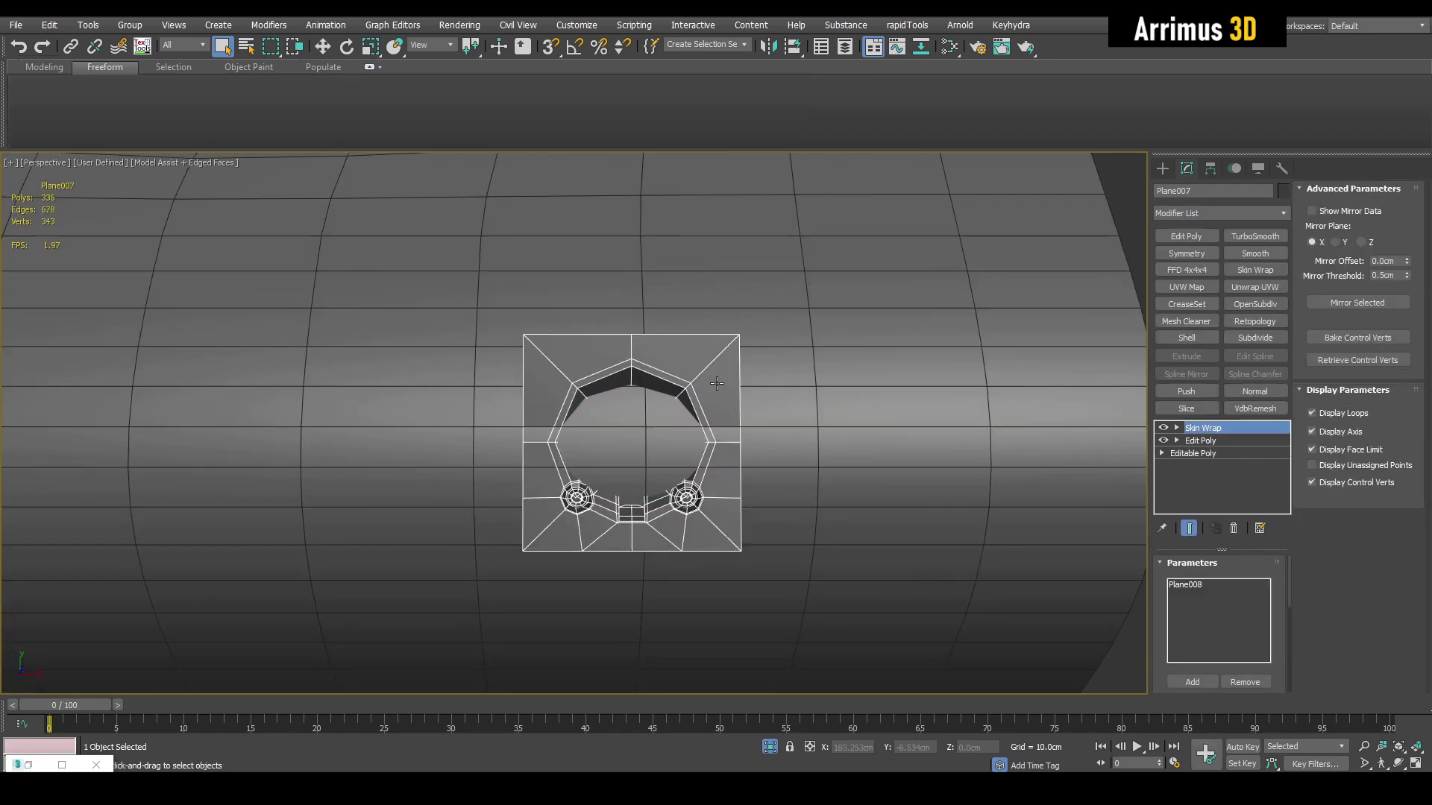
middle_drag(709, 387, 794, 383)
scroll(795, 383, up, 3)
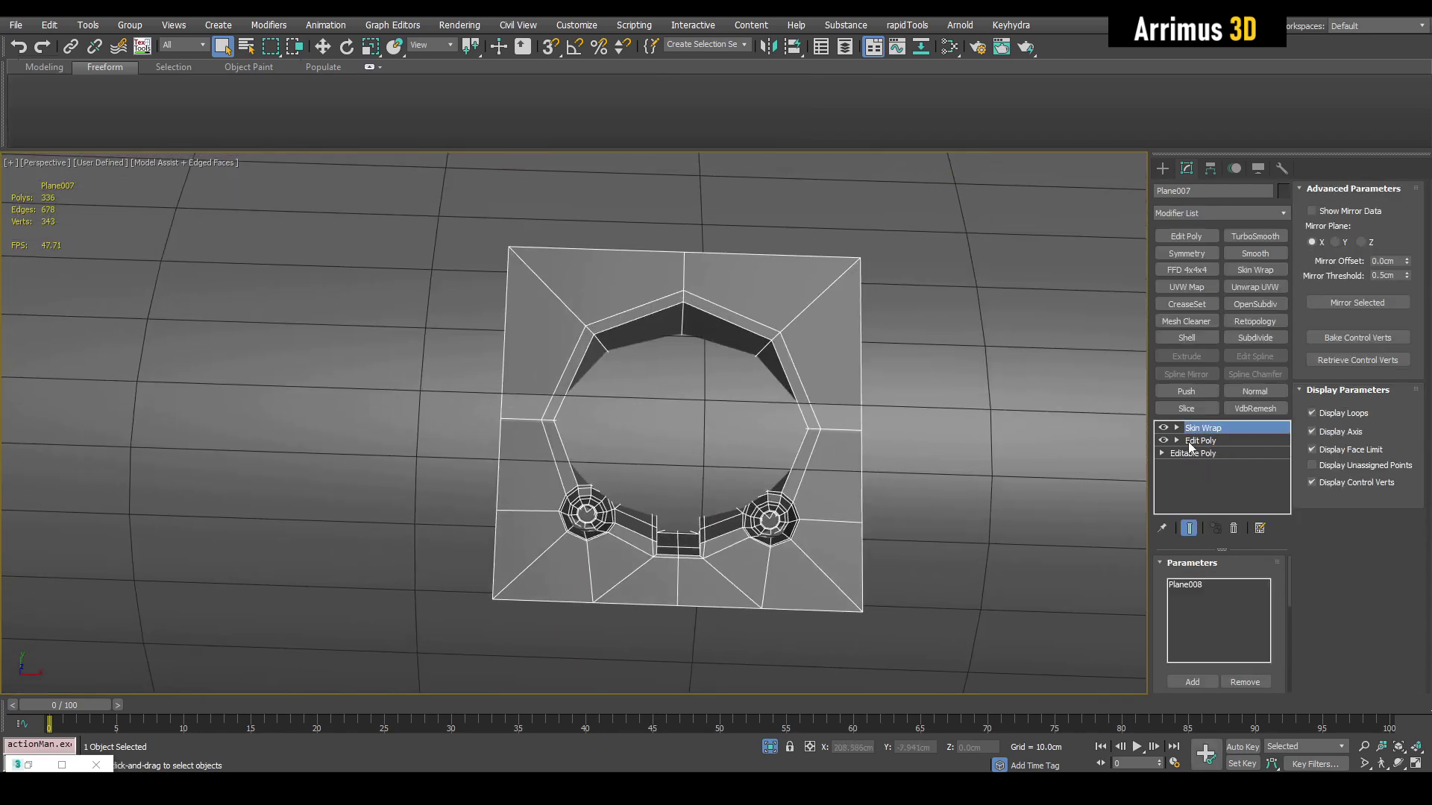
right_click(1197, 429)
click(1234, 563)
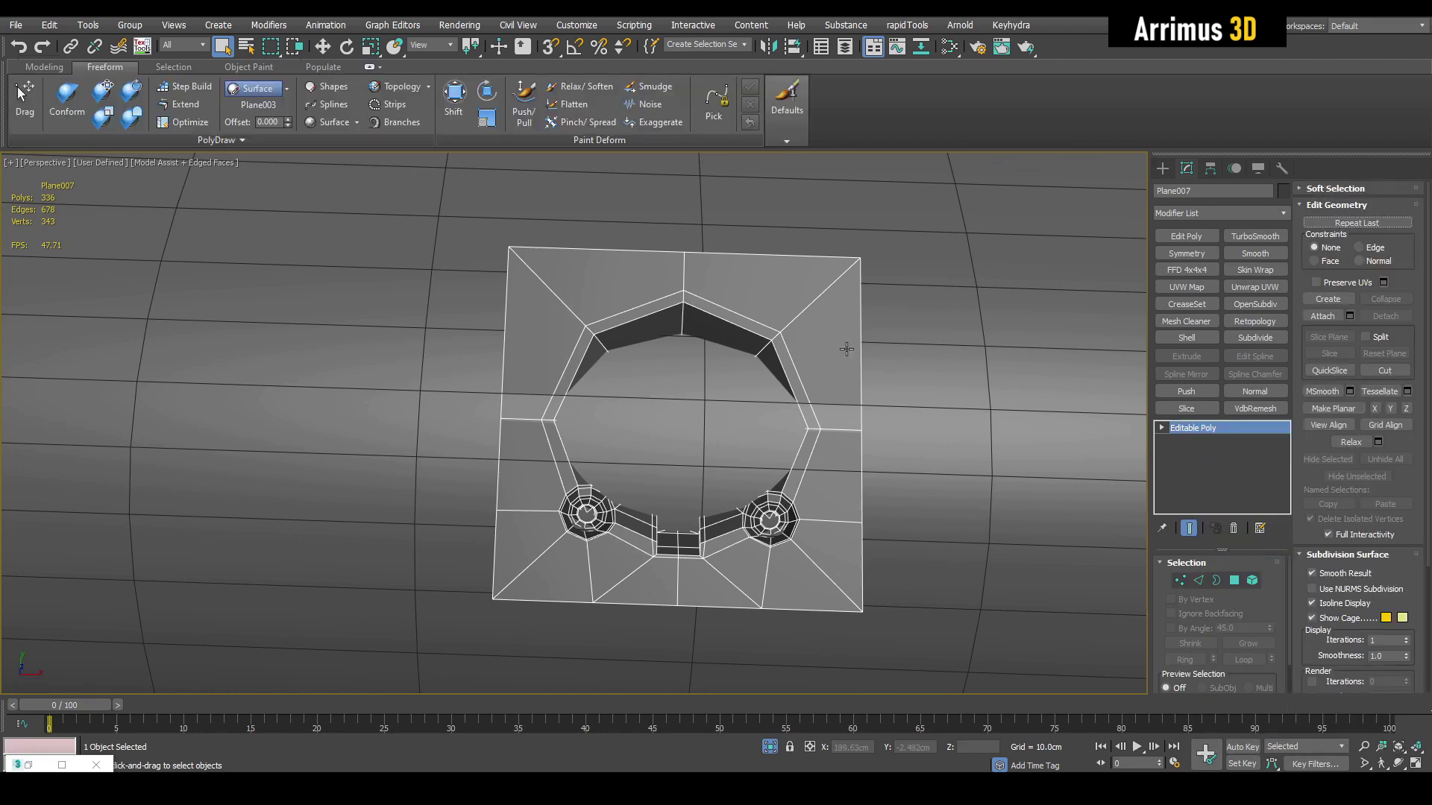
Step: Cut edges from the ring's two upper corners straight to the panel's outline, and remove the two upper diagonal edges
scroll(778, 331, up, 2)
key(1)
key(alt+c)
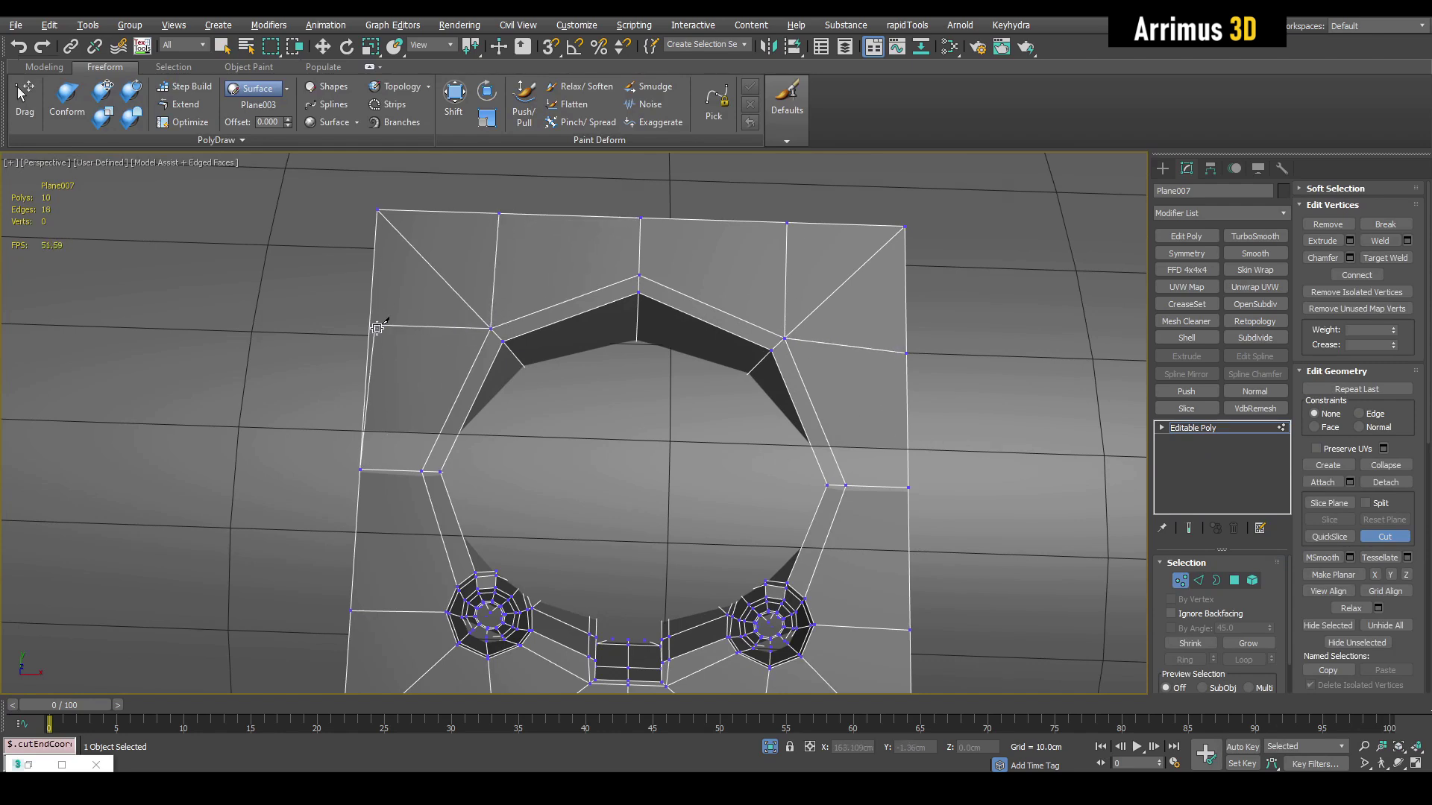
key(2)
click(439, 273)
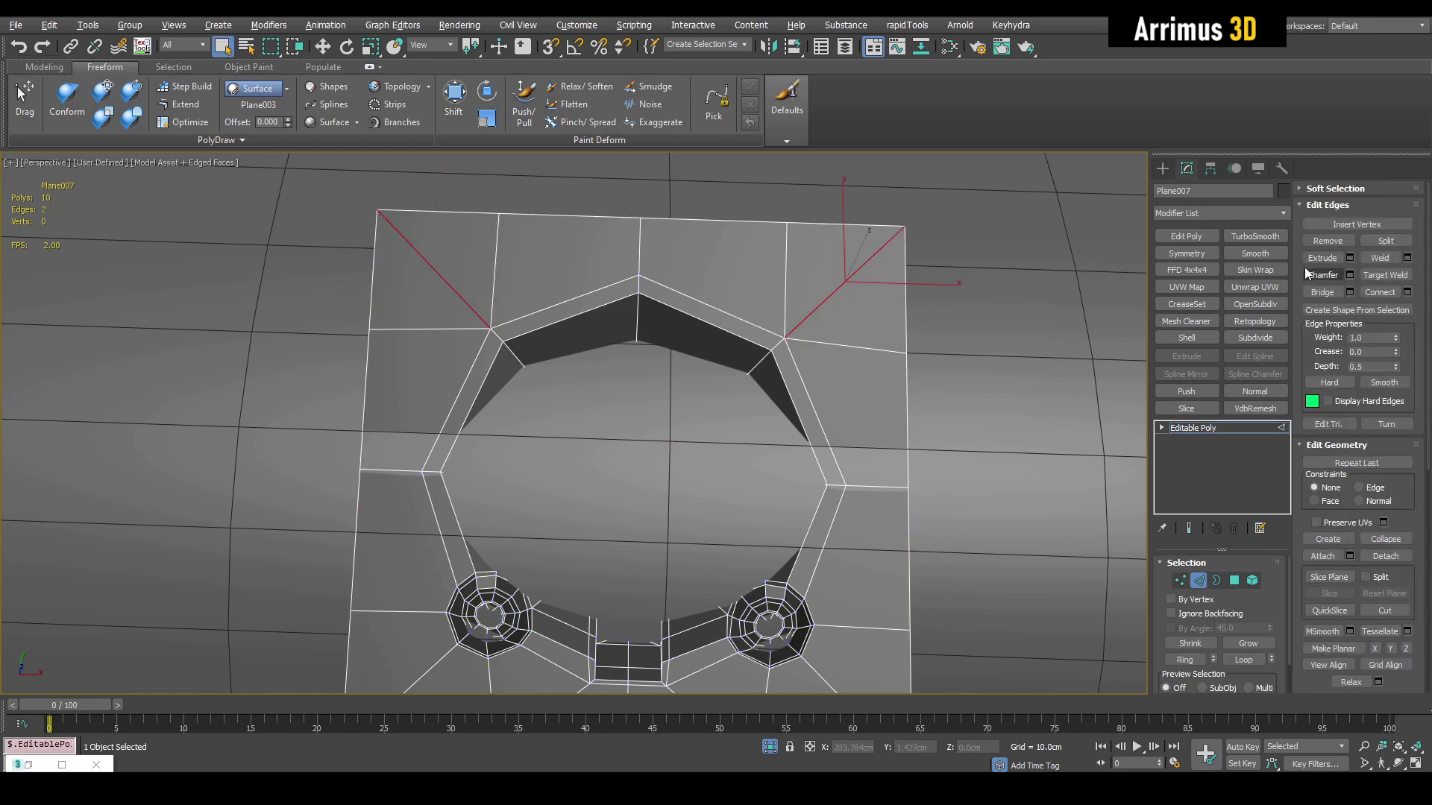
Step: Select the panel's outer border to check its new edge count, and leave Border level
key(3)
click(906, 294)
scroll(856, 320, down, 5)
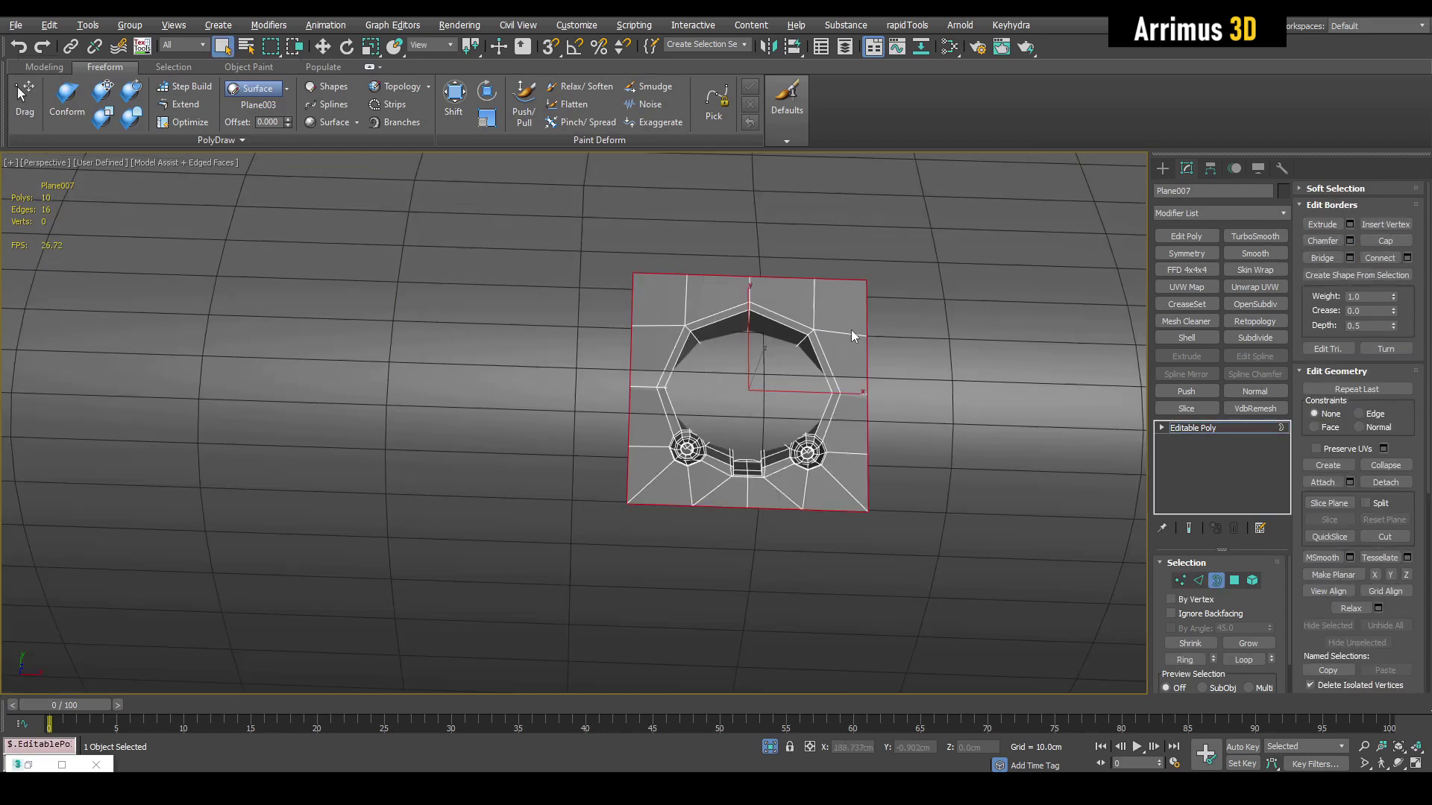
key(3)
Step: End isolation and add a Skin Wrap modifier to the panel with the dense control plane as its wrap object
middle_drag(861, 365, 859, 336)
key(alt+q)
scroll(830, 365, up, 3)
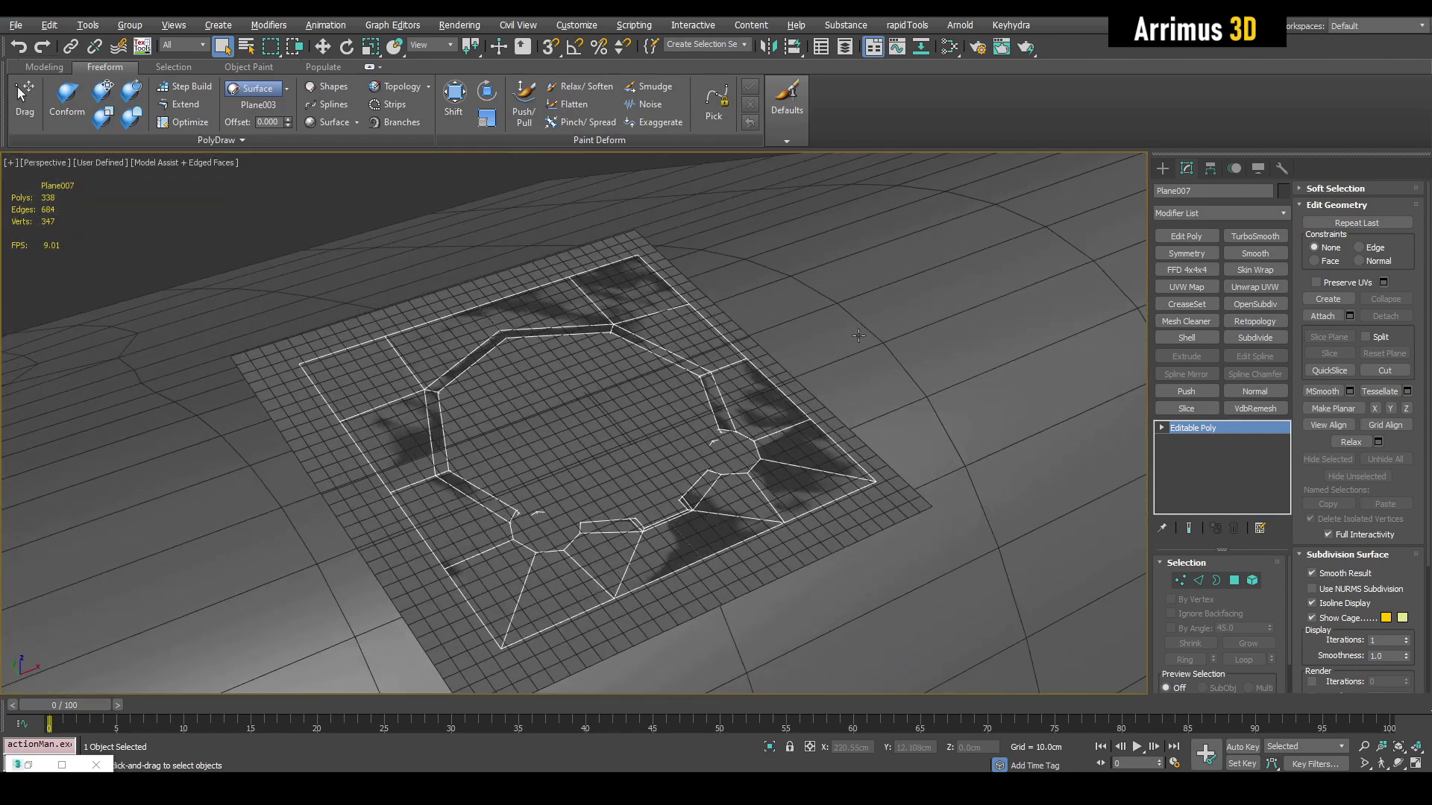
click(1255, 270)
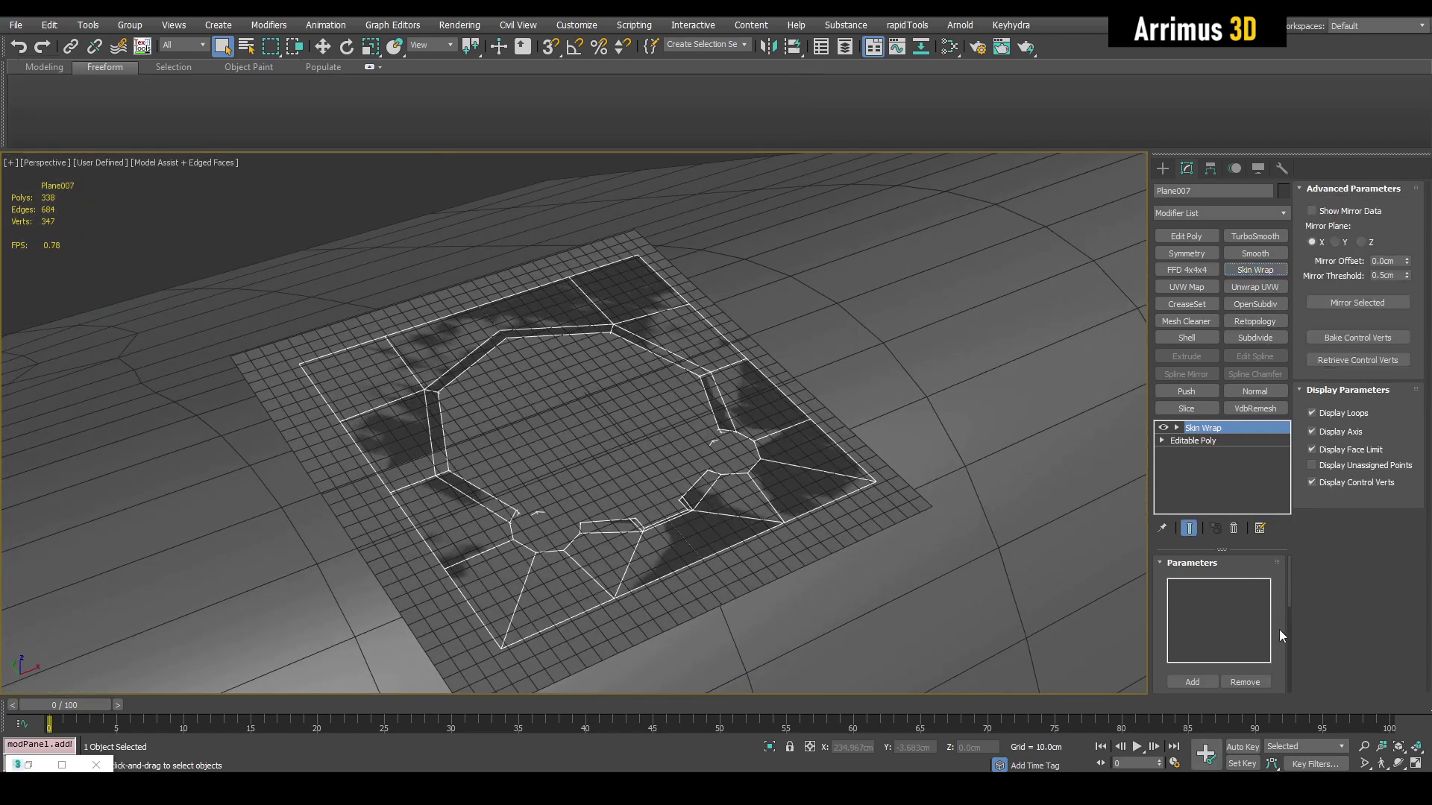
drag(1286, 594, 1287, 636)
scroll(1285, 649, up, 3)
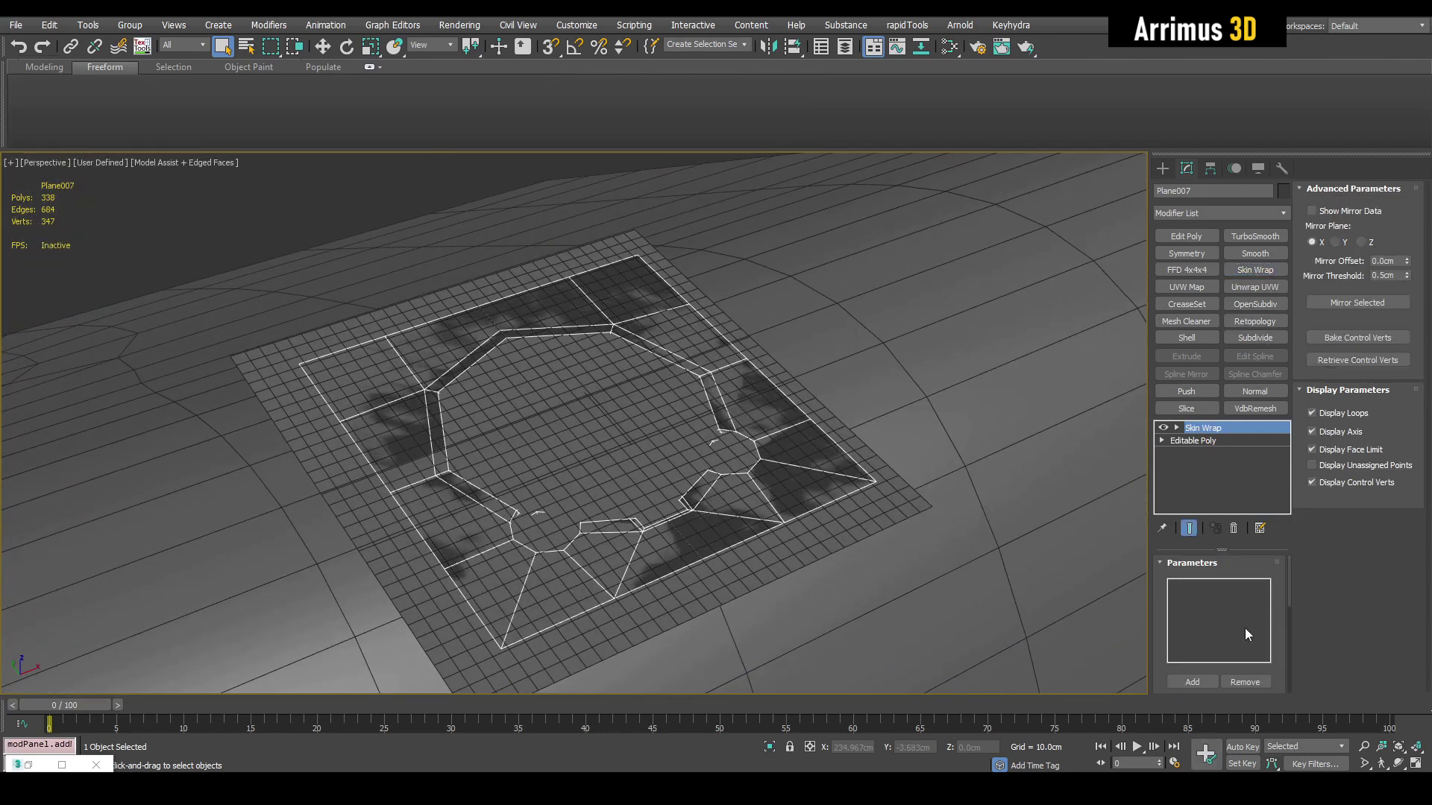
click(1196, 682)
key(w)
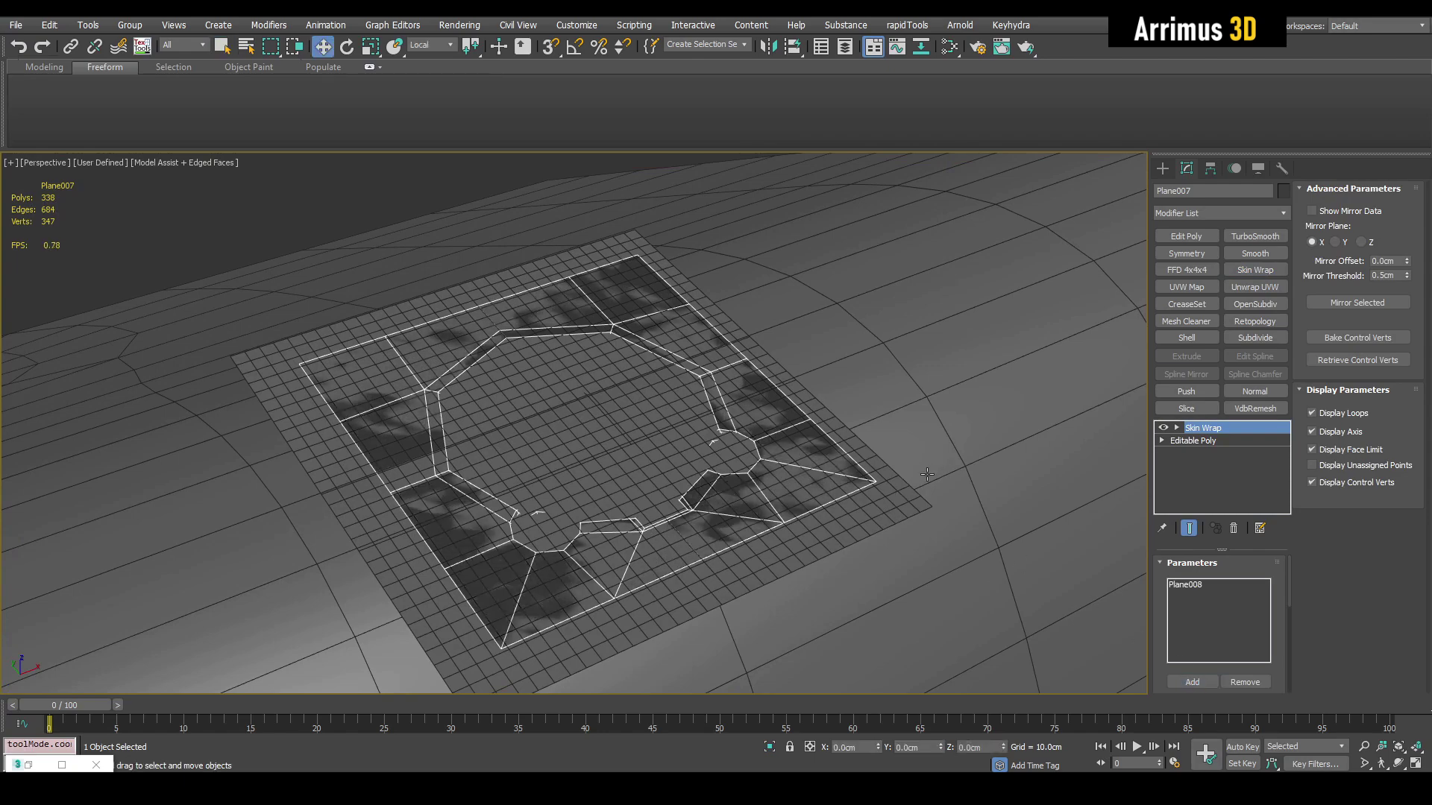
Step: Select the dense control plane, add an Edit Poly above its TurboSmooth, and enter Vertex level
key(q)
click(914, 489)
alt+middle_drag(916, 486, 849, 473)
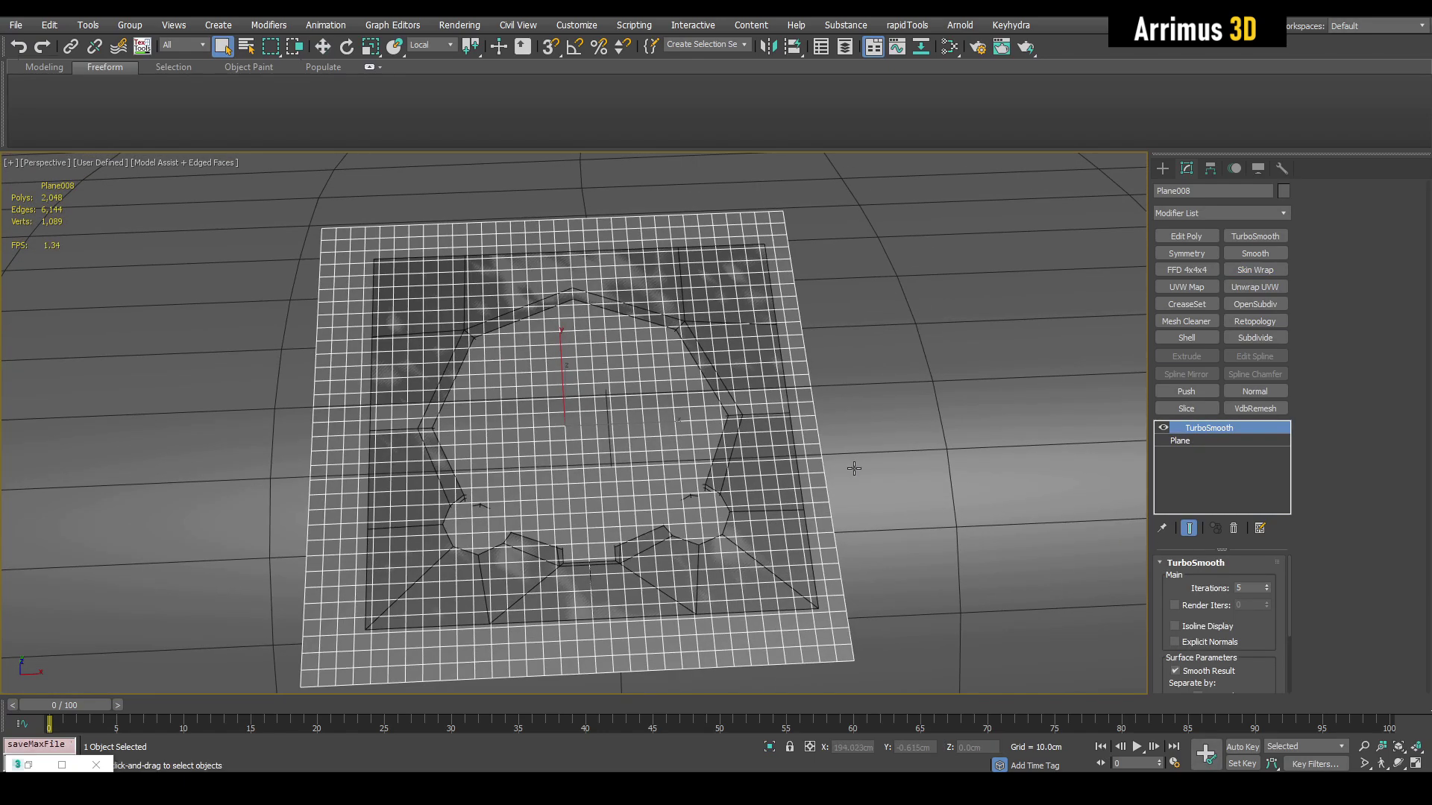
scroll(854, 468, down, 3)
key(ctrl+e)
key(1)
alt+middle_drag(883, 410, 857, 429)
scroll(856, 430, down, 3)
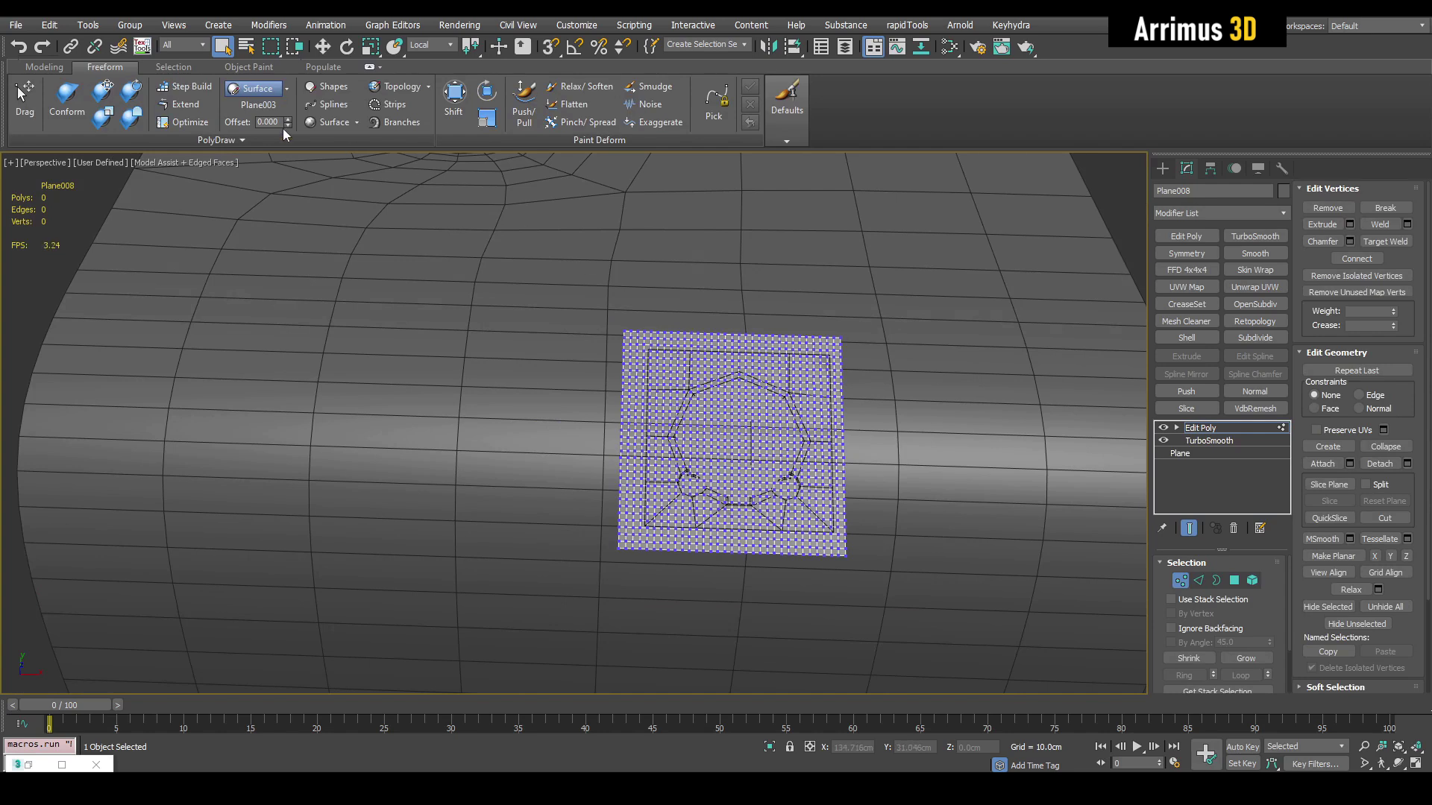
Step: Set PolyDraw to Draw On: Surface with the curved plane as the target surface, and activate the Conform brush
click(352, 183)
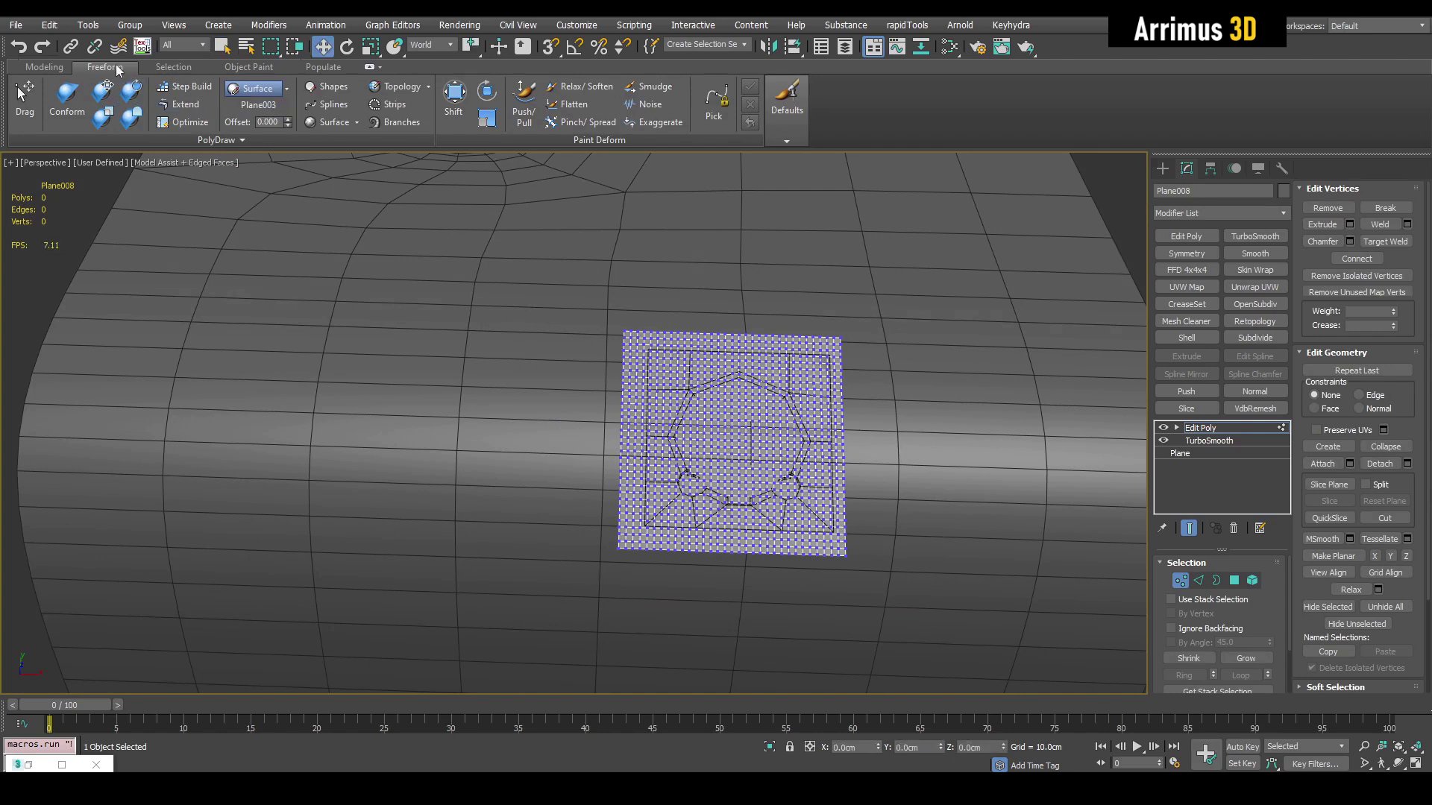
click(287, 90)
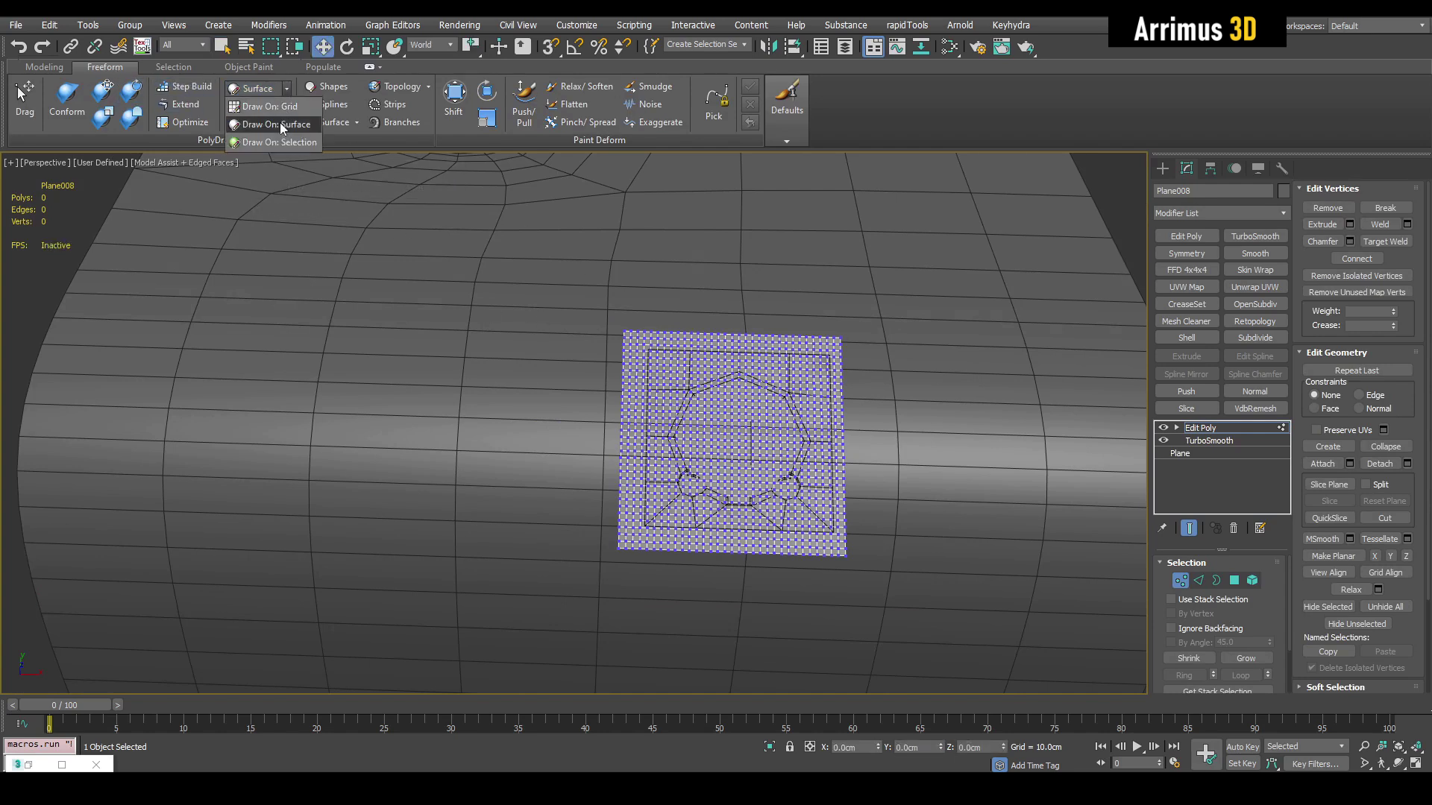
click(279, 122)
click(588, 279)
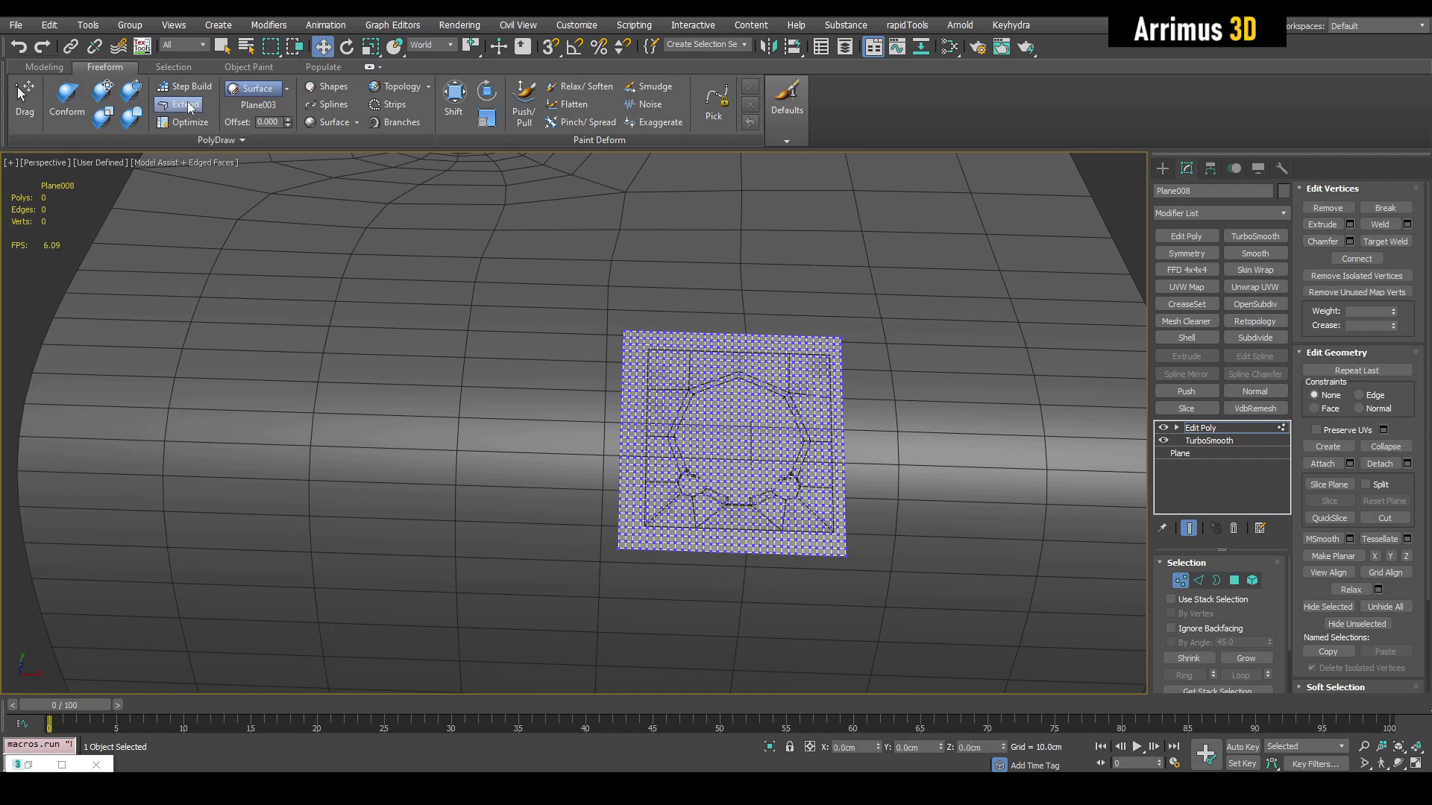
click(67, 94)
scroll(604, 358, down, 6)
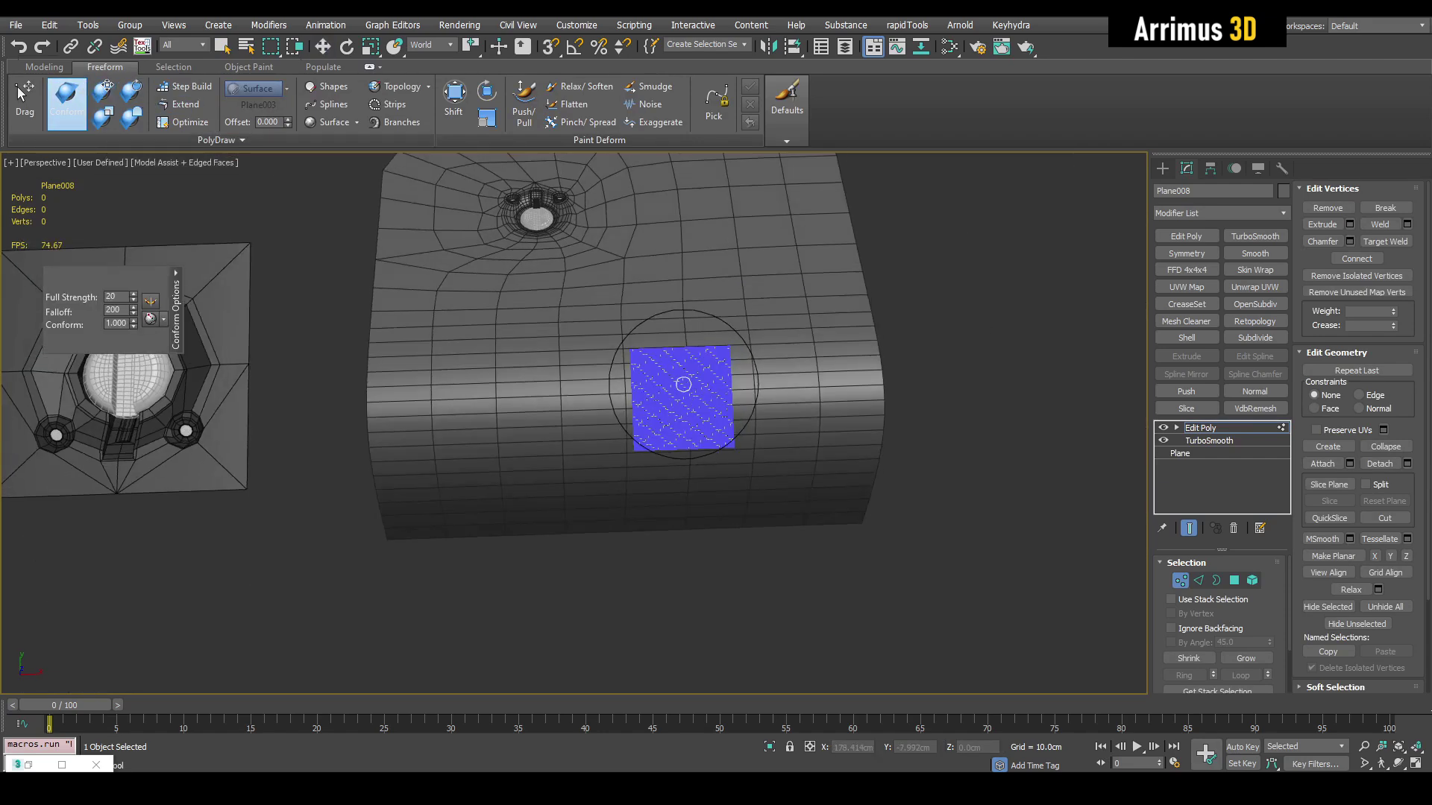
Step: Conform the dense control plane's vertices onto the curved plane's surface, and leave Vertex level
scroll(687, 415, down, 4)
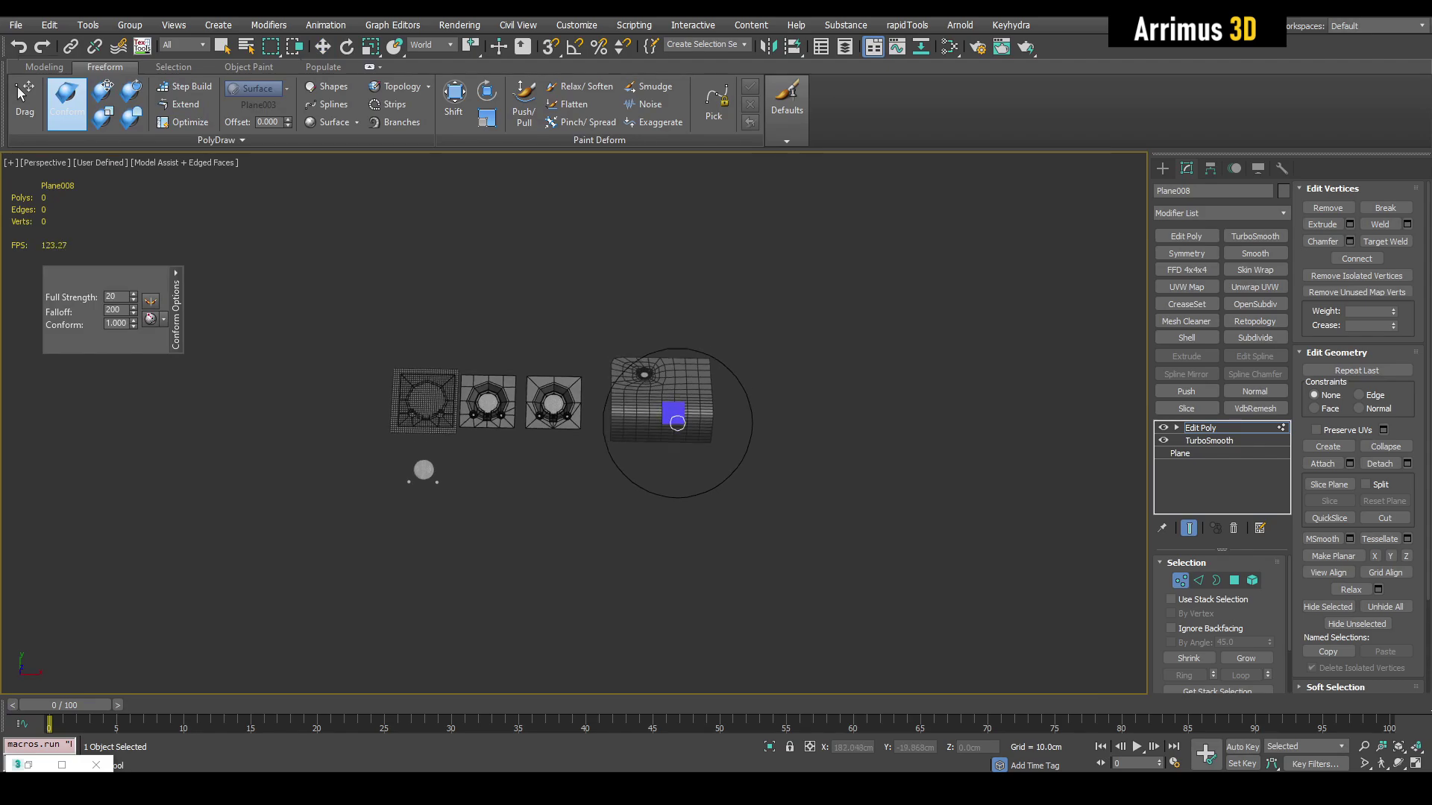
key(w)
scroll(672, 419, up, 10)
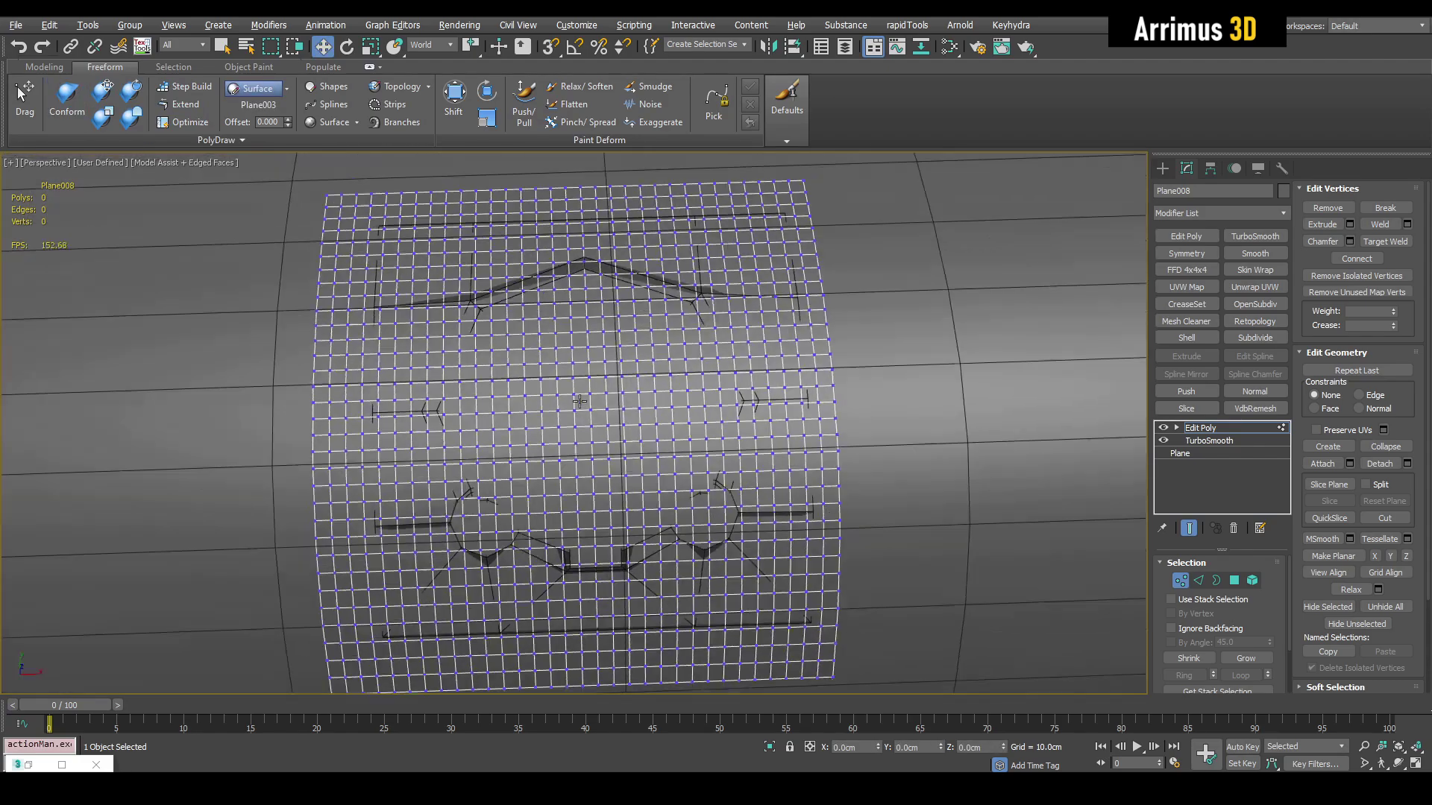
alt+middle_drag(579, 401, 676, 360)
key(1)
scroll(676, 360, down, 4)
key(q)
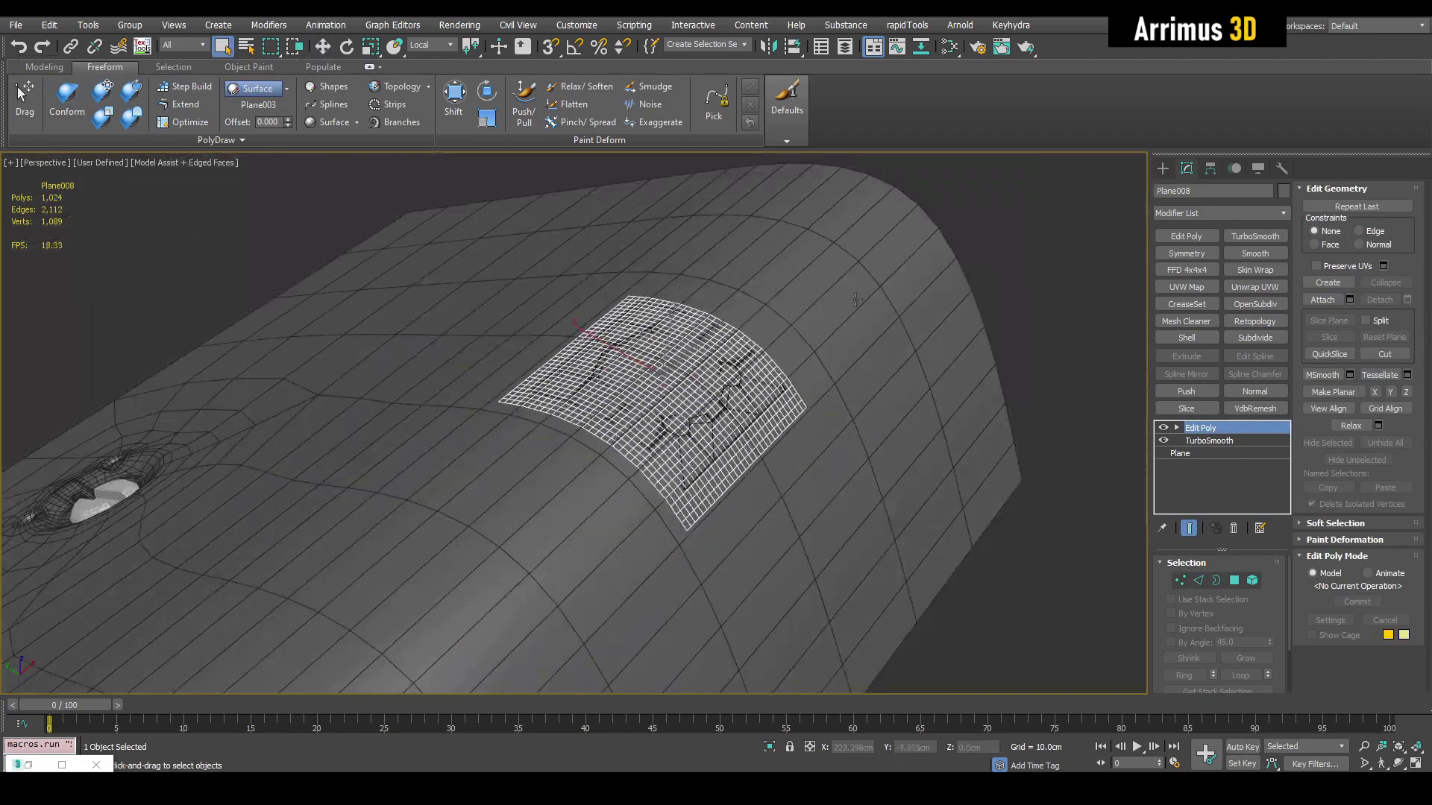
Step: Hide the dense control plane and collapse the panel's Skin Wrap modifier into its Editable Poly
scroll(759, 415, up, 4)
right_click(743, 380)
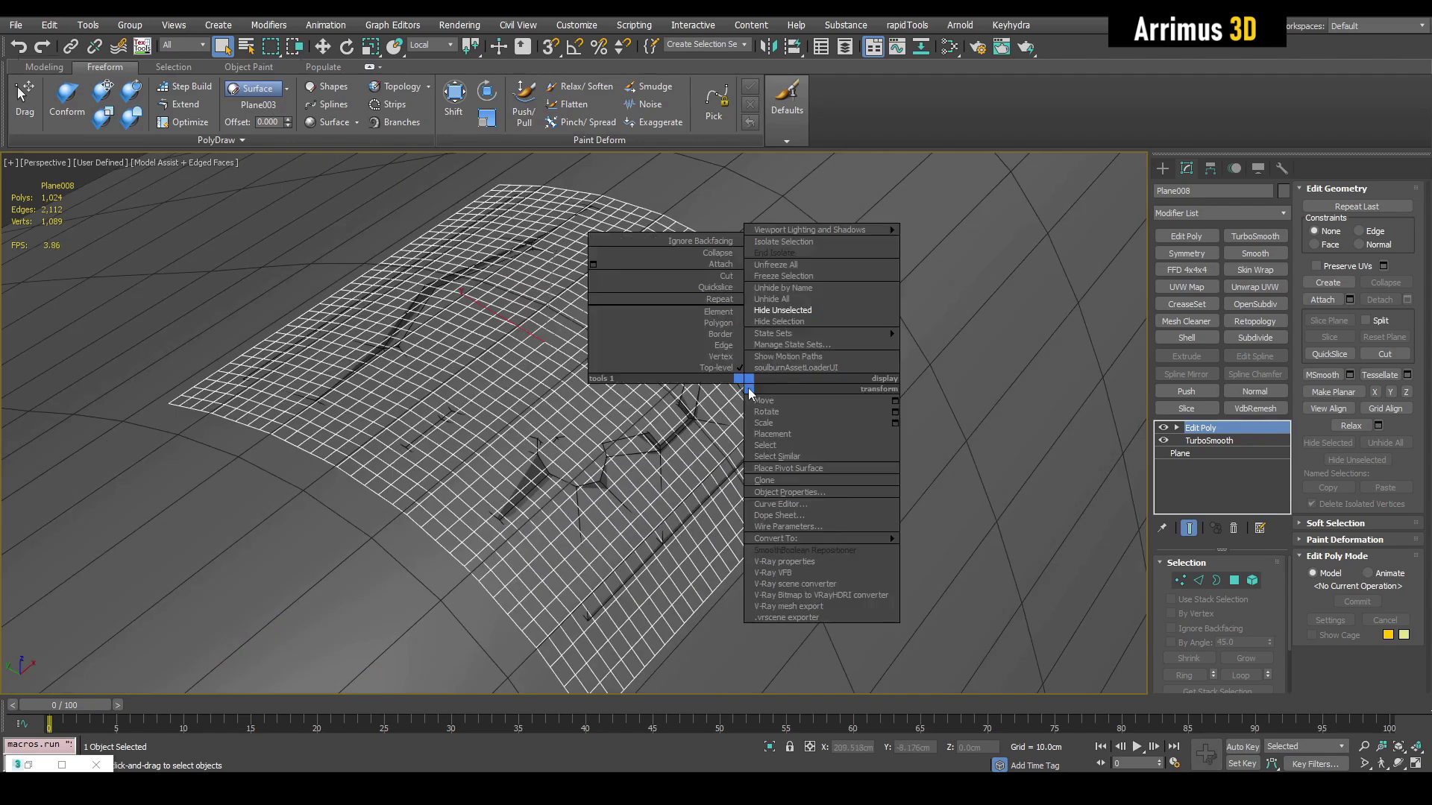
click(779, 322)
click(723, 322)
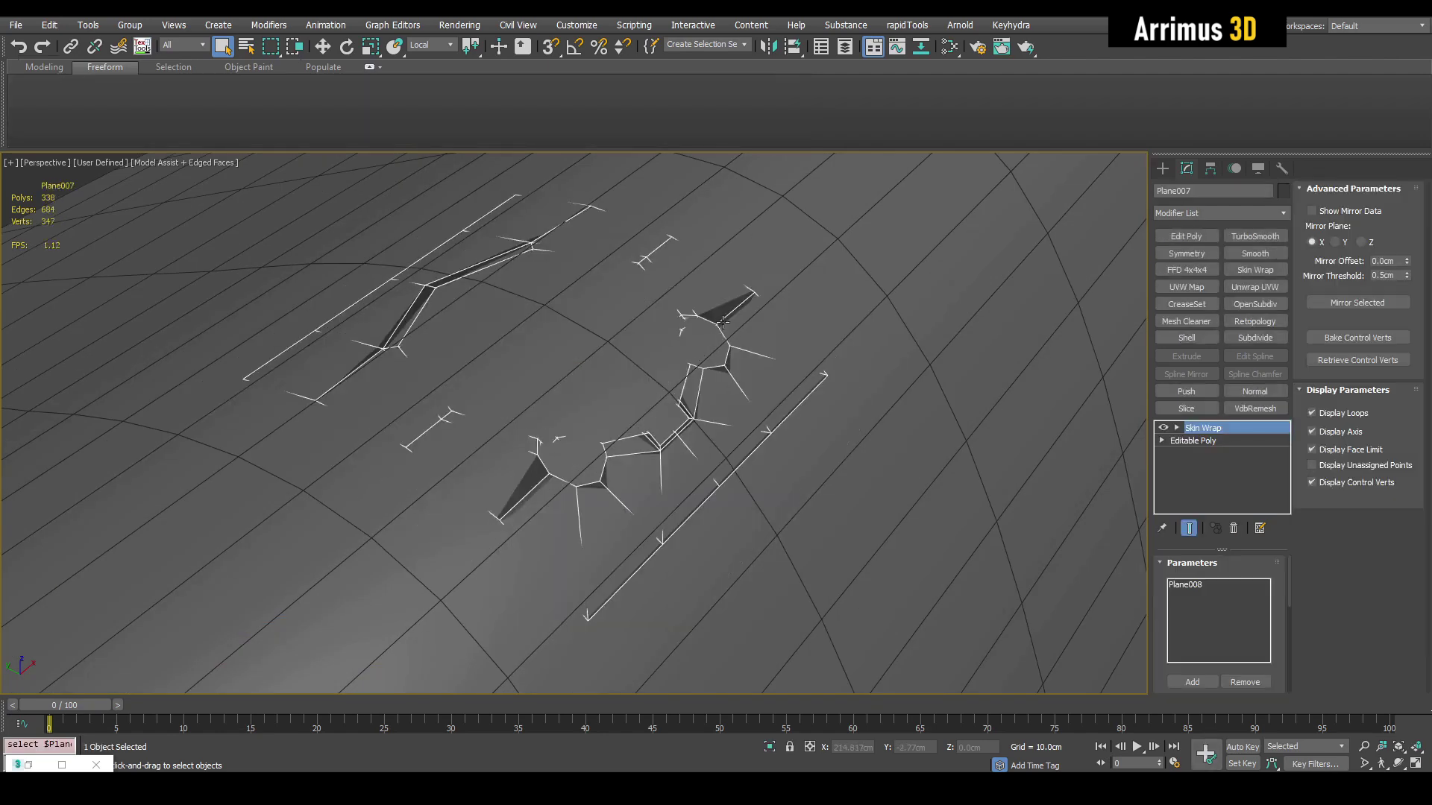
right_click(1191, 433)
click(1249, 562)
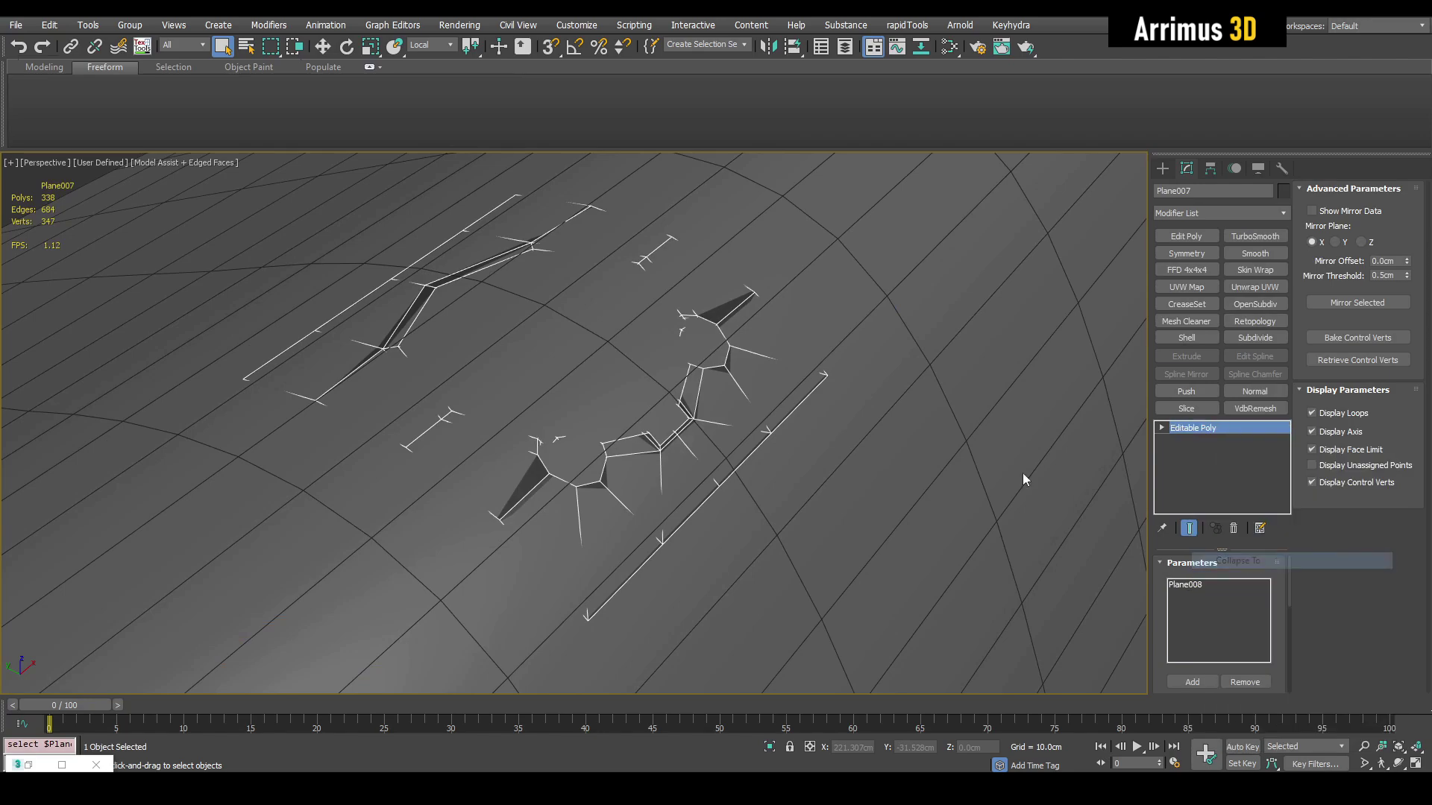
Step: Select the curved plane, enter Polygon level and select the block of polygons lying behind the panel
alt+middle_drag(895, 415, 709, 376)
key(alt+q)
drag(709, 377, 728, 339)
alt+middle_drag(729, 338, 746, 378)
click(885, 396)
key(4)
key(w)
alt+middle_drag(932, 428, 931, 415)
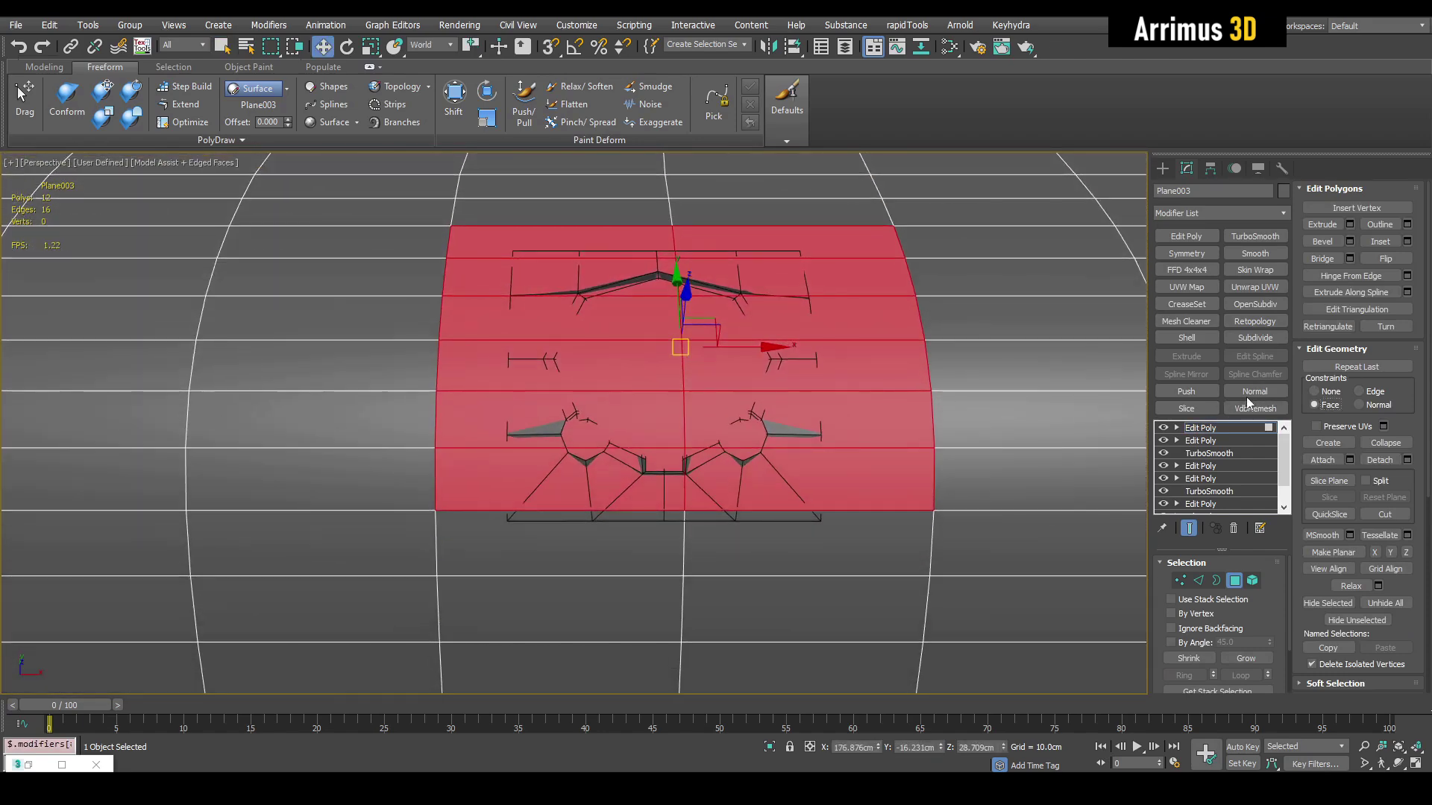
Step: Shift the selected polygon block along the surface with the Face constraint to centre it around the panel, and scale it slightly
alt+middle_drag(688, 359, 674, 385)
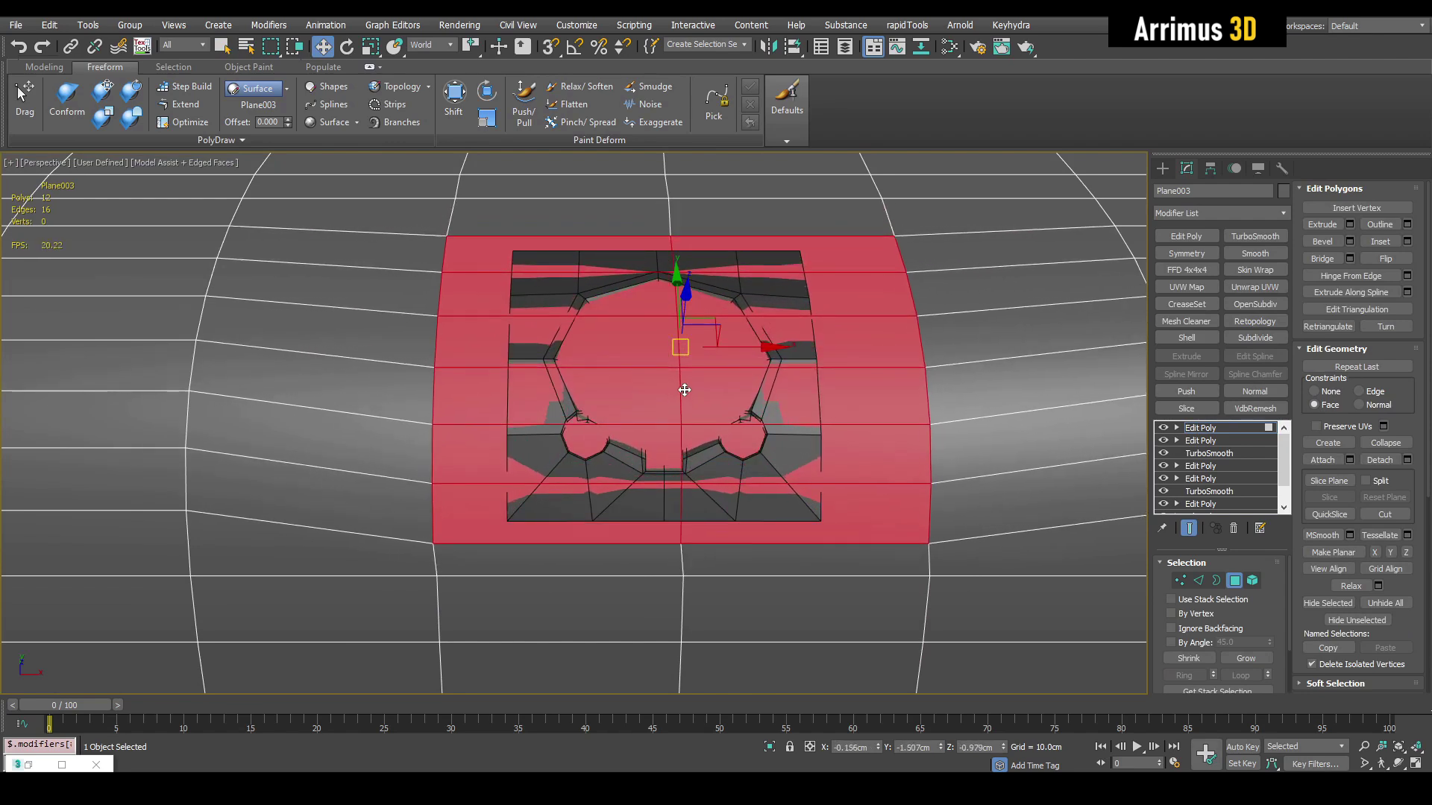
key(r)
drag(776, 377, 770, 378)
Step: Move the vertex columns on both sides of the panel inward with the Edge constraint so they frame it more tightly
key(1)
drag(880, 221, 968, 474)
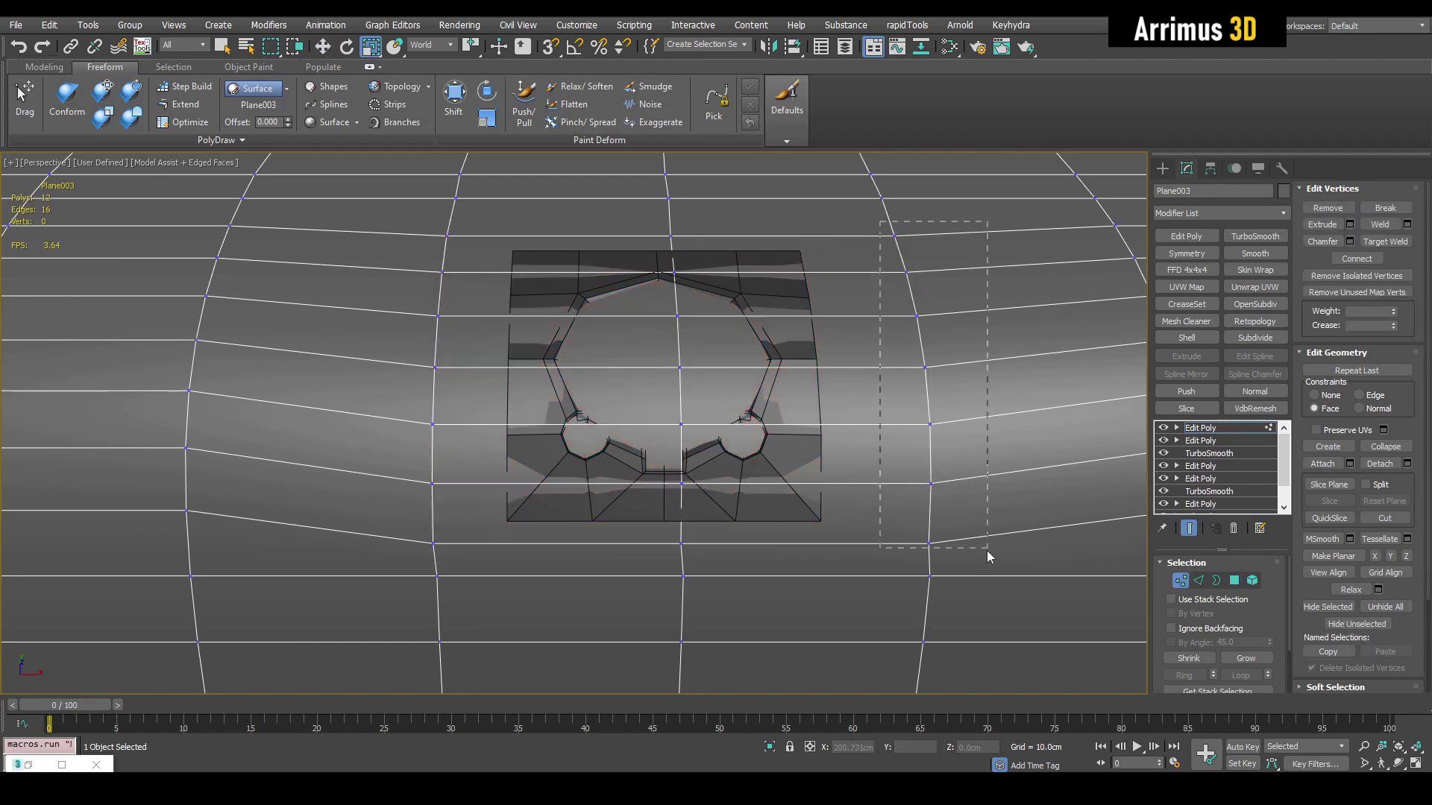
drag(986, 550, 987, 551)
key(w)
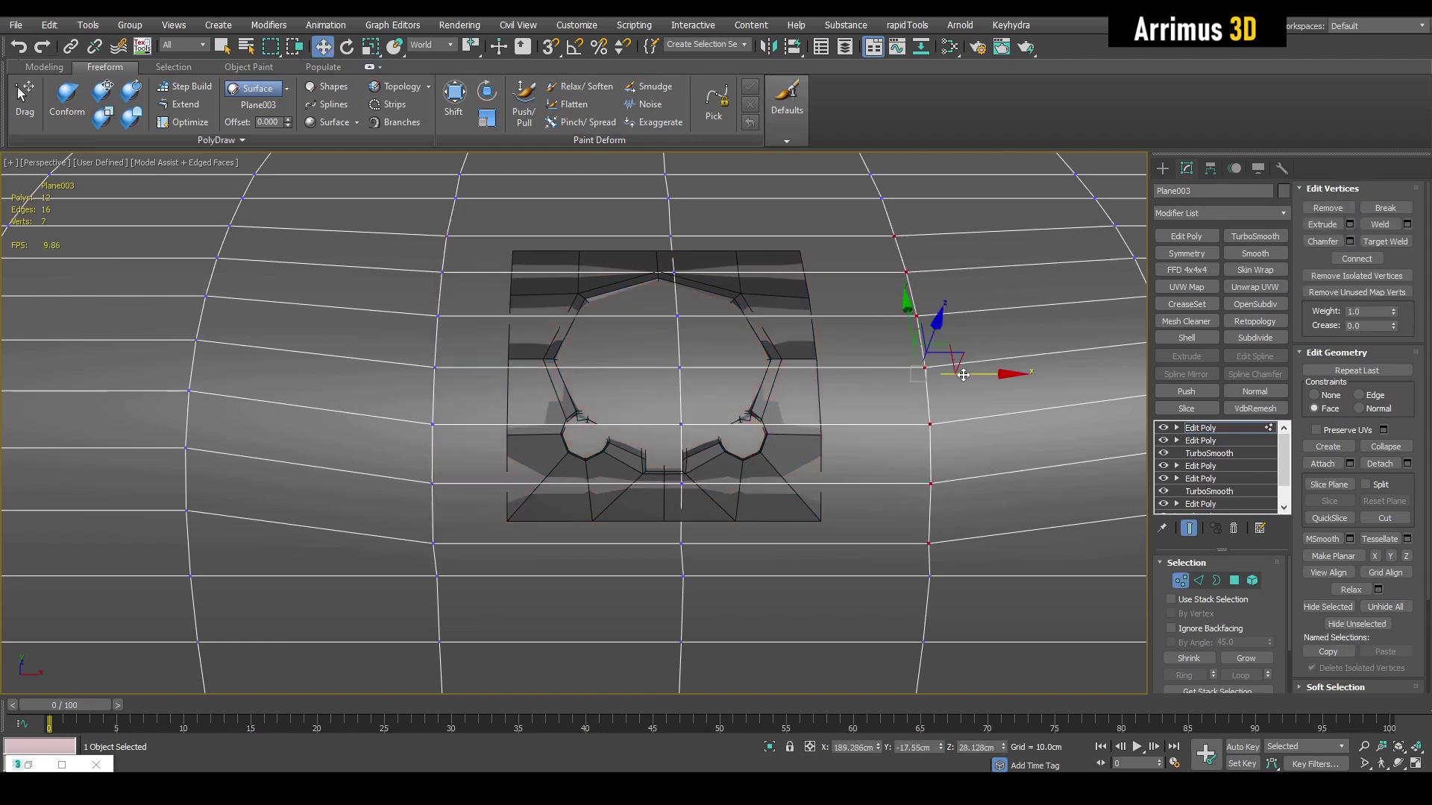
key(shift+x)
drag(971, 377, 909, 375)
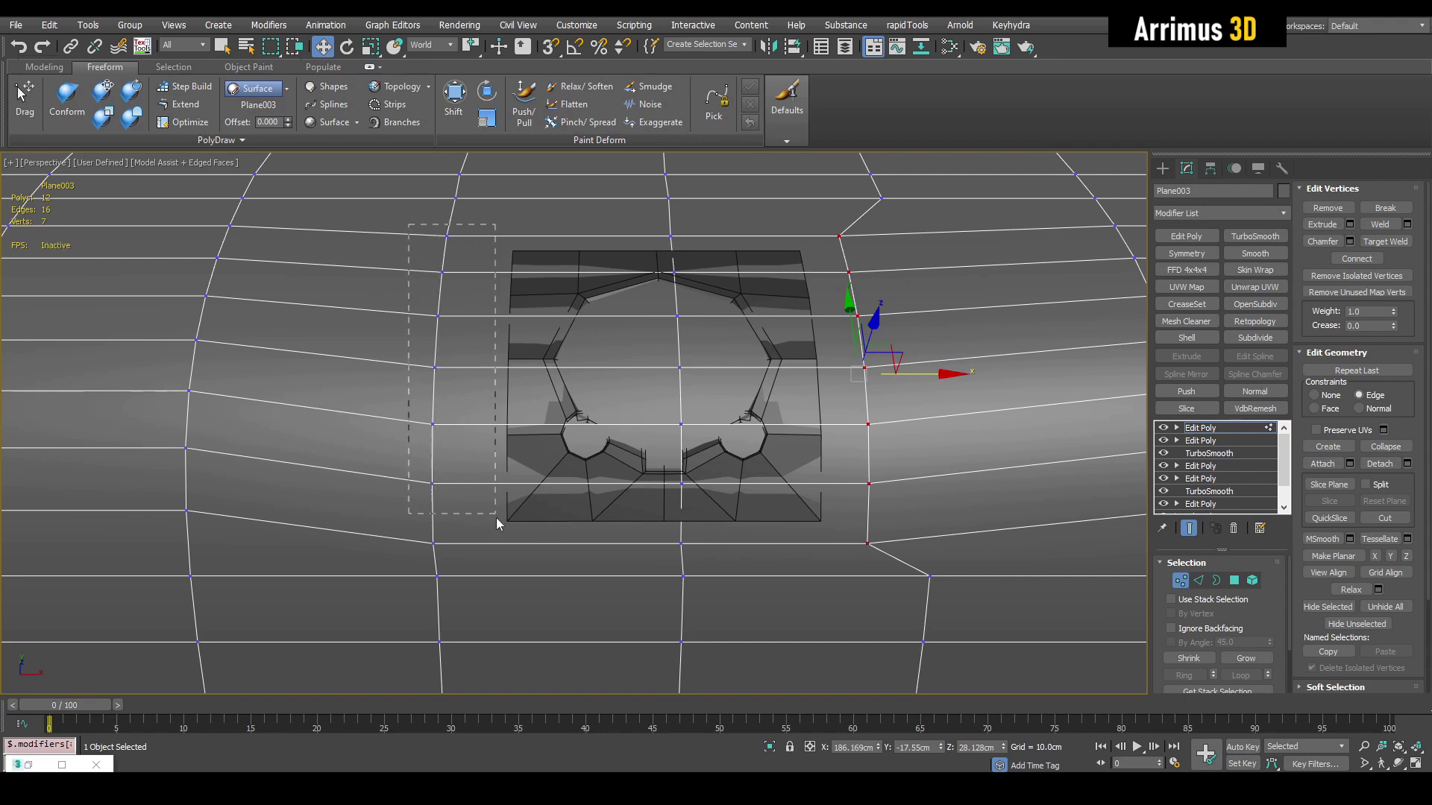
drag(509, 375, 530, 375)
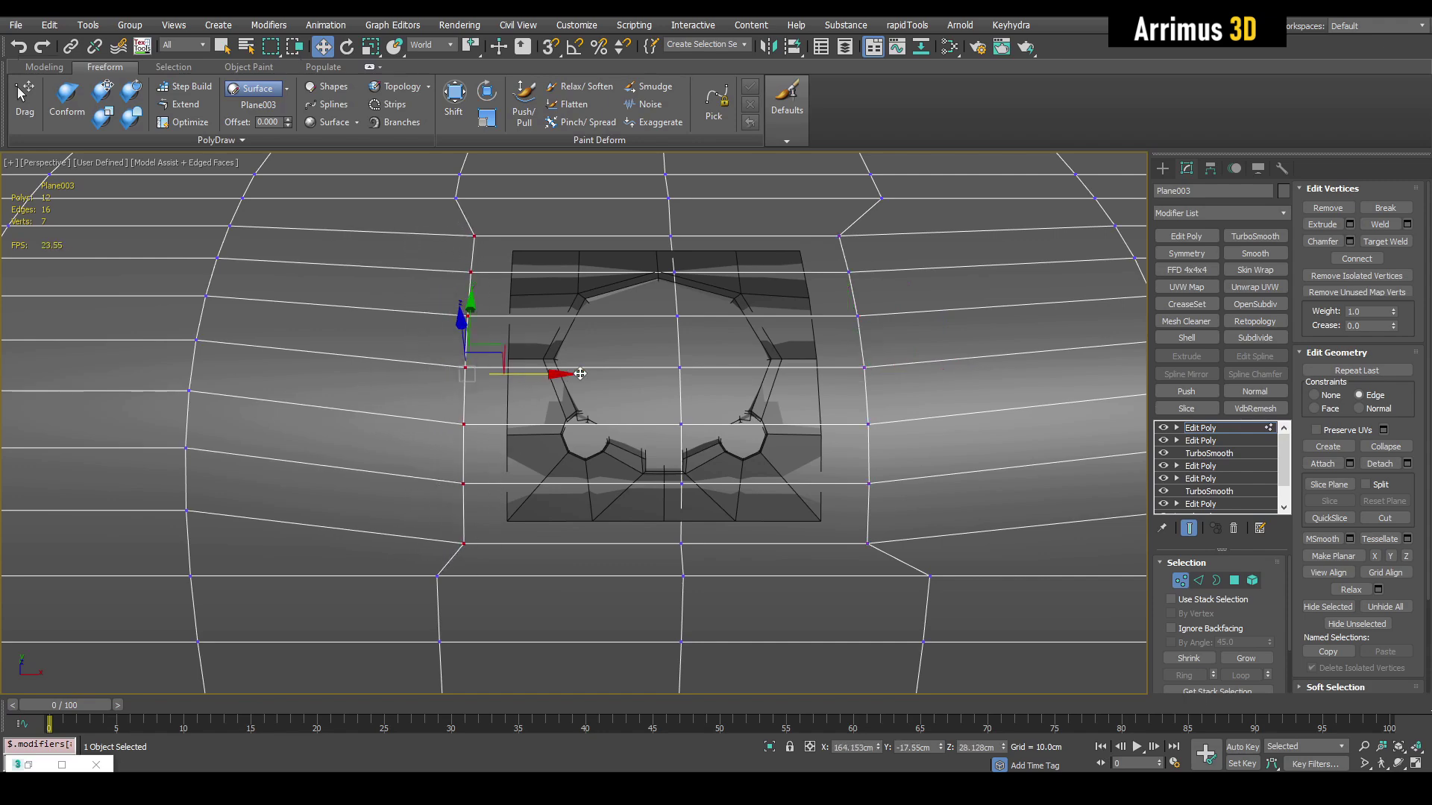
key(q)
Step: Select the horizontal edge loop running behind the panel, and add another Edit Poly to the curved plane
scroll(807, 371, down, 5)
scroll(830, 346, up, 4)
middle_drag(585, 414, 792, 367)
key(2)
scroll(501, 354, down, 4)
key(4)
key(4)
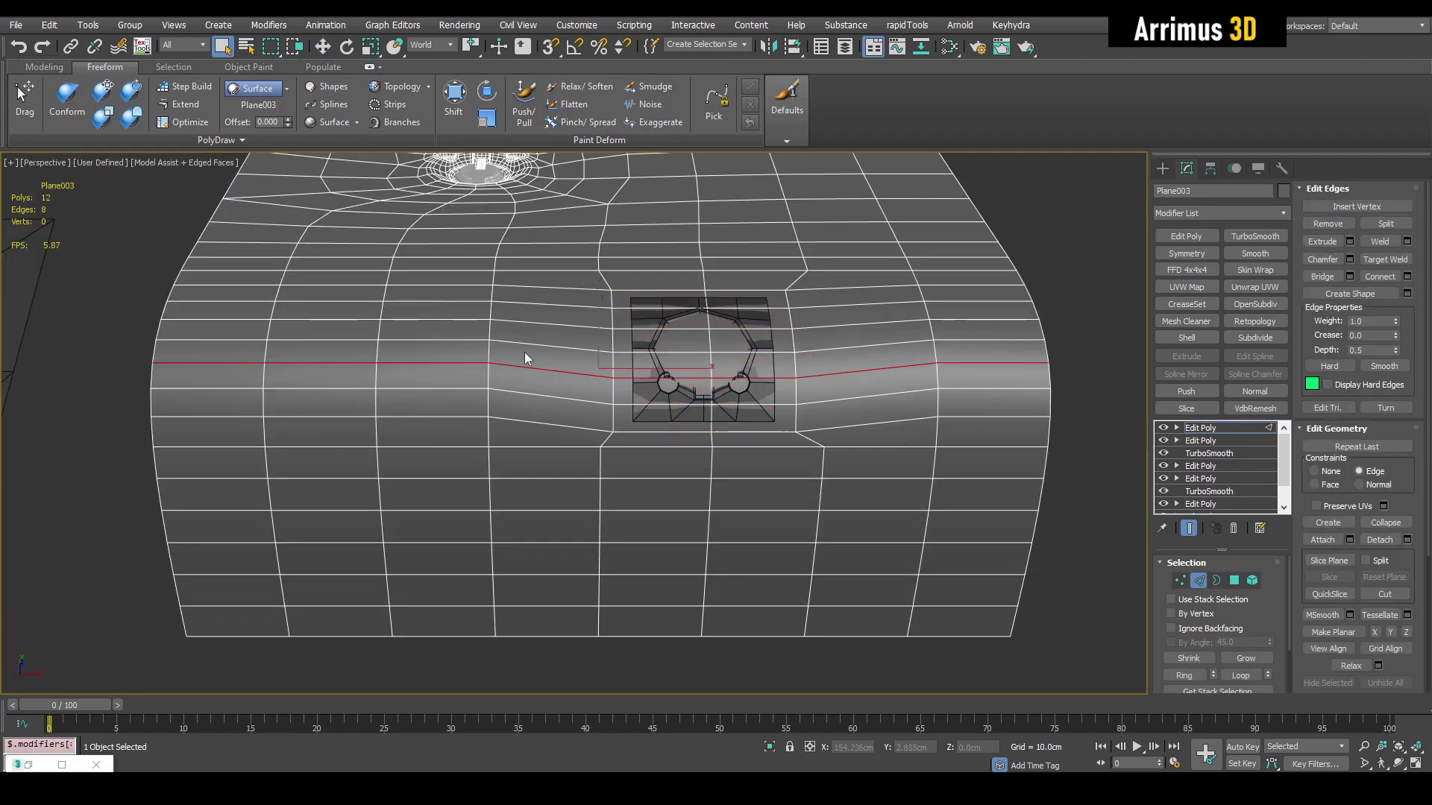
scroll(525, 352, up, 3)
alt+middle_drag(749, 360, 660, 347)
Step: Delete the block of polygons behind the panel and attach the panel to the curved plane
key(4)
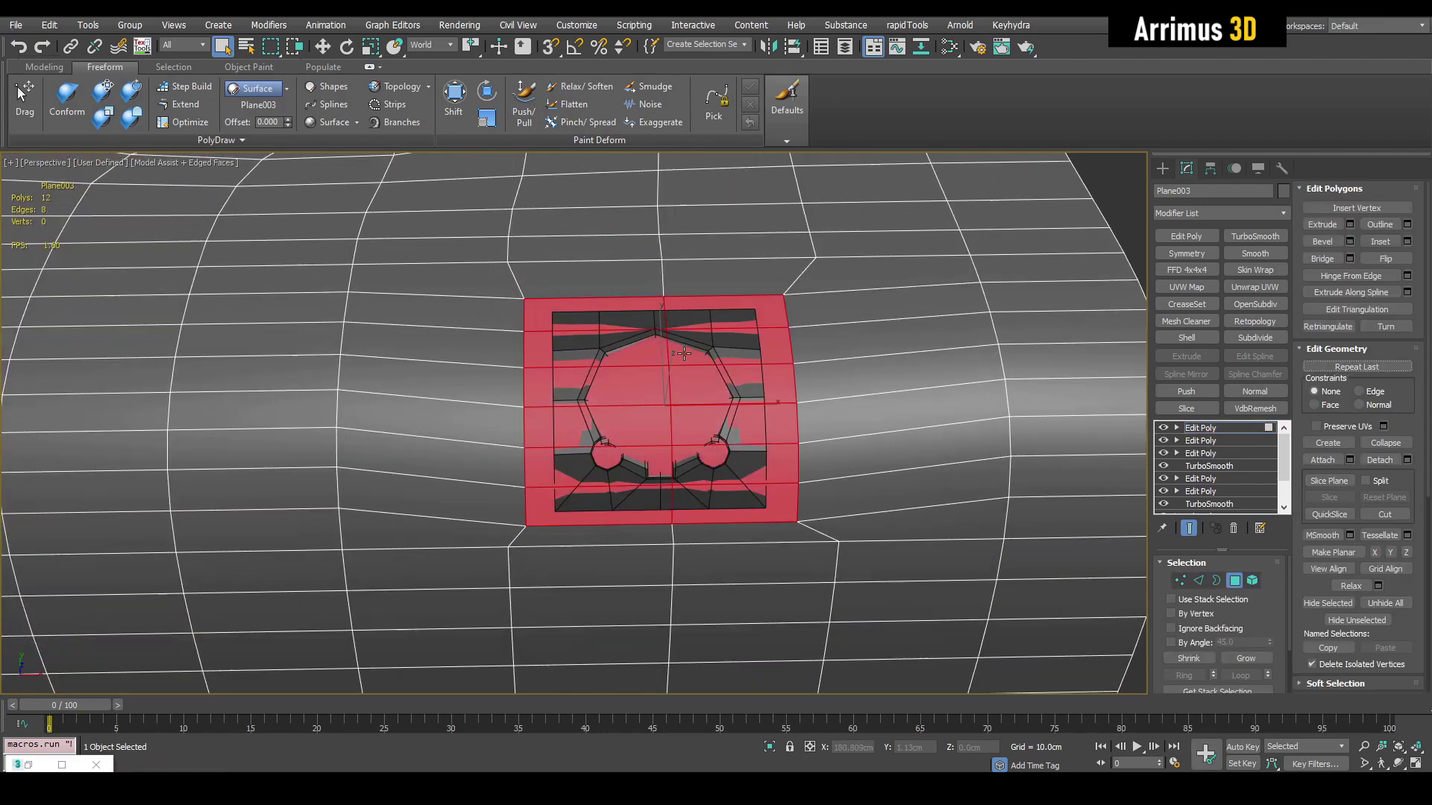
key(Delete)
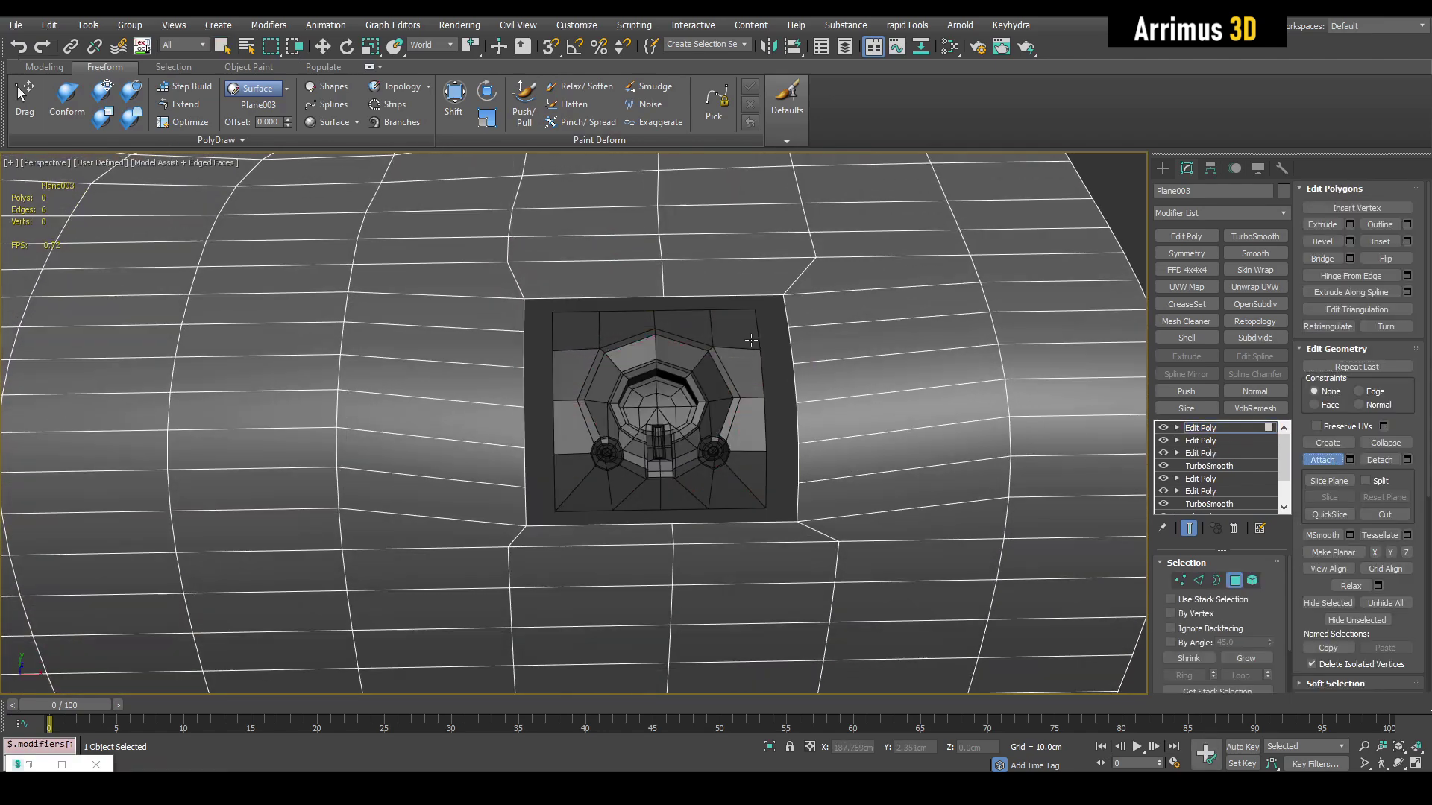
click(751, 340)
key(w)
Step: Bridge the facing edges of the opening and the panel at their upper-right corner
scroll(763, 330, up, 4)
key(2)
key(q)
drag(770, 252, 713, 292)
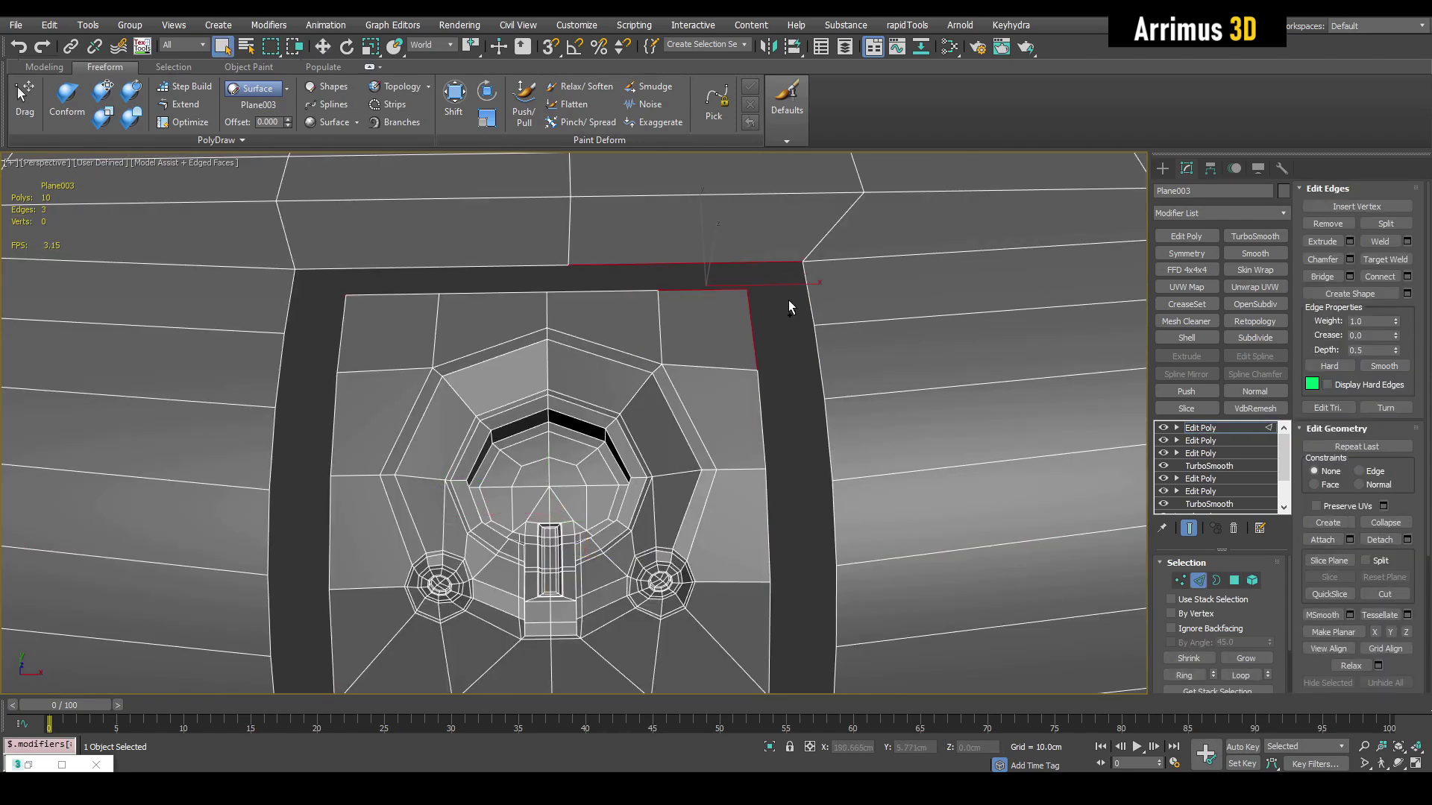
key(shift+b)
click(866, 469)
Step: Select the remaining gap's border, convert it to an edge selection and bridge the rest of the gap around the panel
key(3)
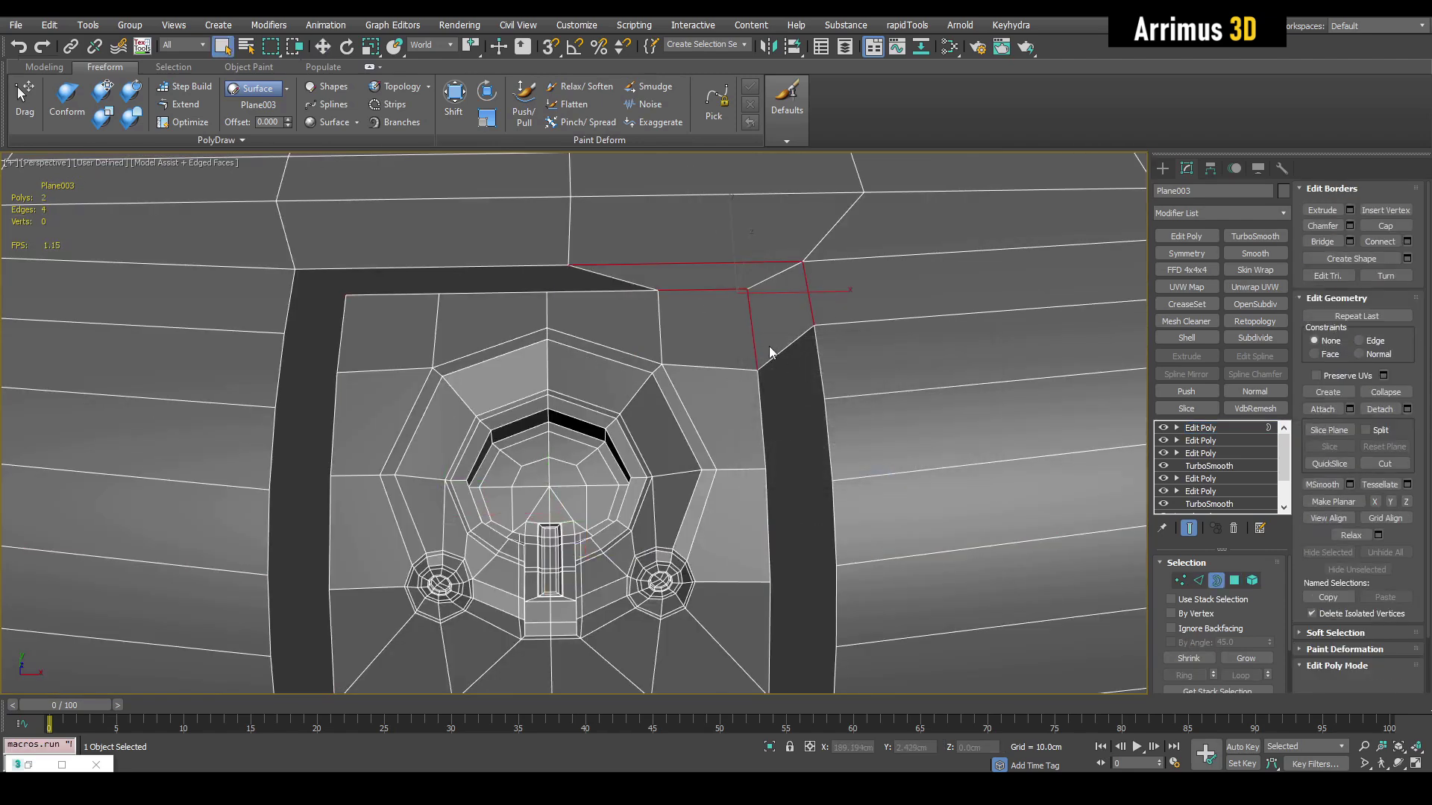
drag(790, 398, 790, 348)
key(2)
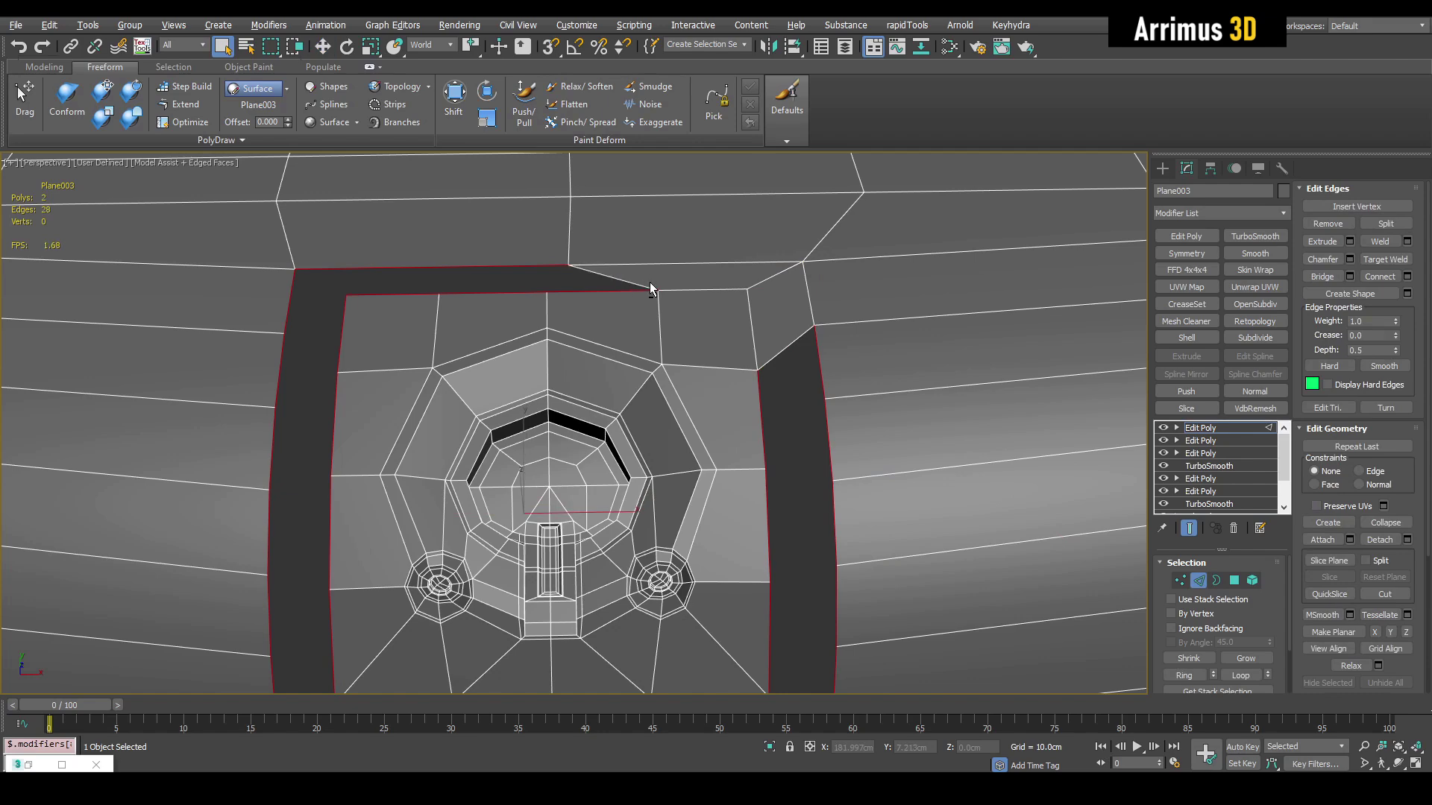
key(shift+b)
middle_drag(639, 487, 639, 369)
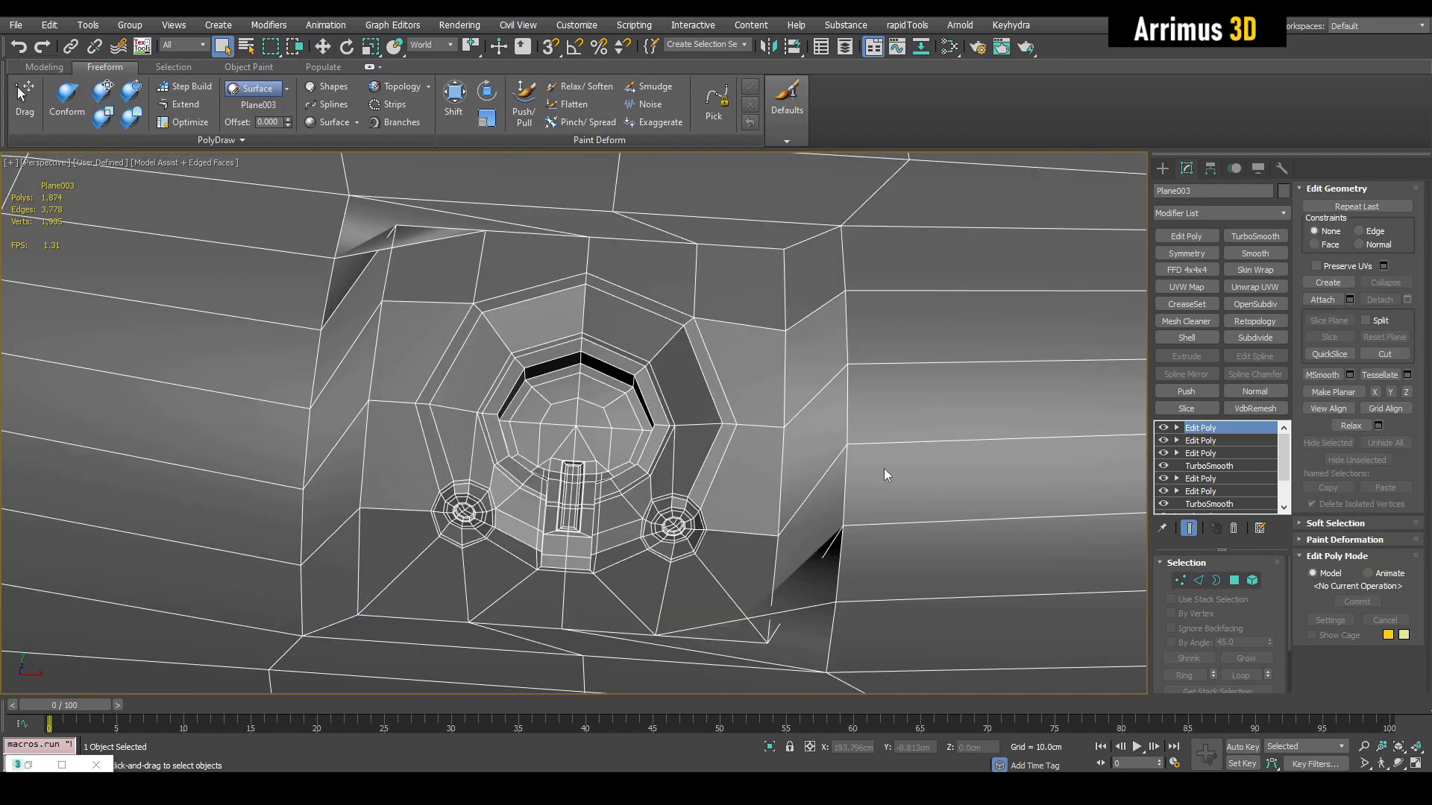
Step: Add another Edit Poly on top, enter Vertex level and set the constraint to Face
key(1)
middle_drag(786, 418, 834, 408)
click(1326, 409)
key(w)
scroll(634, 298, up, 5)
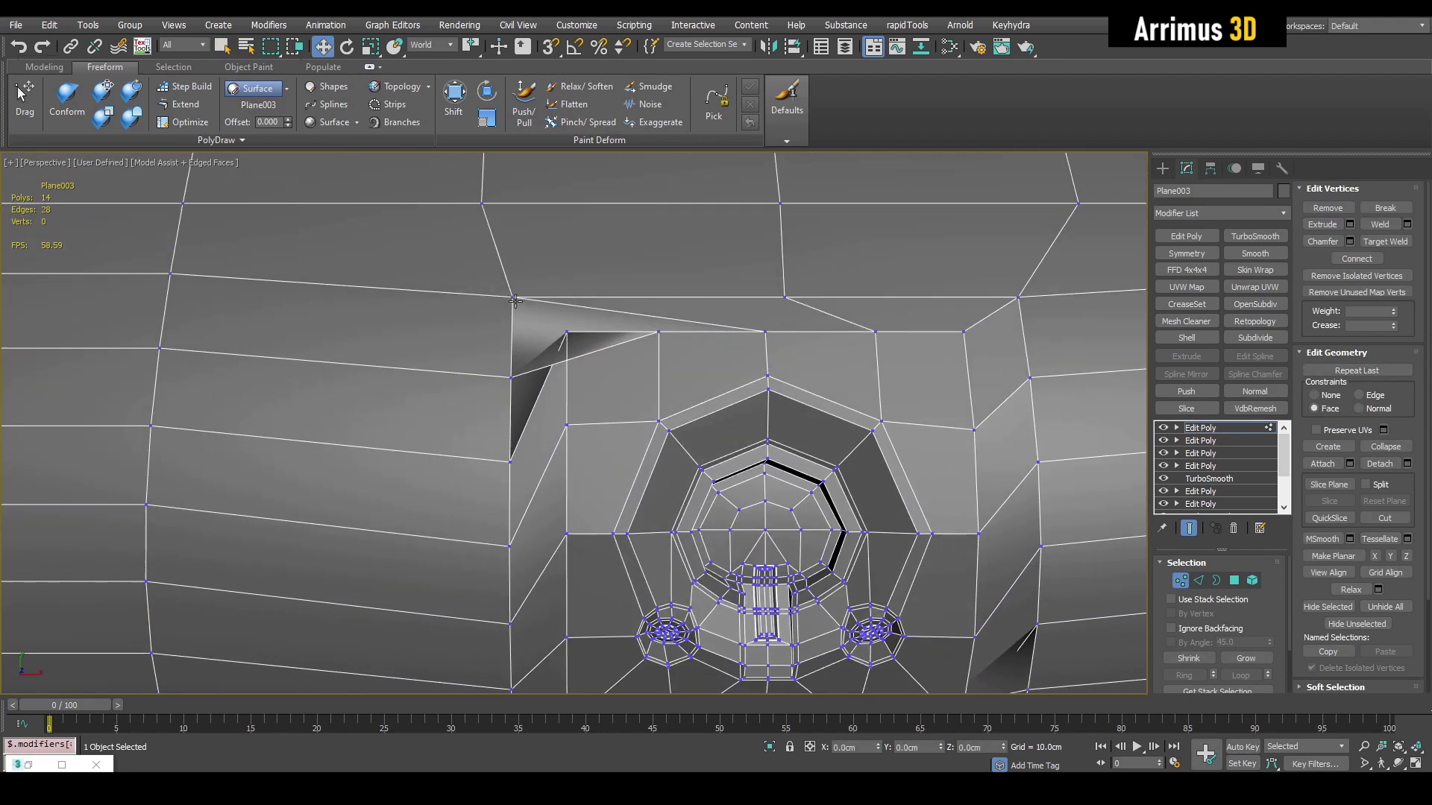
Step: Reposition the vertices around the panel's upper-left corner and above it to untwist the bridged faces and smooth the edge flow
drag(513, 308, 582, 313)
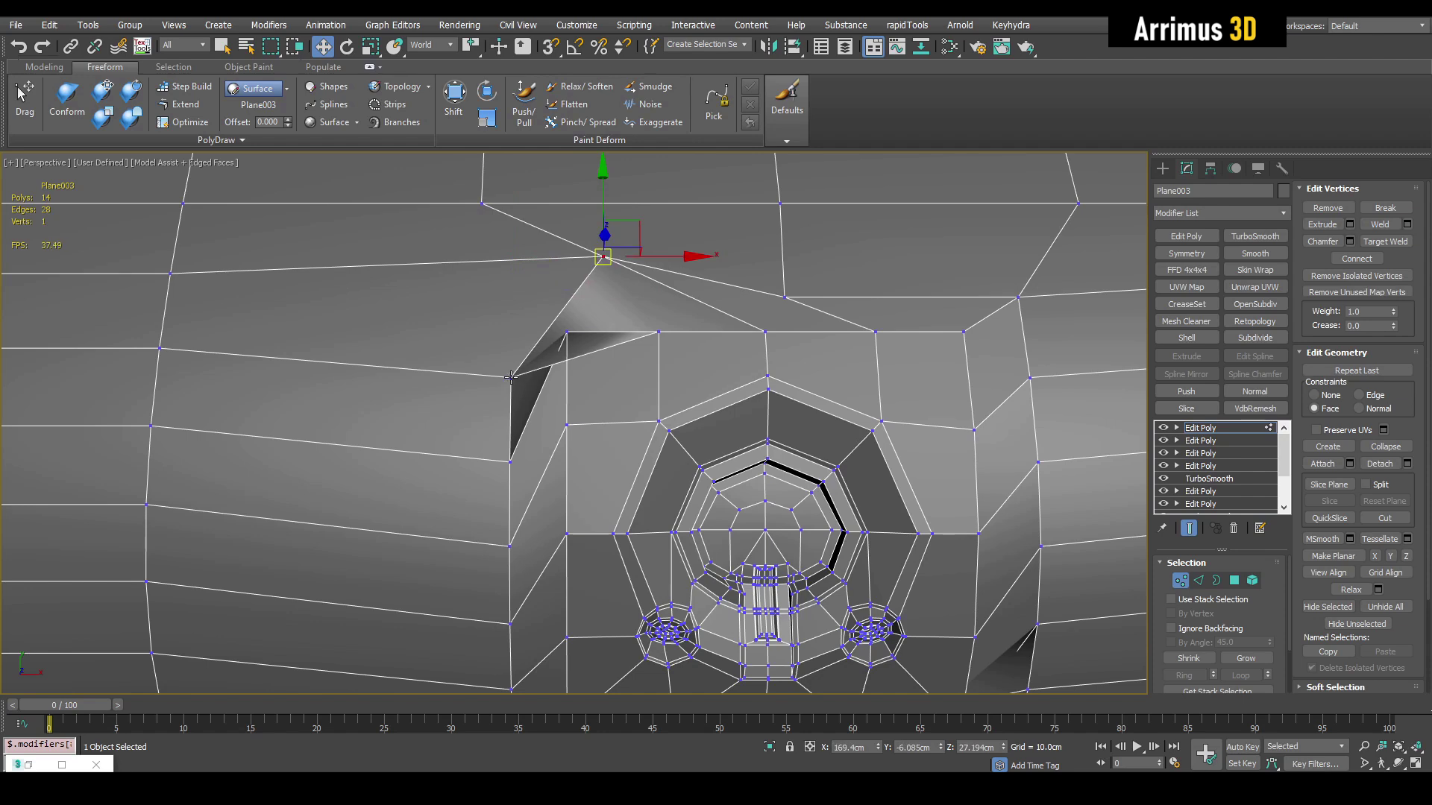
drag(511, 377, 576, 386)
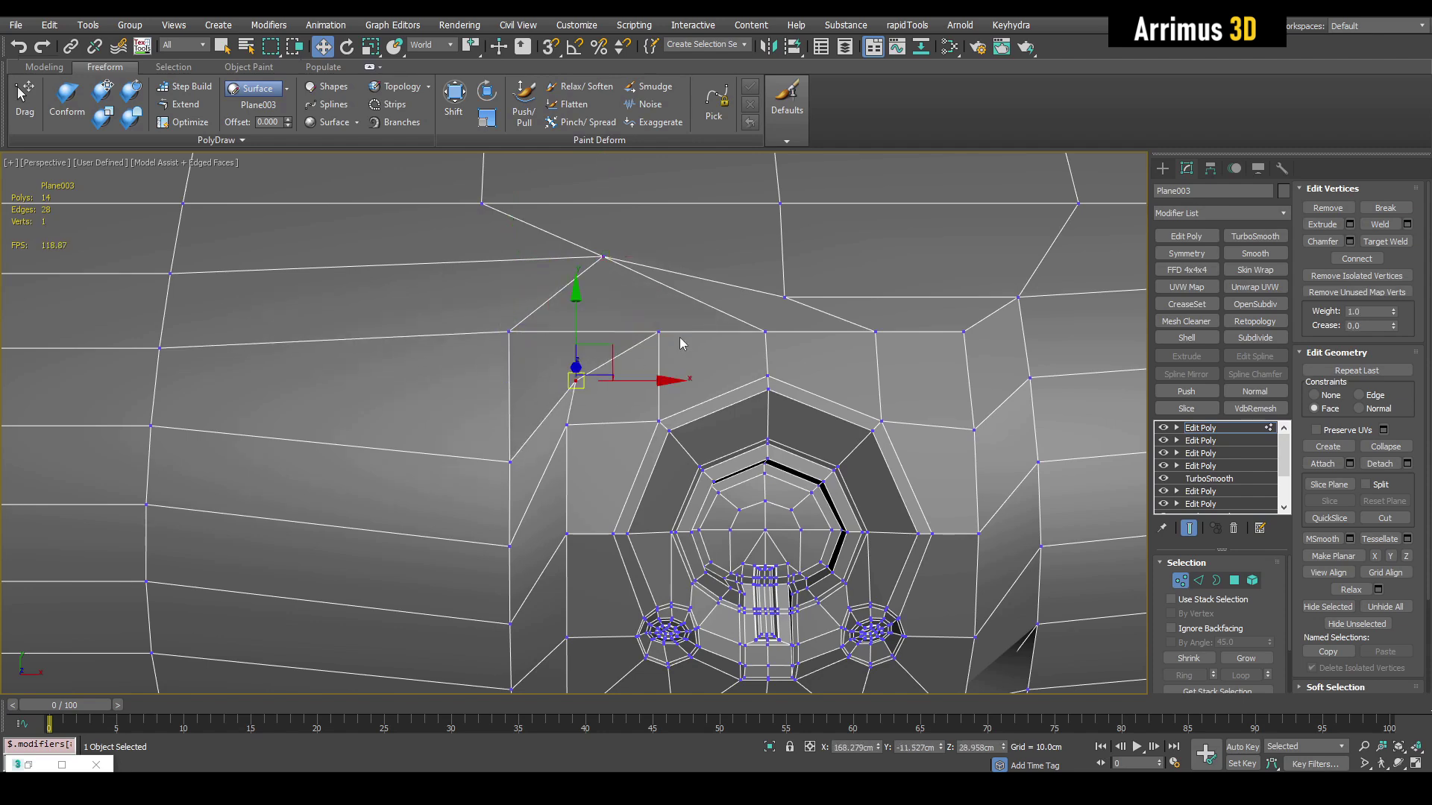
drag(643, 353, 618, 381)
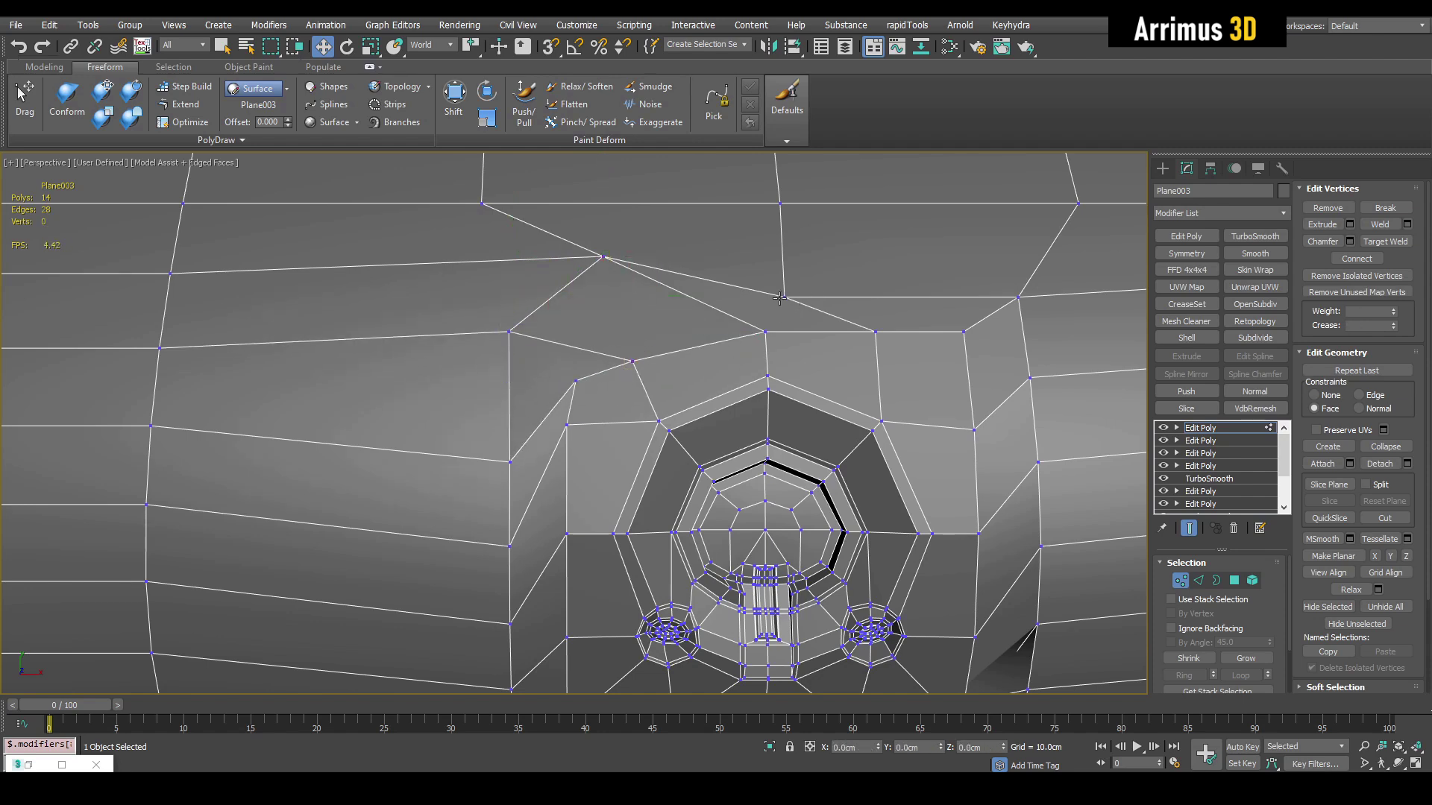
drag(780, 298, 816, 262)
drag(484, 196, 564, 192)
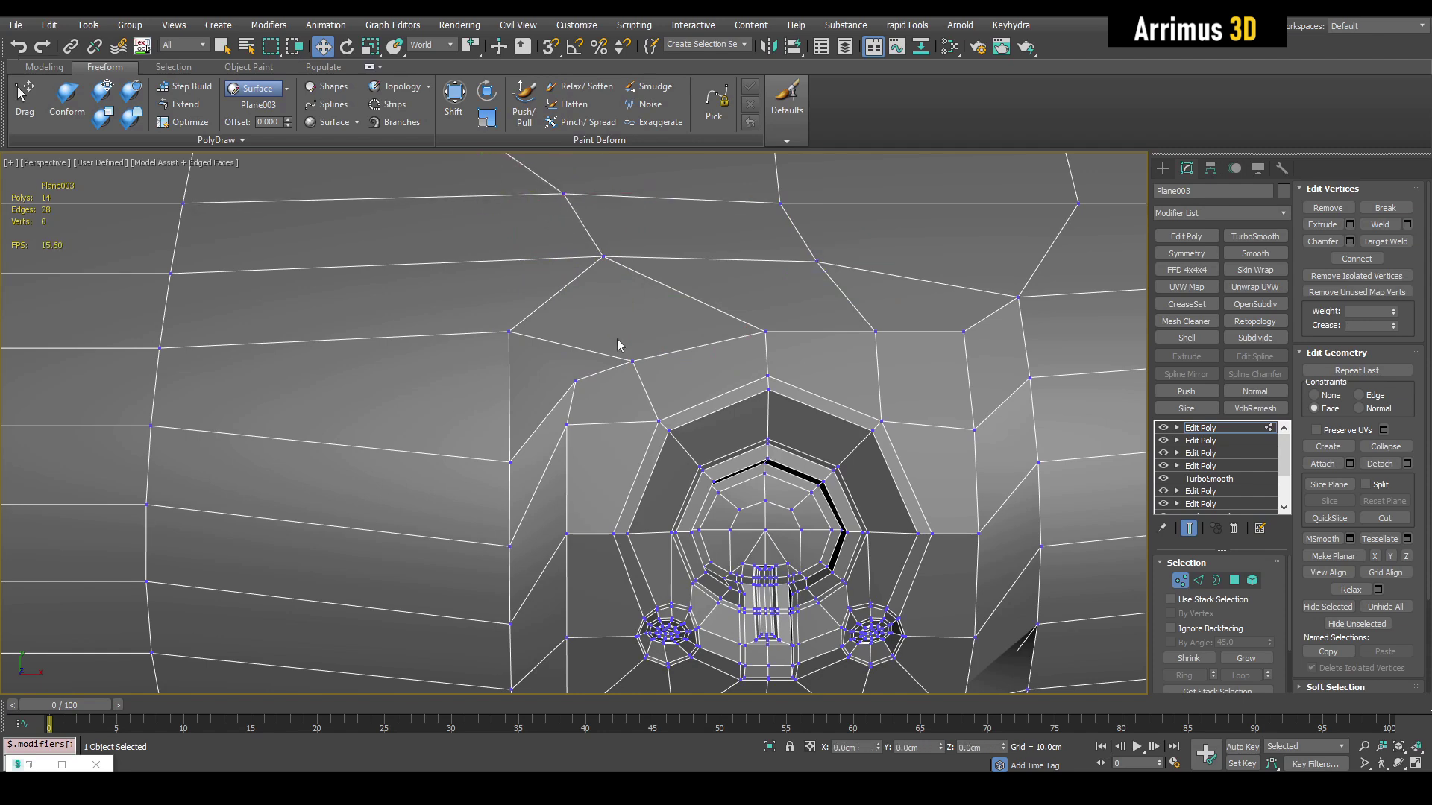
Step: Adjust the vertices along the panel's left side to space the bridged faces evenly
drag(569, 422, 572, 441)
drag(574, 386, 516, 394)
middle_drag(578, 395, 596, 362)
drag(526, 368, 563, 435)
scroll(543, 363, up, 5)
click(594, 409)
scroll(595, 432, down, 8)
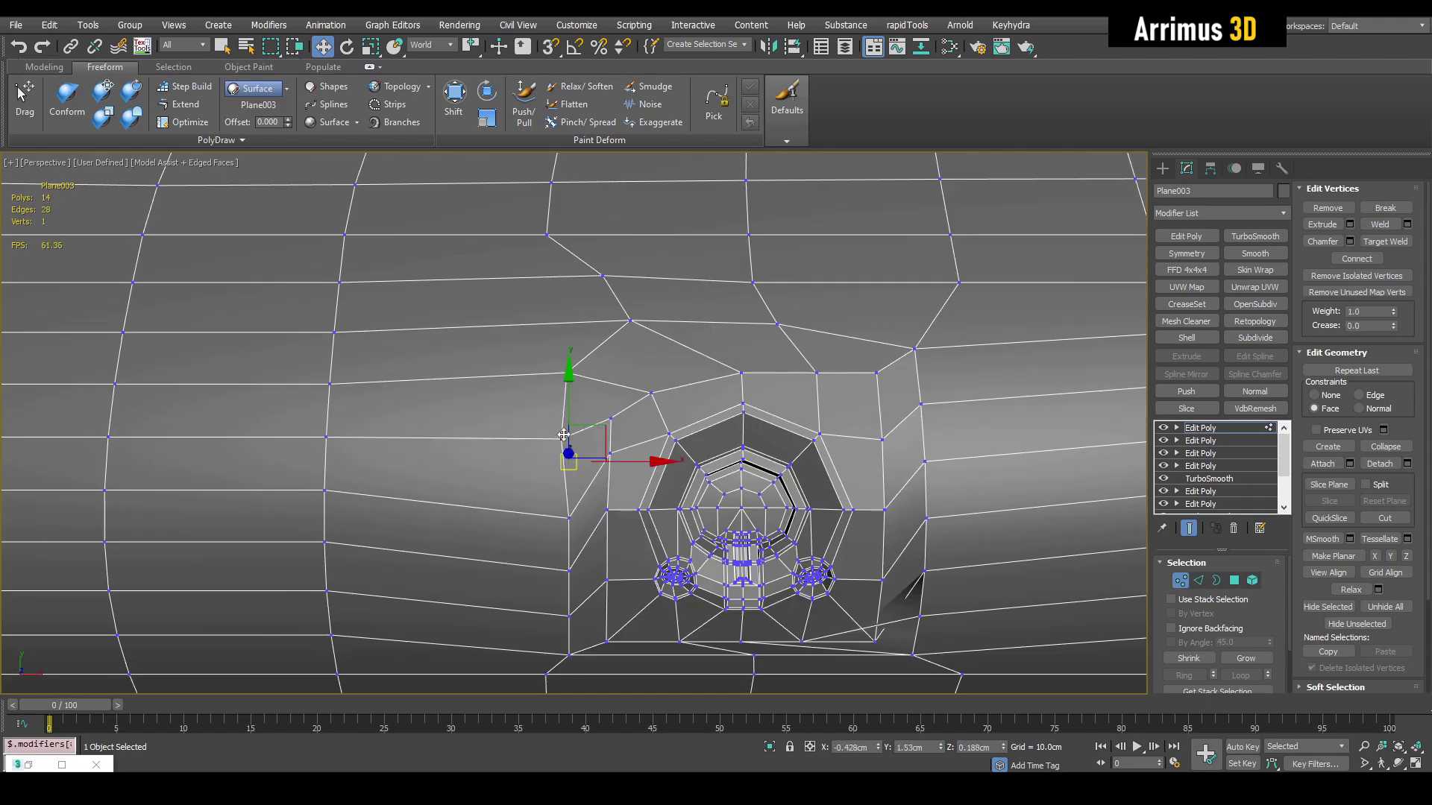
click(636, 449)
middle_drag(637, 449, 657, 373)
drag(589, 437, 580, 411)
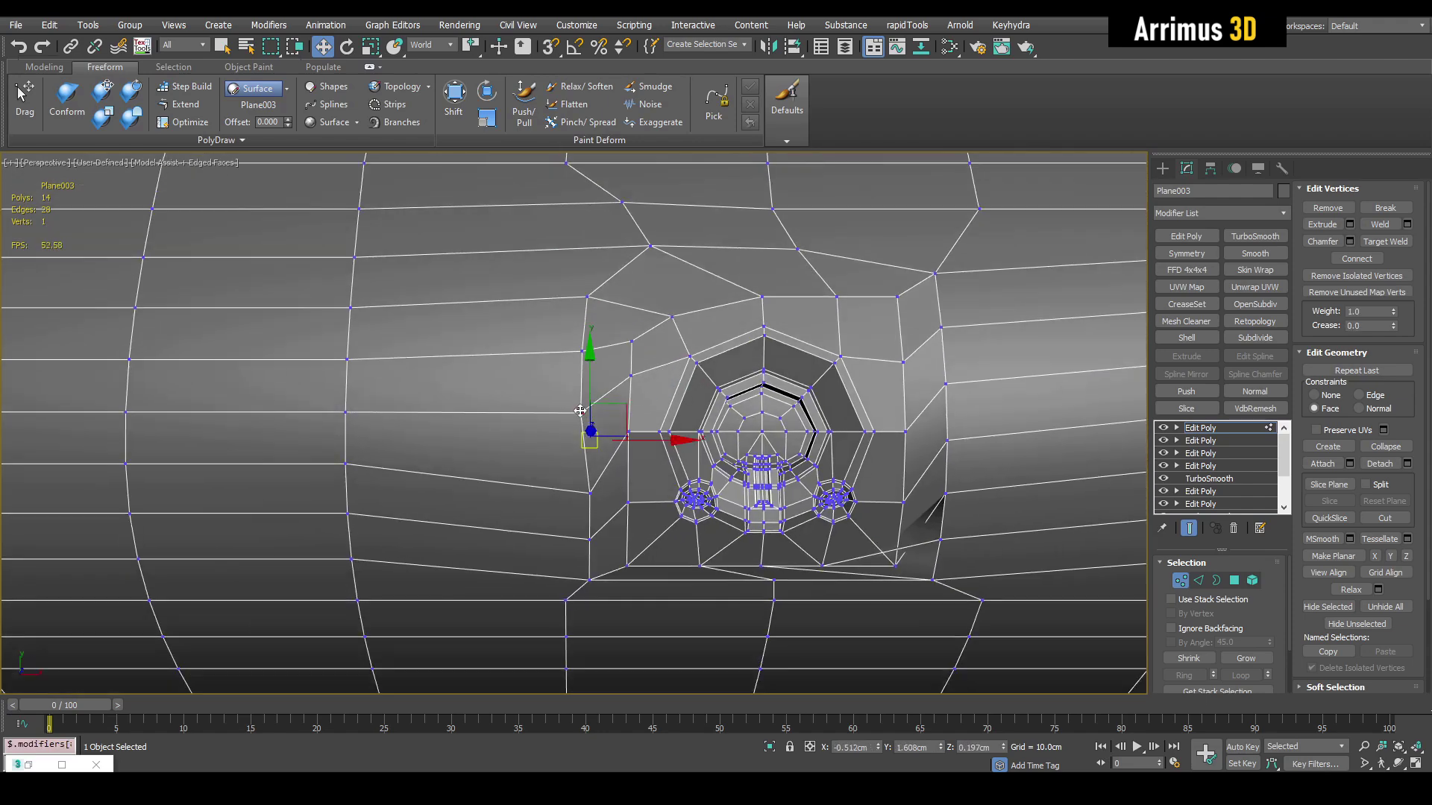
Step: Move the surface vertices below the panel and its lower-right corner outward to make room for the bridged faces
alt+middle_drag(591, 493, 779, 381)
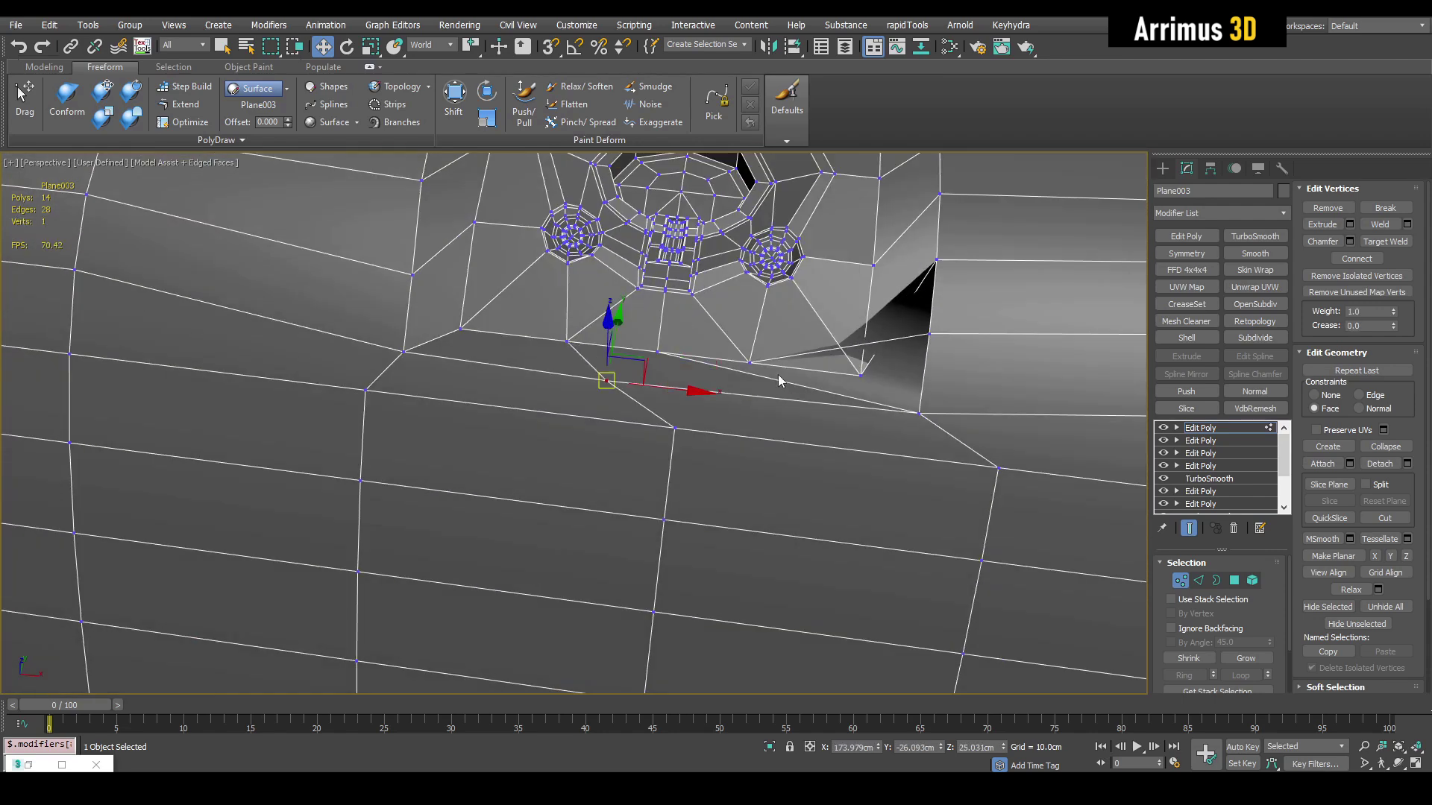
drag(937, 259, 940, 292)
alt+middle_drag(932, 430, 891, 440)
drag(674, 436, 643, 471)
click(843, 451)
drag(919, 411, 866, 446)
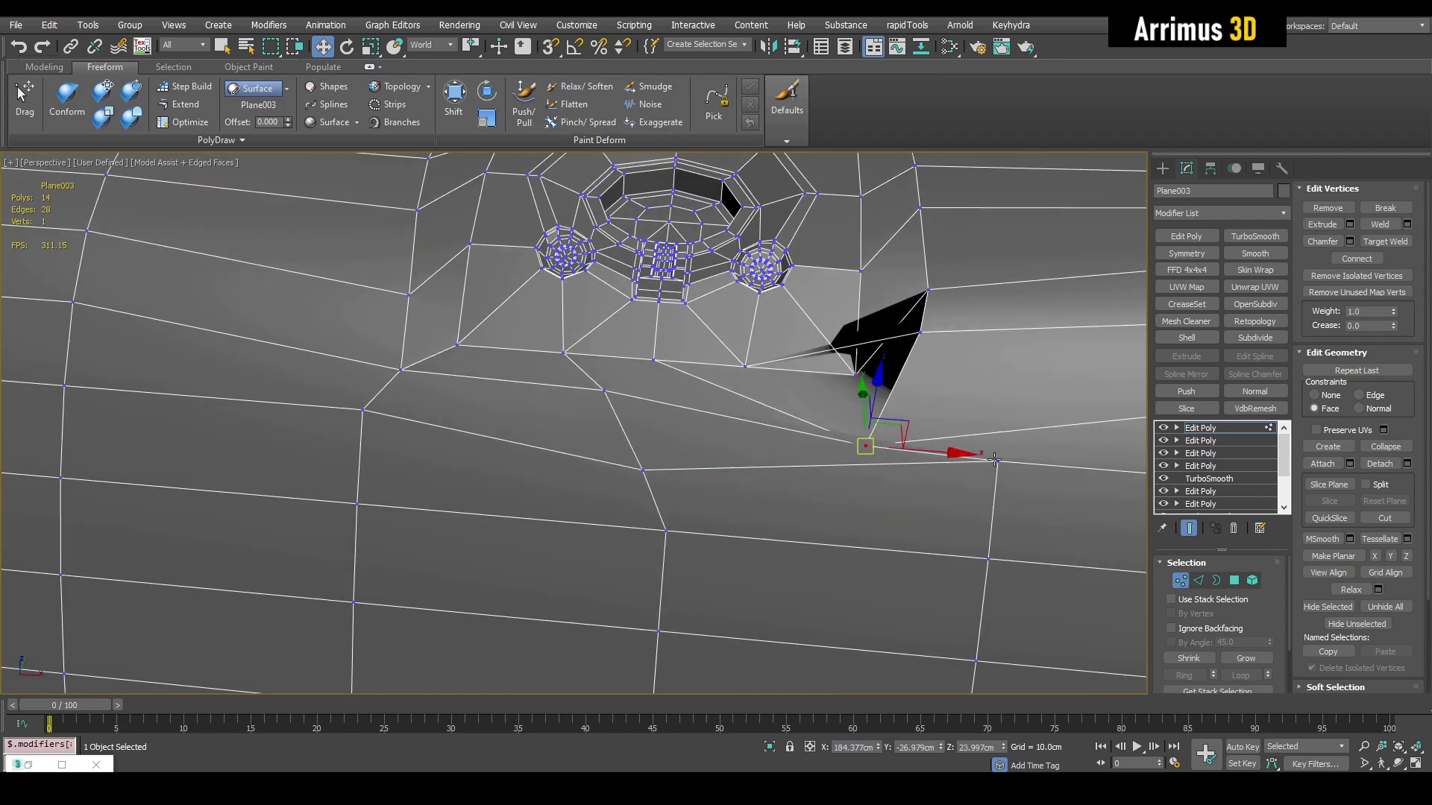
drag(995, 463, 974, 522)
click(958, 455)
Step: Untwist the bridged faces at the panel's lower-right corner by repositioning the corner and right-side vertices
drag(920, 331, 896, 419)
drag(855, 374, 859, 346)
drag(744, 366, 772, 347)
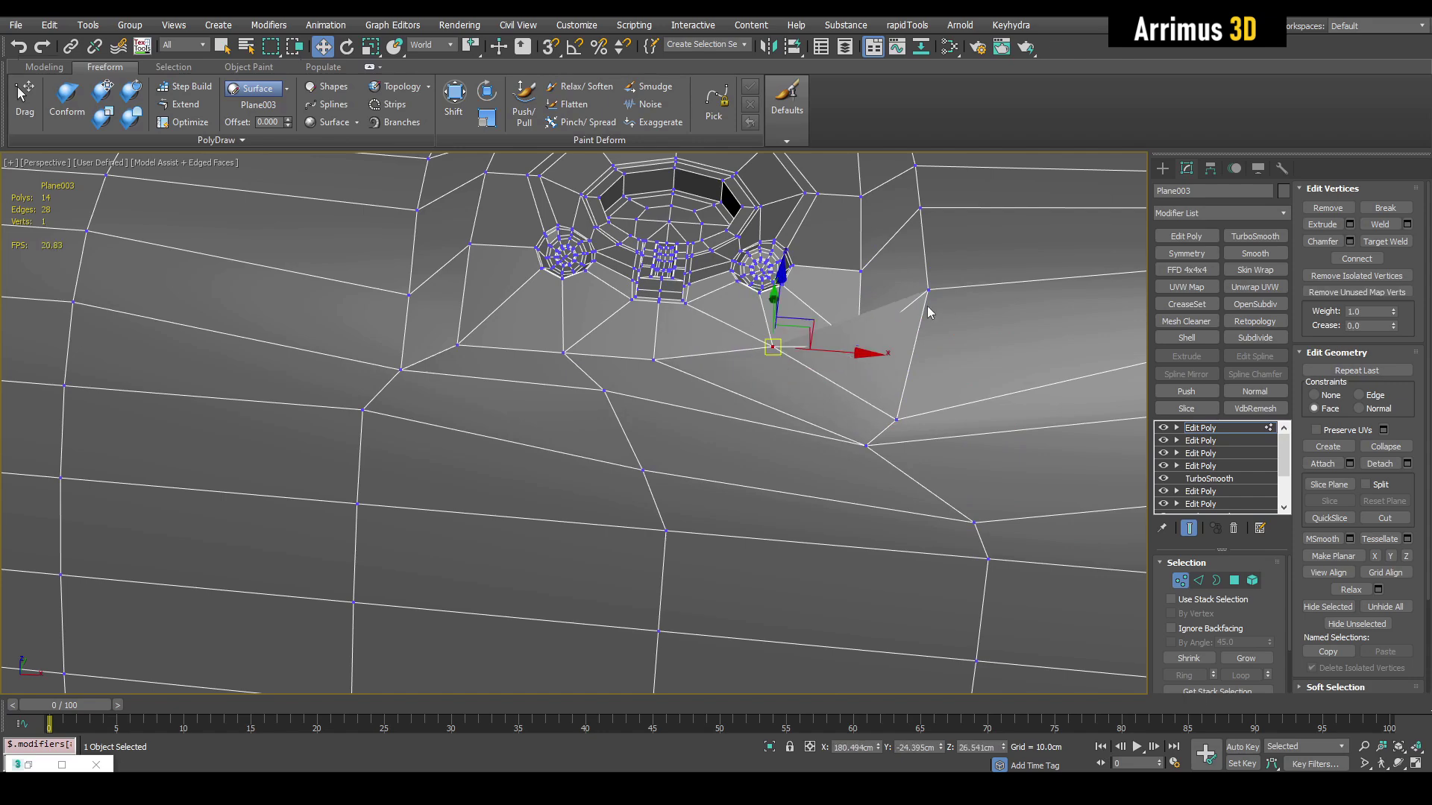
drag(927, 290, 859, 331)
drag(860, 272, 861, 262)
drag(920, 208, 926, 242)
Step: Reposition the vertices in the rows beneath the panel to smooth the edge flow leading down from it
alt+middle_drag(937, 428, 899, 373)
drag(582, 312, 588, 327)
drag(341, 337, 346, 361)
drag(646, 450, 598, 457)
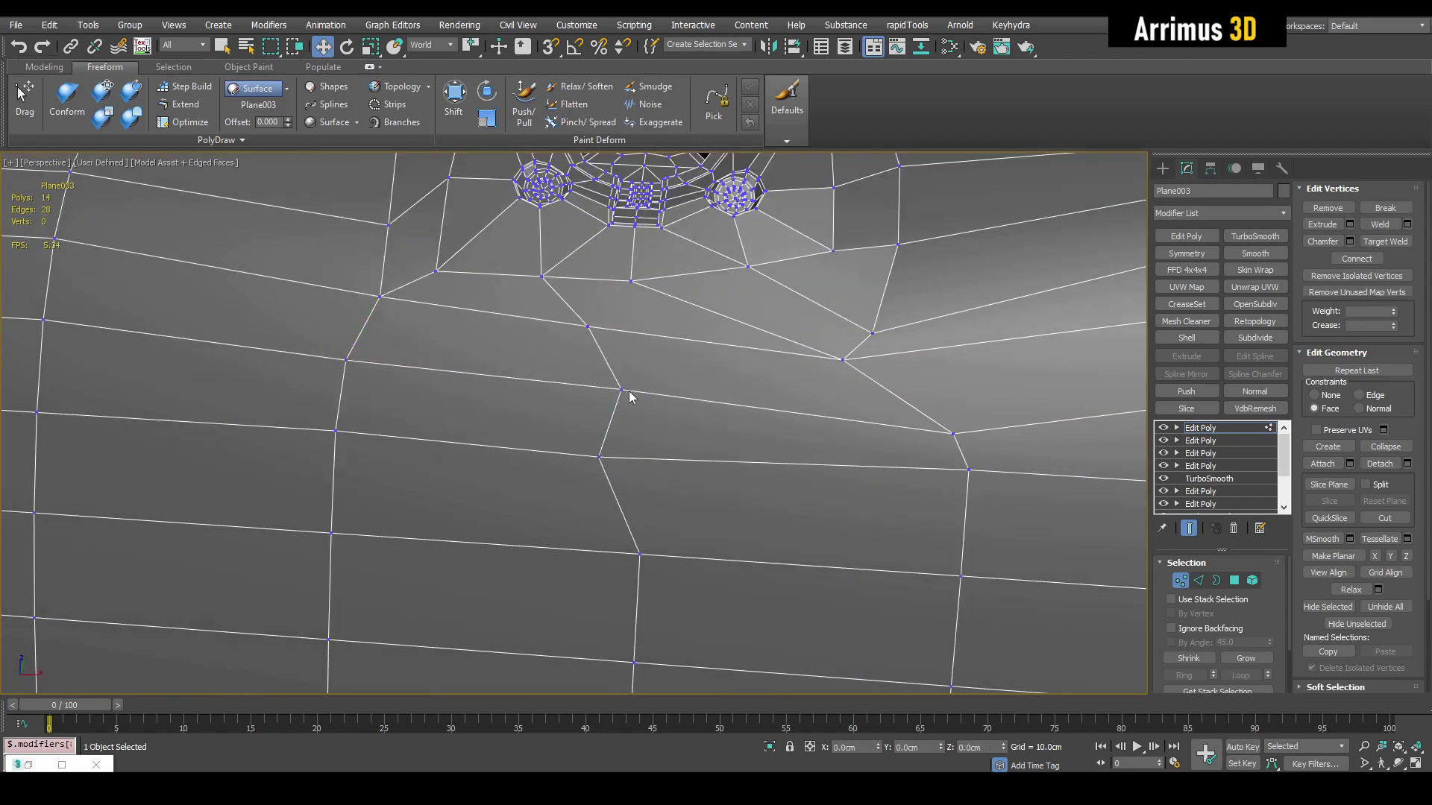
drag(621, 390, 585, 387)
drag(587, 327, 567, 320)
drag(833, 250, 830, 237)
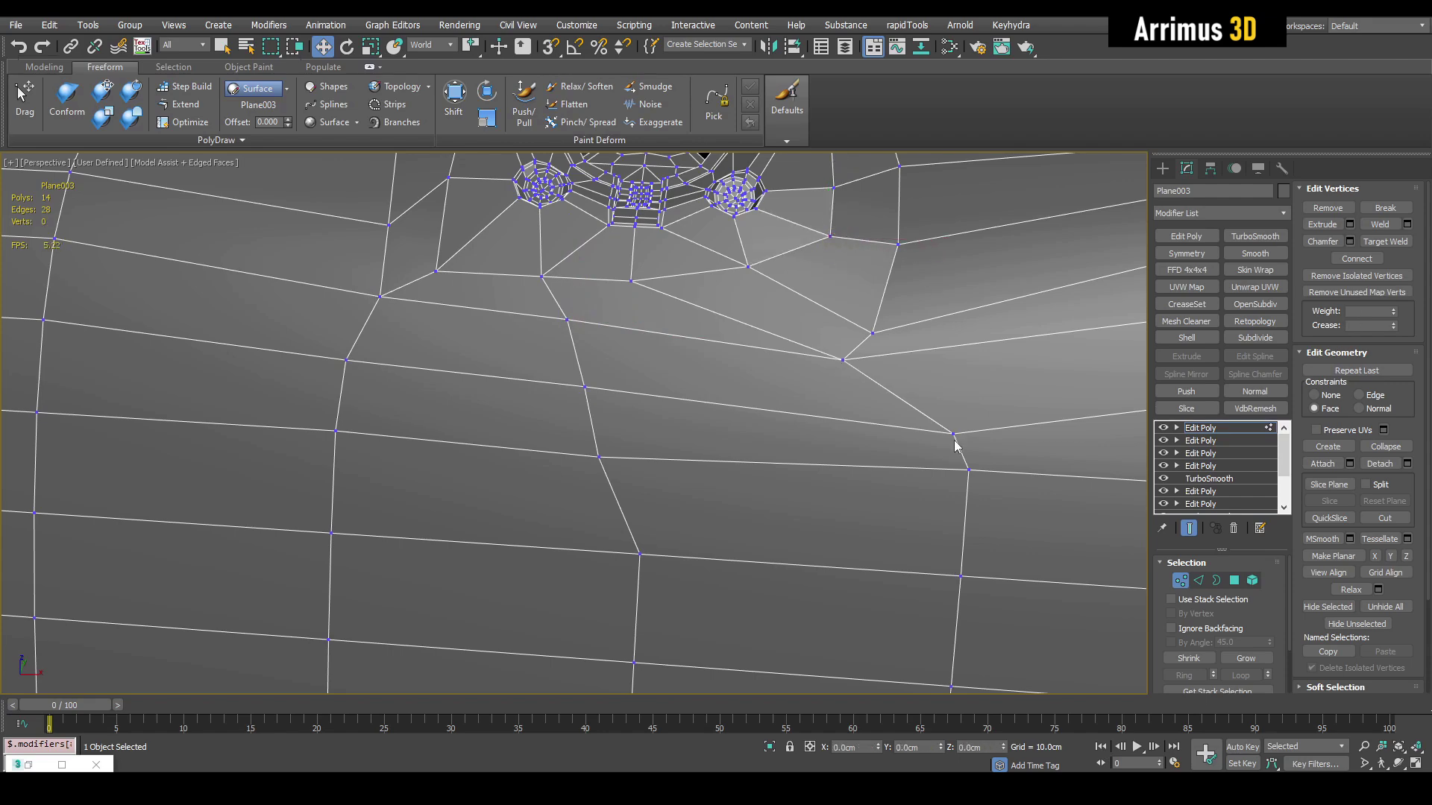
drag(969, 470, 932, 502)
drag(843, 360, 811, 366)
drag(953, 433, 885, 445)
scroll(958, 317, down, 3)
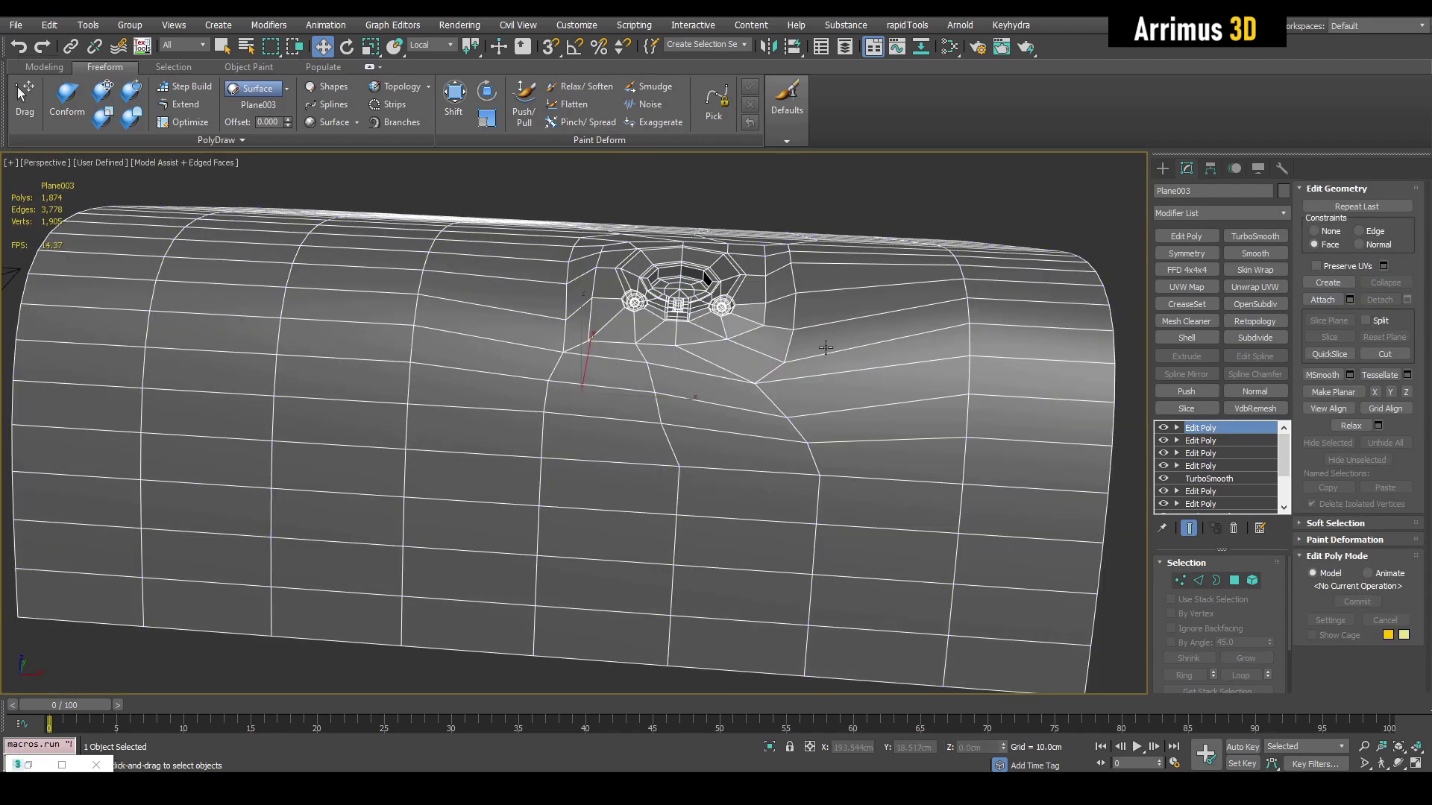
Step: Try to slide the vertical edge loop right of the panel toward it with the Edge constraint
scroll(817, 283, up, 2)
key(2)
double_click(818, 284)
key(w)
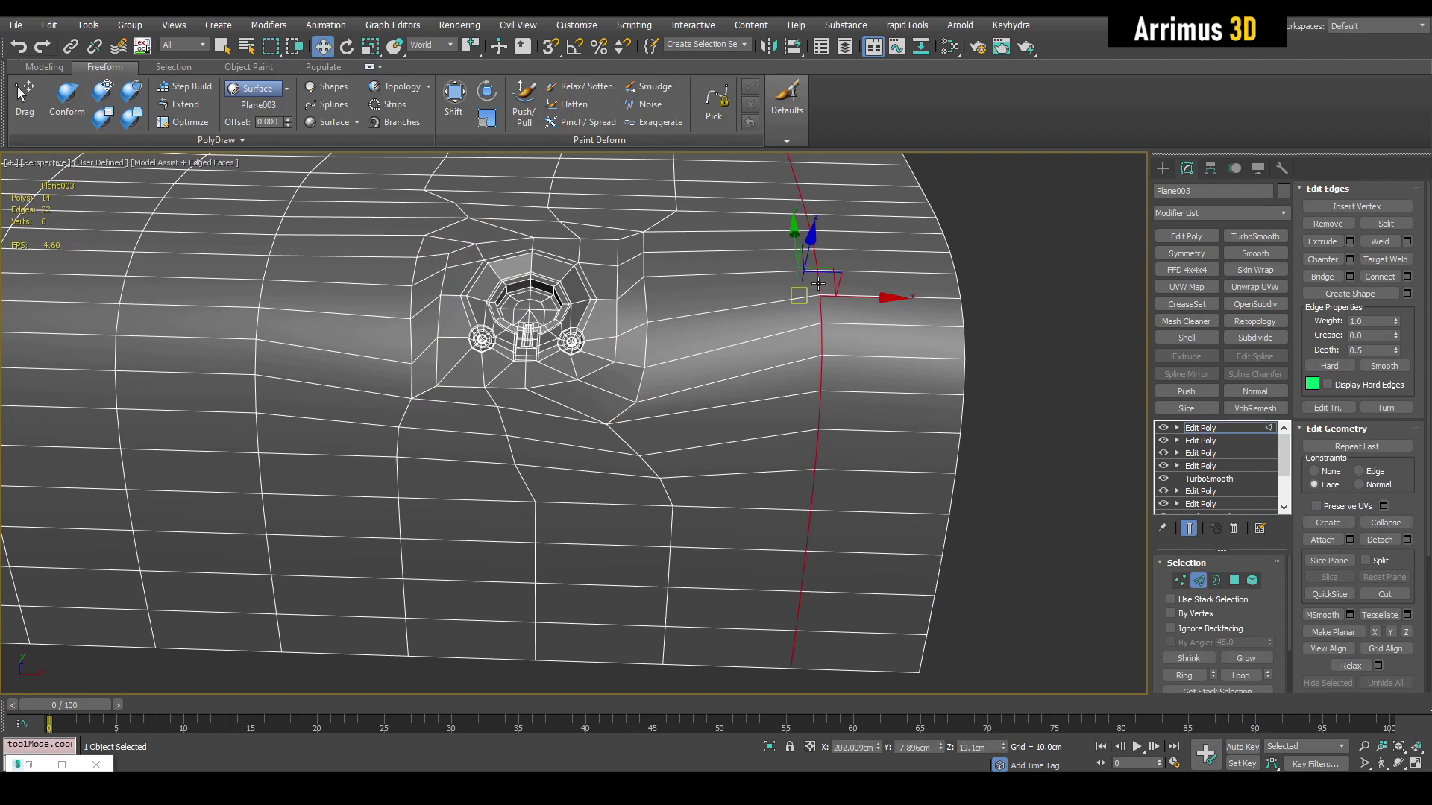
drag(855, 298, 782, 298)
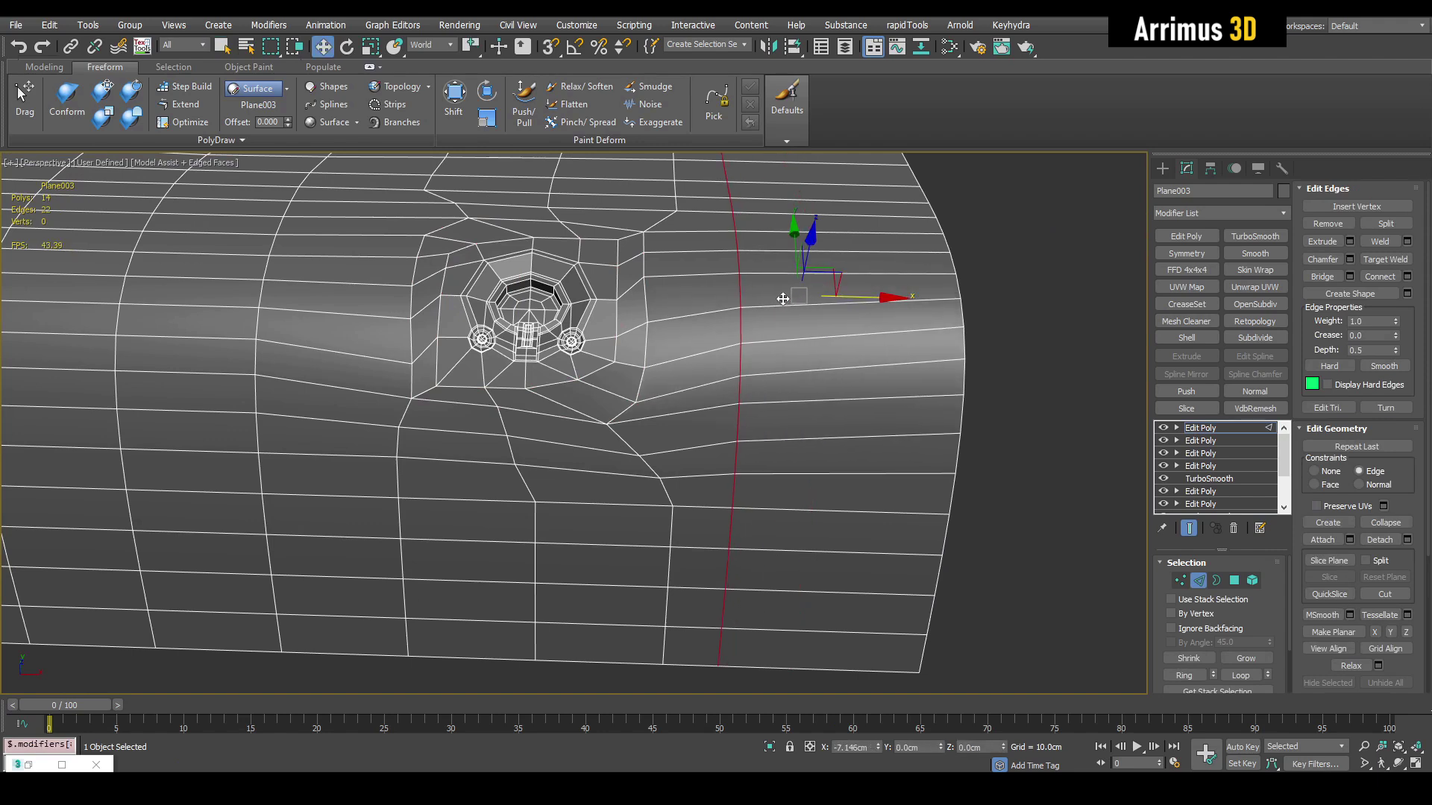
key(ctrl+z)
Step: Insert a vertical edge loop near the surface's right end and slide the neighbouring loop toward the panel with the Edge constraint
key(alt+s)
click(885, 293)
key(q)
click(821, 308)
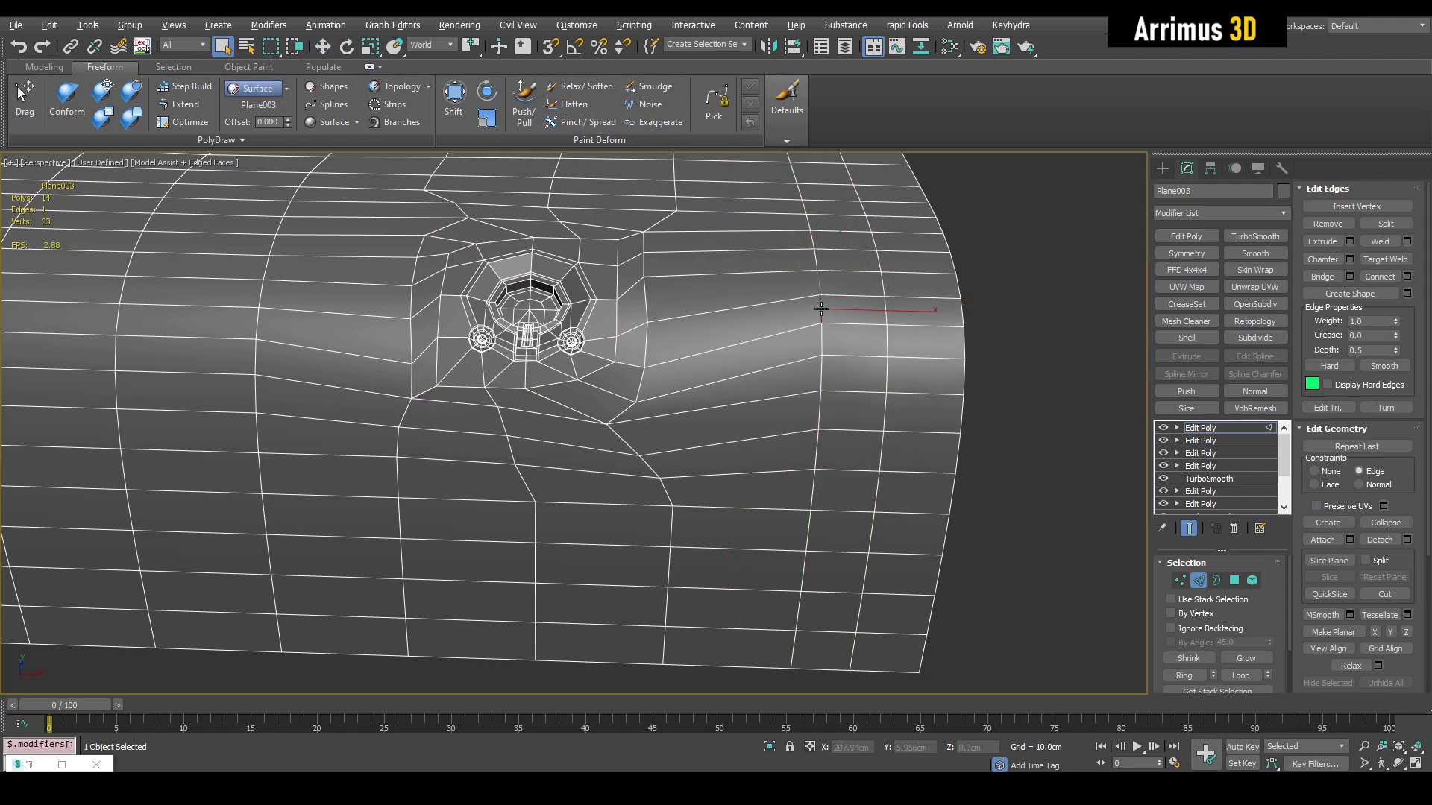
double_click(821, 309)
key(w)
drag(859, 300, 793, 290)
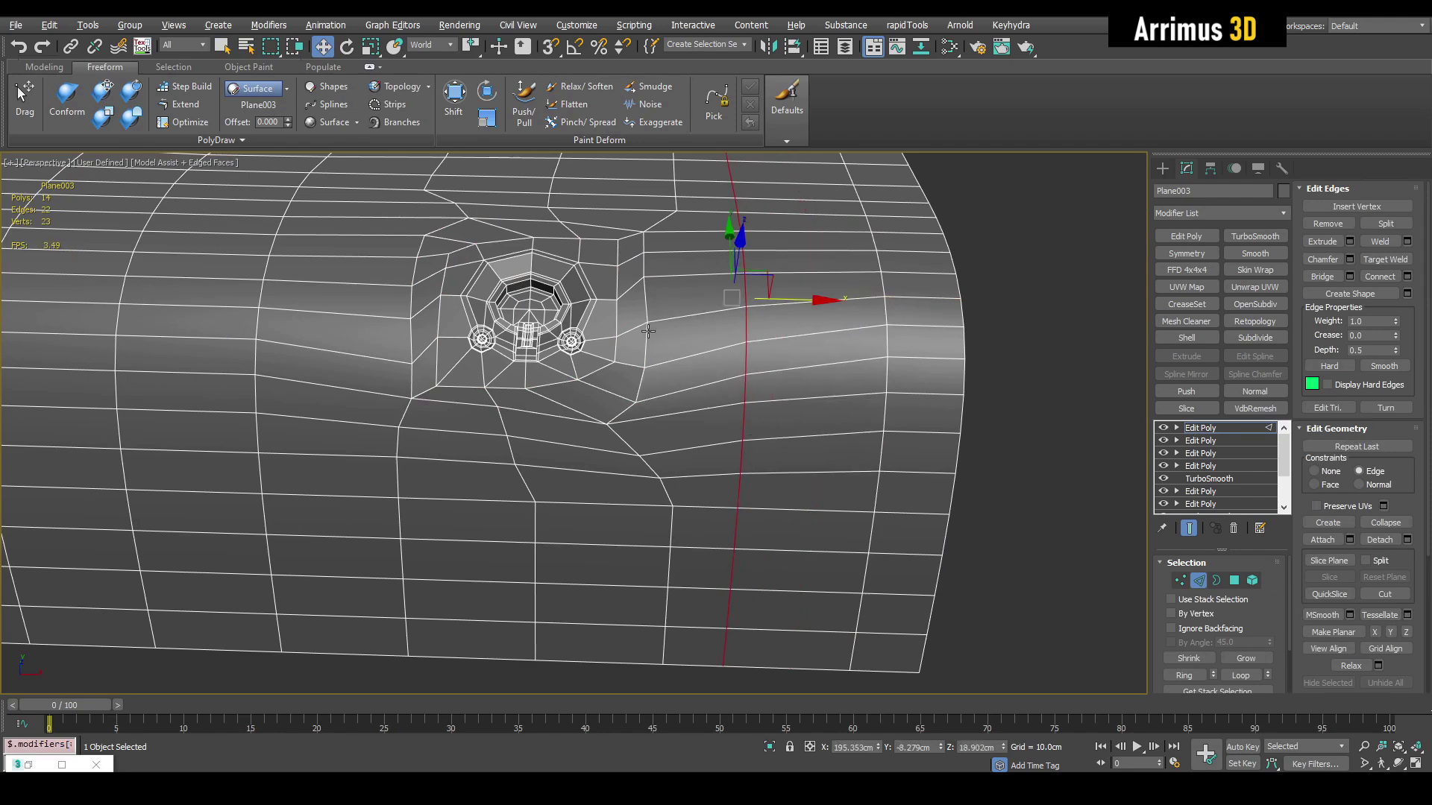
Step: Apply TurboSmooth with 2 iterations to the surface and hide the edges to inspect the shading around the panel
middle_drag(451, 334, 673, 376)
key(2)
key(q)
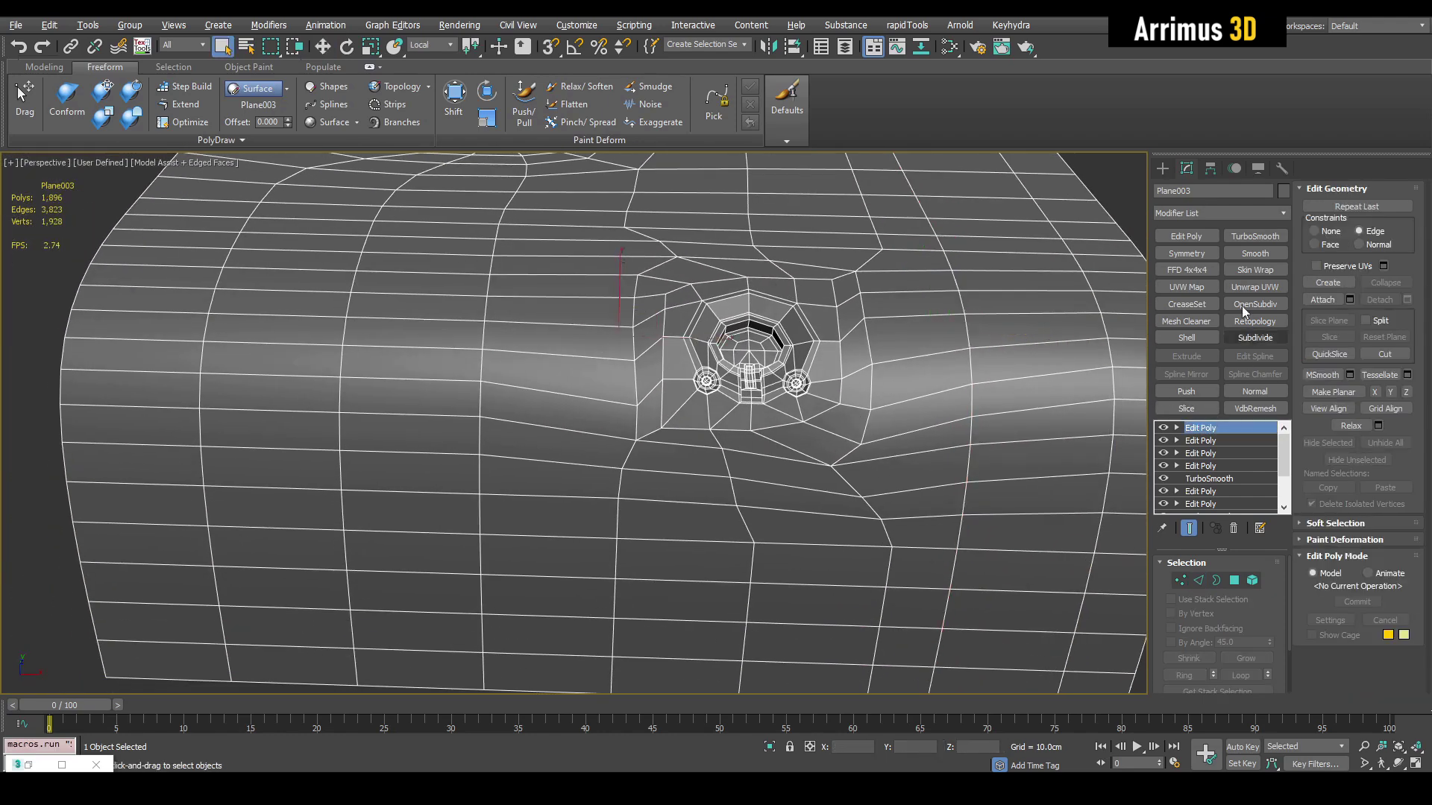
click(1244, 239)
key(F4)
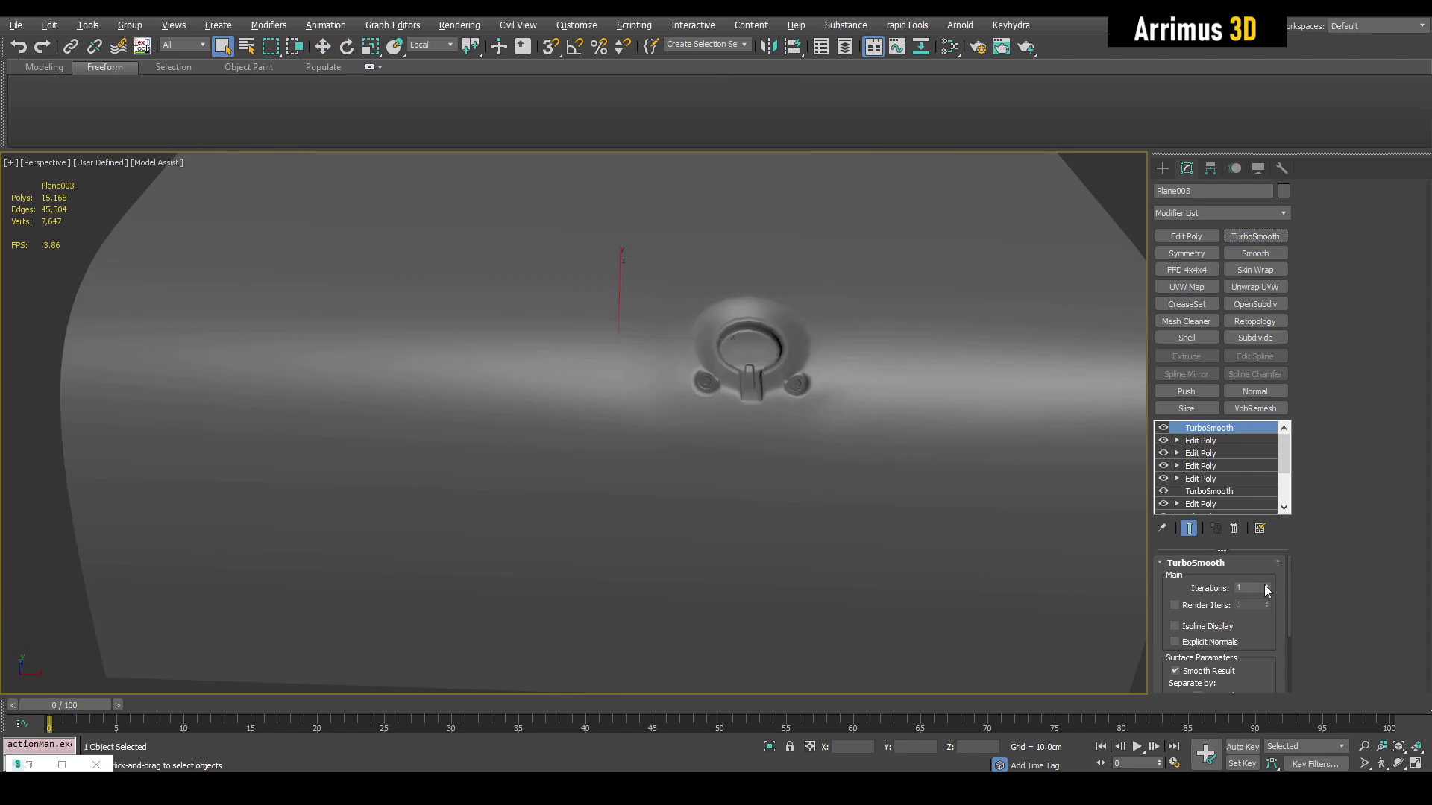
middle_drag(841, 418, 697, 406)
scroll(655, 393, up, 3)
alt+middle_drag(999, 395, 913, 422)
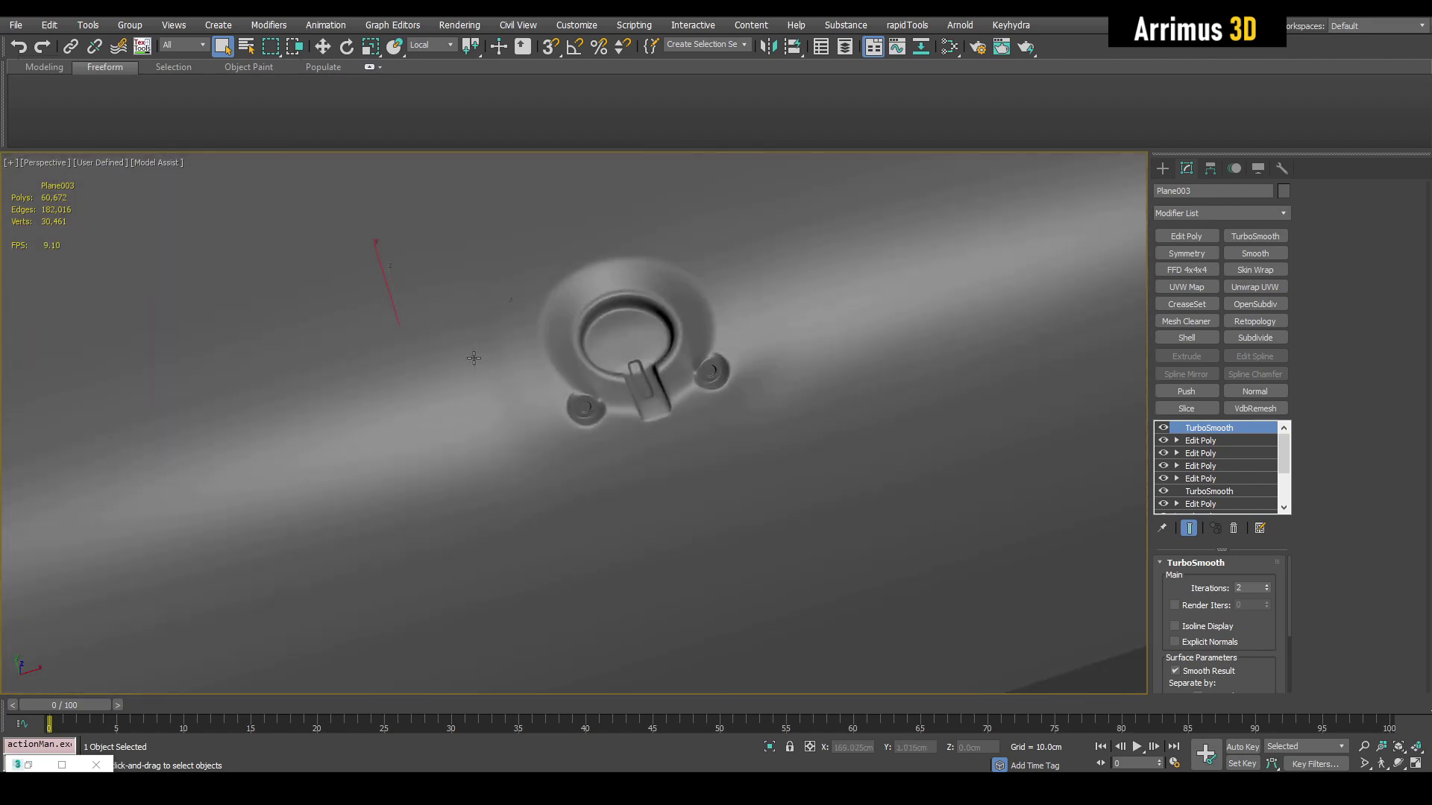
Step: Add an Edit Poly beneath the TurboSmooth and move the edges left of the panel farther away from it, unconstrained
key(F4)
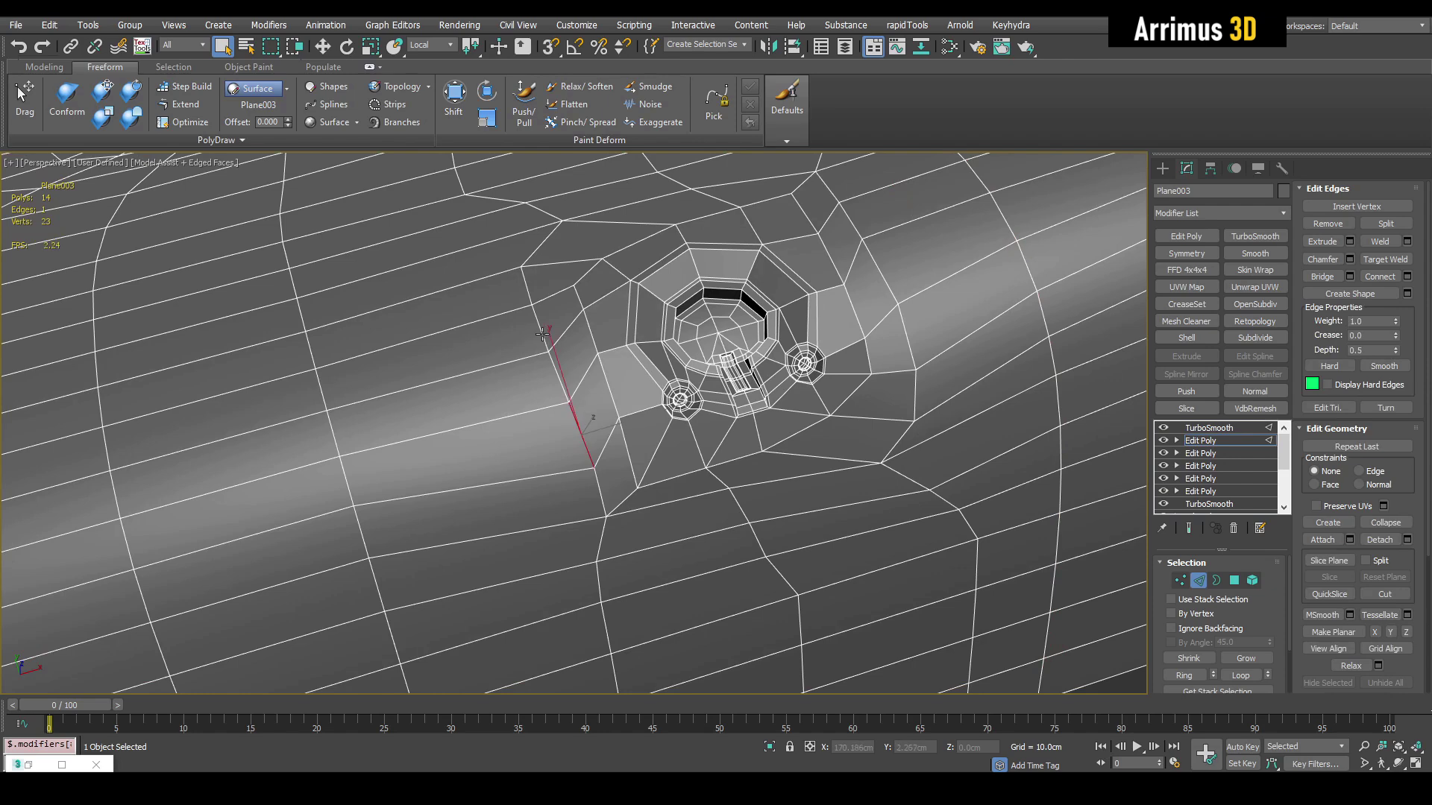
middle_drag(548, 371, 557, 379)
key(shift+f)
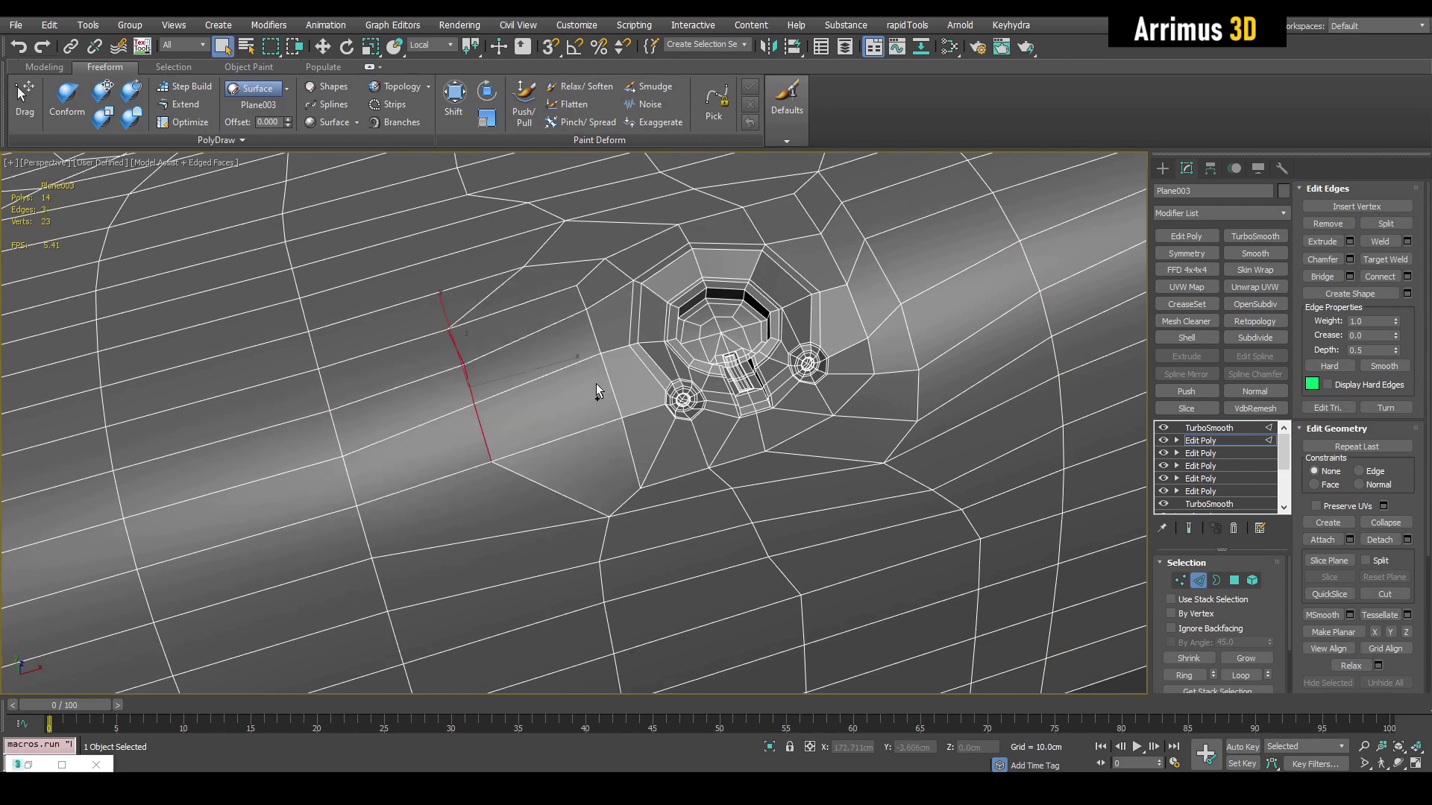
key(2)
key(F4)
alt+middle_drag(639, 389, 902, 419)
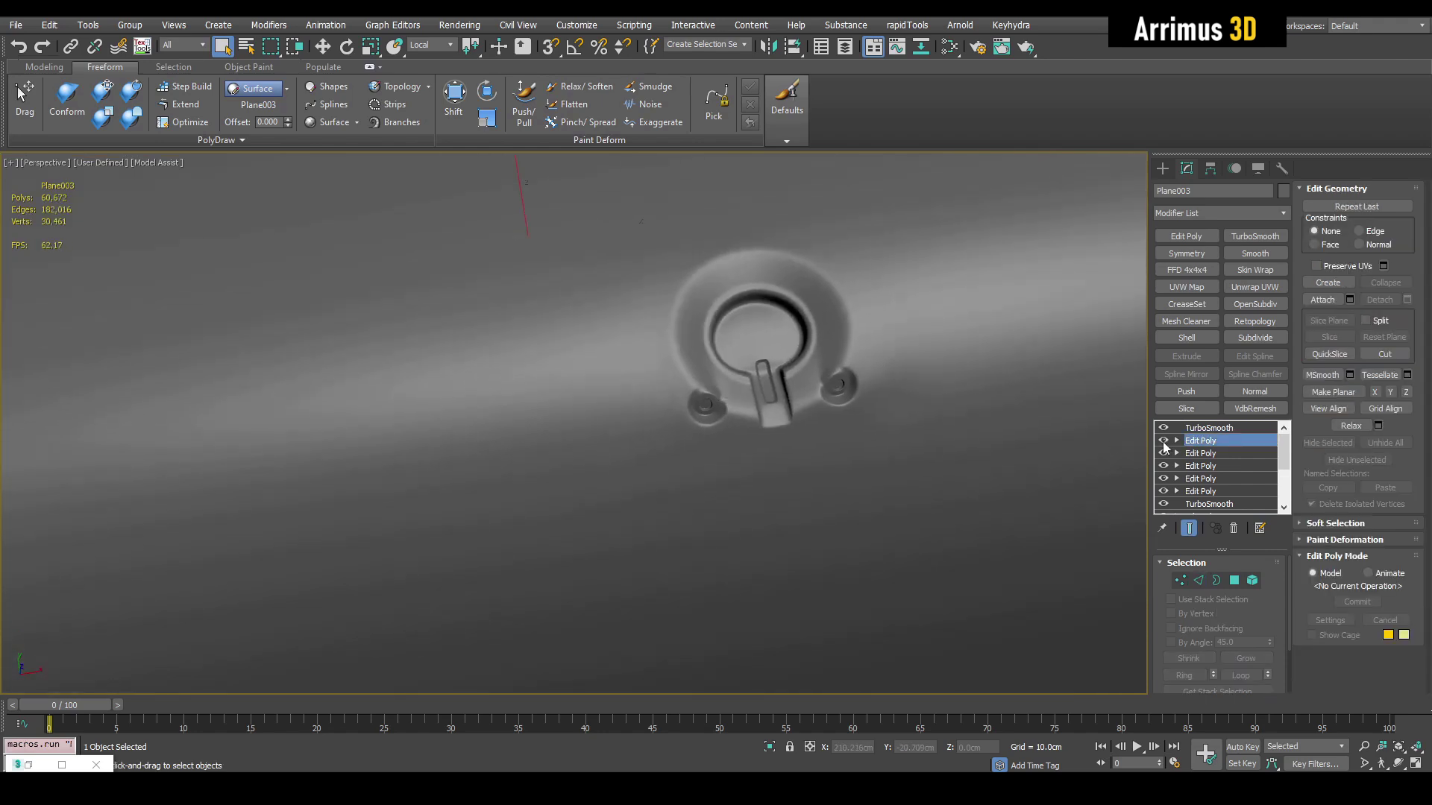
mouse_move(634, 348)
alt+middle_down()
mouse_move(706, 367)
mouse_move(746, 435)
mouse_move(763, 379)
mouse_move(712, 420)
mouse_move(761, 434)
alt+middle_up()
scroll(722, 416, up, 4)
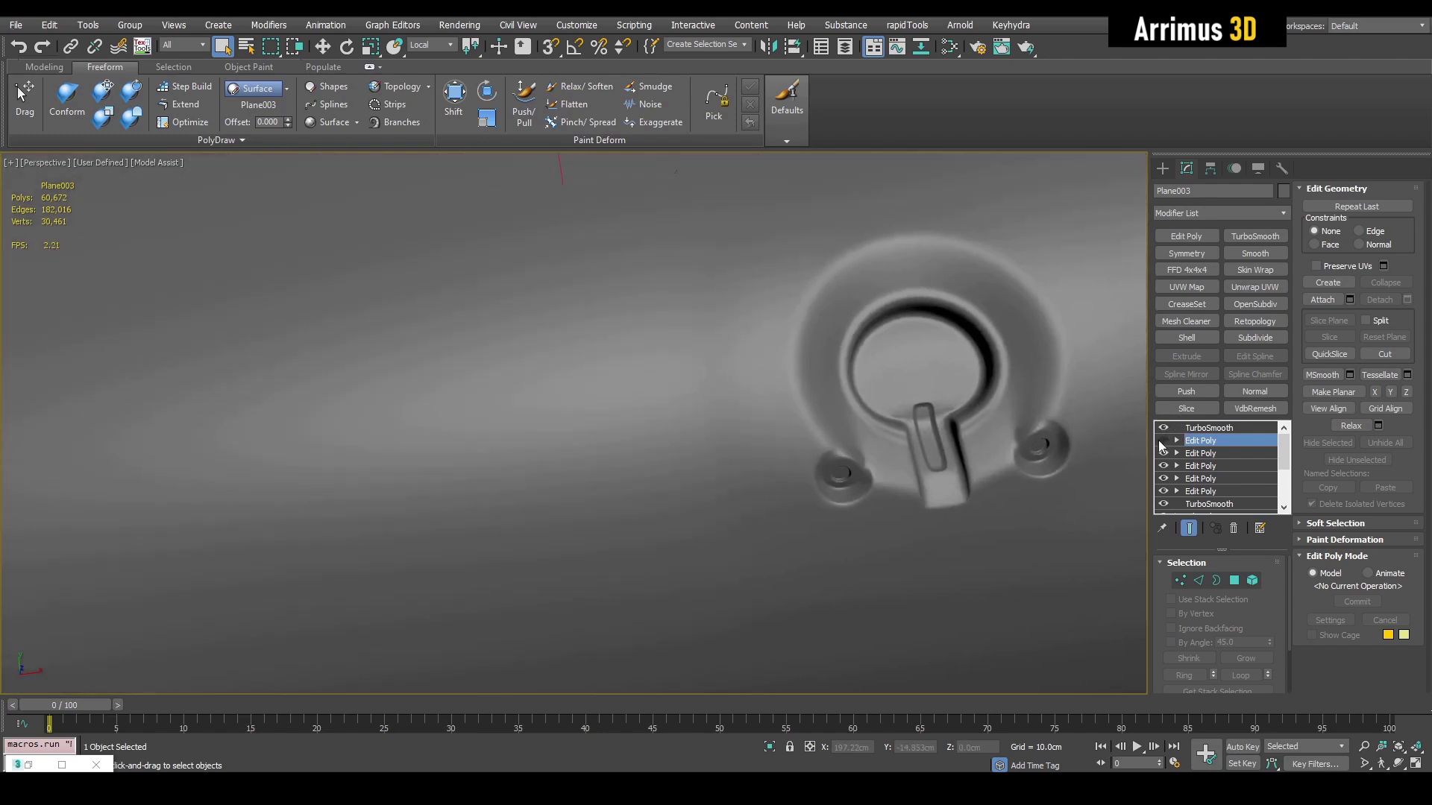
mouse_move(1139, 437)
middle_down()
mouse_move(765, 367)
mouse_move(677, 365)
mouse_move(701, 395)
mouse_move(650, 393)
mouse_move(667, 371)
mouse_move(714, 357)
mouse_move(722, 374)
mouse_move(732, 348)
mouse_move(744, 381)
mouse_move(745, 365)
middle_up()
Step: Add another Edit Poly beneath the TurboSmooth and try edge adjustments around the panel while checking the smoothed shading
key(F4)
key(2)
key(F4)
scroll(780, 366, down, 3)
scroll(677, 365, down, 4)
scroll(650, 393, up, 6)
key(F4)
click(669, 396)
key(F4)
key(F4)
scroll(723, 365, up, 3)
key(ctrl+z)
key(ctrl+z)
key(F4)
scroll(733, 349, down, 4)
Step: Compare the smoothed shading around the panel with the topmost Edit Poly disabled and enabled
click(1190, 441)
click(1162, 440)
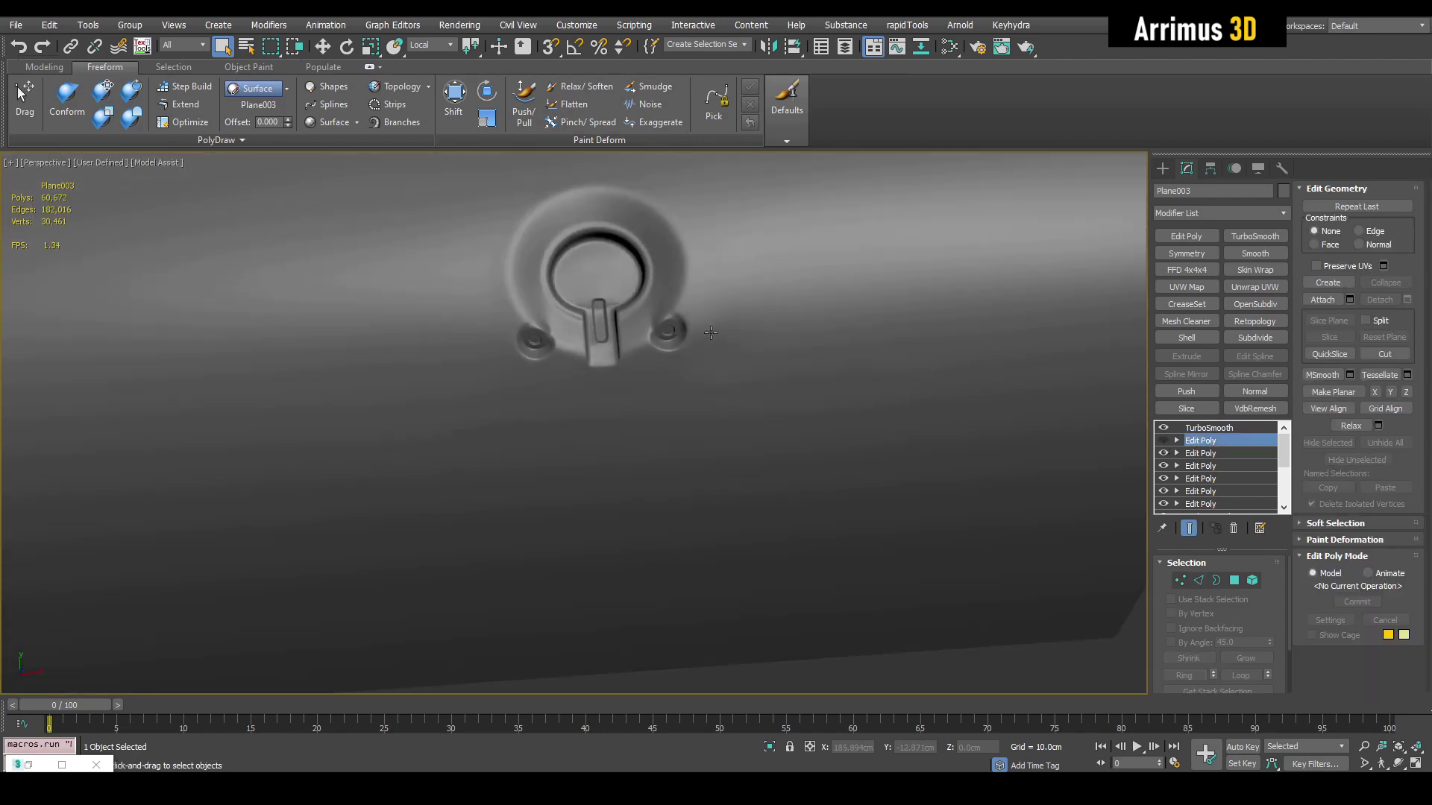
scroll(748, 390, up, 5)
scroll(765, 361, down, 3)
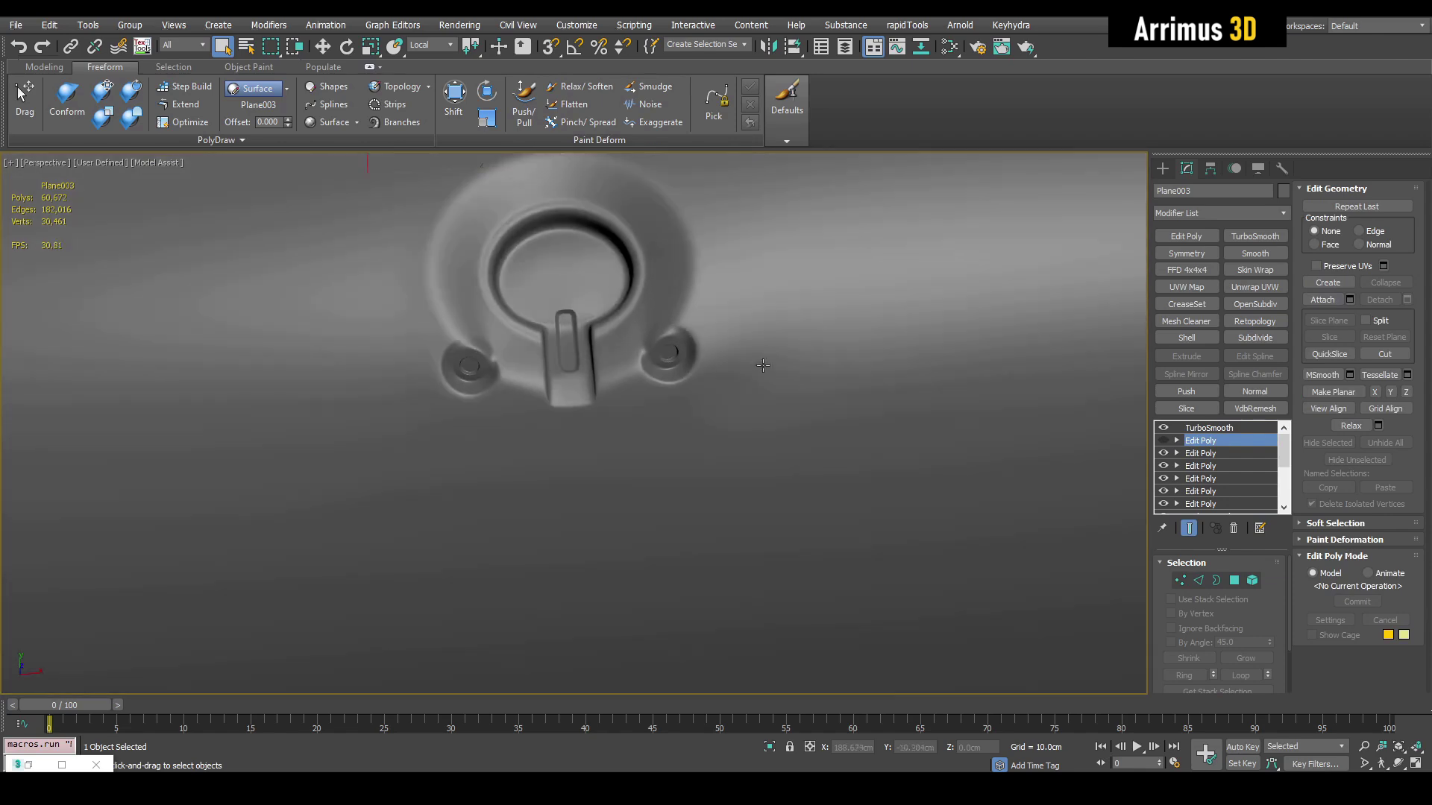
click(1162, 440)
click(1162, 440)
scroll(893, 394, down, 6)
middle_drag(902, 436, 874, 434)
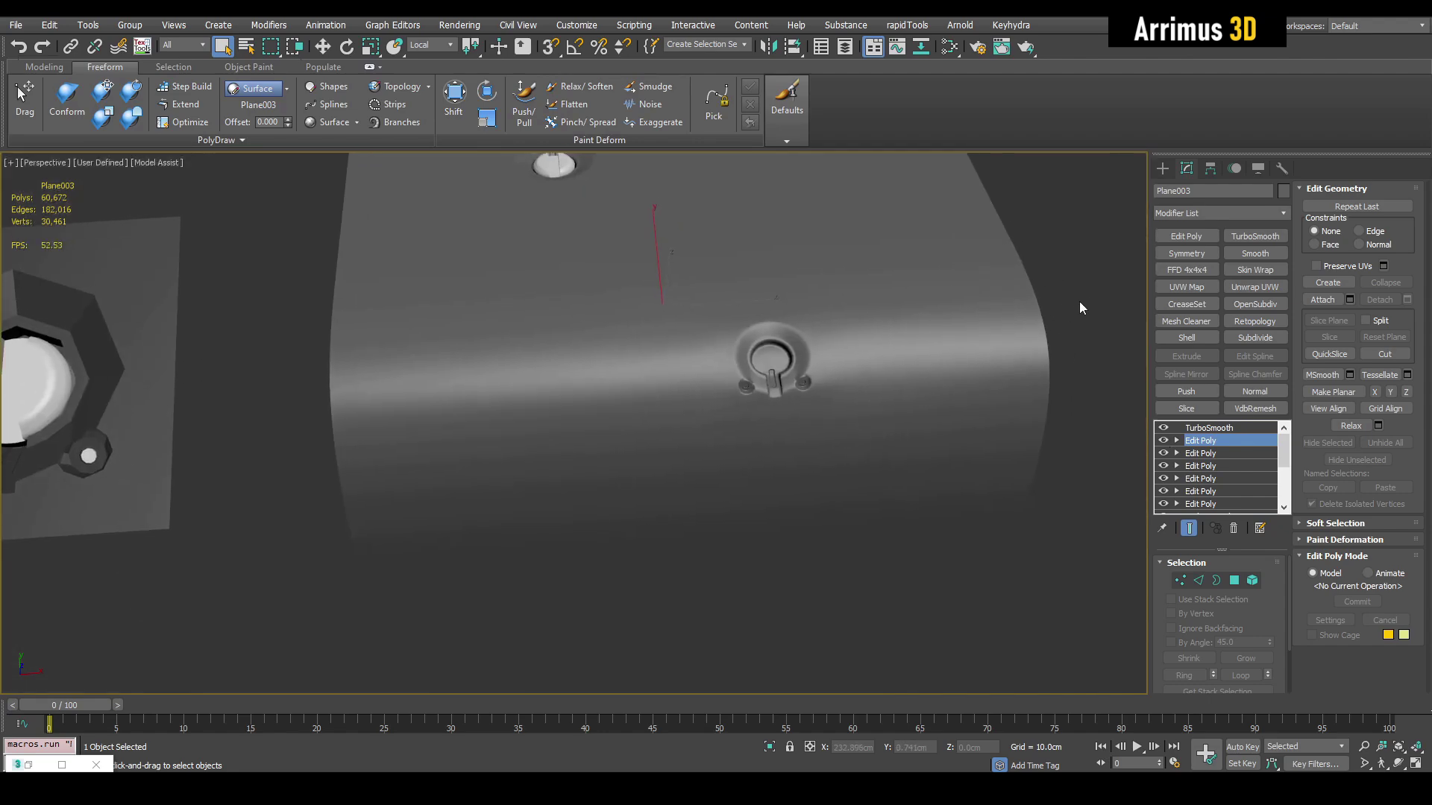
Step: Deselect the surface and review all the models in the scene with and without edged faces
click(1080, 302)
key(F4)
key(F4)
key(z)
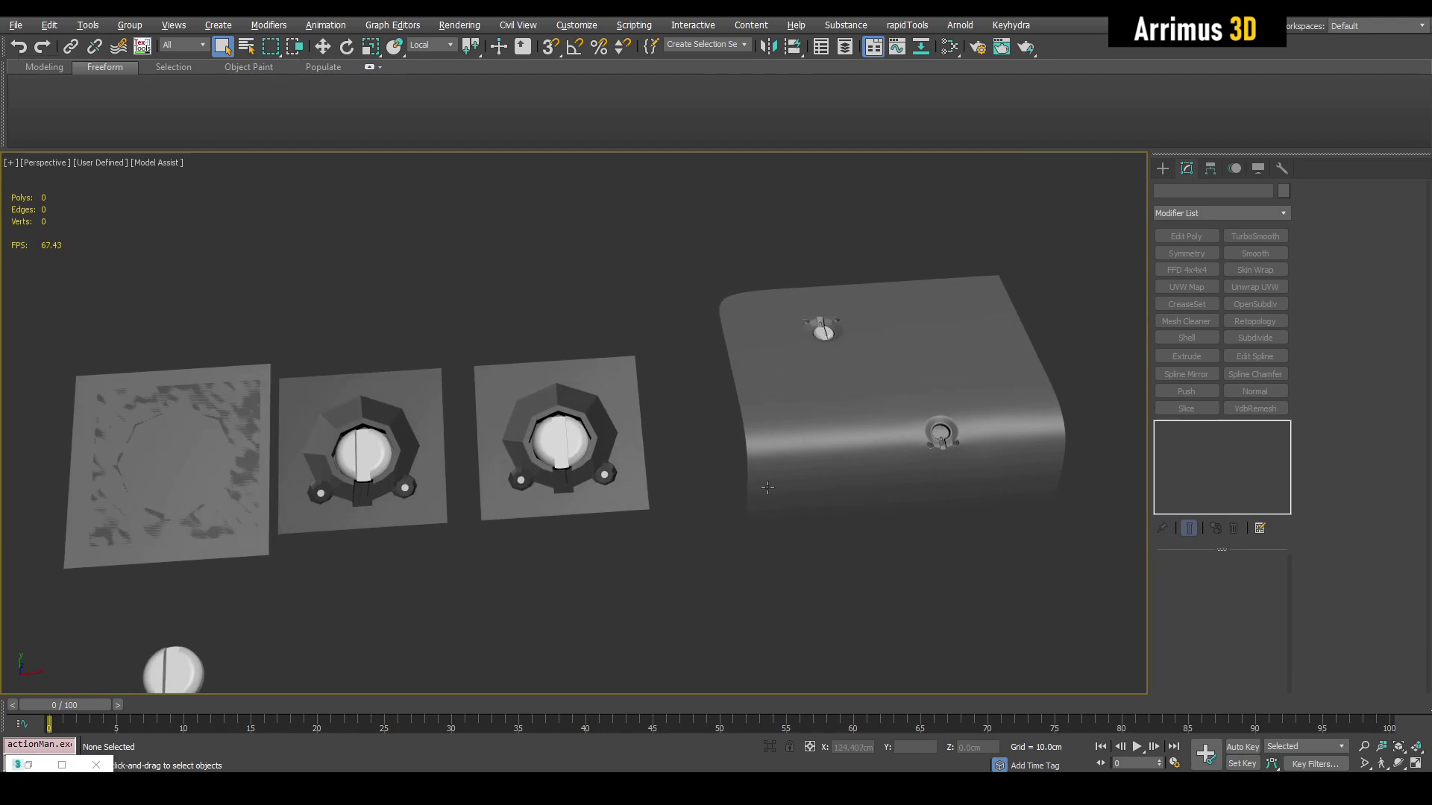
key(F4)
key(F4)
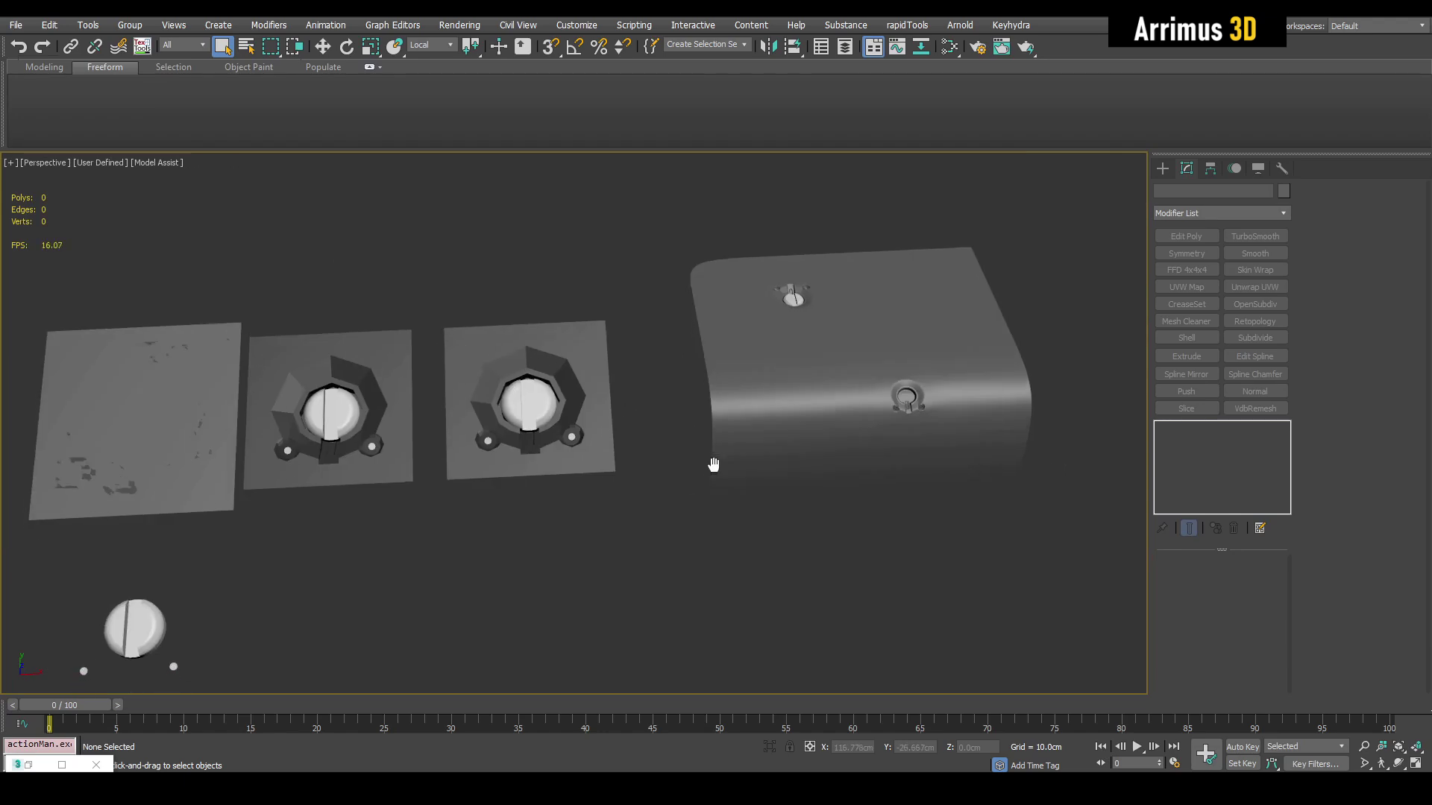
key(F4)
key(F4)
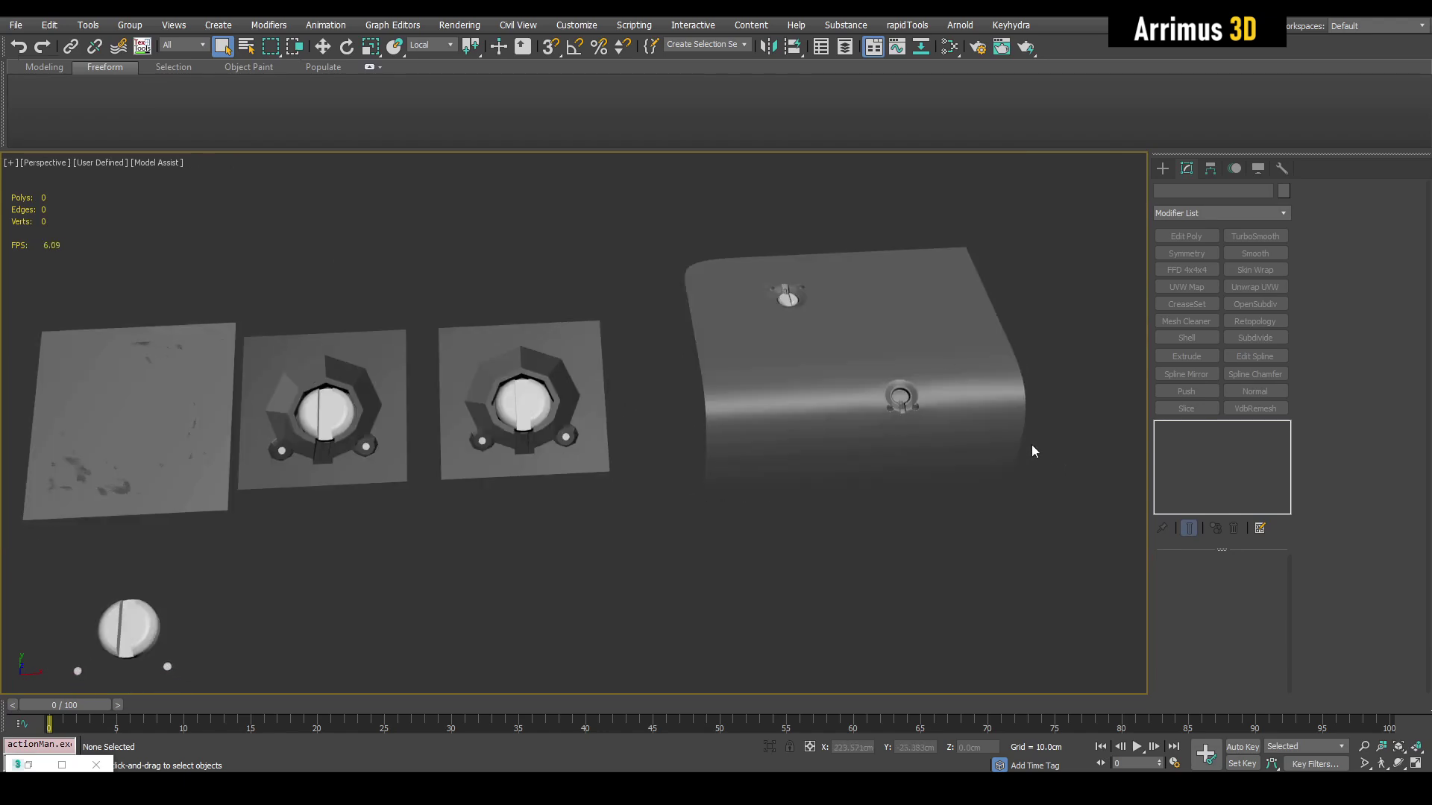